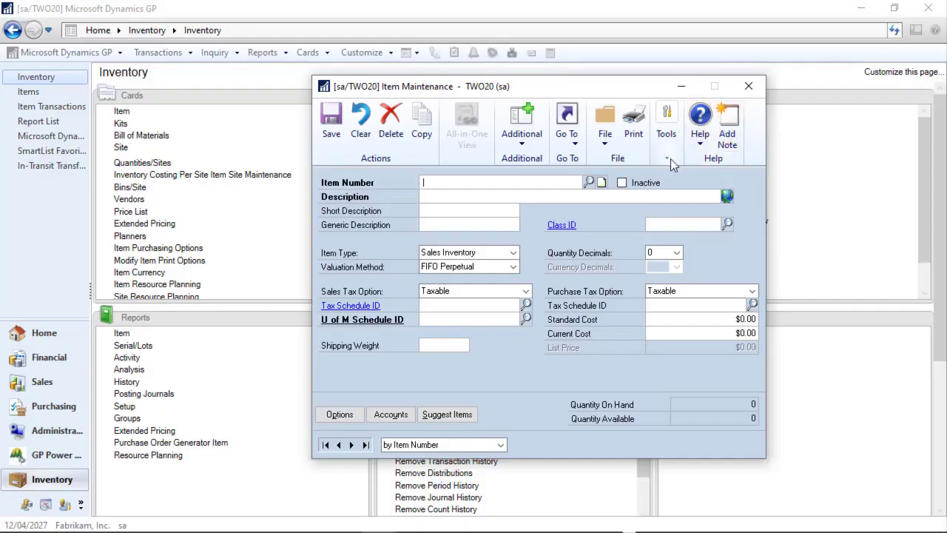
Open the Item Maintenance window in Modifier and move the properties palette clear of the layout
click(668, 158)
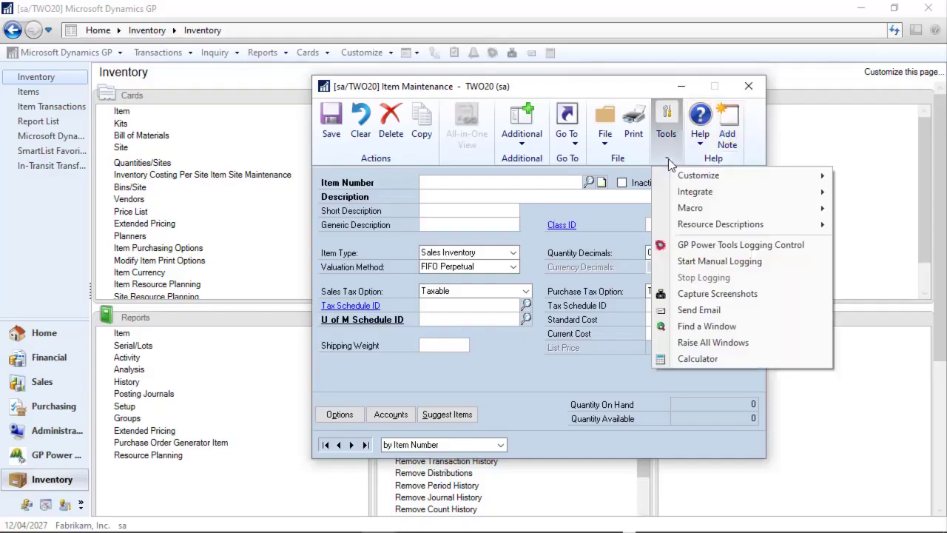
mouse_move(702, 181)
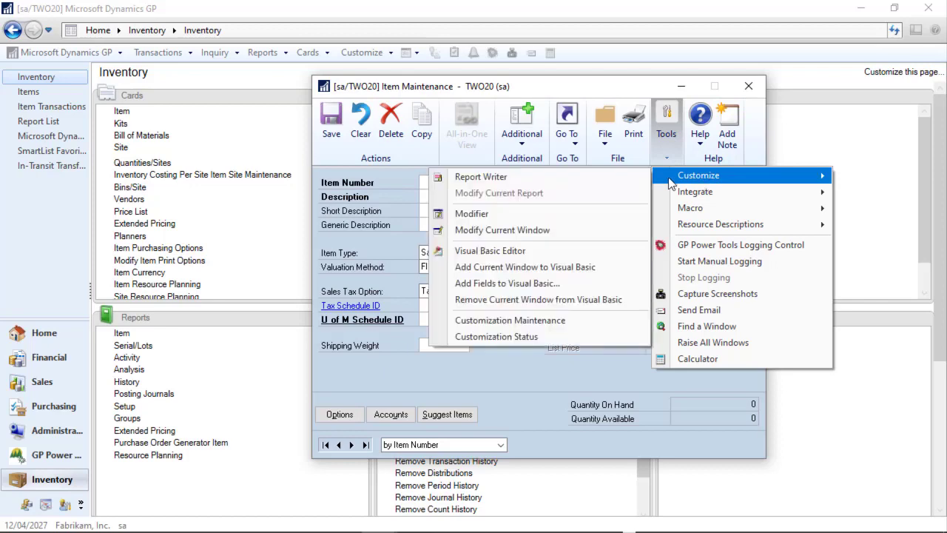
click(575, 232)
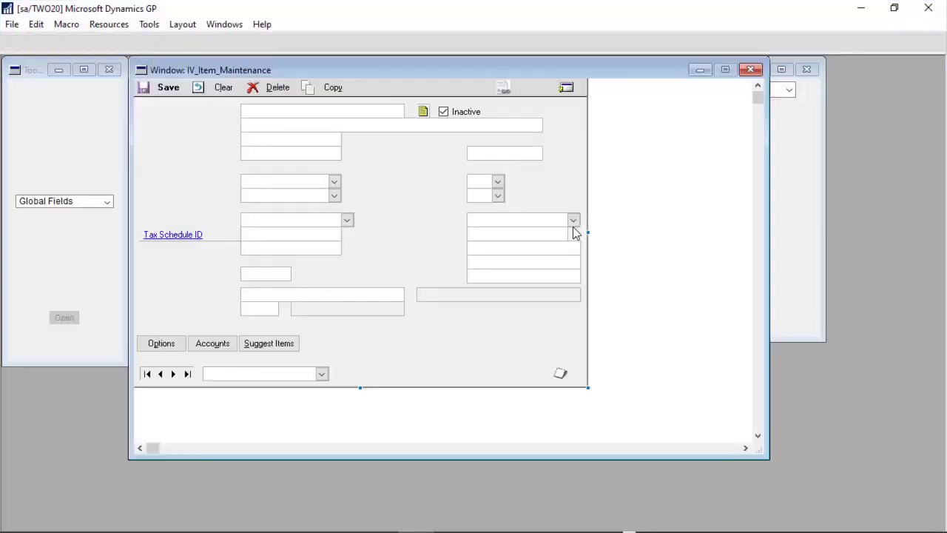
drag(690, 71, 808, 73)
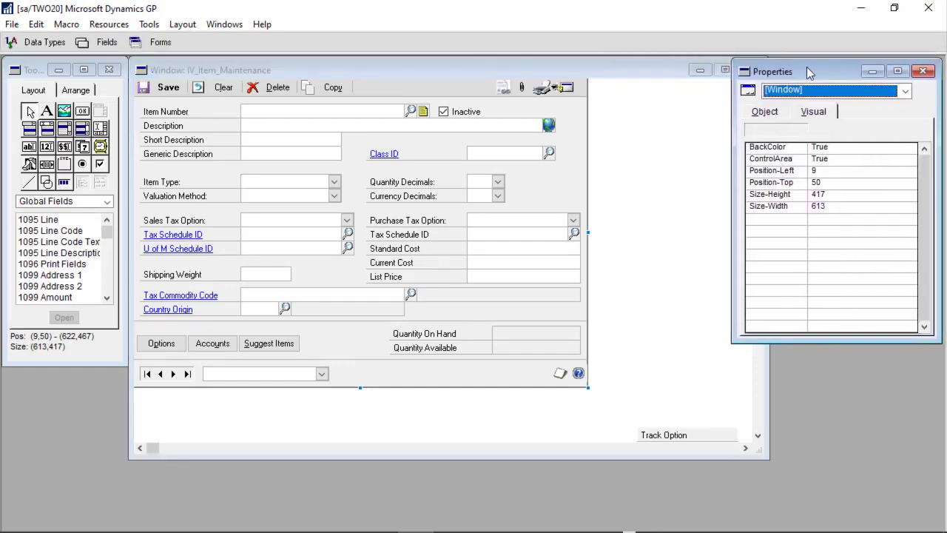
Create a local string field named URL with a keyable length of 100 and select it in the local fields list
click(55, 203)
click(45, 223)
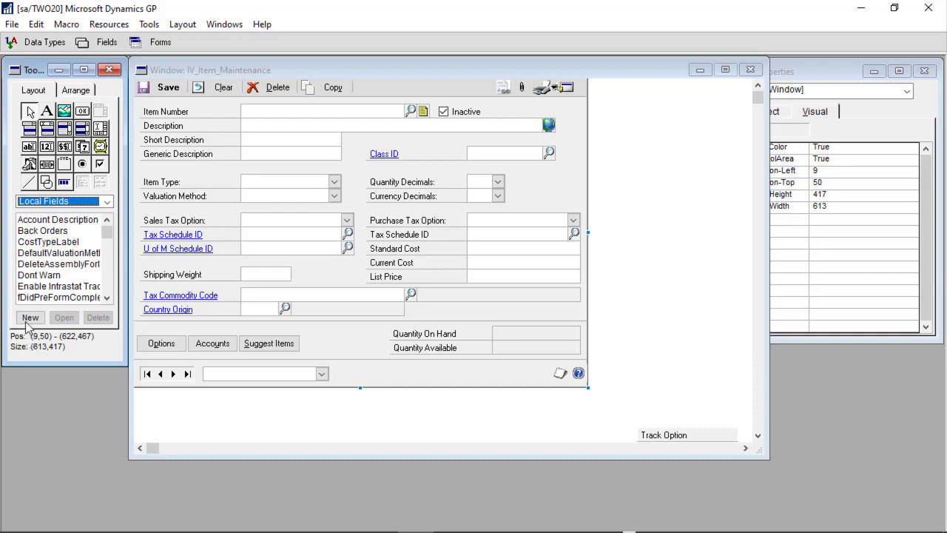
click(31, 317)
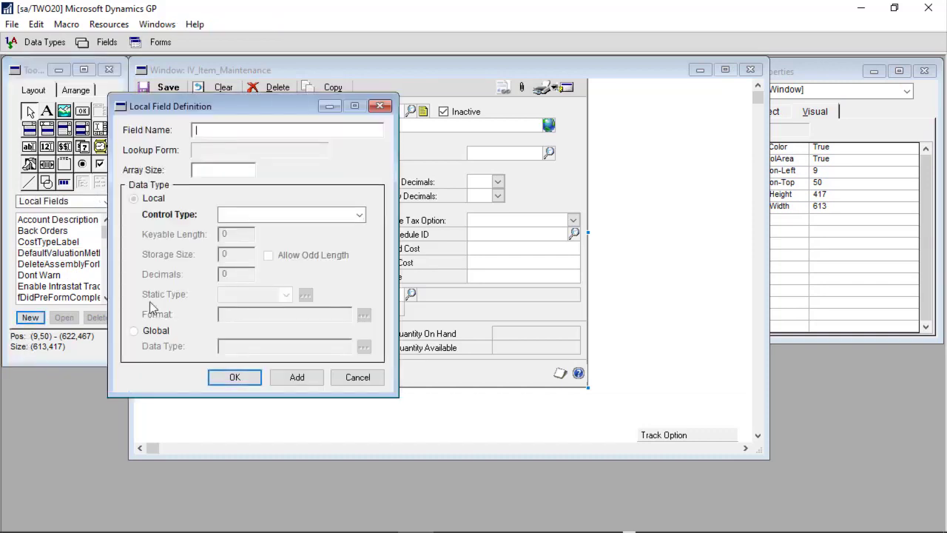
key(Tab)
key(s)
key(Tab)
text(1)
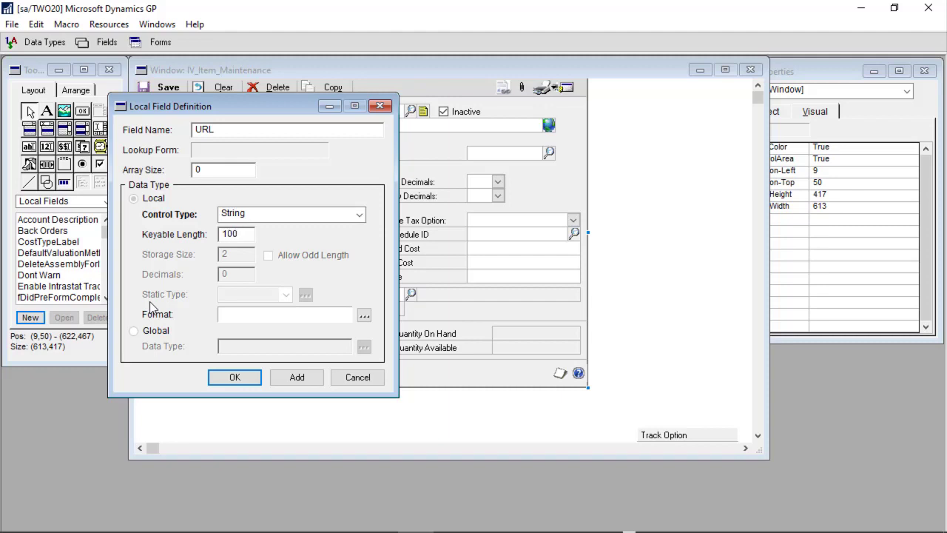
key(Return)
click(45, 254)
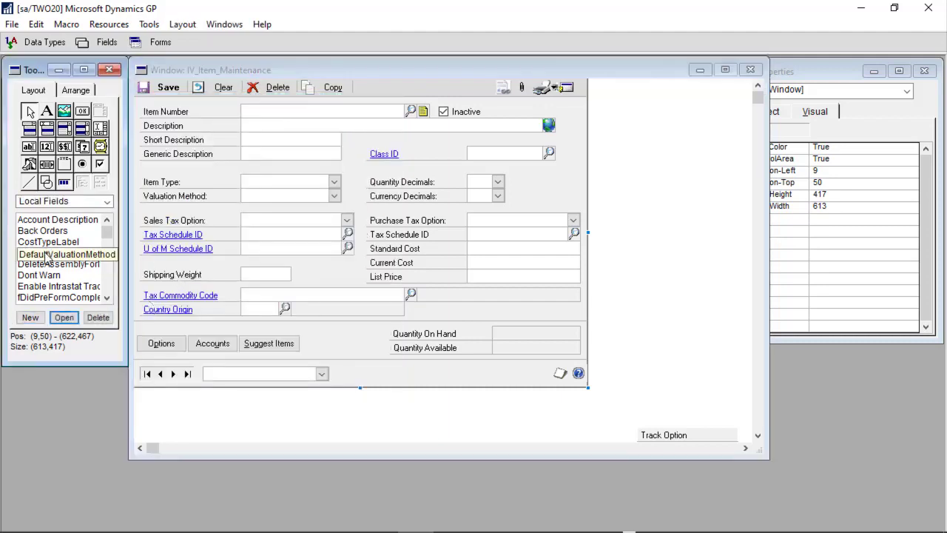
scroll(46, 256, down, 5)
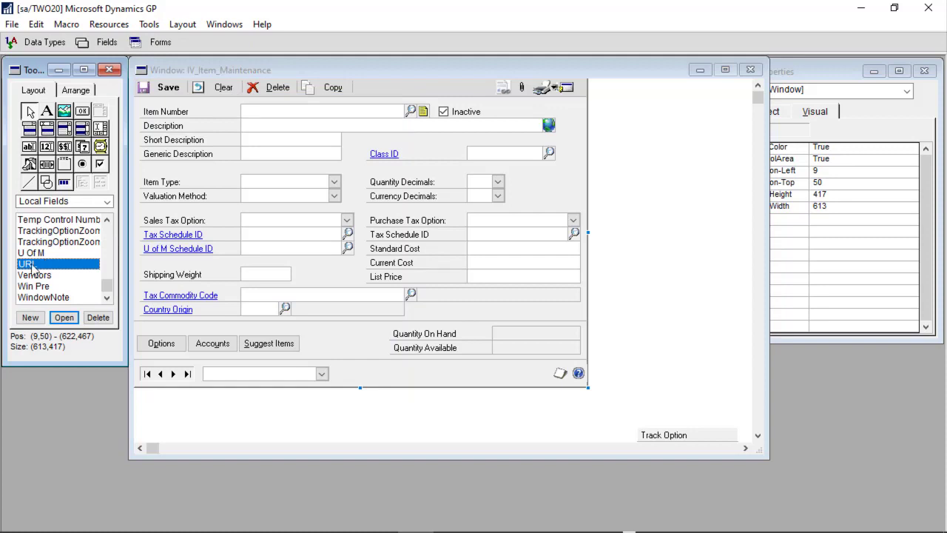
Set the height of the IV_Item_Maintenance window to 436
click(324, 310)
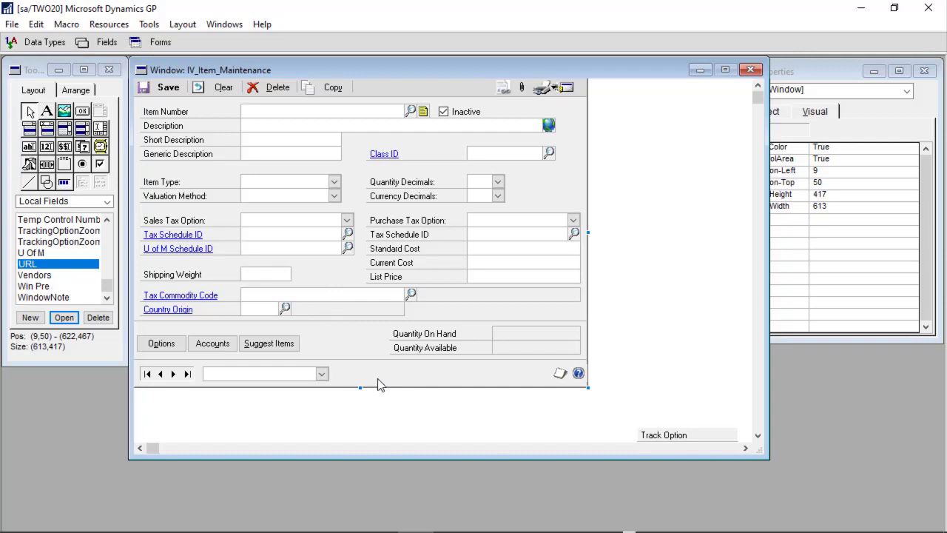
click(314, 294)
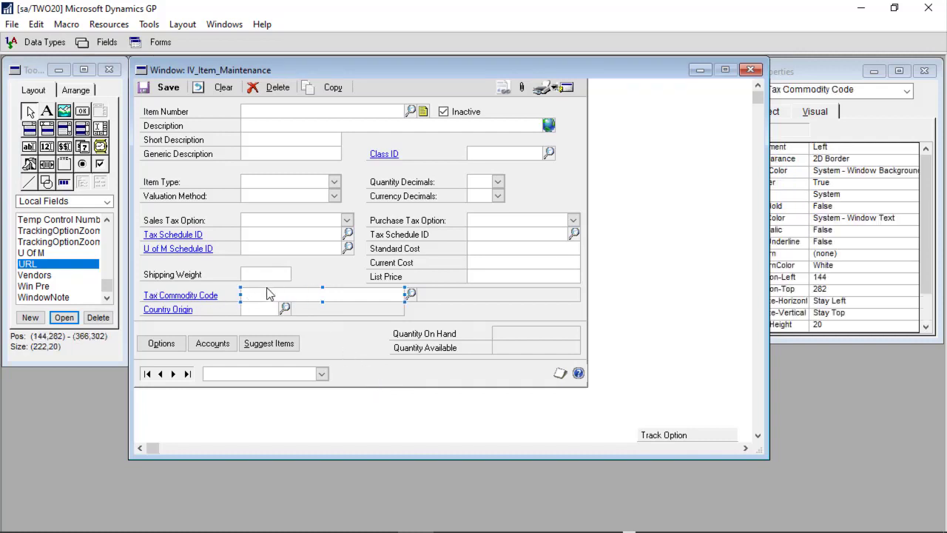
click(341, 356)
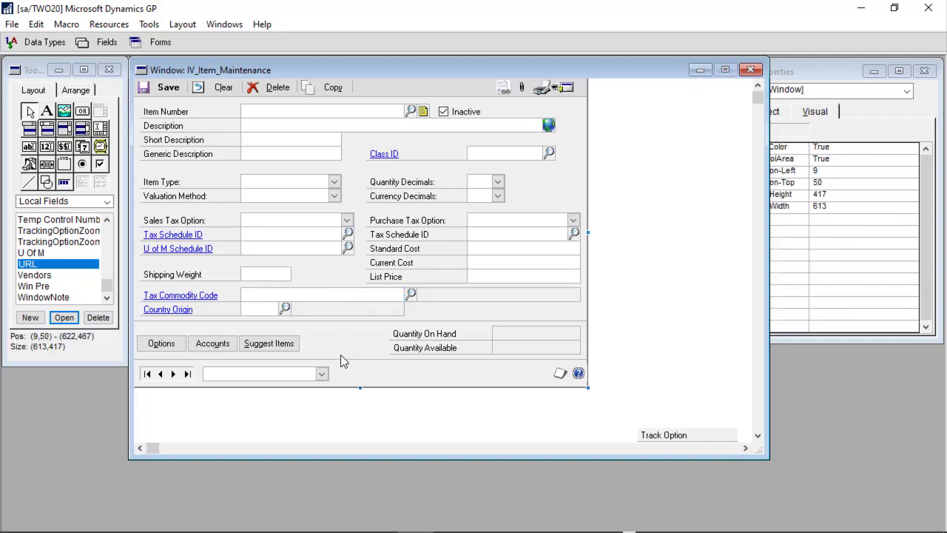
click(836, 196)
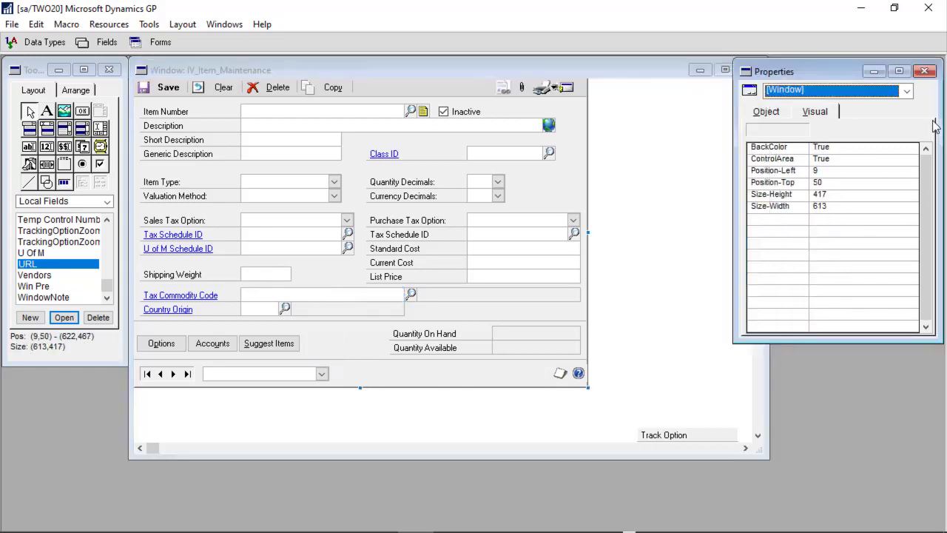
click(836, 196)
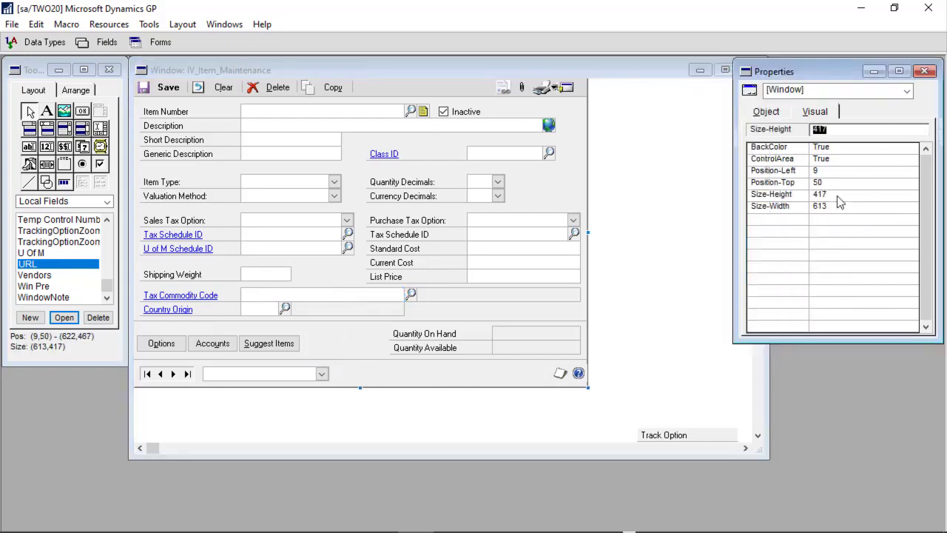
click(856, 130)
double_click(821, 128)
text(436)
key(Return)
click(651, 261)
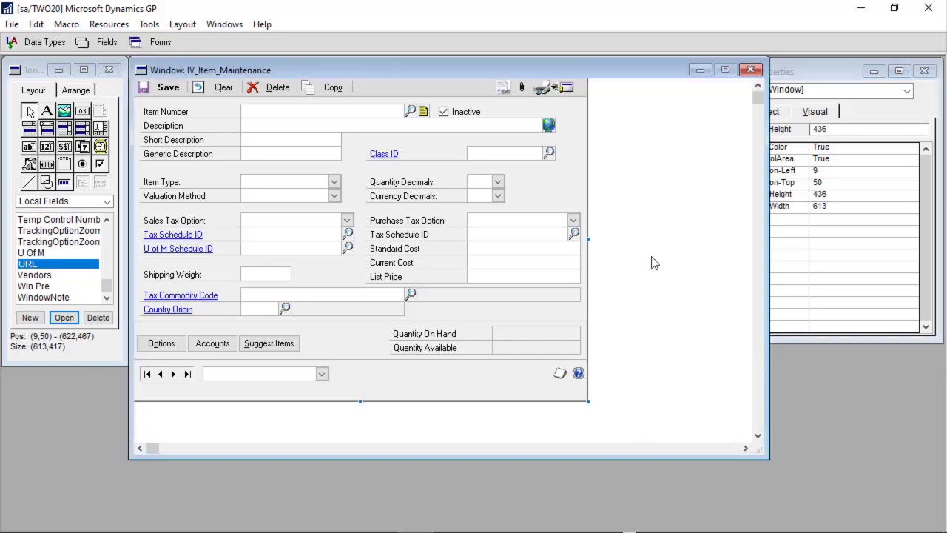
Move all controls from the Tax Commodity Code row downwards by 19 pixels to free a row below Shipping Weight
drag(614, 388, 132, 288)
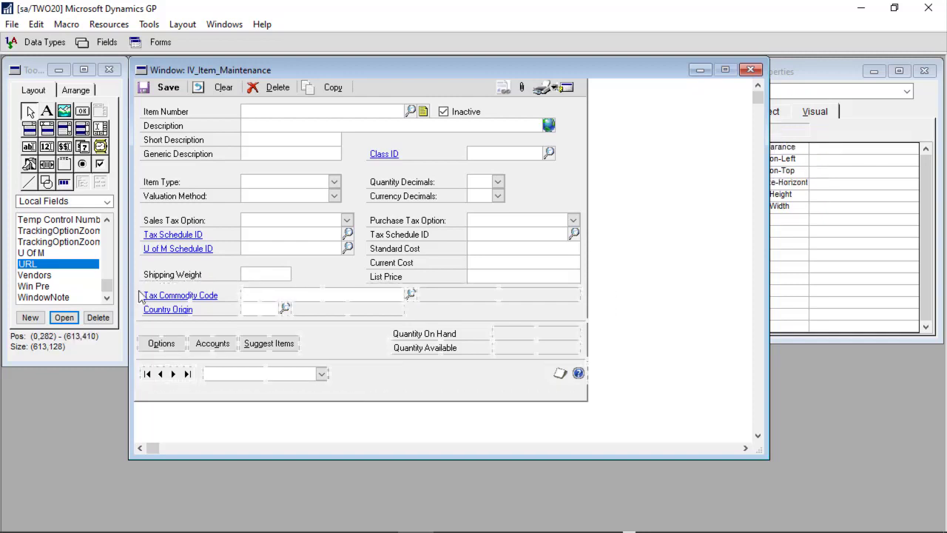
drag(314, 299, 314, 313)
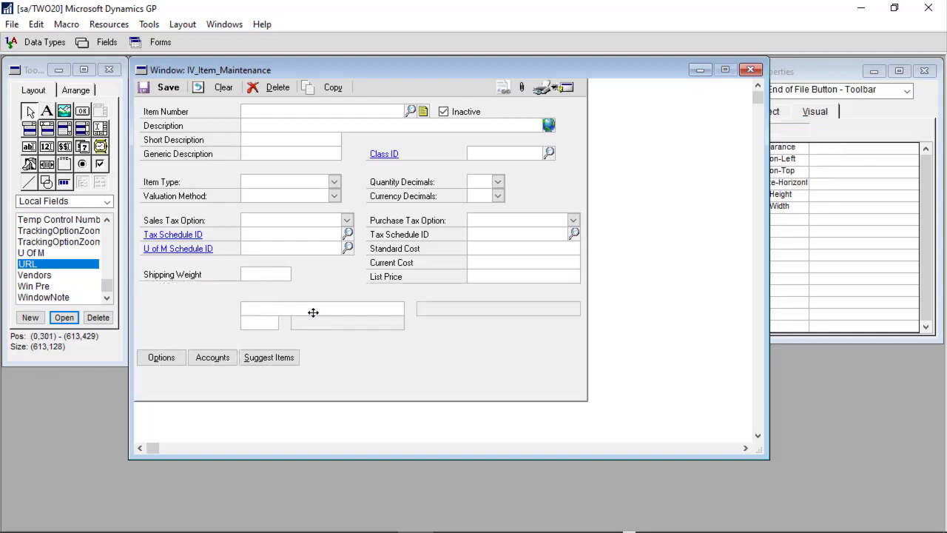
click(376, 289)
Place the URL field in the free row above Tax Commodity Code and align its left edge with that field
drag(61, 267, 247, 289)
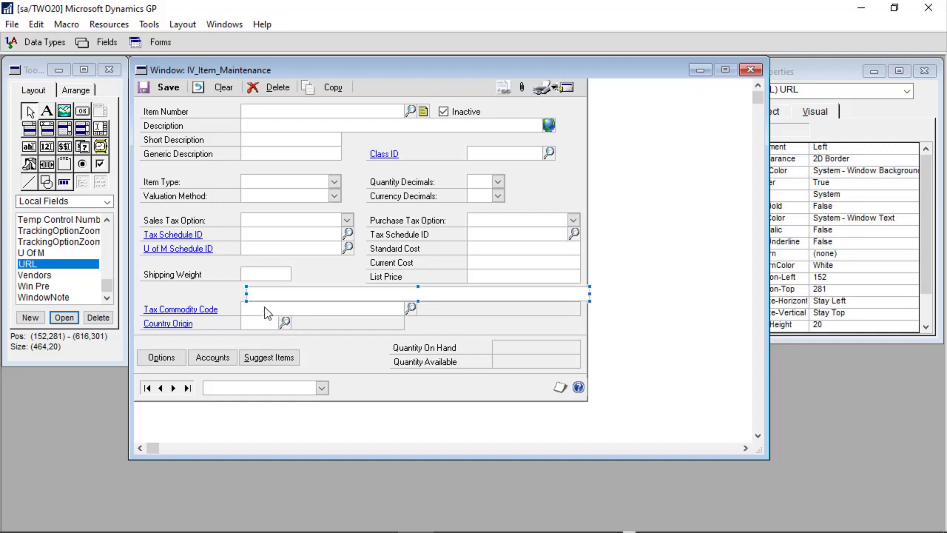
shift+click(265, 315)
click(63, 95)
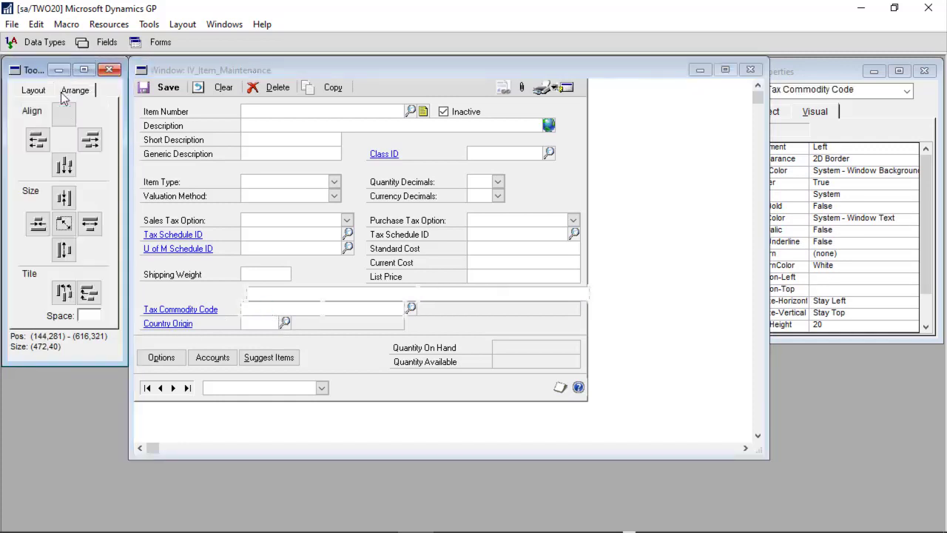
click(38, 139)
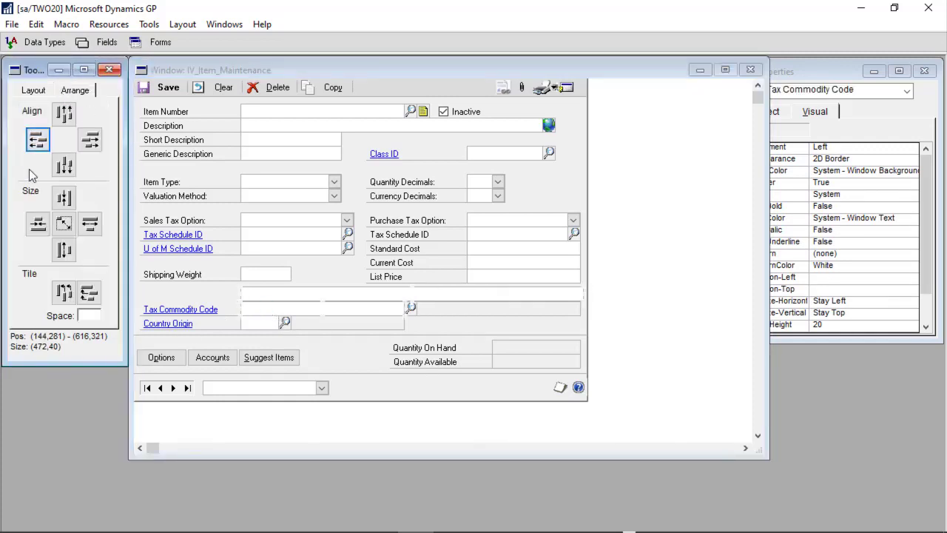
Reposition the URL field directly above Tax Commodity Code and narrow it to about 460 pixels, ending level with the List Price field
click(64, 165)
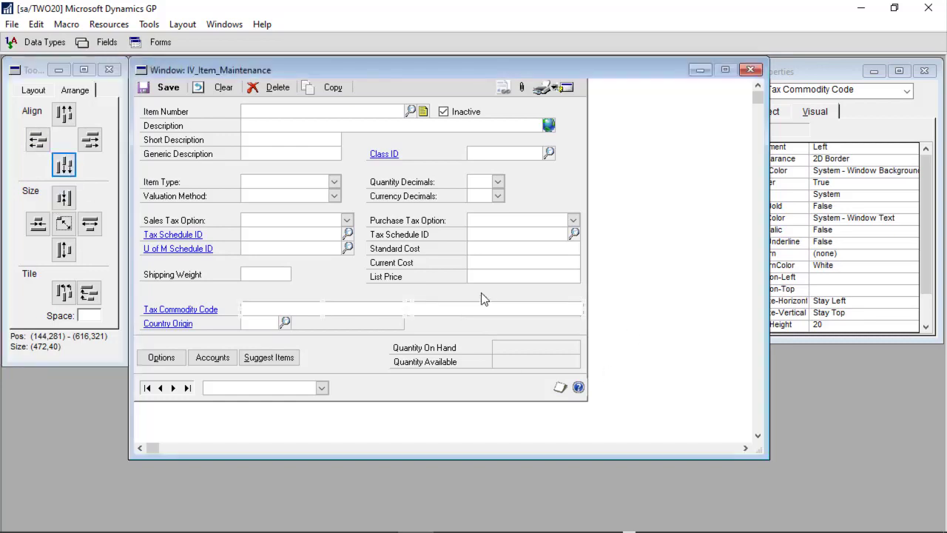
click(460, 298)
drag(448, 316, 447, 302)
click(627, 322)
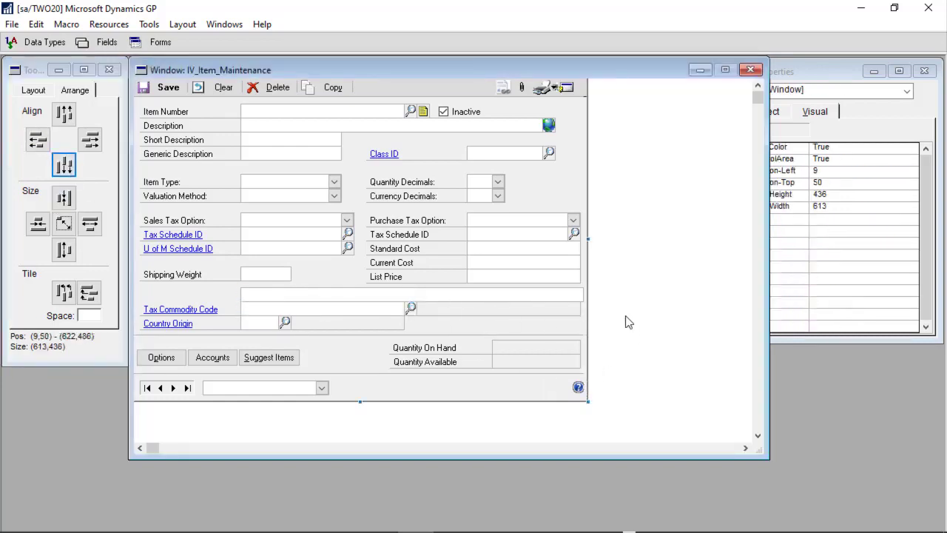
click(559, 300)
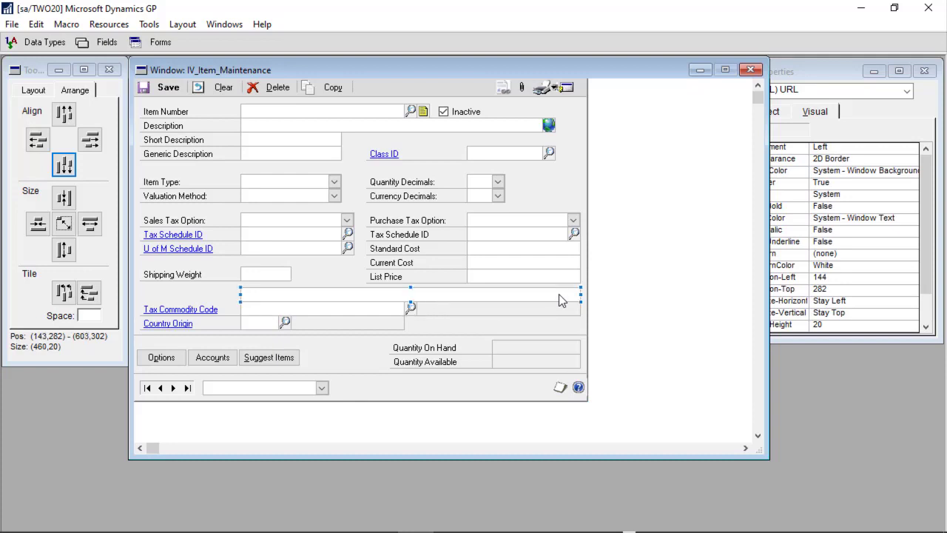
click(683, 272)
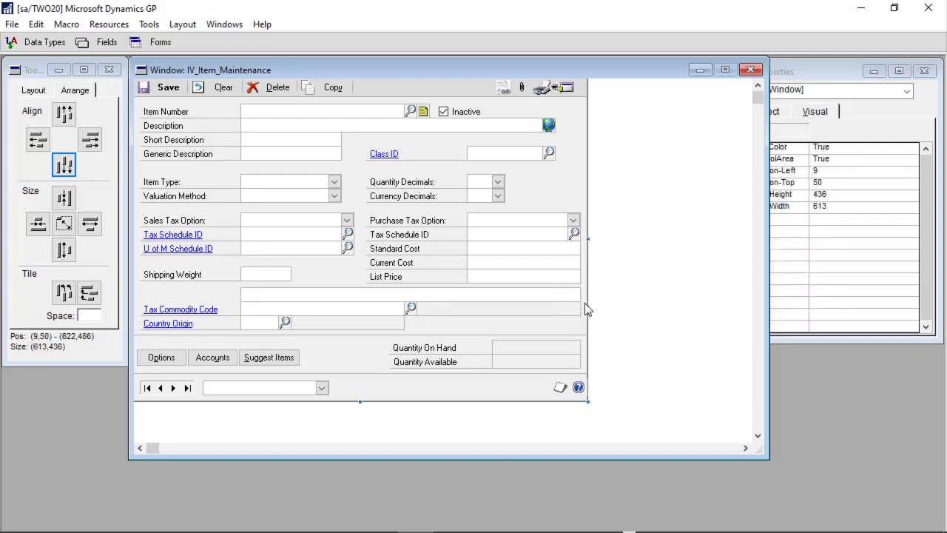
Add a text label reading "Web URL Link" in front of the URL field
click(29, 95)
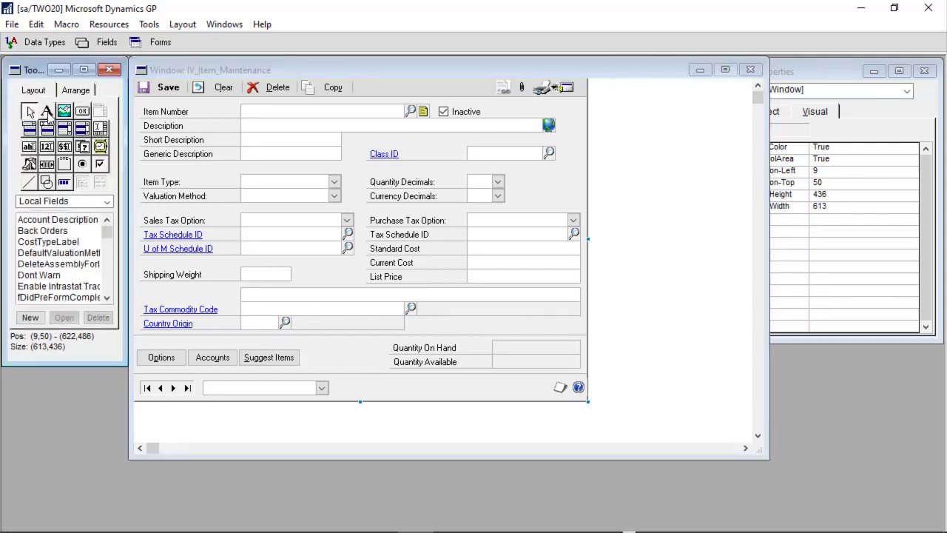
click(45, 113)
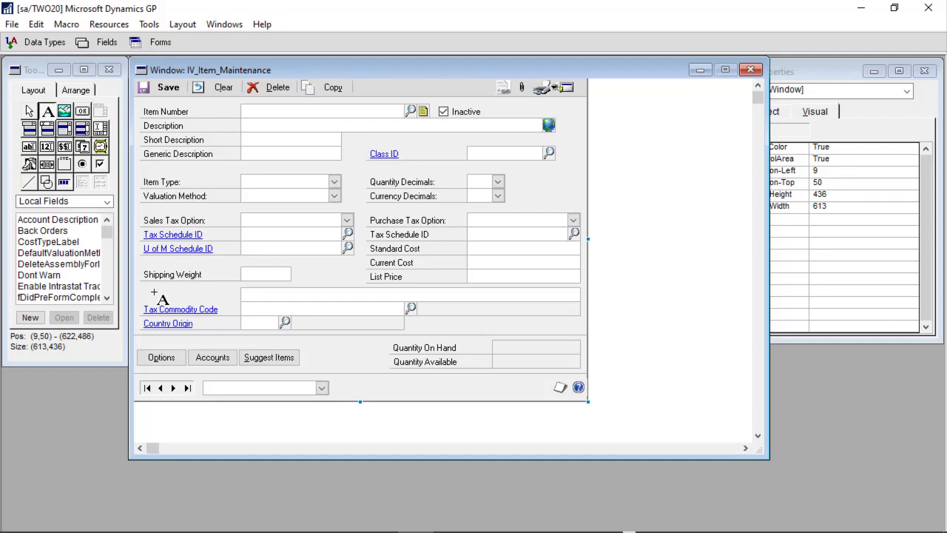
click(155, 294)
click(200, 281)
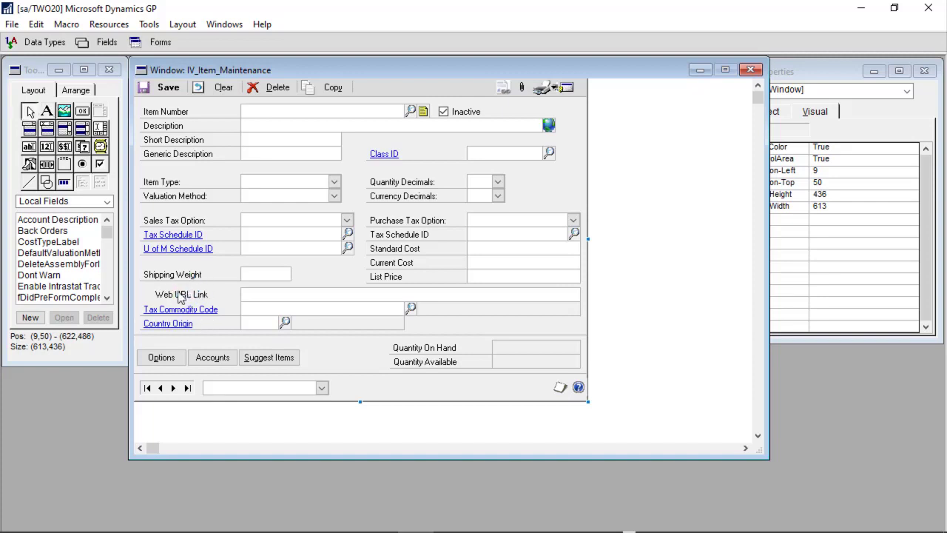
Align the Web URL Link label's left edge with the Tax Commodity Code label and match its width
click(190, 296)
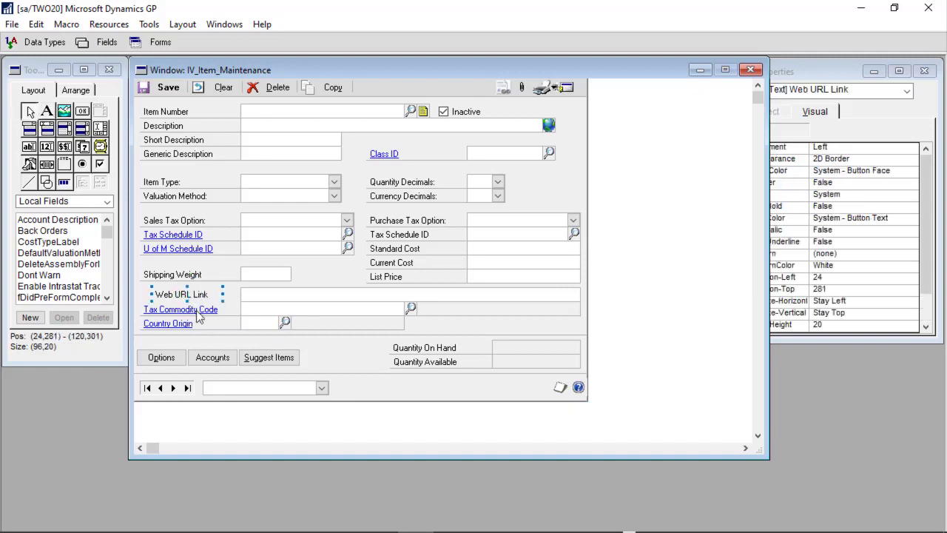
shift+click(200, 310)
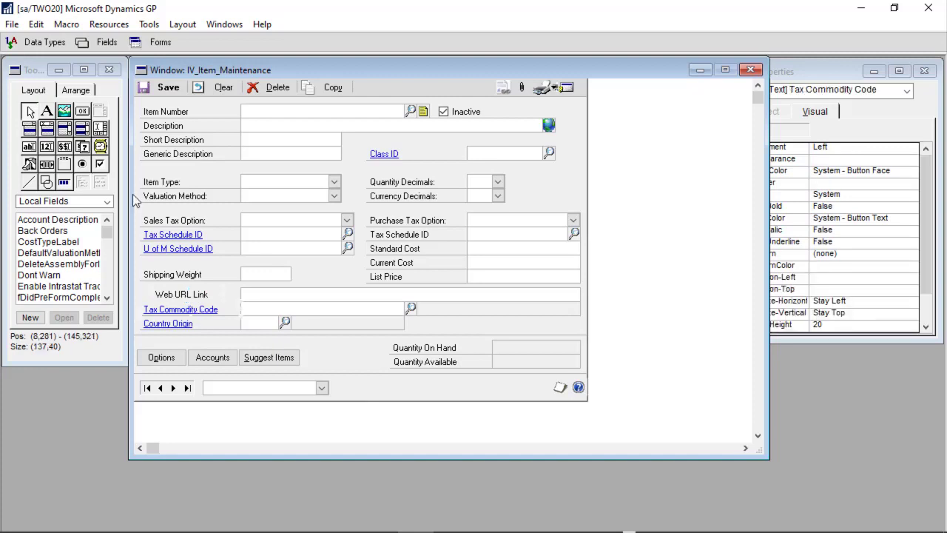
click(80, 92)
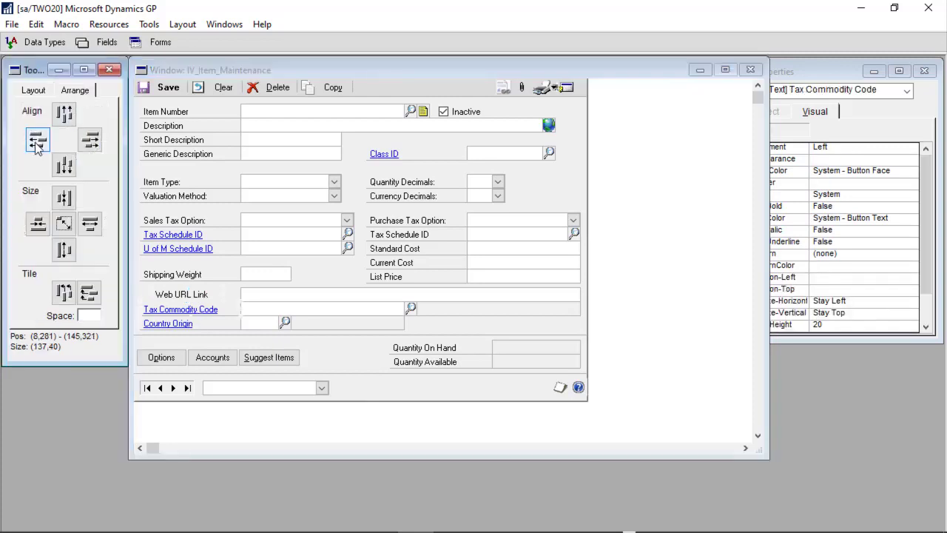
click(37, 142)
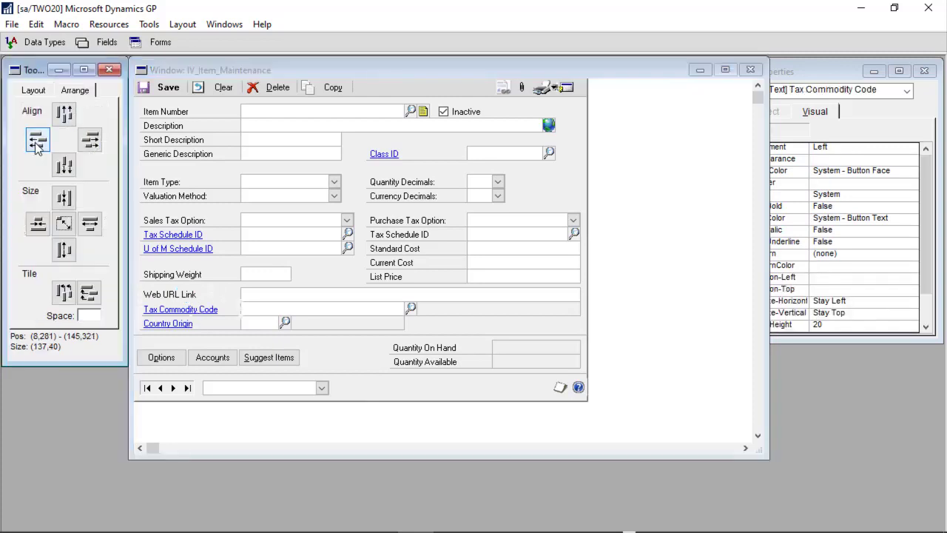
click(93, 230)
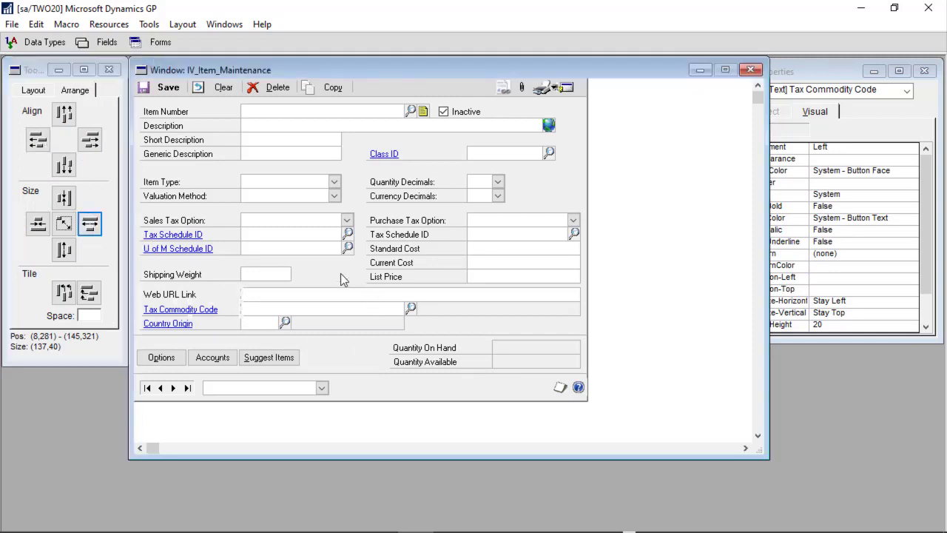
click(322, 288)
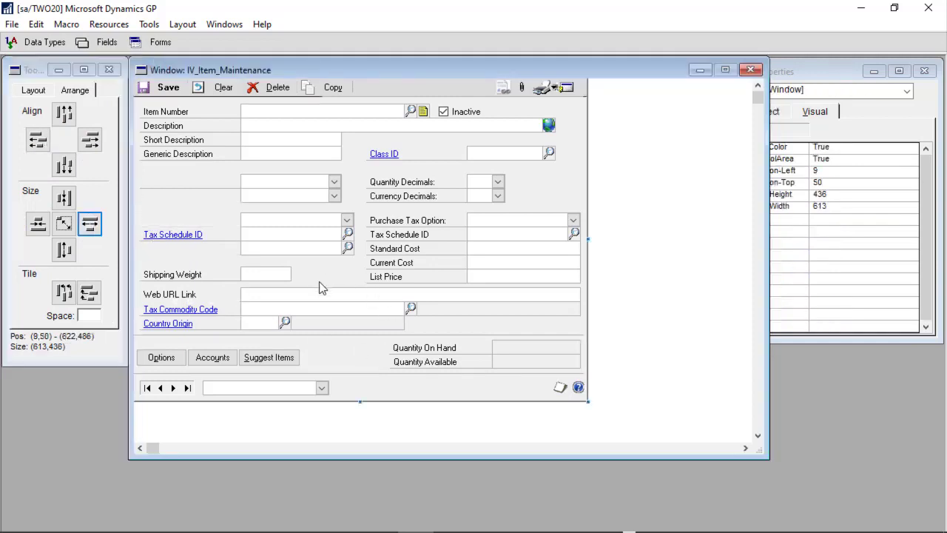
Align the bottom edges of the Web URL Link label and the URL field
click(175, 295)
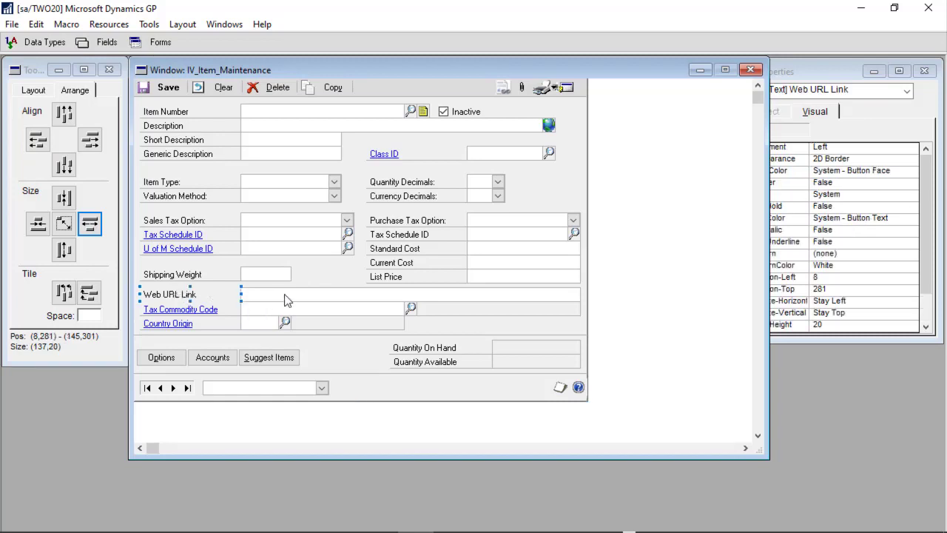
shift+click(286, 296)
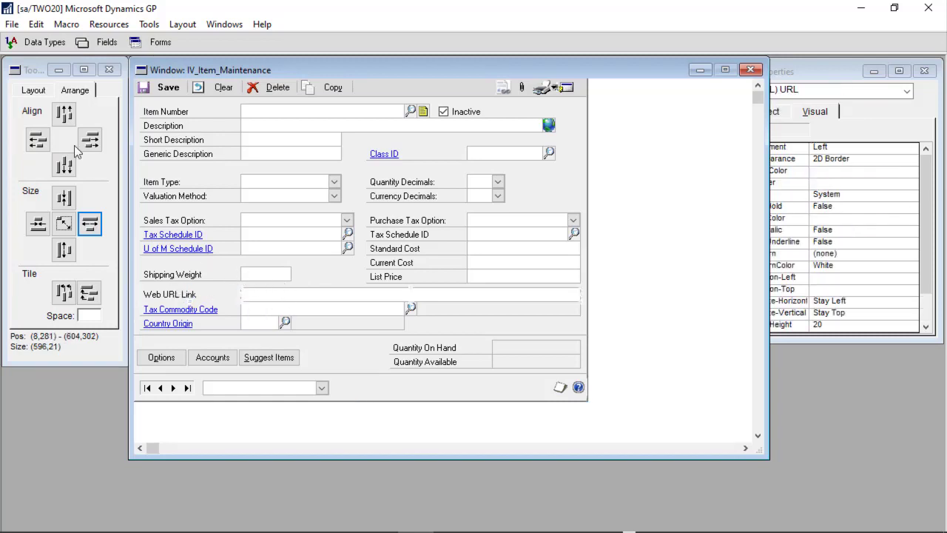
click(64, 116)
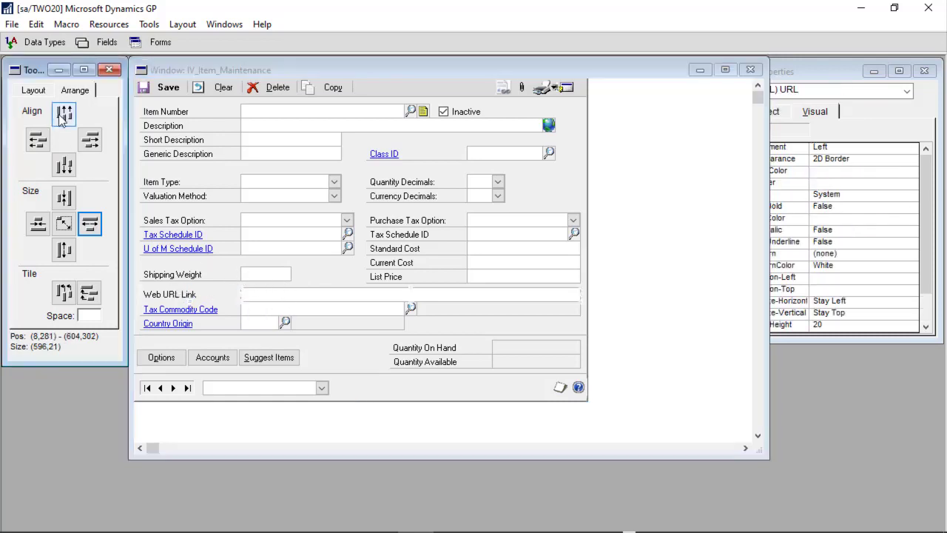
click(65, 167)
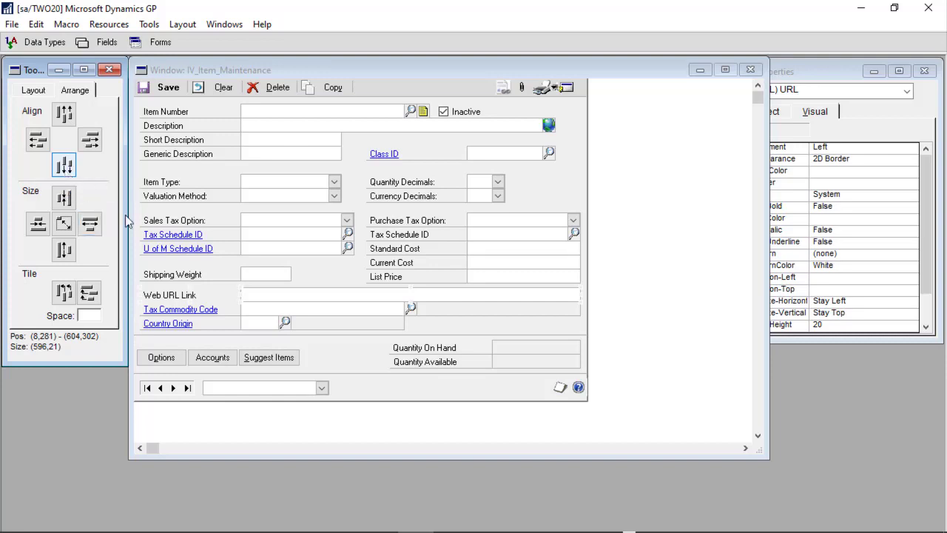
click(477, 324)
Set the Web URL Link label's Appearance property to 3D Highlight
click(201, 294)
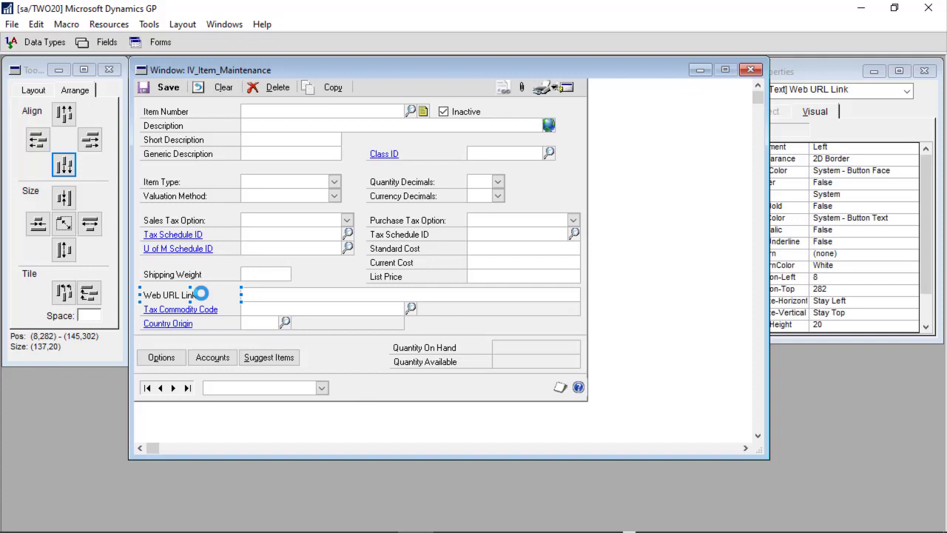
click(799, 162)
click(790, 190)
double_click(790, 189)
click(849, 161)
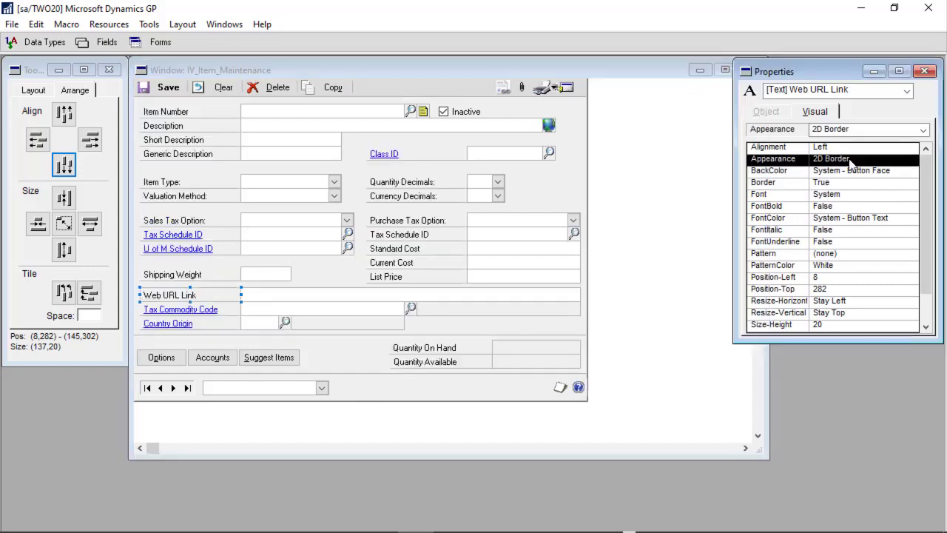
double_click(851, 162)
double_click(851, 163)
click(225, 362)
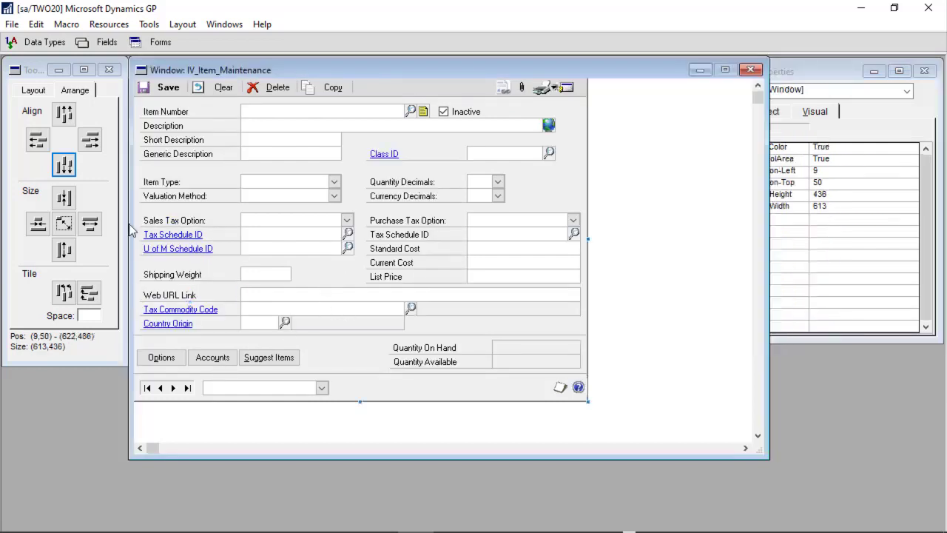
click(234, 285)
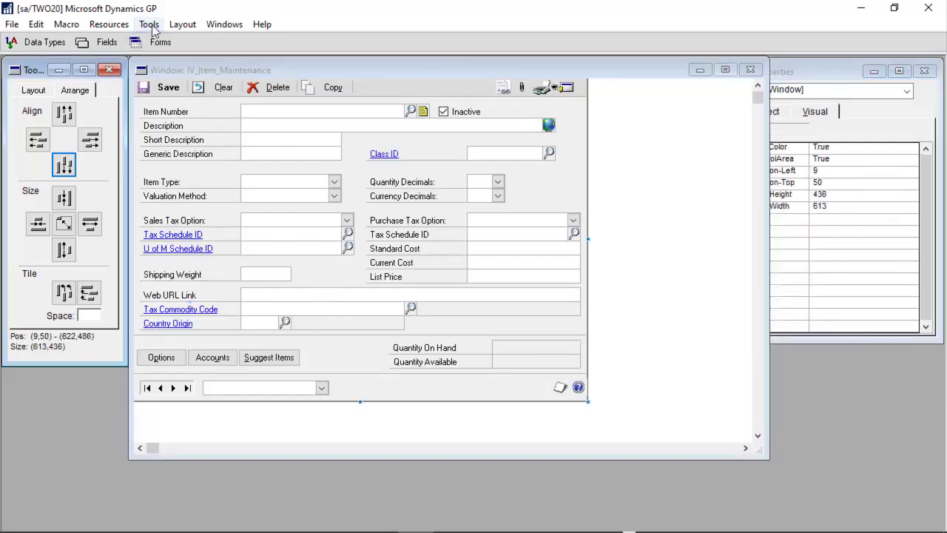
Link the URL field to its Web URL Link prompt, and turn prompt linking off again
click(150, 26)
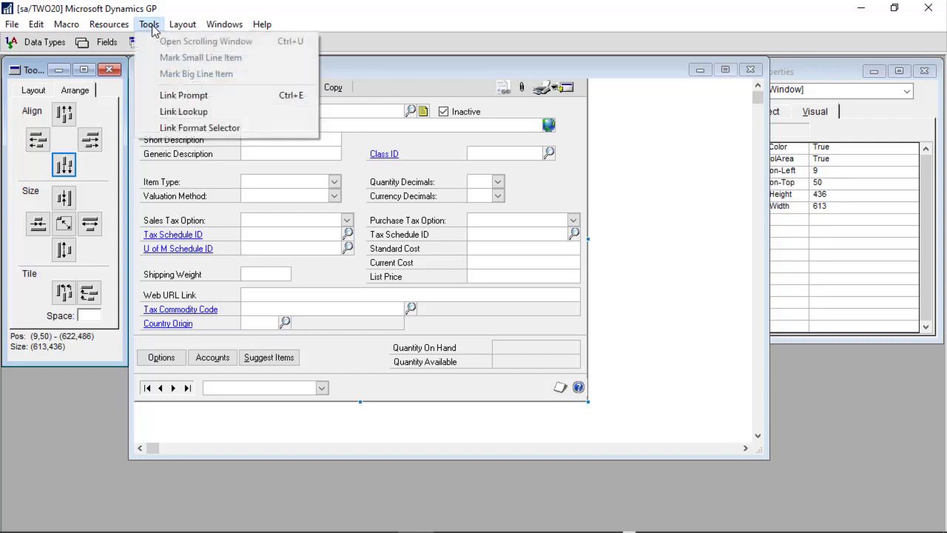
click(164, 95)
drag(293, 295, 185, 302)
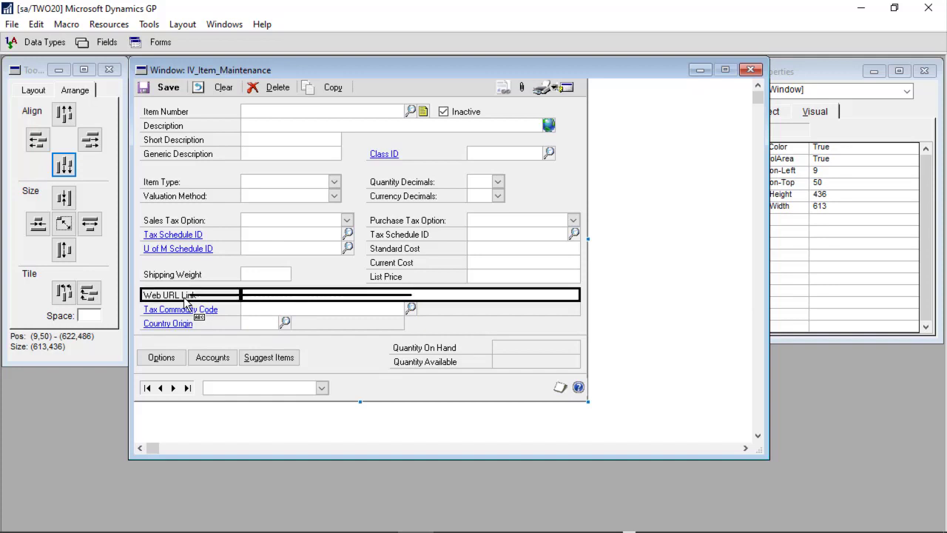
click(150, 25)
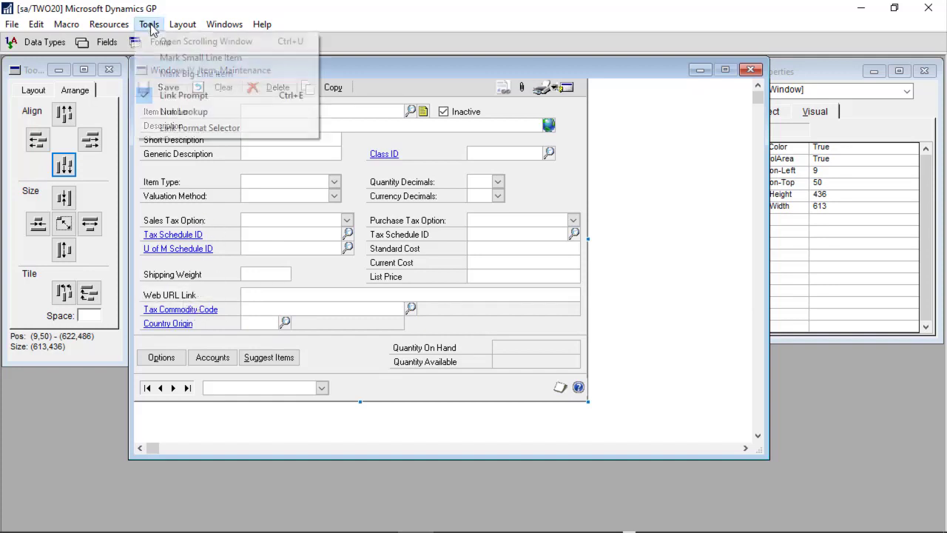
click(164, 95)
Step through the window's tab sequence to Tax Commodity Code, place the URL field next to it in the order, and leave sequence mode
click(185, 25)
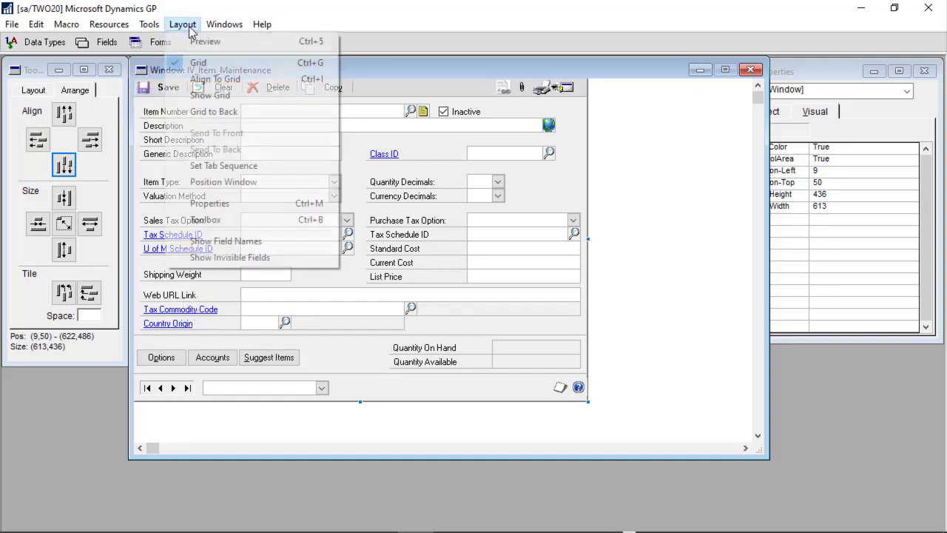
click(226, 167)
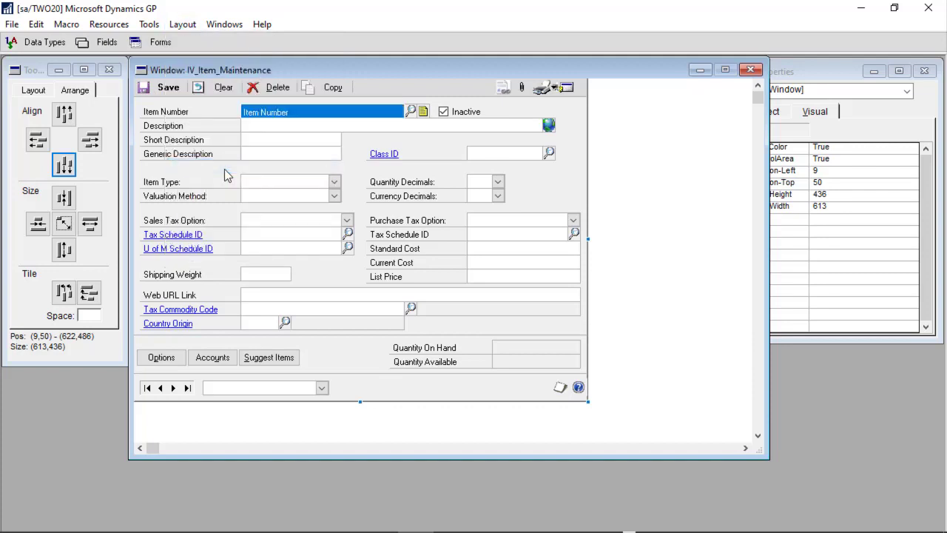
key(Tab)
key(Tab)
key(Tab)
key(Tab)
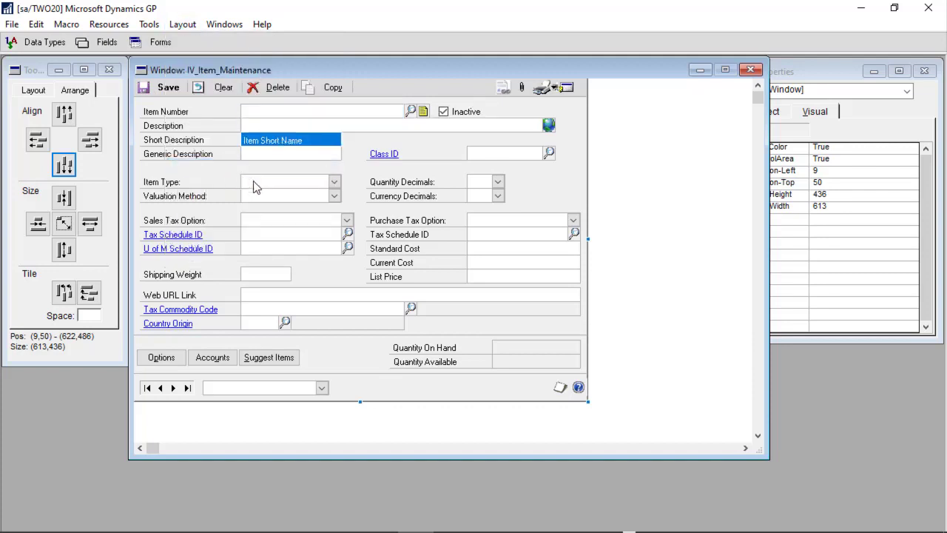
key(Tab)
key(Tab)
key(Tab)
key(Tab)
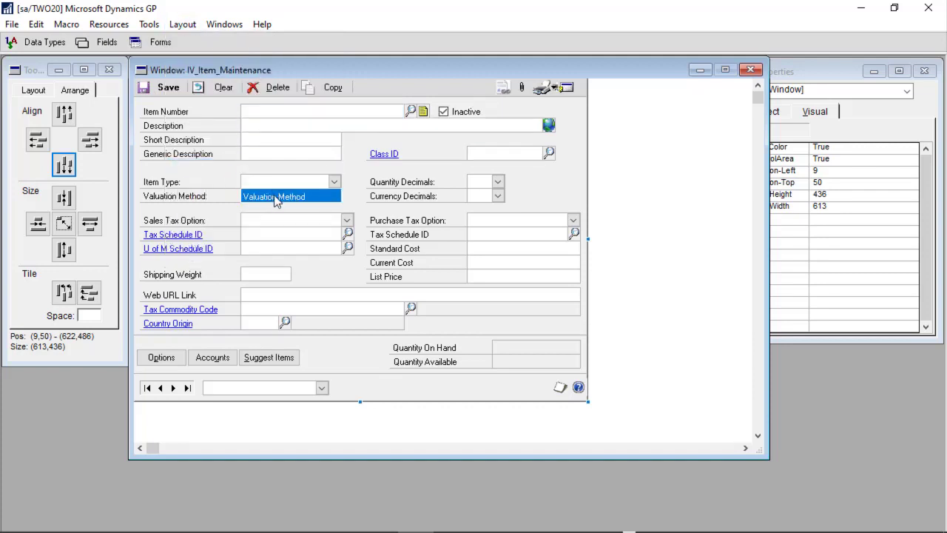
key(Tab)
key(Tab)
key(Tab)
key(Tab)
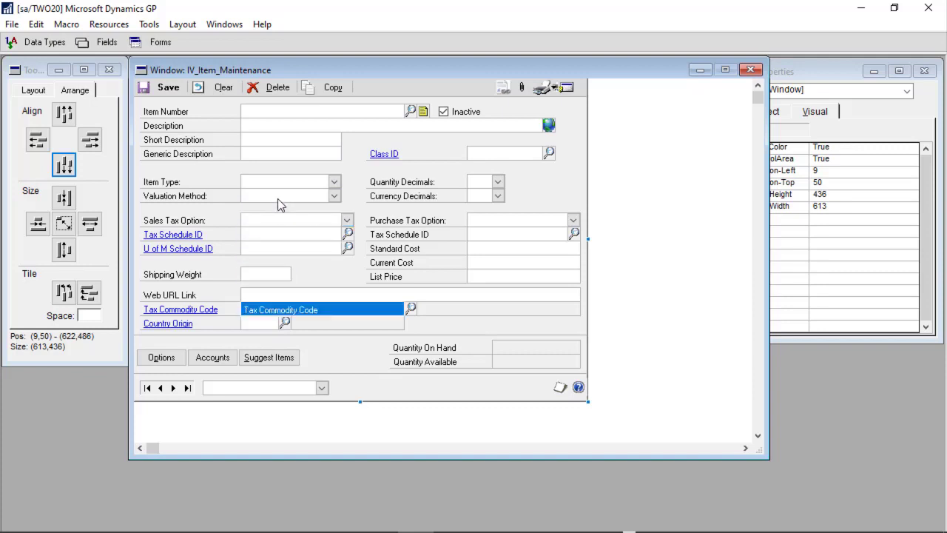
click(323, 300)
key(Tab)
key(Tab)
click(183, 24)
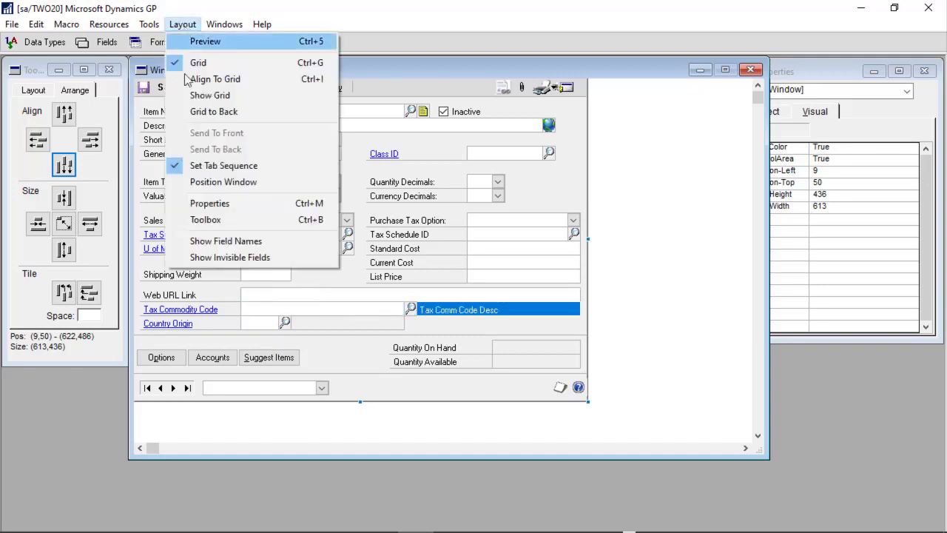
click(189, 166)
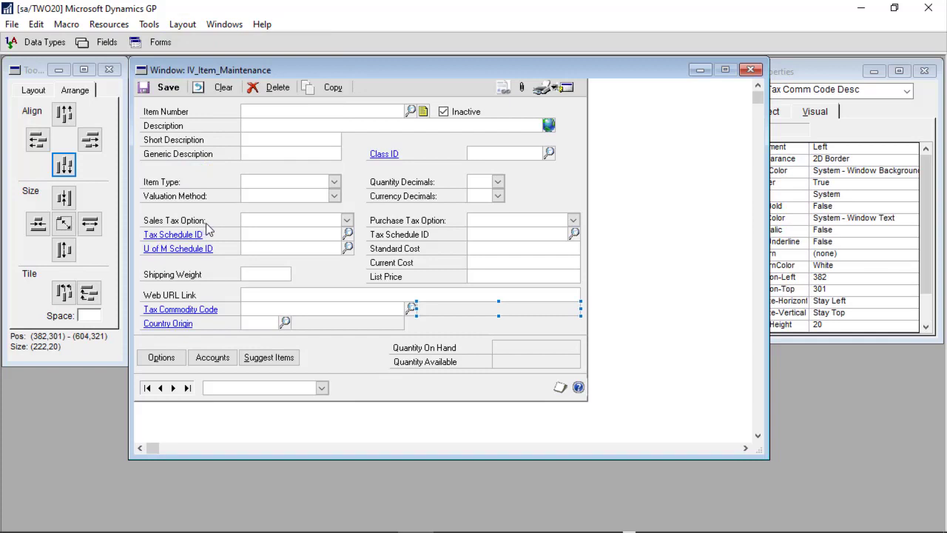
click(822, 72)
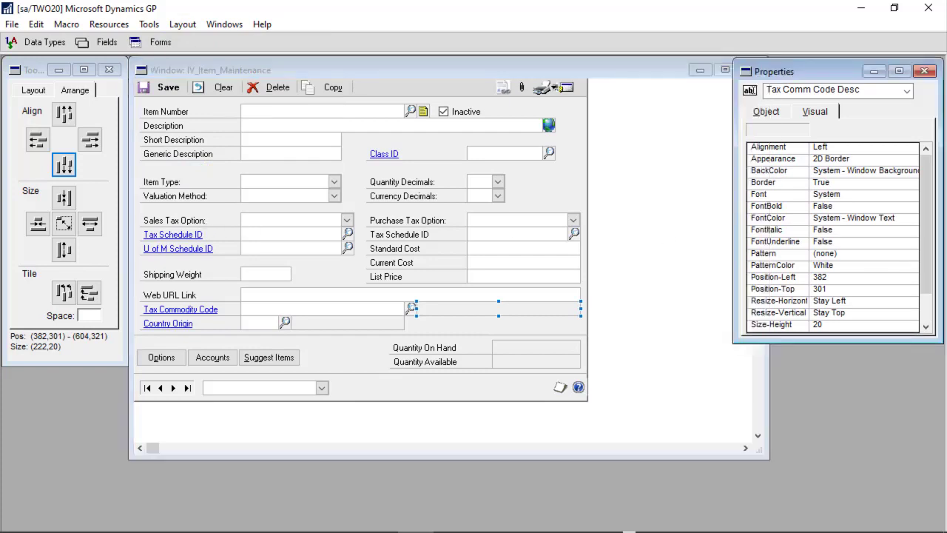
click(925, 71)
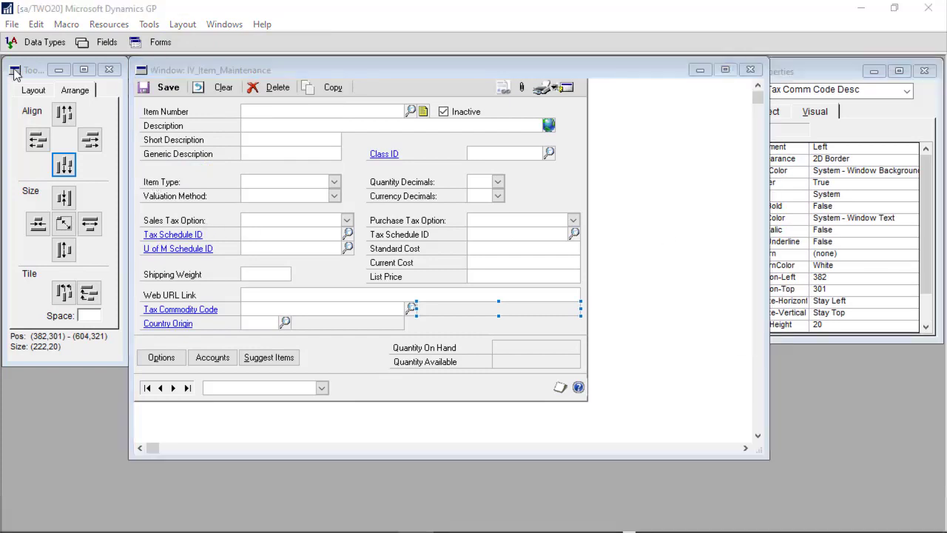
Start a new local field named Zoom Button with the Push Button control type and native text static values
click(33, 91)
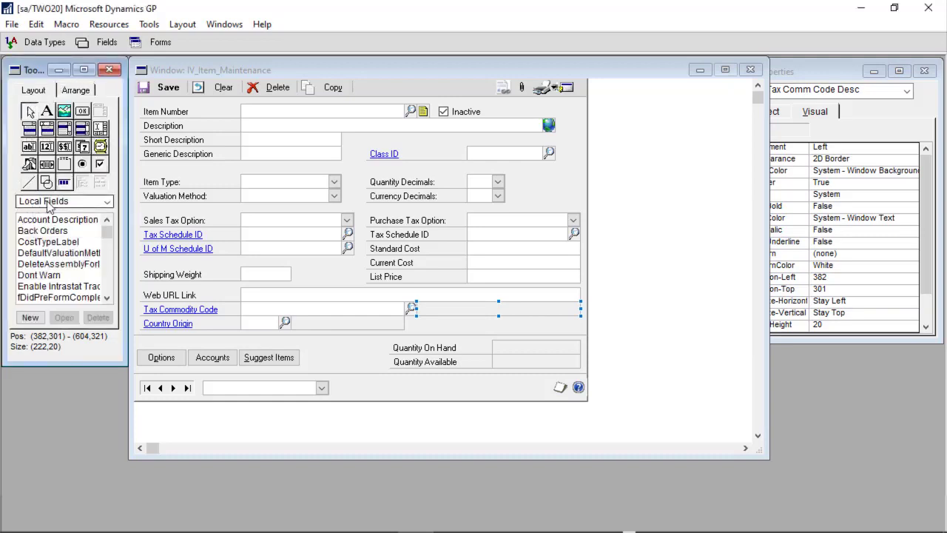
click(48, 202)
click(45, 214)
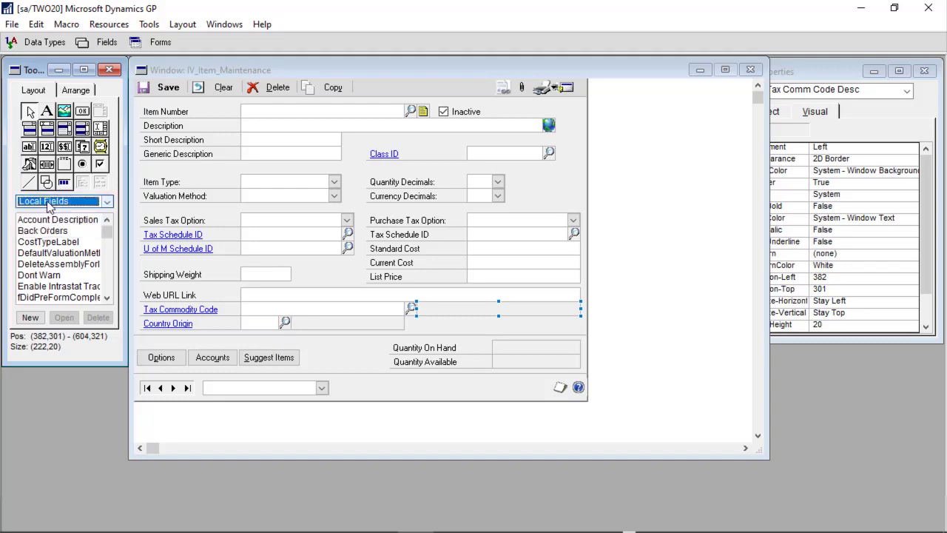
click(41, 319)
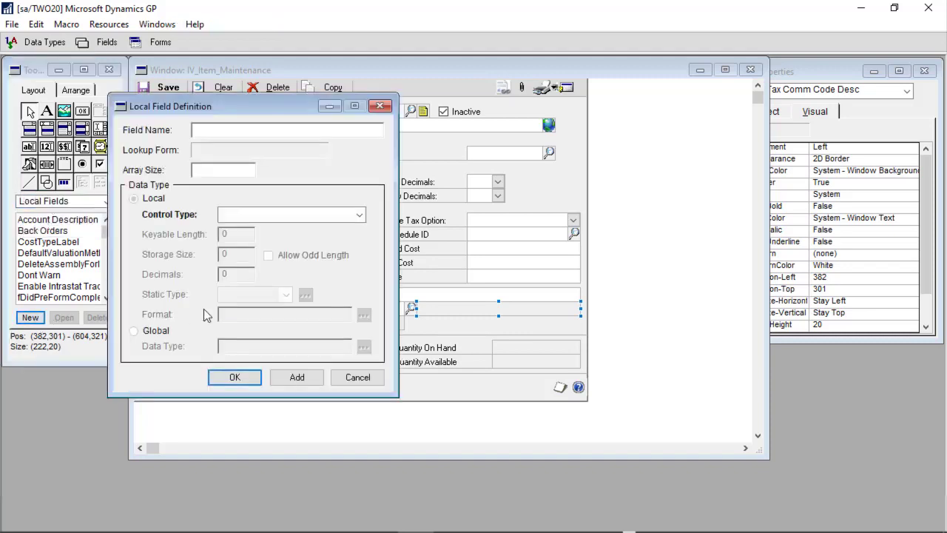
text(Zoom Button)
key(Tab)
key(Tab)
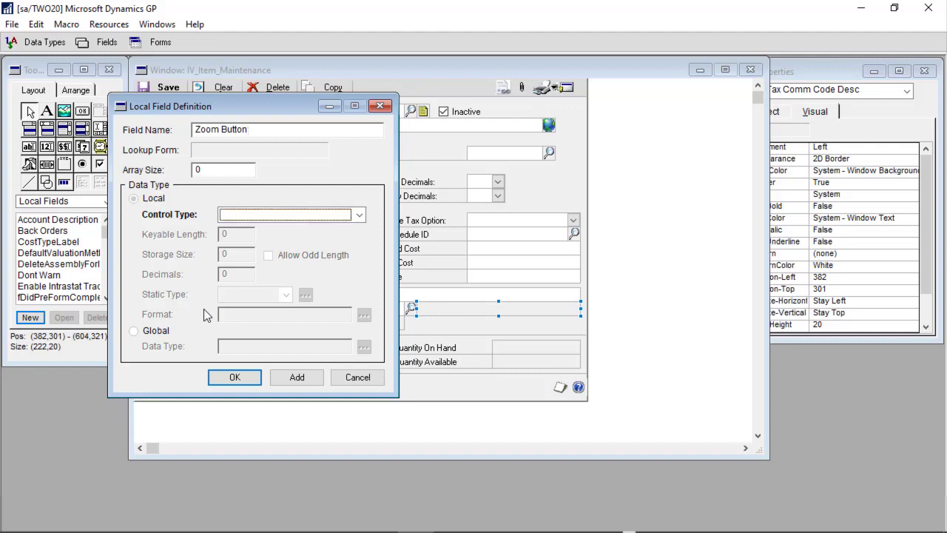
key(p)
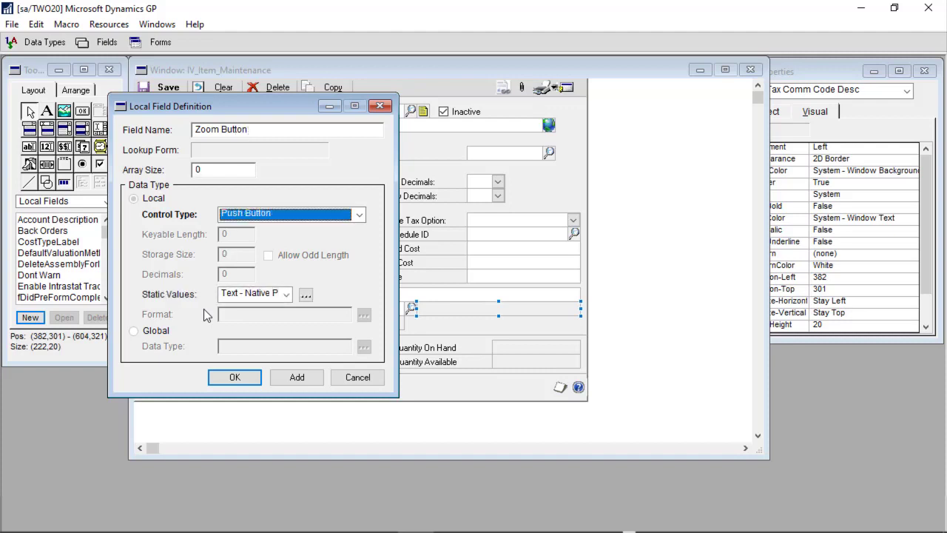
key(Tab)
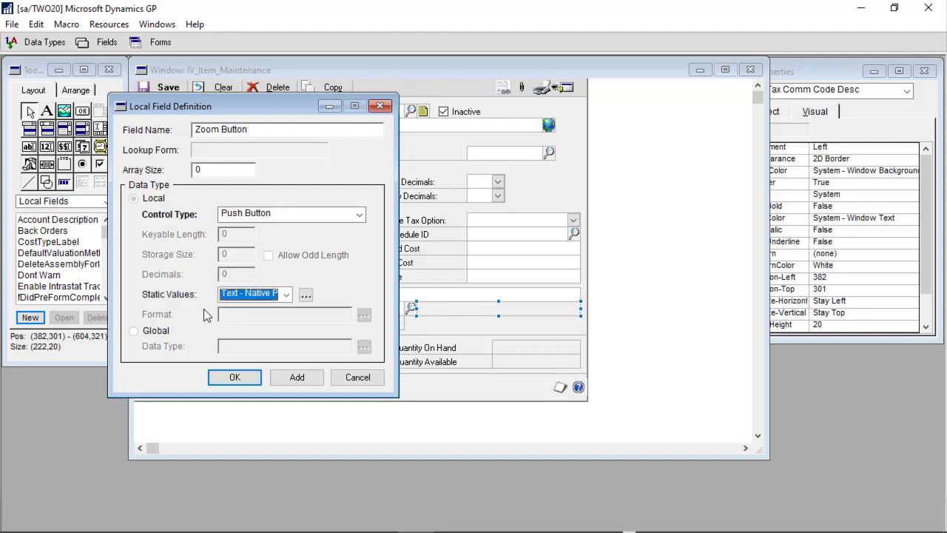
Give the push button the Up caption "Zoom" and save the local field definition
click(305, 295)
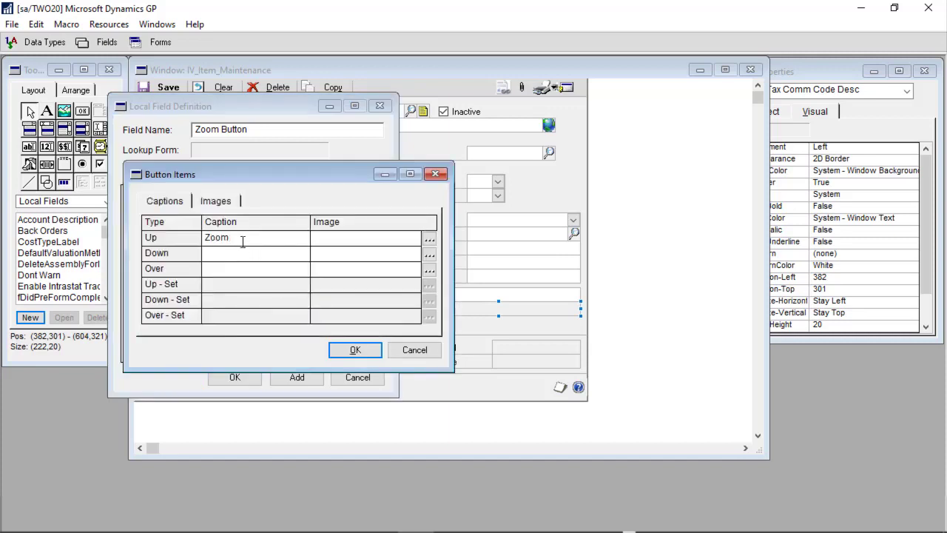
click(357, 349)
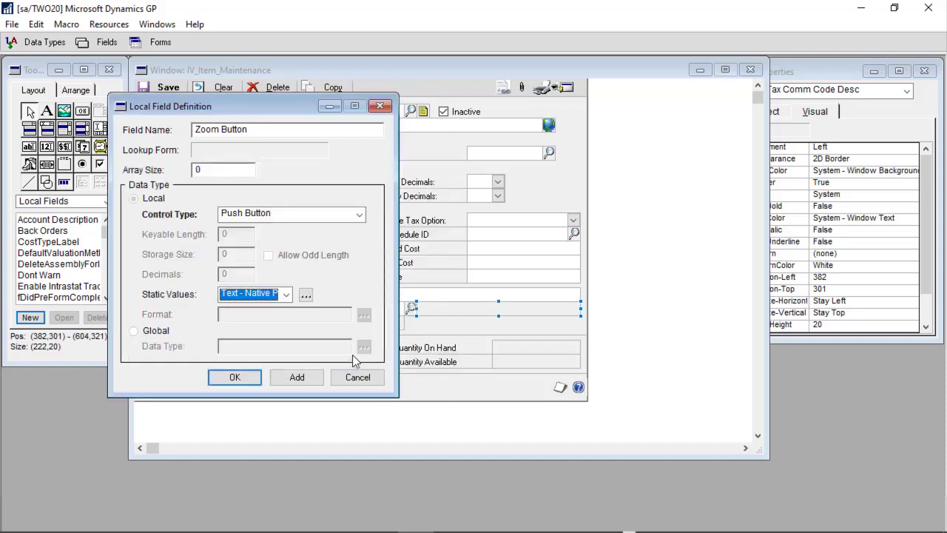
click(215, 378)
Place the Zoom Button local field on the window between Suggest Items and the Quantity On Hand label
click(58, 265)
key(End)
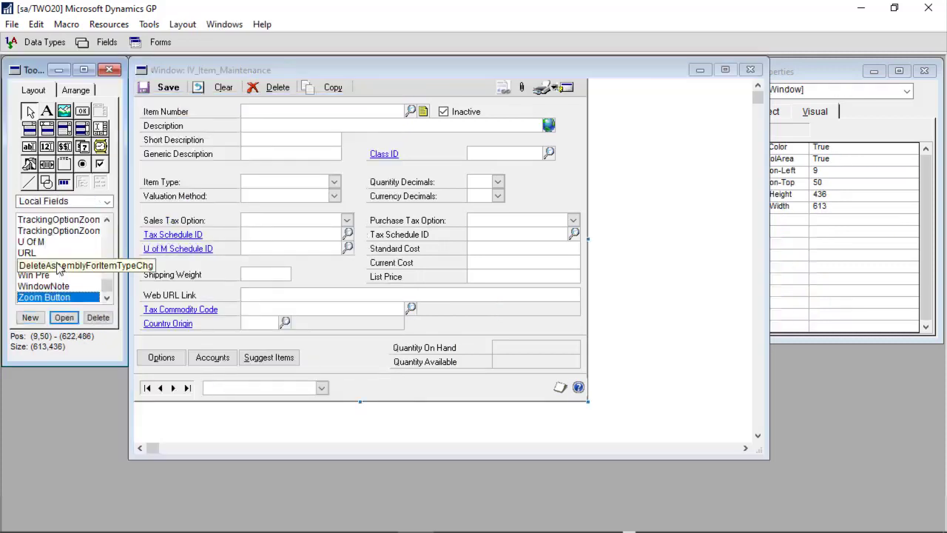
drag(50, 305, 317, 348)
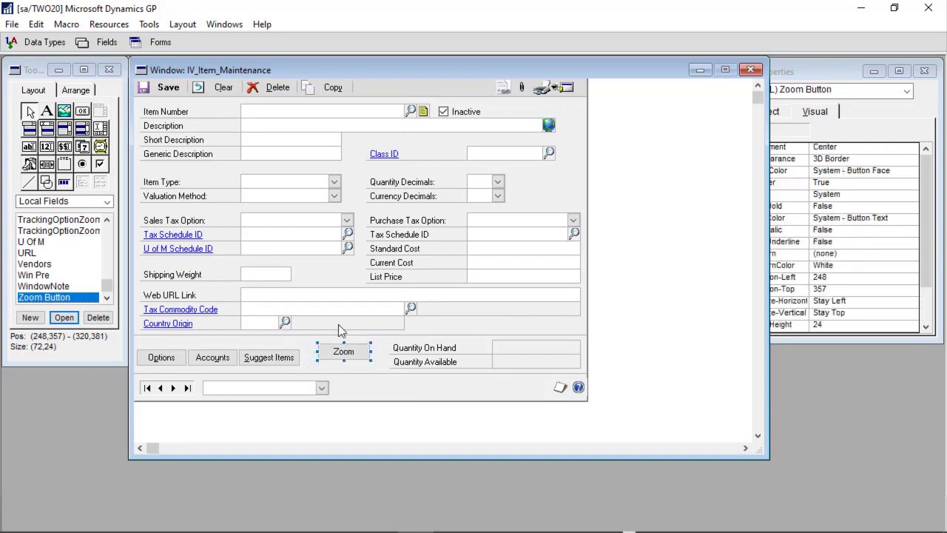
Set the Web URL Link label's Zoom property to True and deselect the label
click(194, 302)
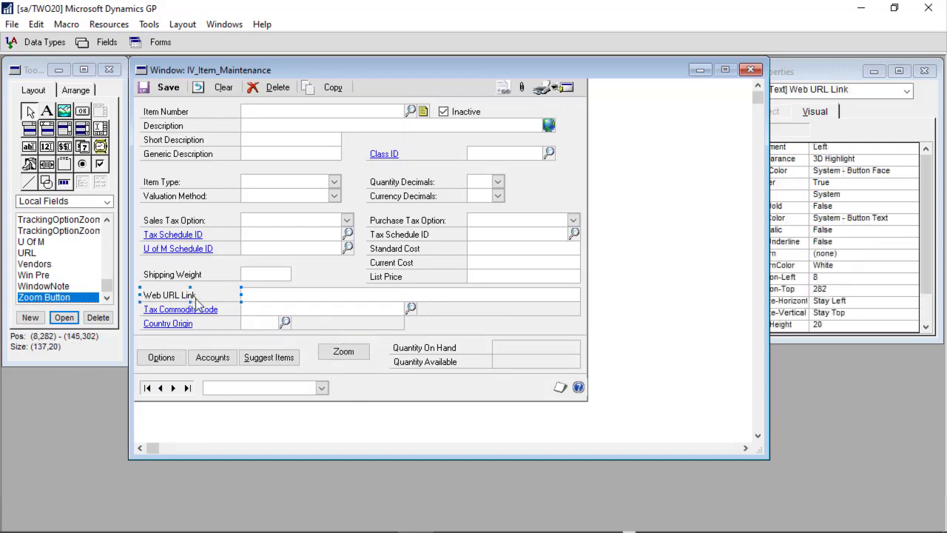
click(818, 228)
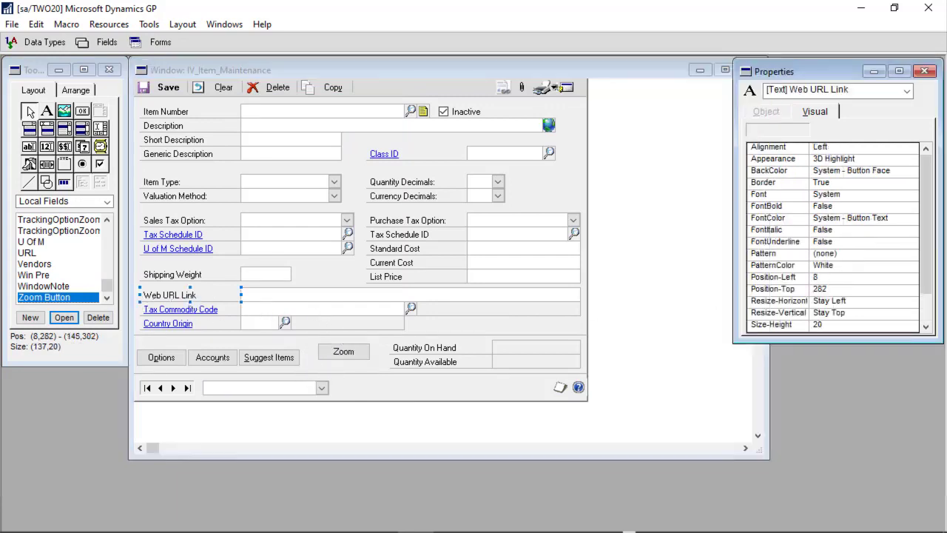
click(929, 309)
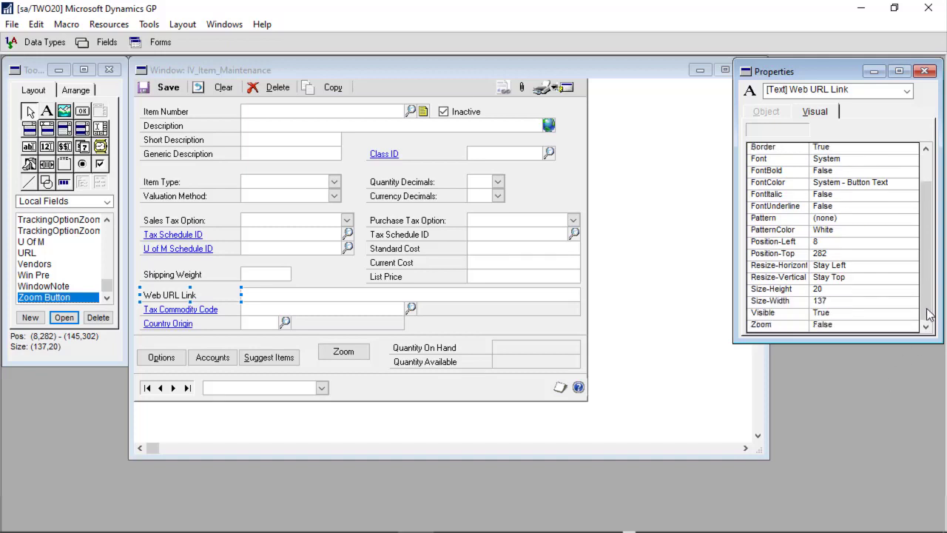
double_click(842, 330)
click(681, 363)
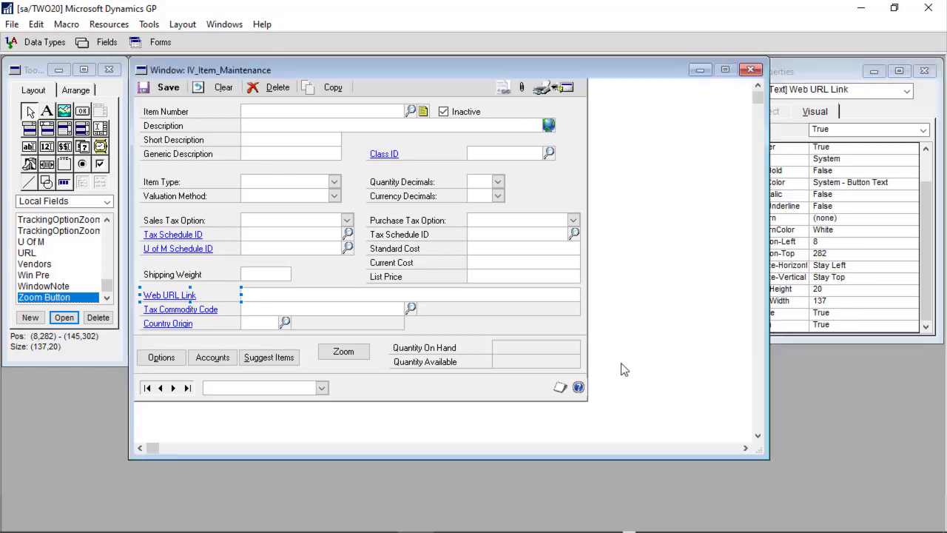
click(346, 369)
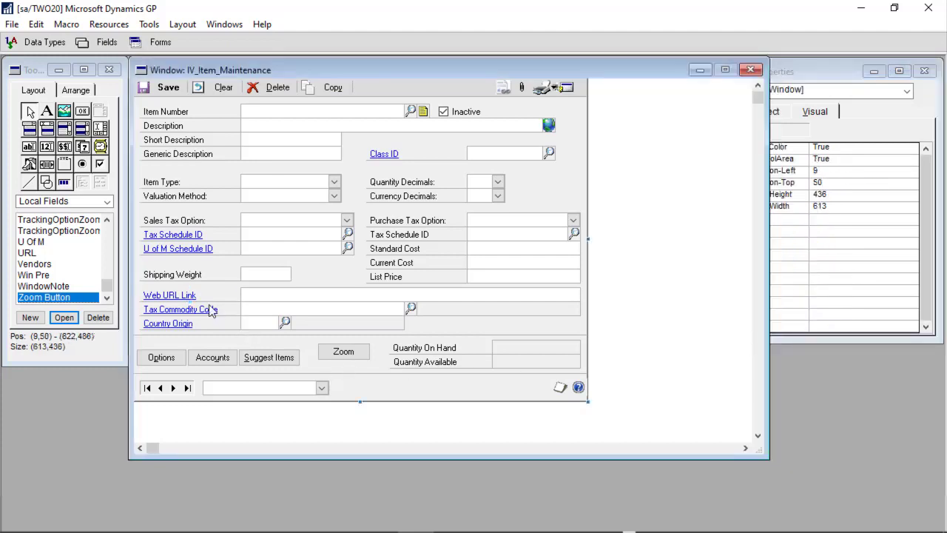
Align the Zoom button with the top and left edges of the Web URL Link label and match the label's width and height
click(186, 301)
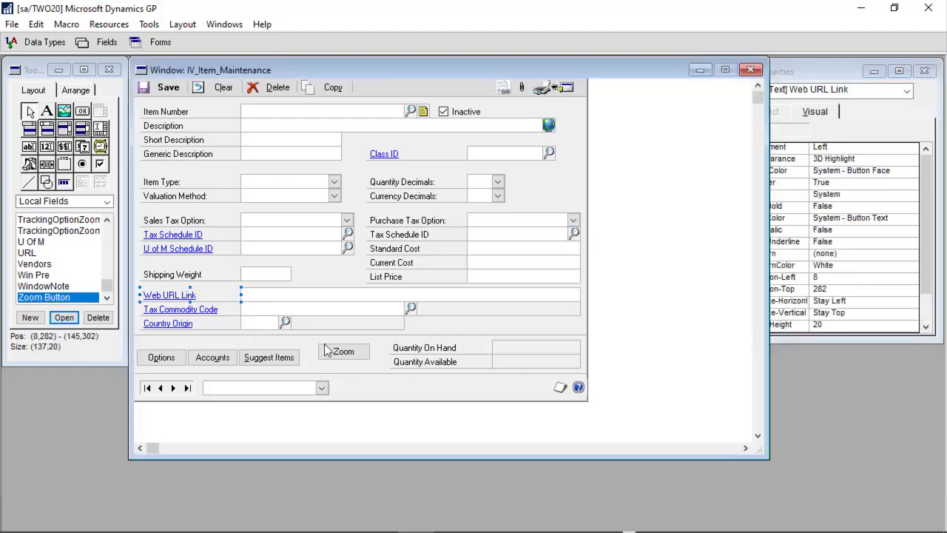
shift+click(348, 351)
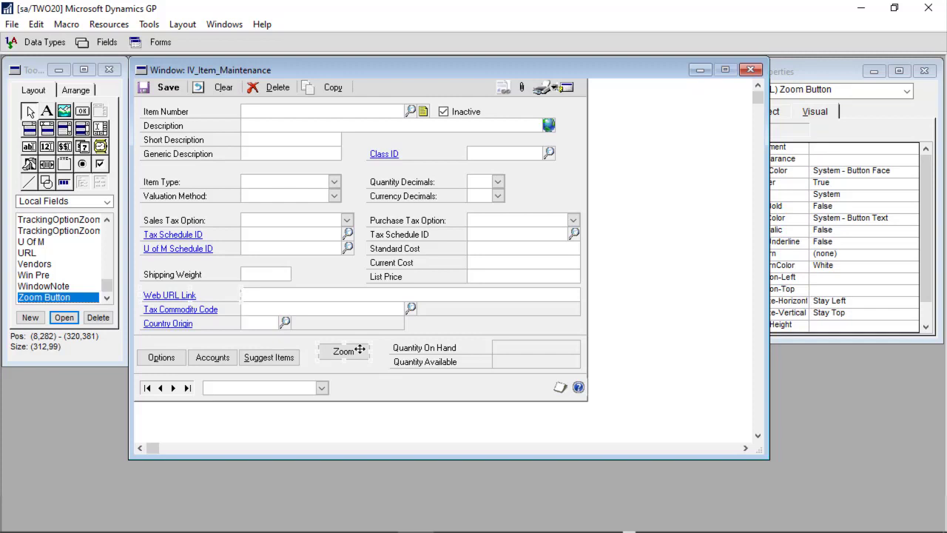
click(74, 90)
click(64, 116)
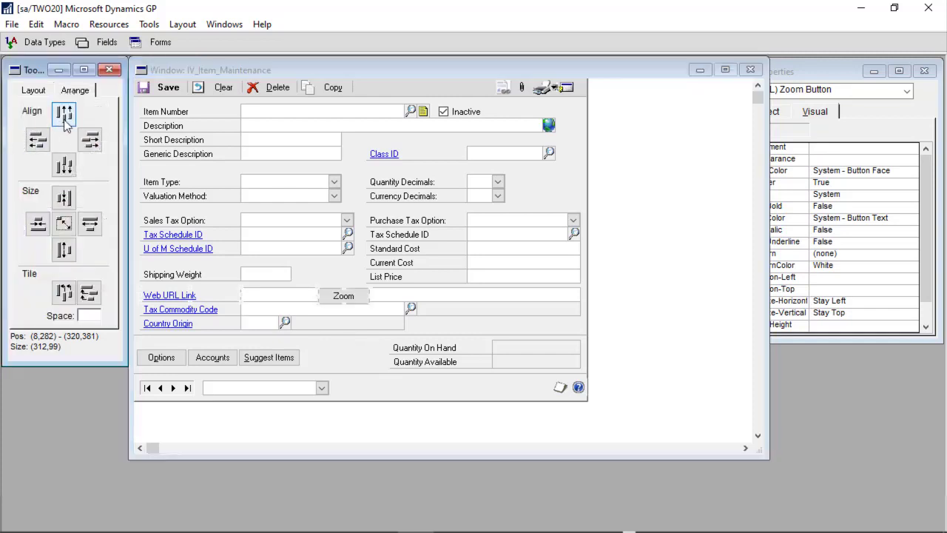
click(37, 139)
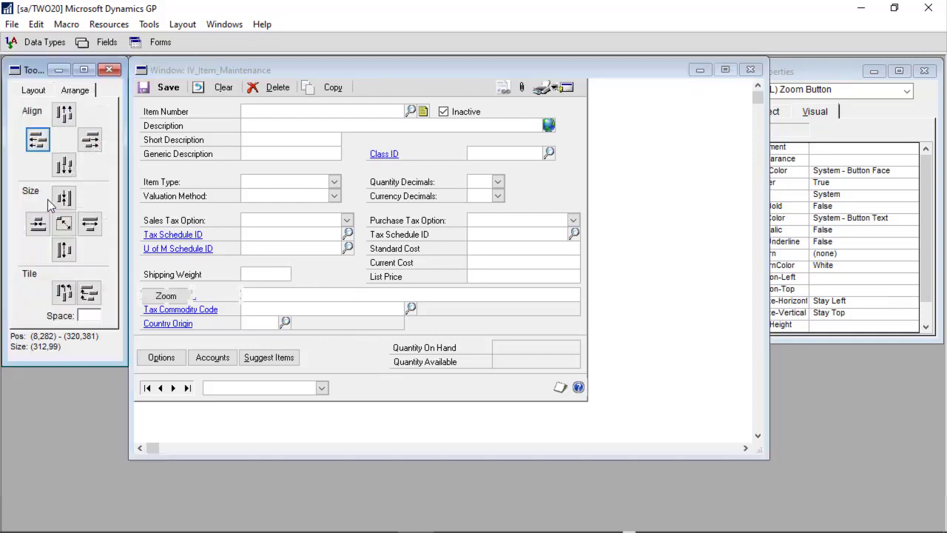
click(90, 223)
click(64, 198)
click(230, 301)
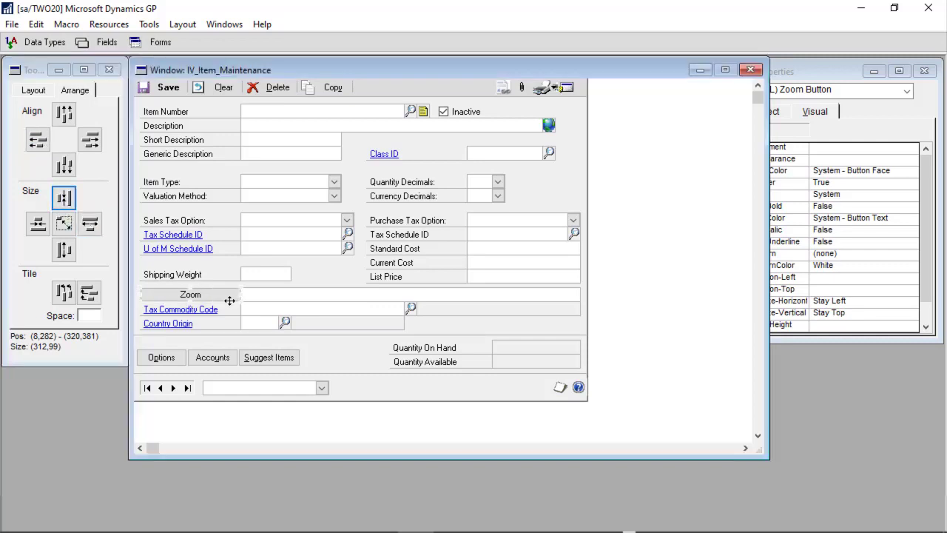
click(353, 364)
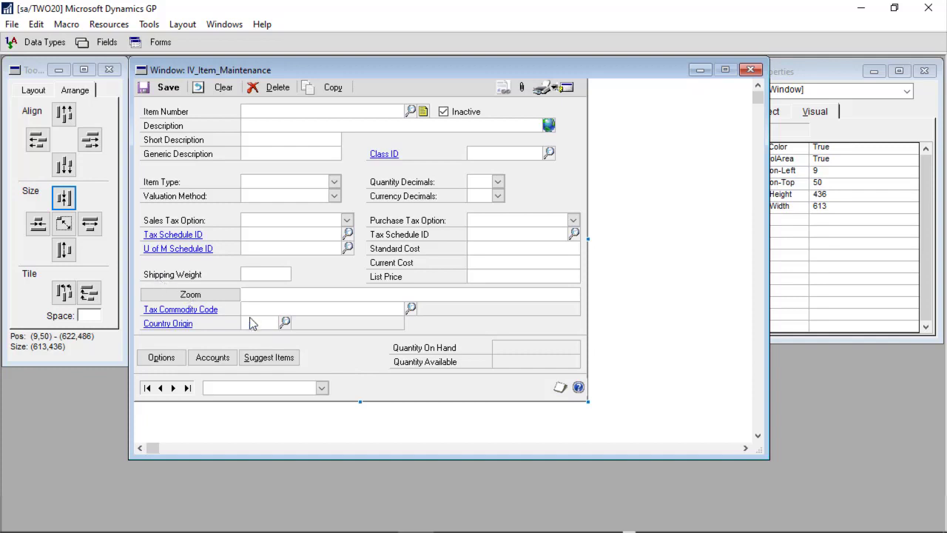
Set the Zoom button's Zoom property to True and its Visible property to False
click(189, 294)
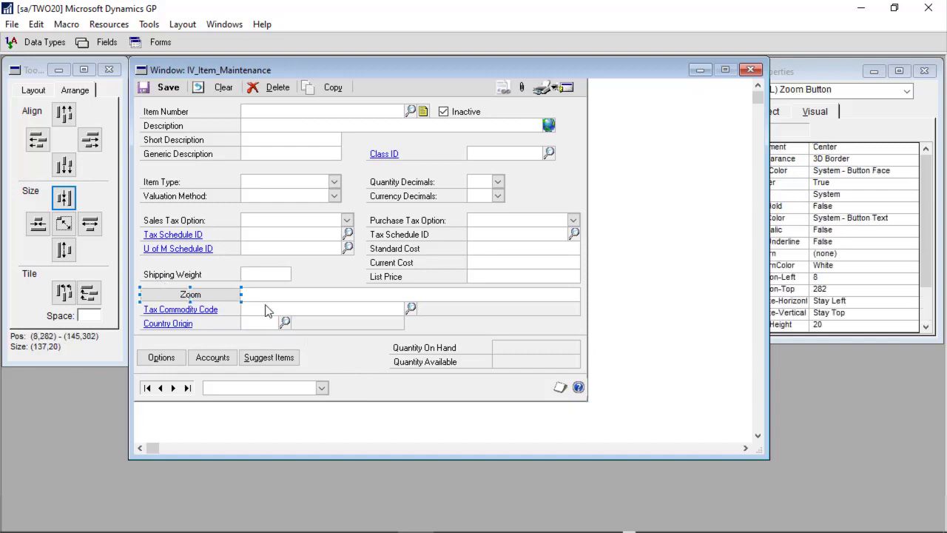
click(866, 270)
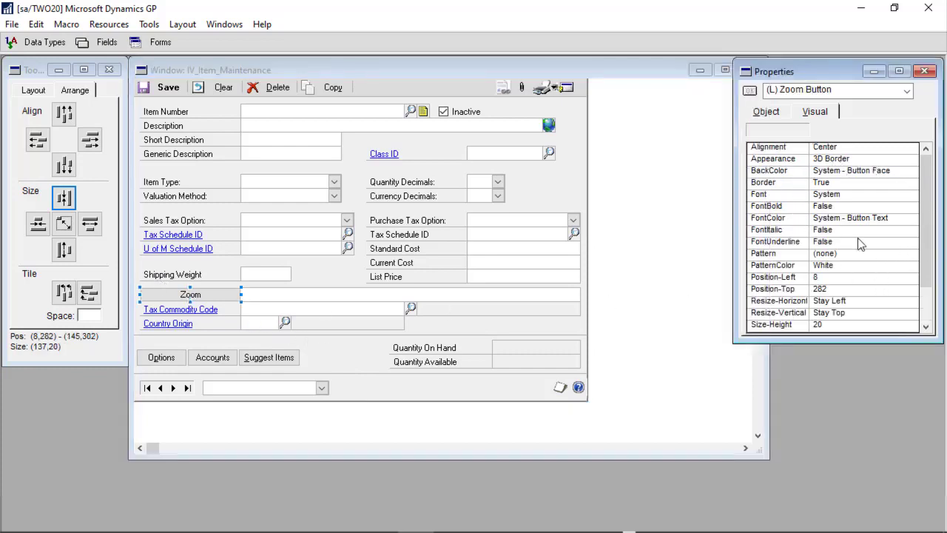
click(763, 111)
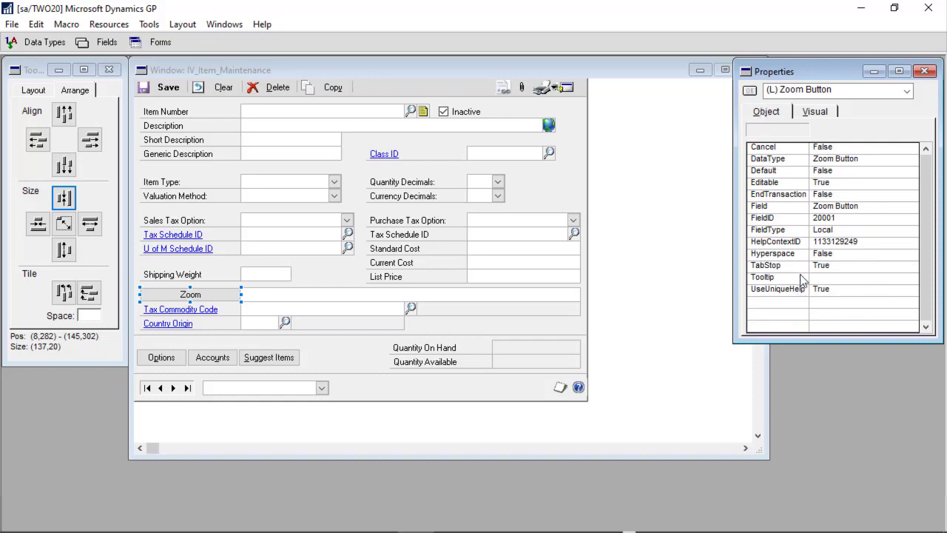
double_click(829, 269)
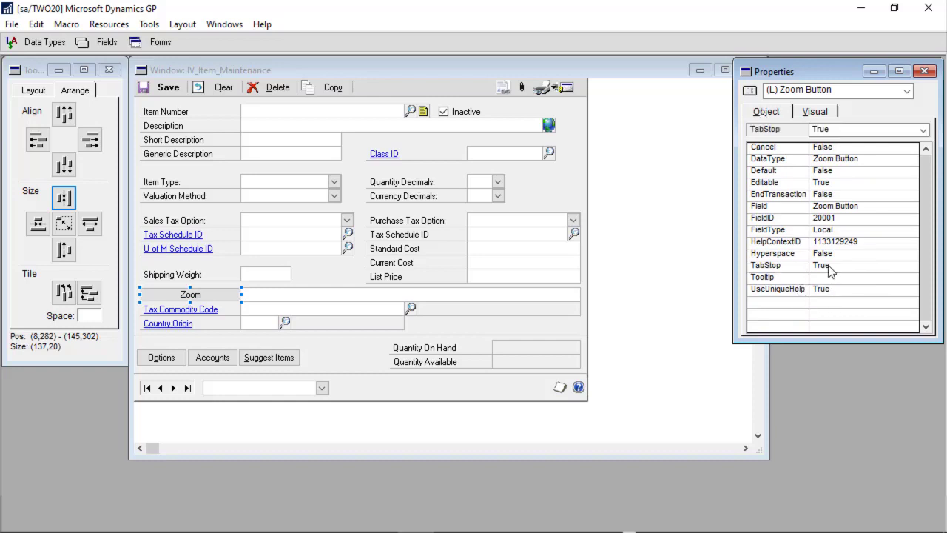
click(813, 112)
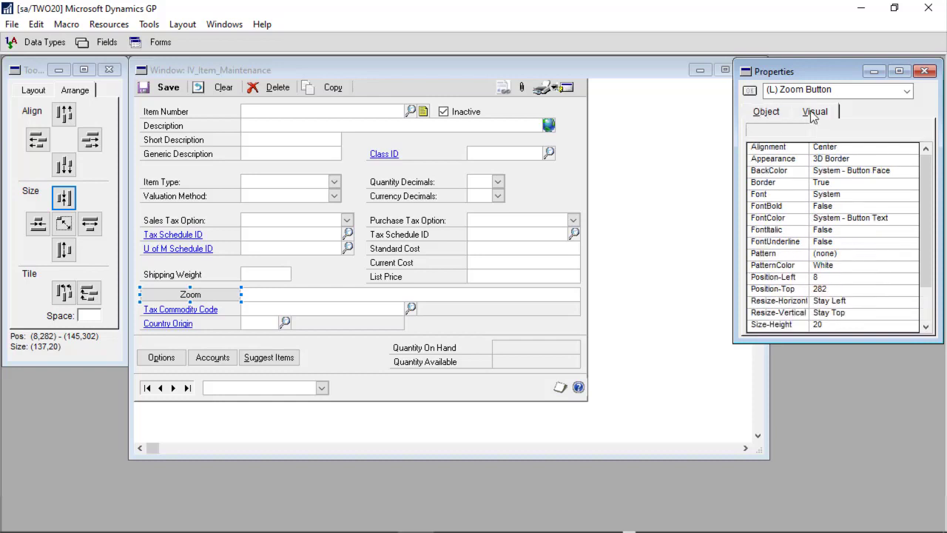
drag(923, 265, 926, 300)
double_click(834, 329)
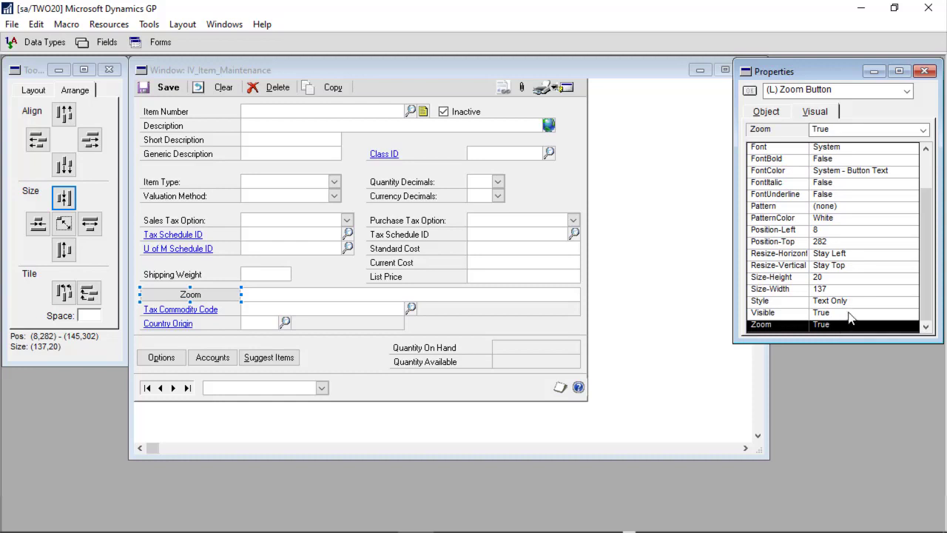
double_click(849, 313)
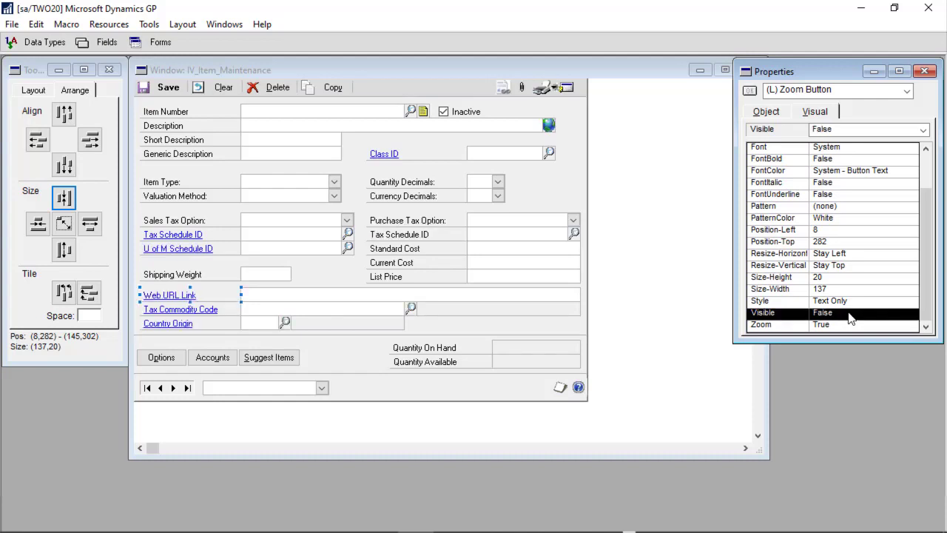
click(597, 319)
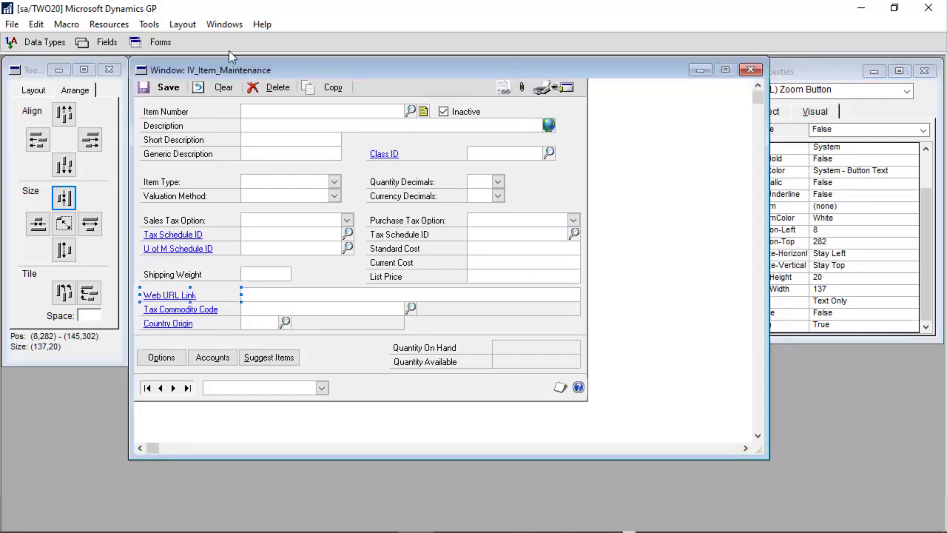
Show the layout's invisible fields to check the Zoom button over the Web URL Link label, and hide them again
click(186, 28)
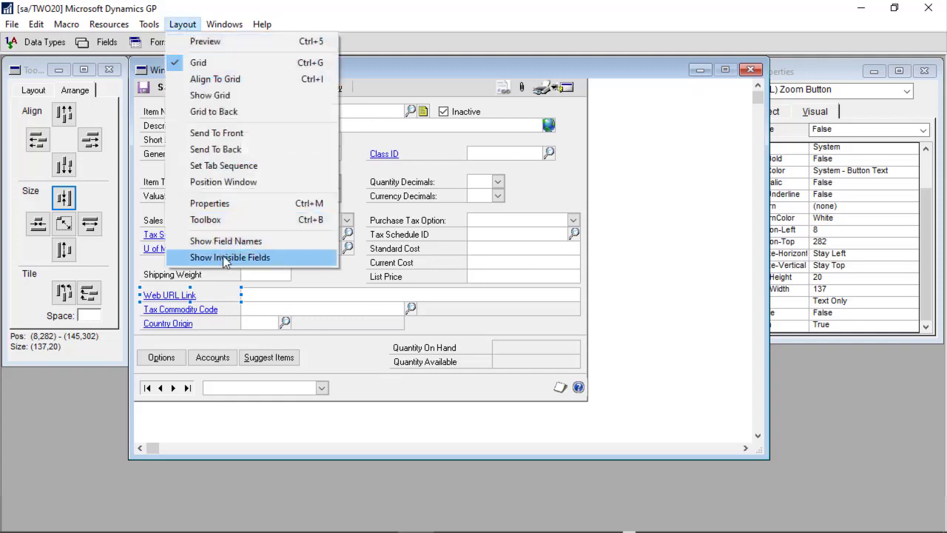
click(249, 257)
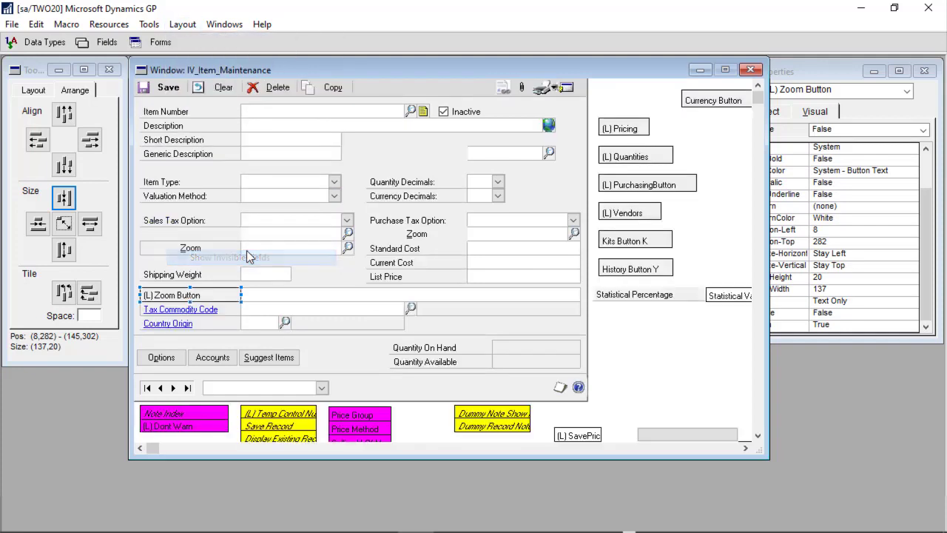
click(178, 24)
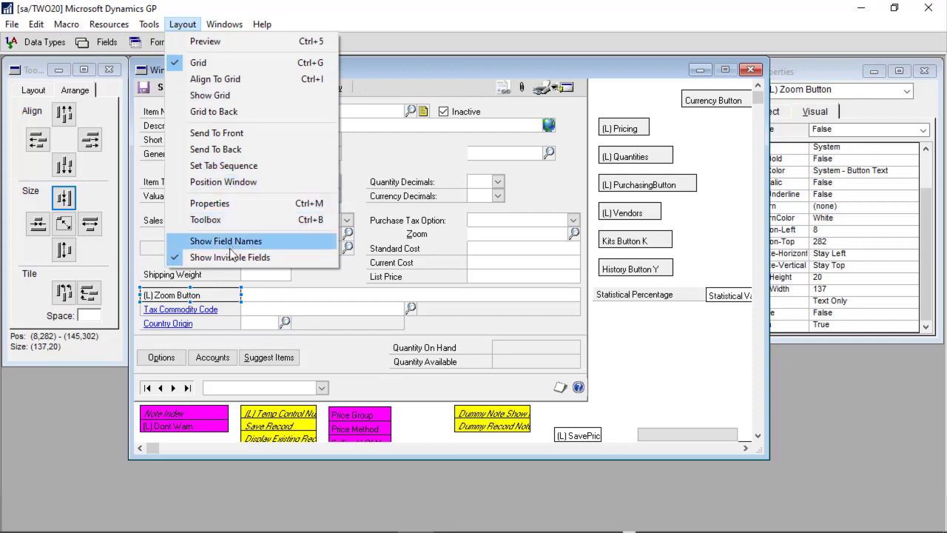
click(230, 256)
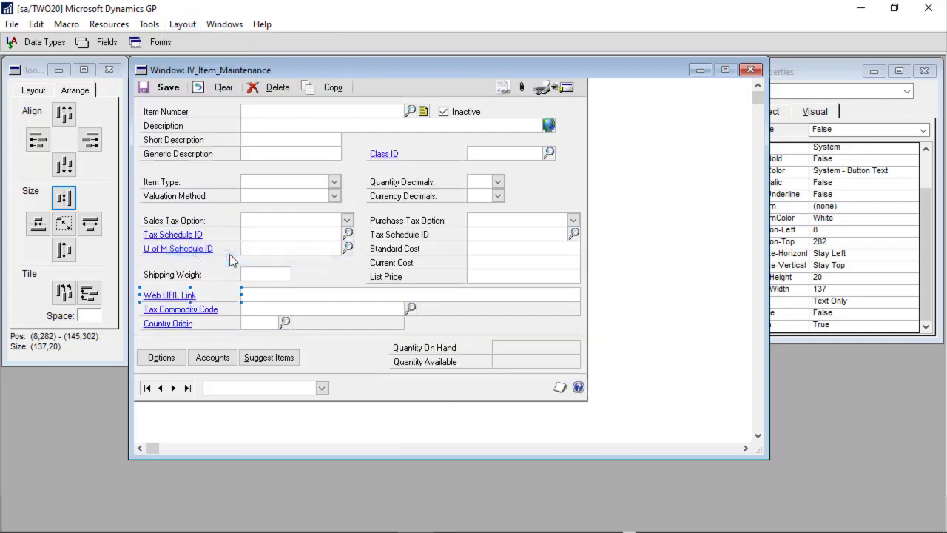
Close the IV_Item_Maintenance layout with its changes saved, accept the form definition, and return from Modifier to Microsoft Dynamics GP
click(750, 70)
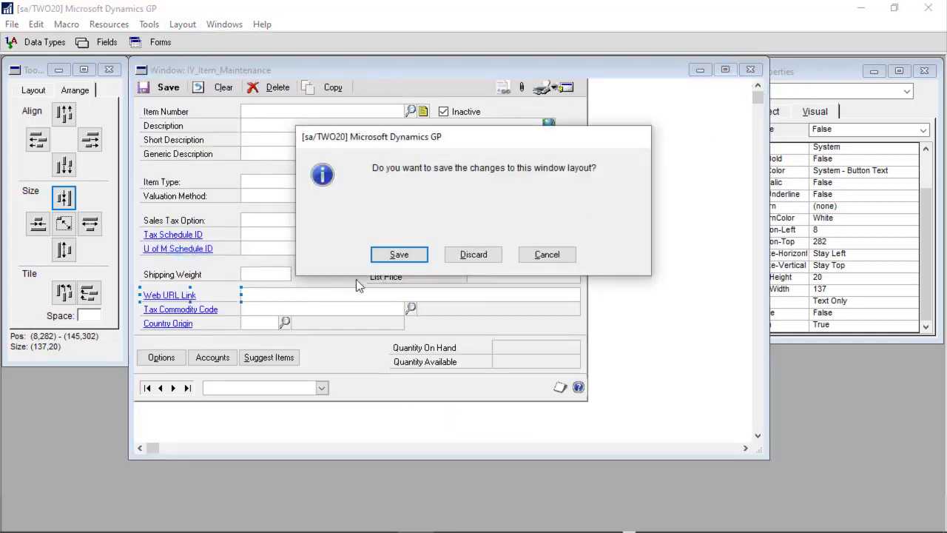
click(411, 256)
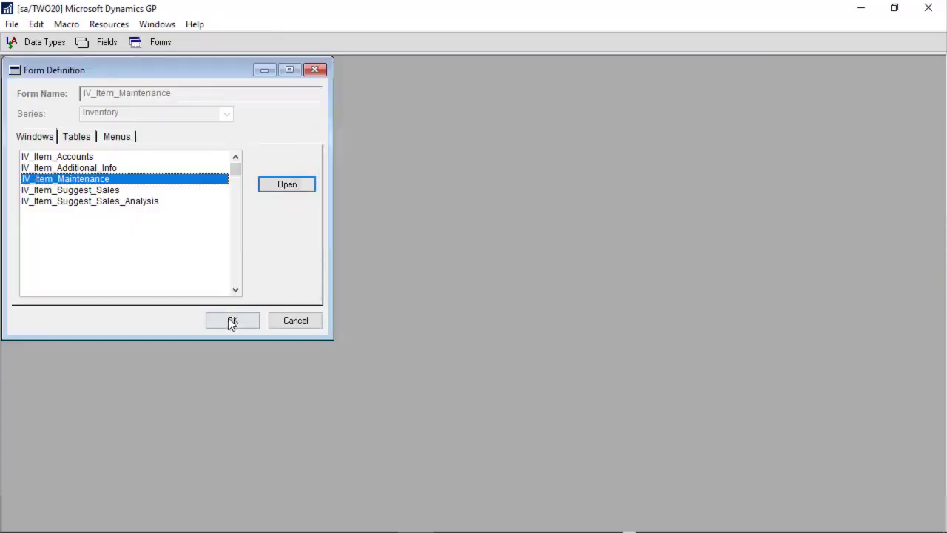
click(228, 319)
click(12, 23)
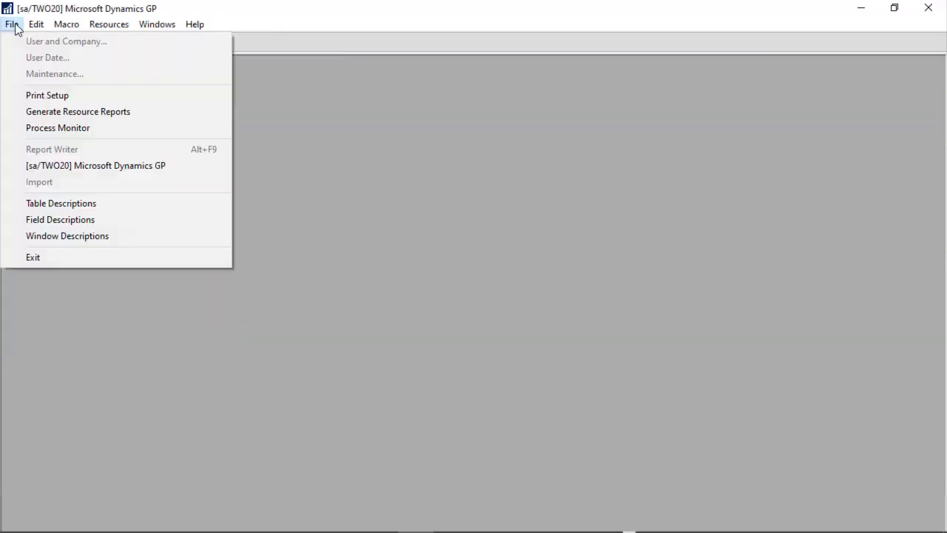
click(69, 163)
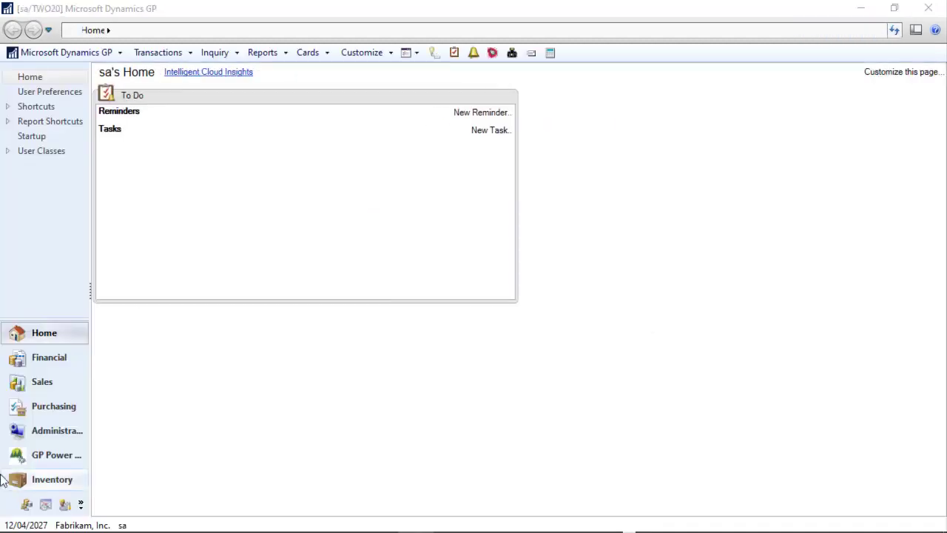
Open the Item Maintenance card from the Inventory area to check which version of the window appears, and close it
click(52, 479)
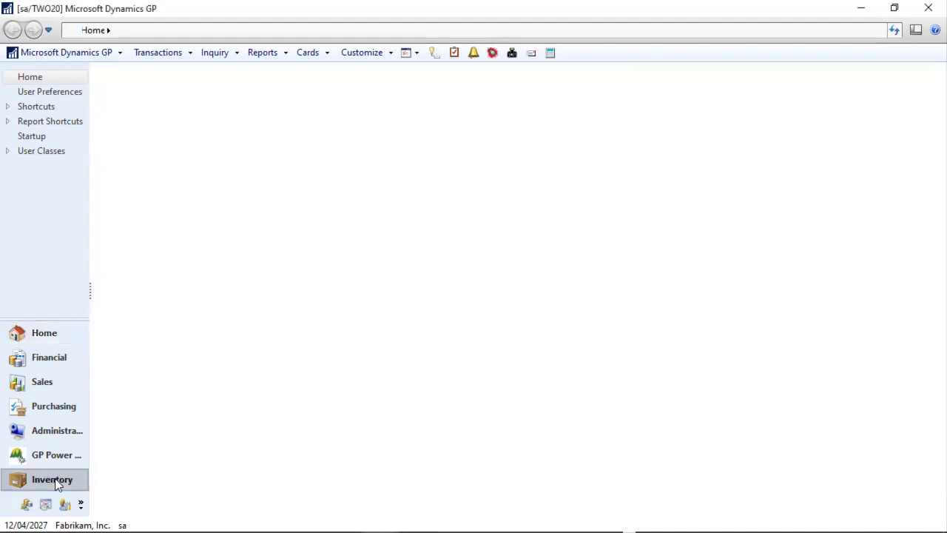
click(119, 112)
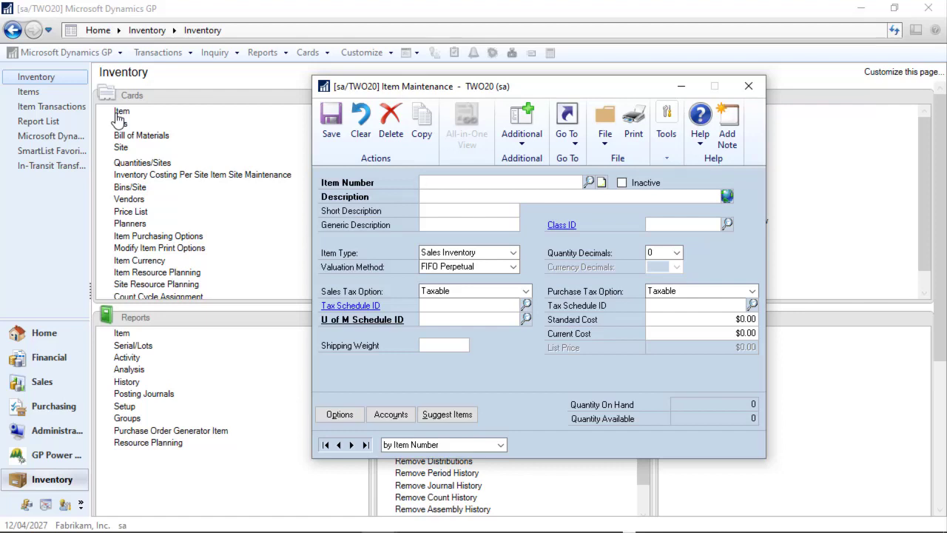
click(749, 87)
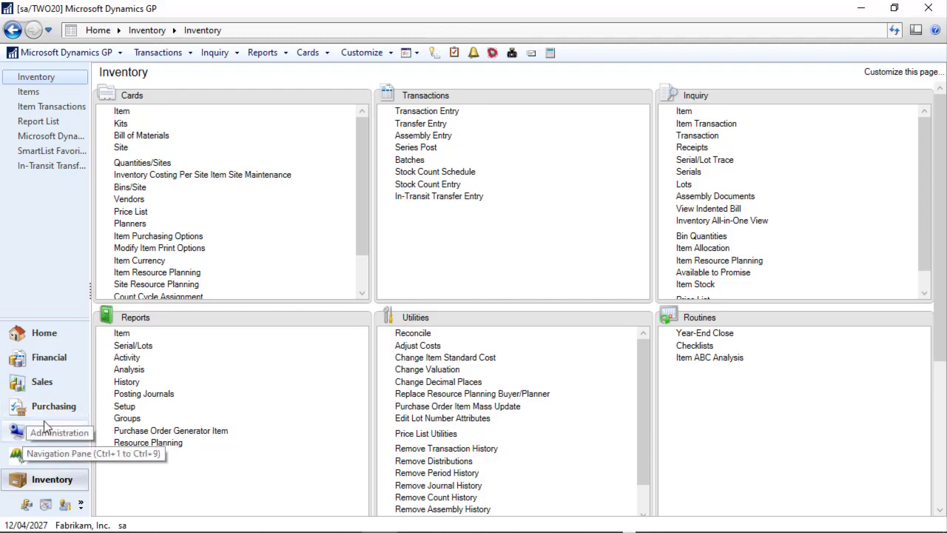
Open the Dynamic Product Selection setup in GP Power Tools and enter the administrator password
click(43, 457)
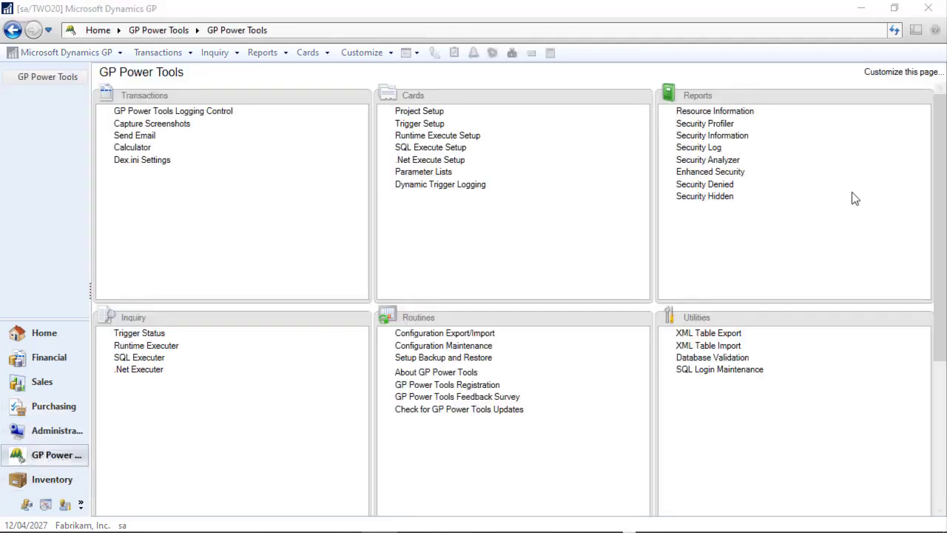
click(941, 405)
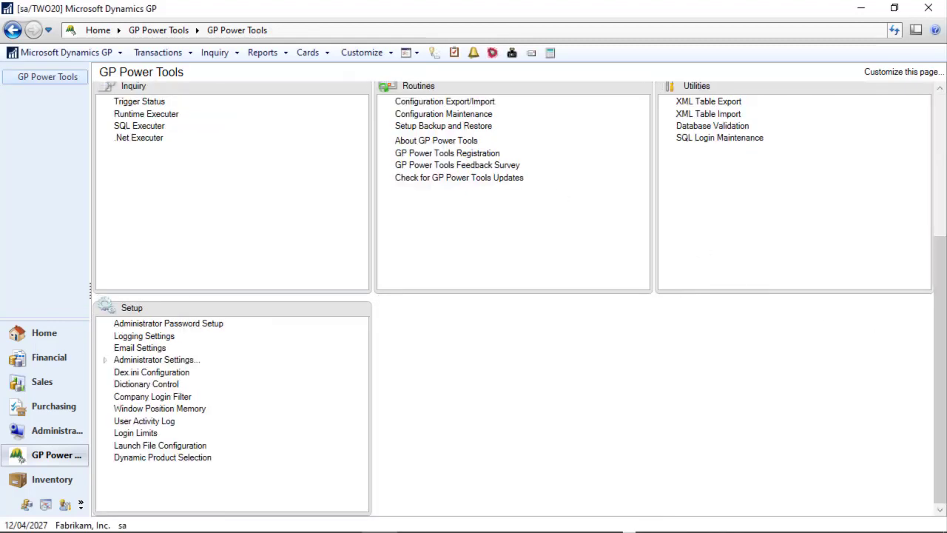
click(179, 459)
text(******)
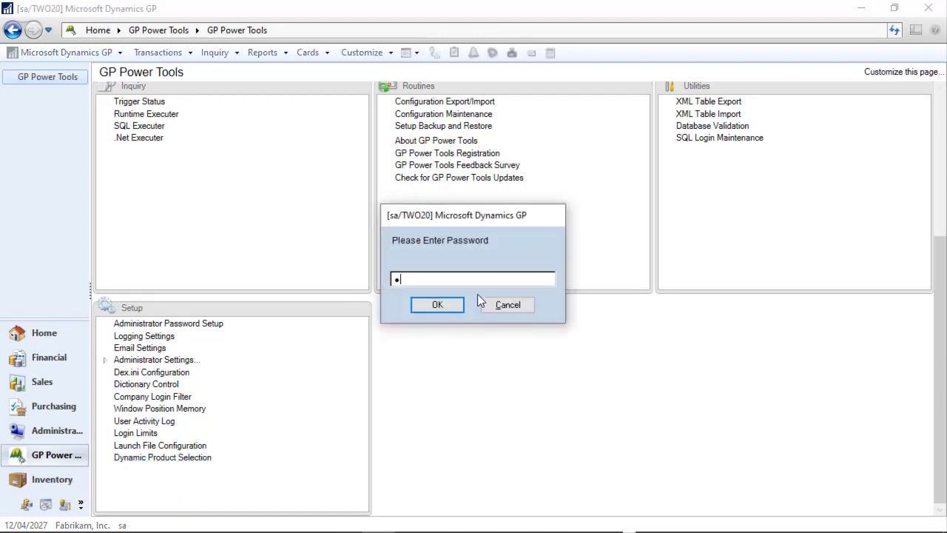
key(Return)
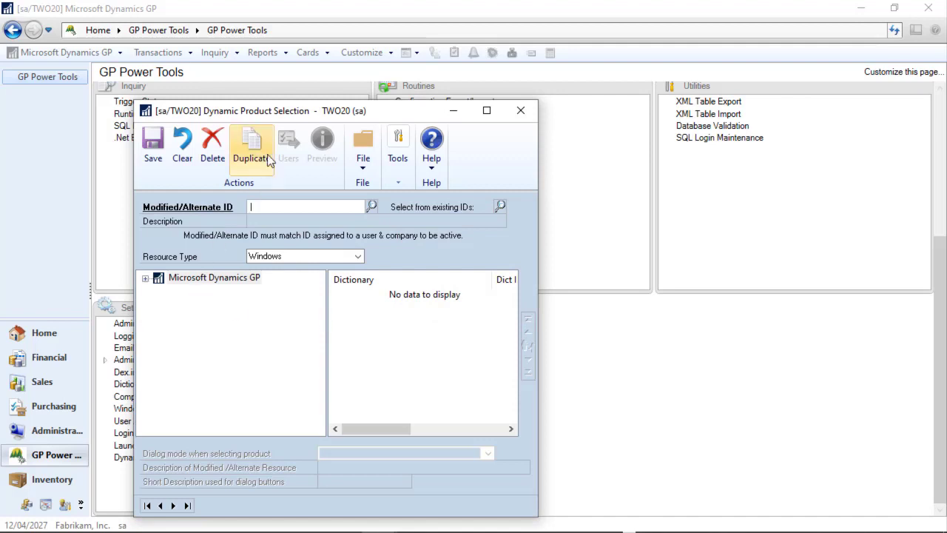
Move the Dynamic Product Selection window higher and choose the existing Modified/Alternate ID DEFAULTUSER
drag(393, 109, 401, 79)
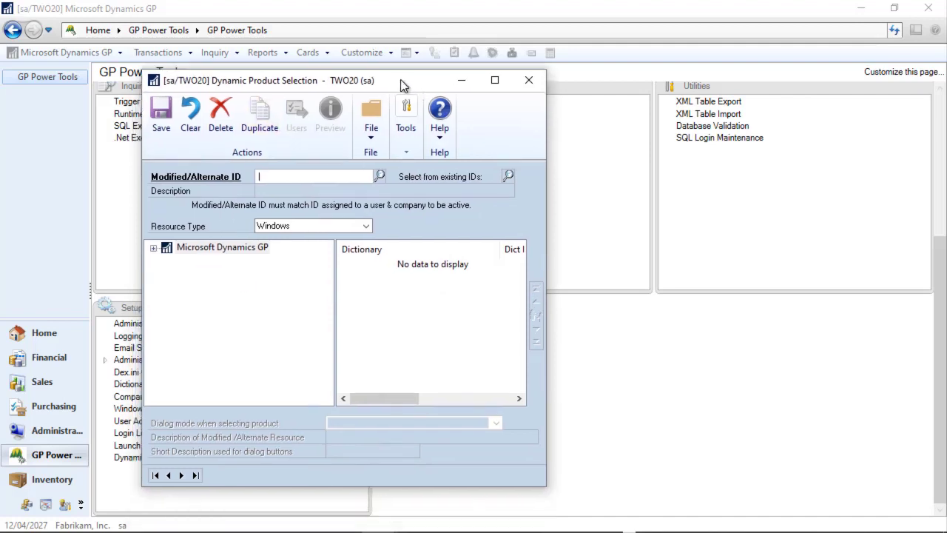
click(509, 177)
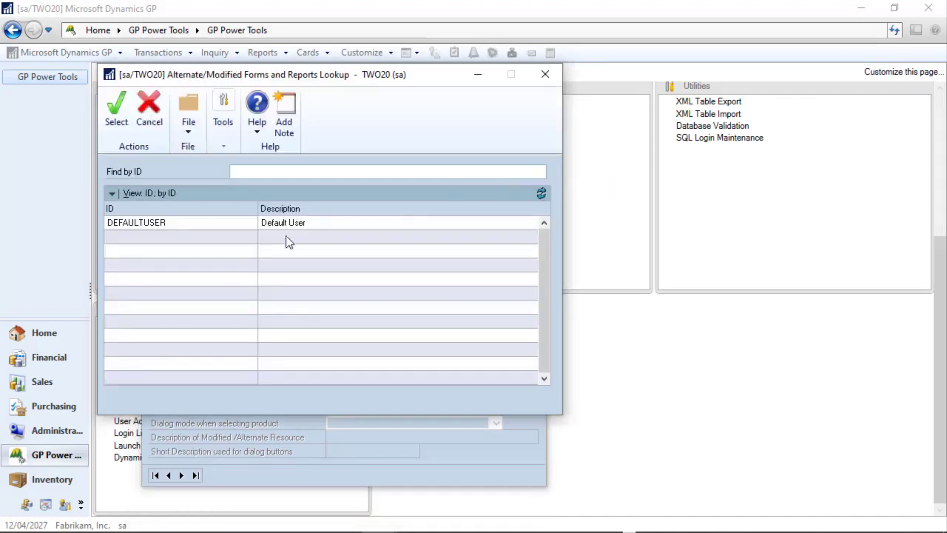
double_click(280, 225)
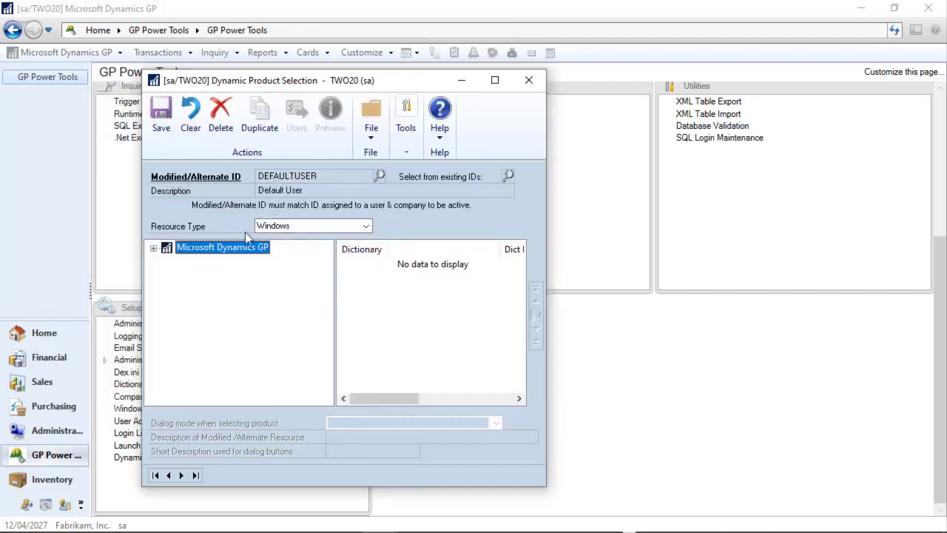
Expand the Inventory windows of Microsoft Dynamics GP down to Item Maintenance and its versions, and mark Item Maintenance for dynamic selection
click(153, 249)
click(167, 274)
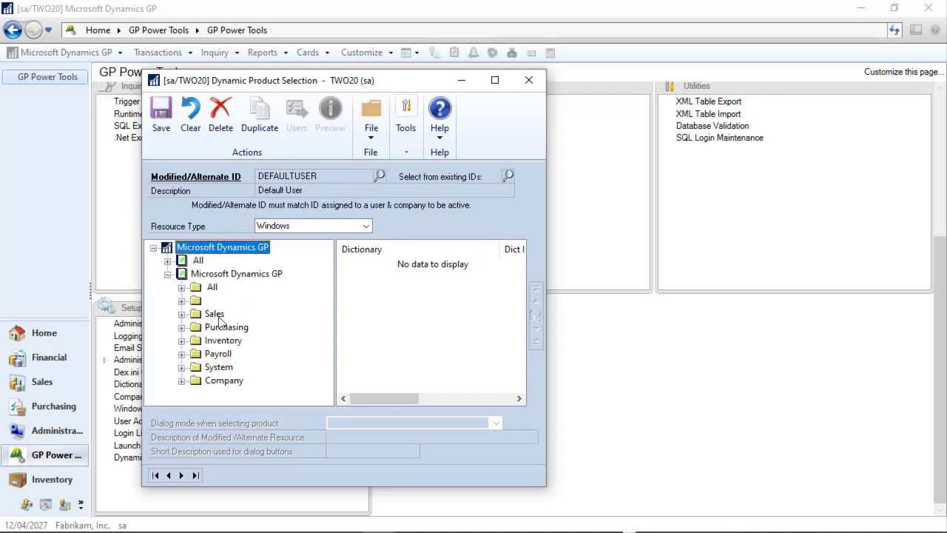
click(181, 341)
drag(328, 285, 332, 316)
click(196, 353)
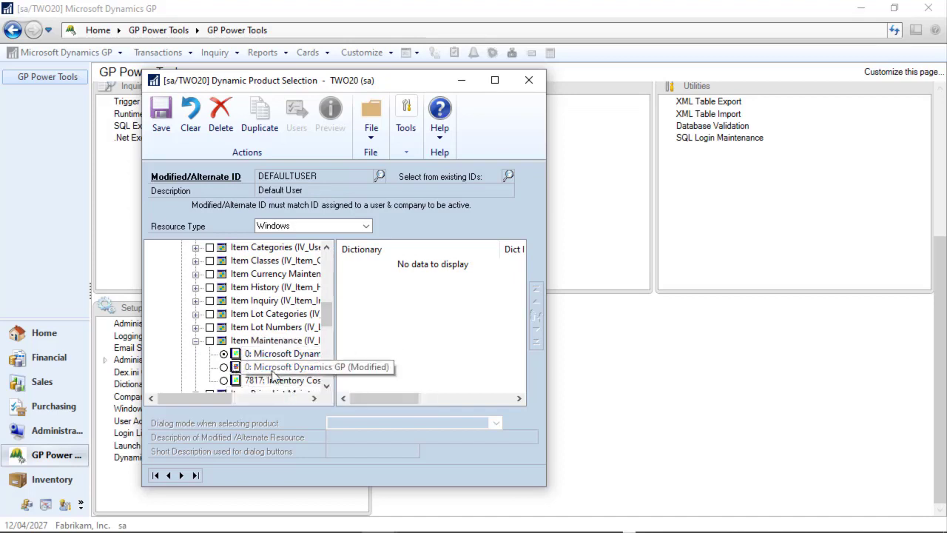
click(210, 342)
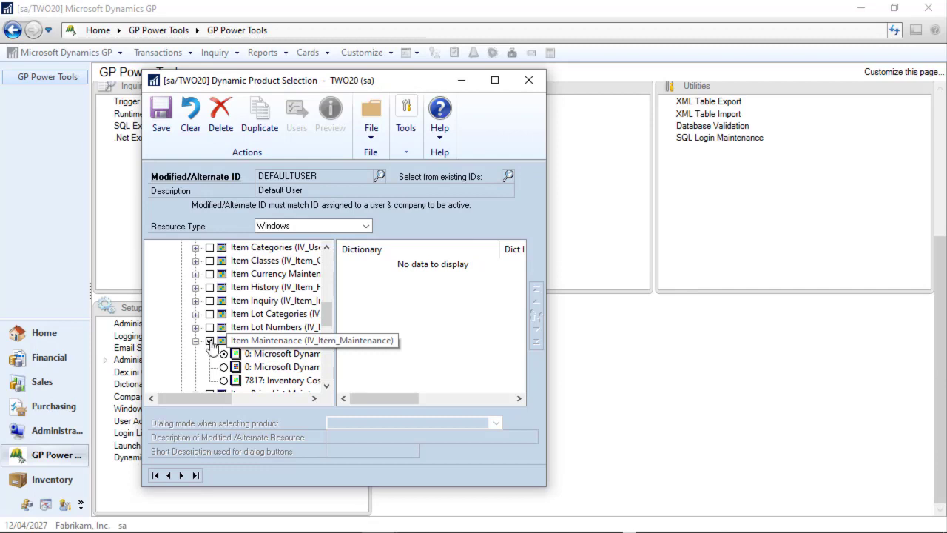
Offer the original and modified Microsoft Dynamics GP versions of Item Maintenance to user sa only, and save and close the selection setup
click(279, 343)
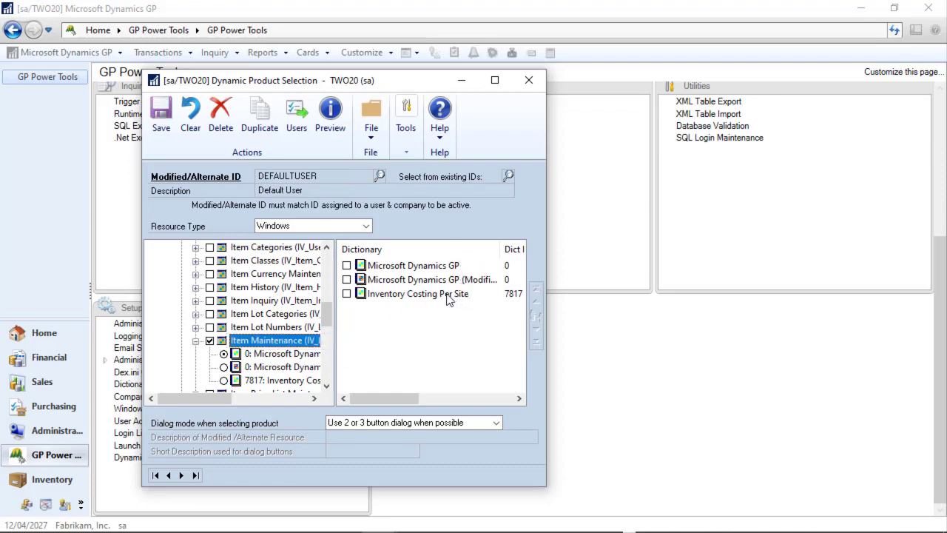
click(346, 265)
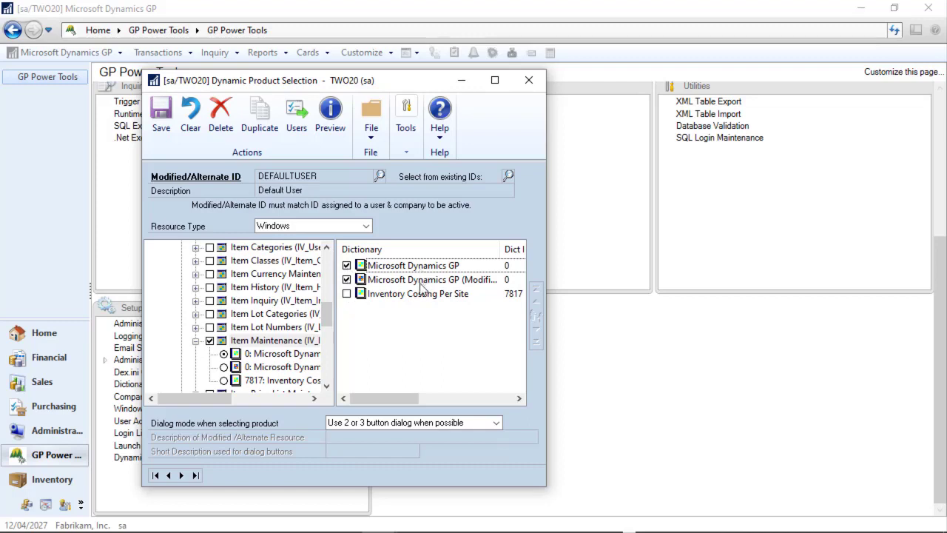
click(296, 122)
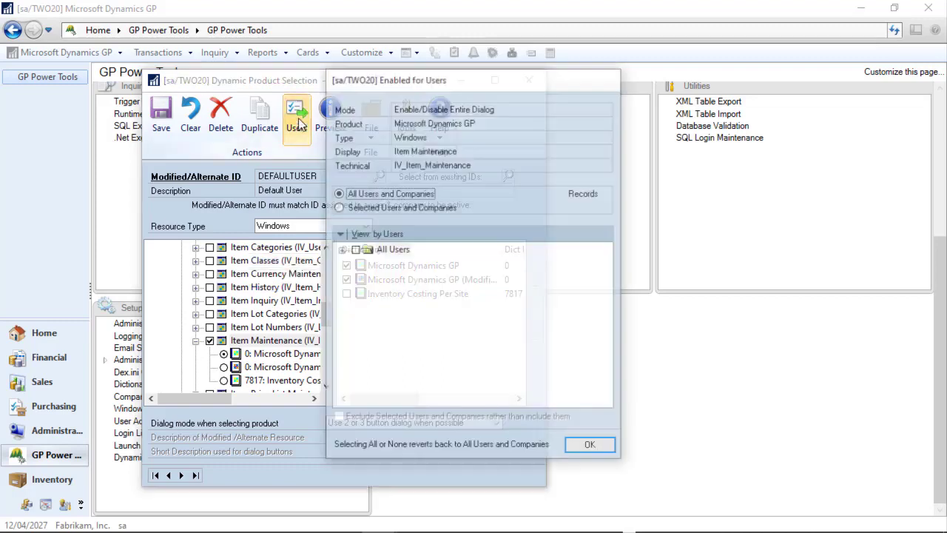
click(341, 252)
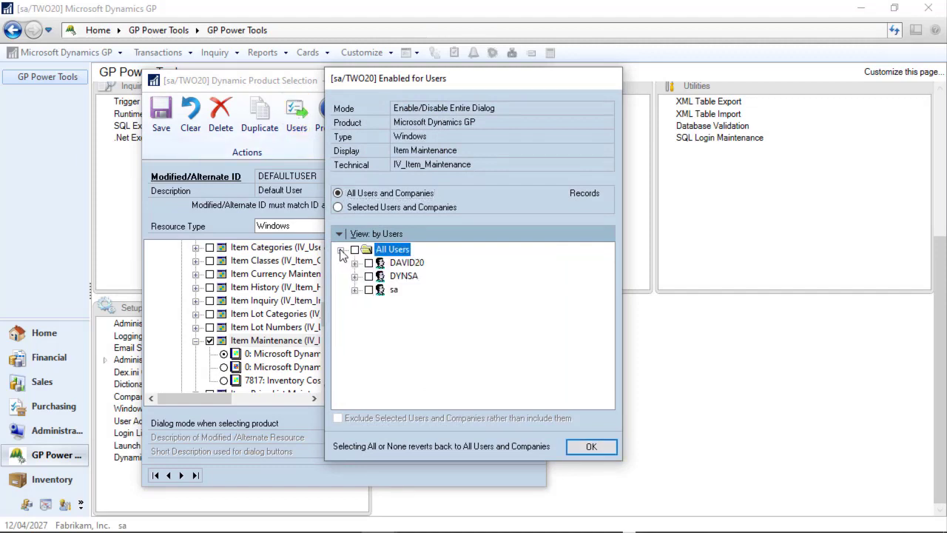
click(368, 290)
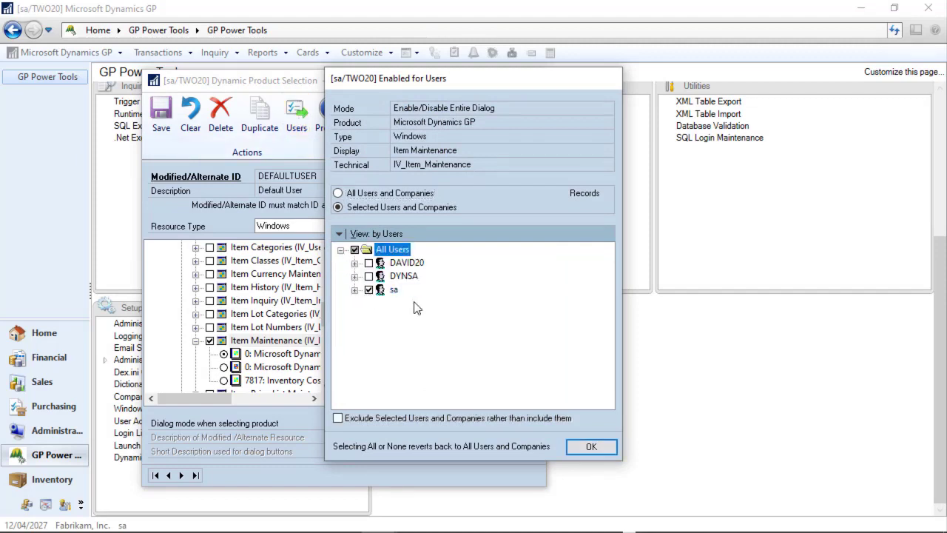
click(592, 447)
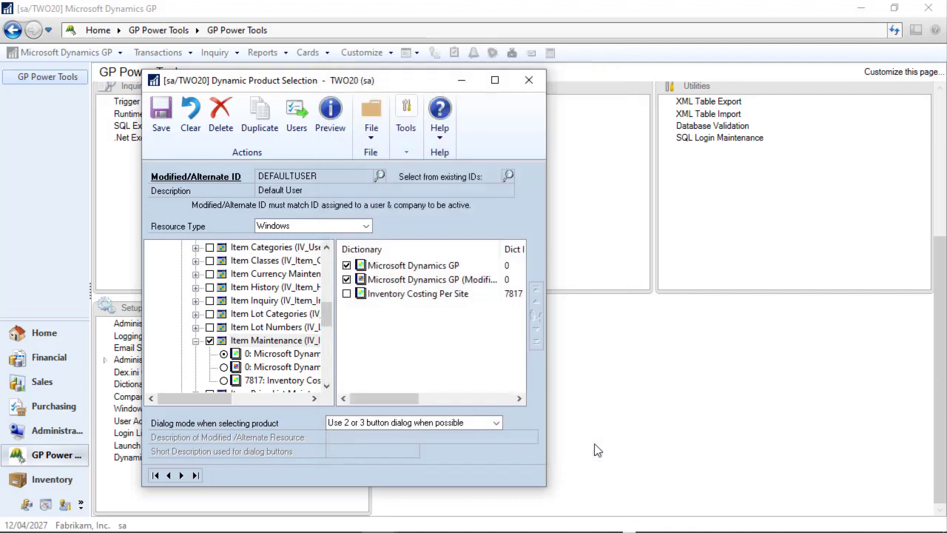
click(160, 112)
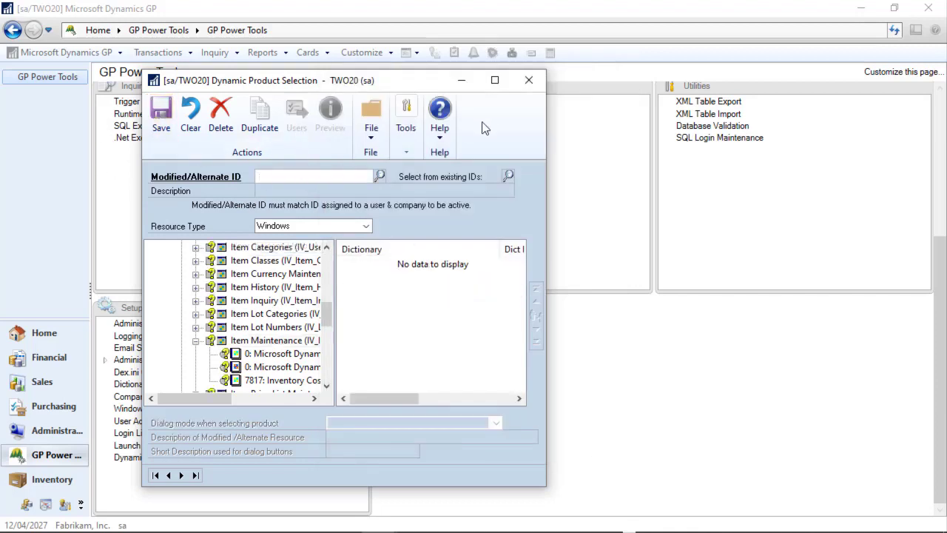
click(528, 87)
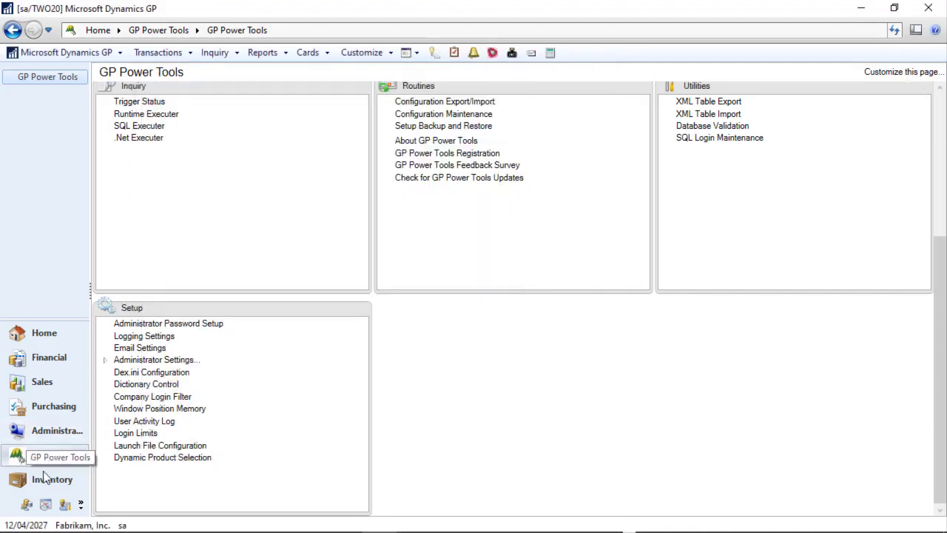
Open the Item card from the Inventory area using version B, the modified Microsoft Dynamics GP window
click(43, 481)
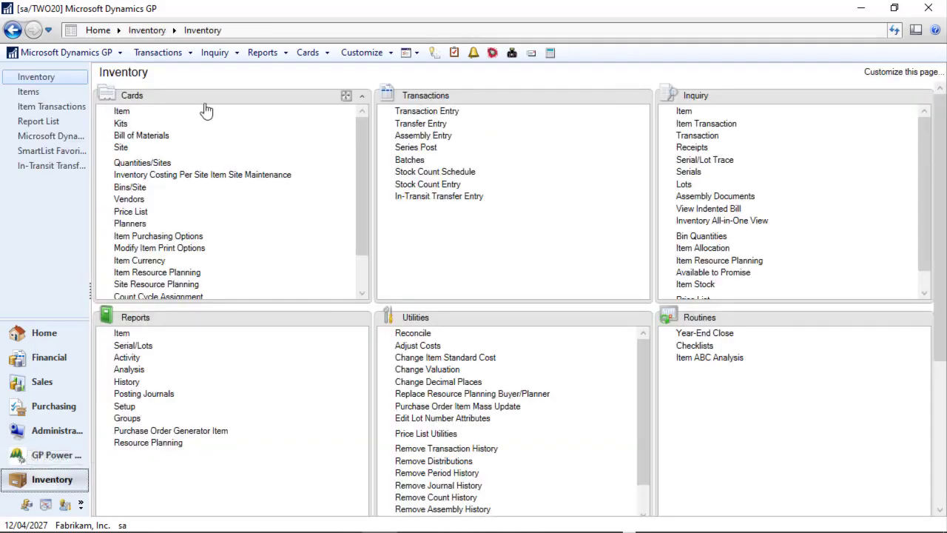
click(122, 111)
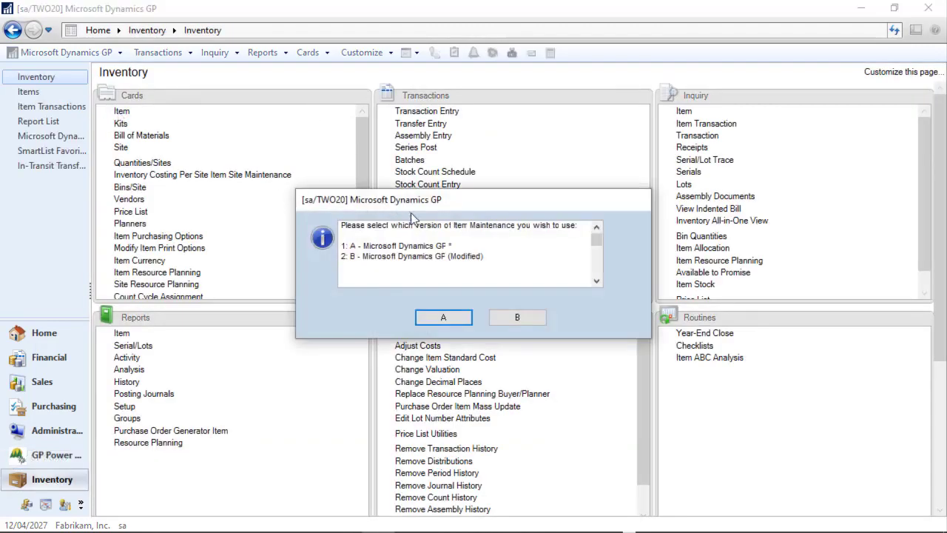
click(527, 319)
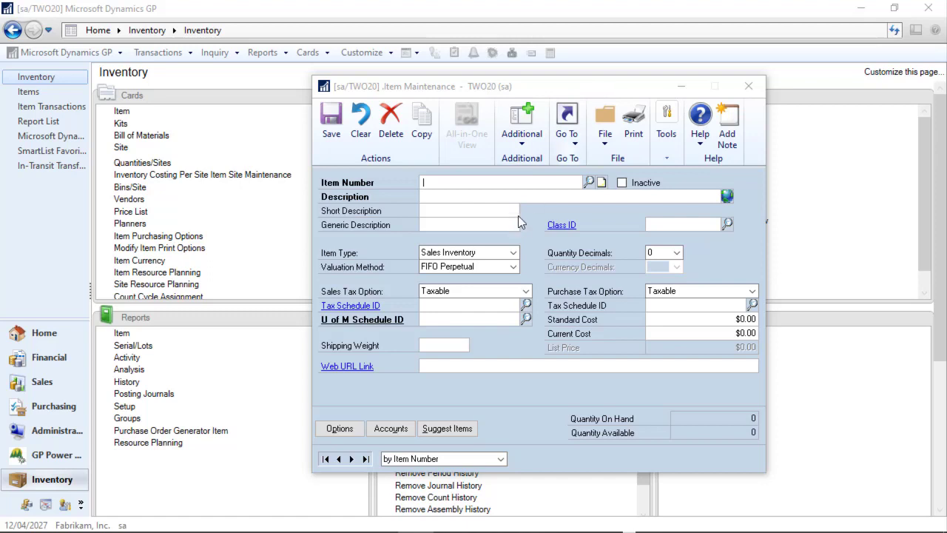
Start manual logging from Item Maintenance, display the first item record and save it
click(667, 159)
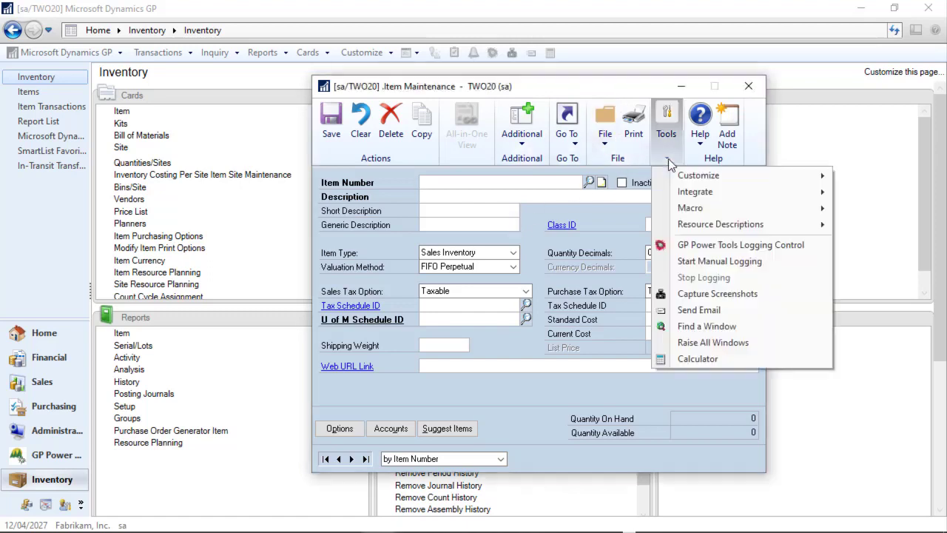
click(700, 261)
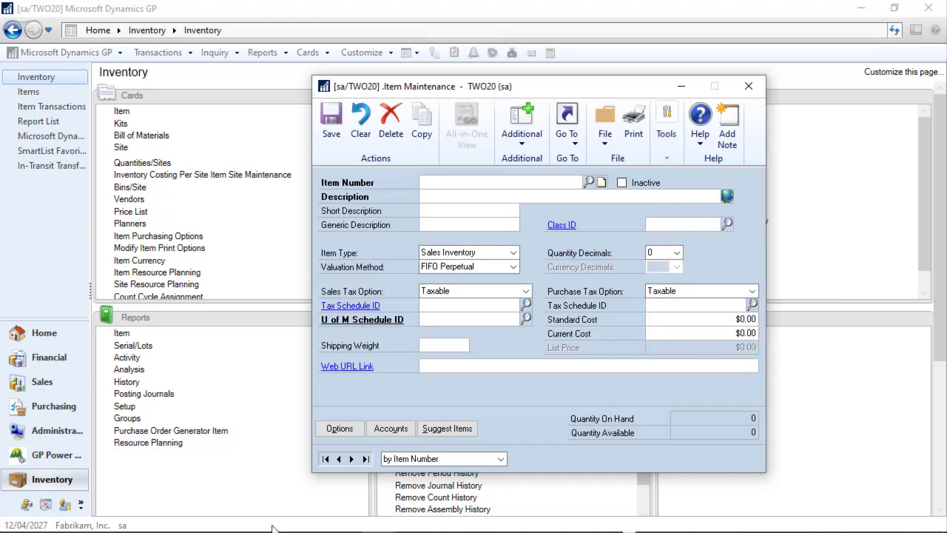
click(325, 460)
click(331, 125)
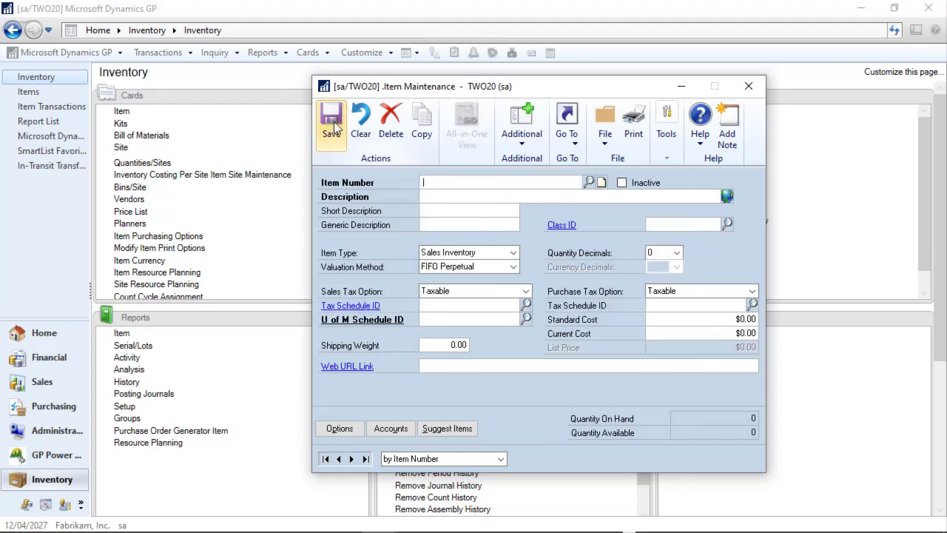
Stop logging without emailing the captured logs to the administrator, and close Item Maintenance
click(670, 157)
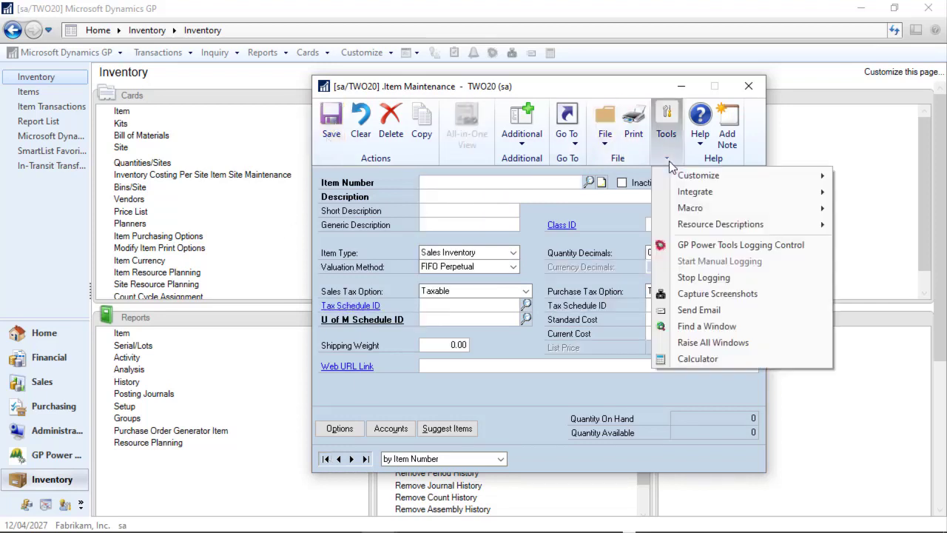
click(700, 283)
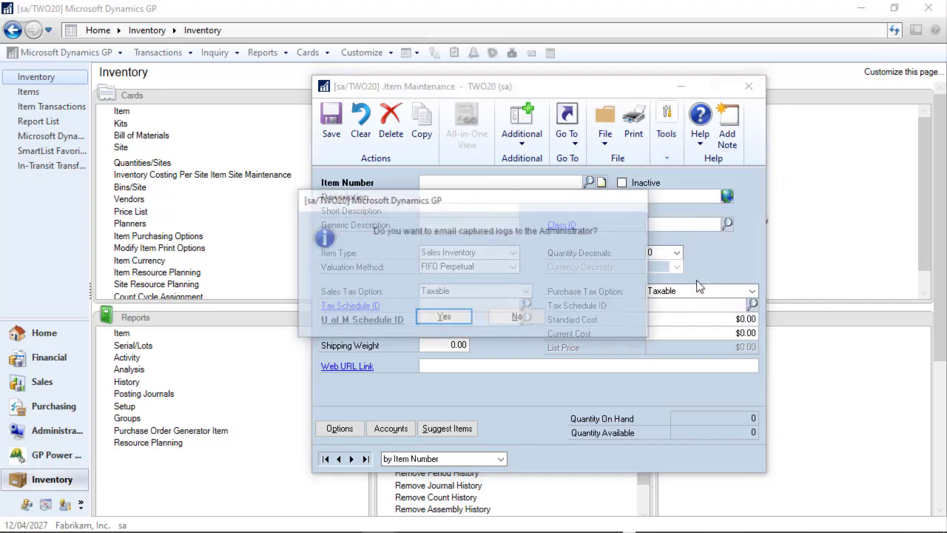
click(526, 319)
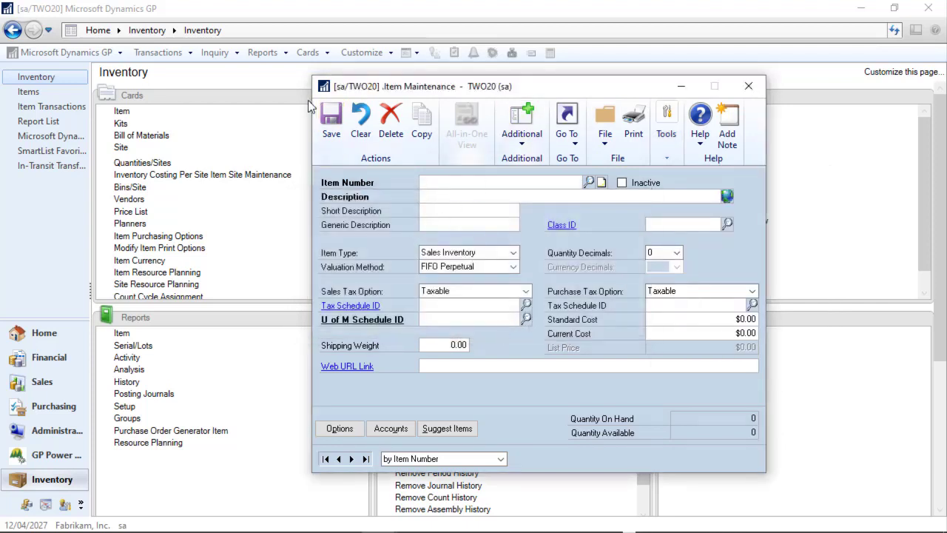
click(749, 86)
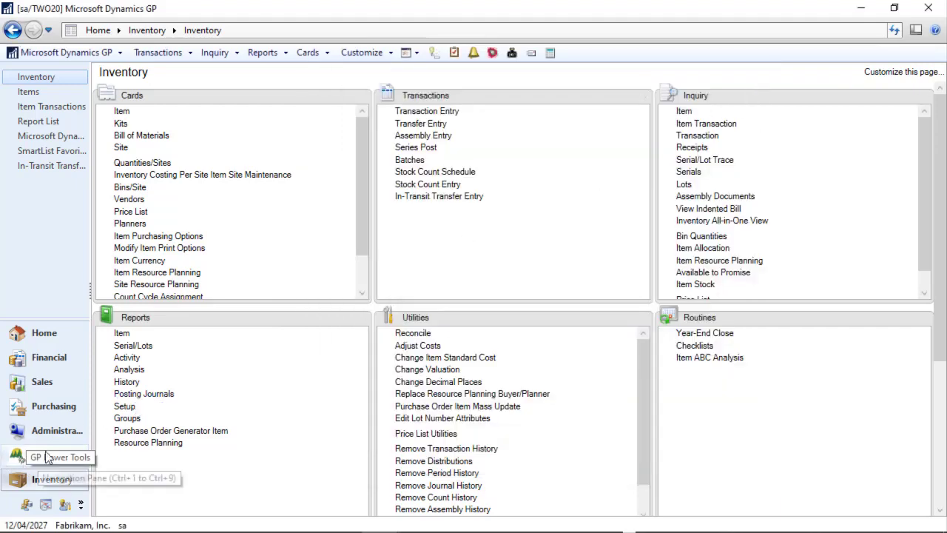
Create the project ITEM URL in GP Power Tools Project Setup with the description "Add Web URL Link field to Item Maintenance Window"
click(47, 455)
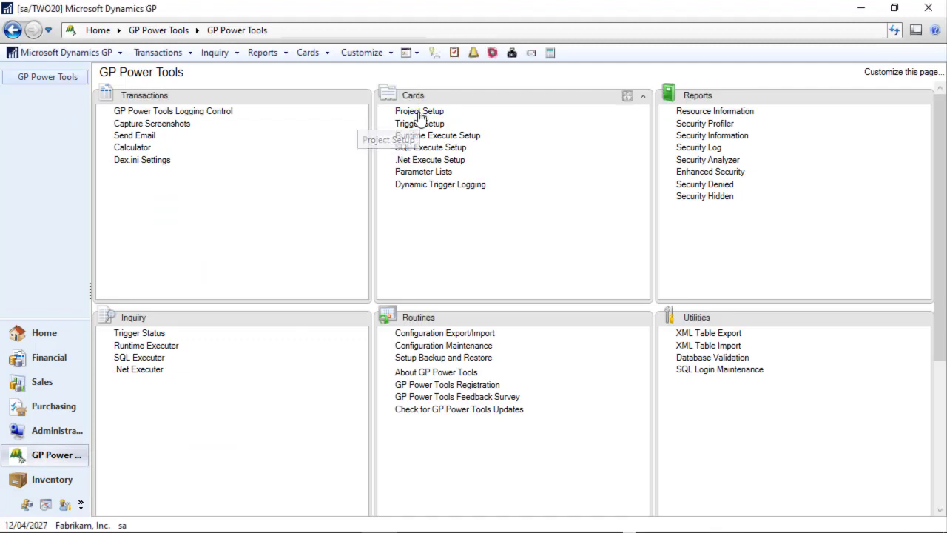
click(419, 113)
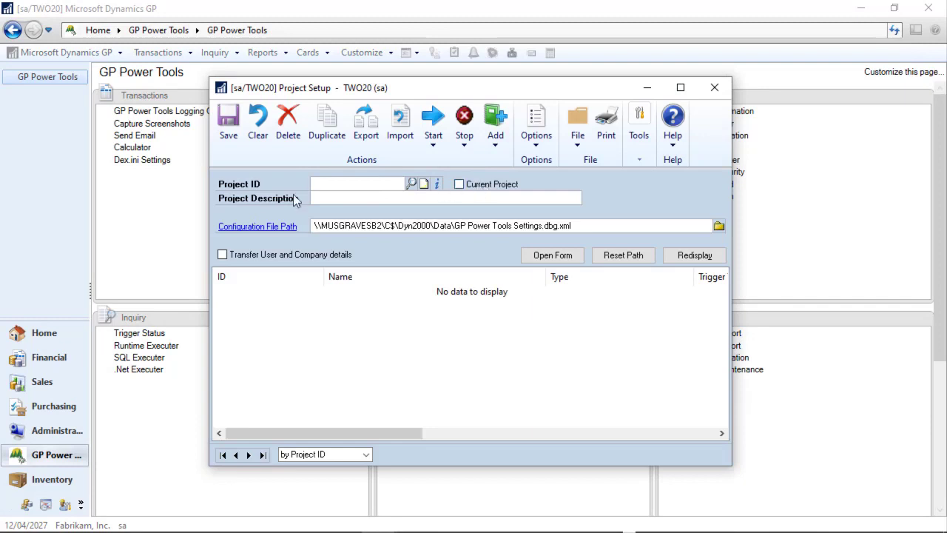
text(ITEM URL)
key(Tab)
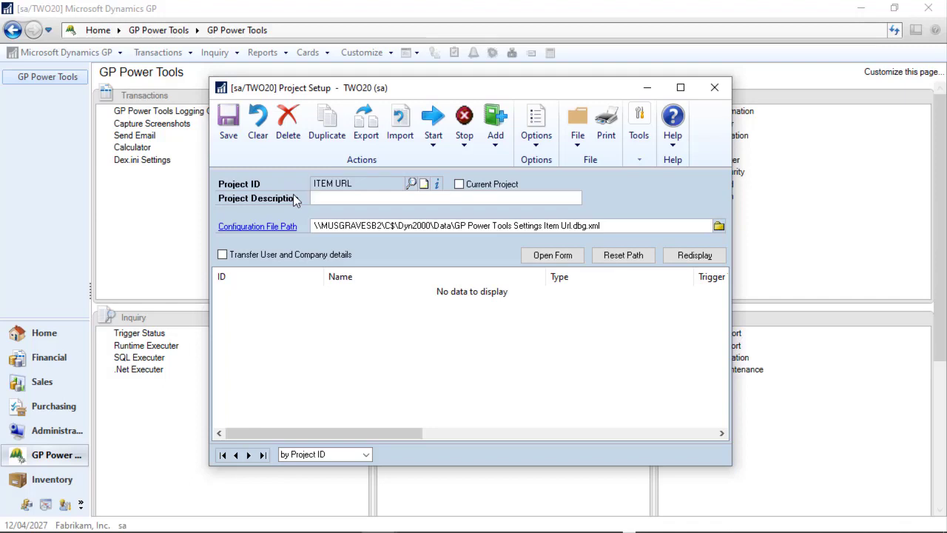
text(Add Web URL Link field to Item Mai)
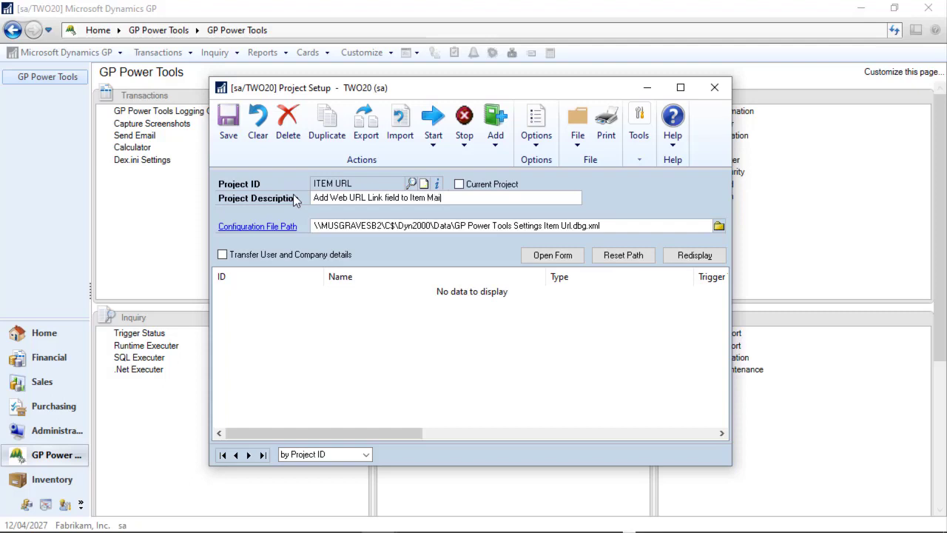
text(ntenance Window)
Mark ITEM URL as the current project and save it, keeping the record open
click(460, 184)
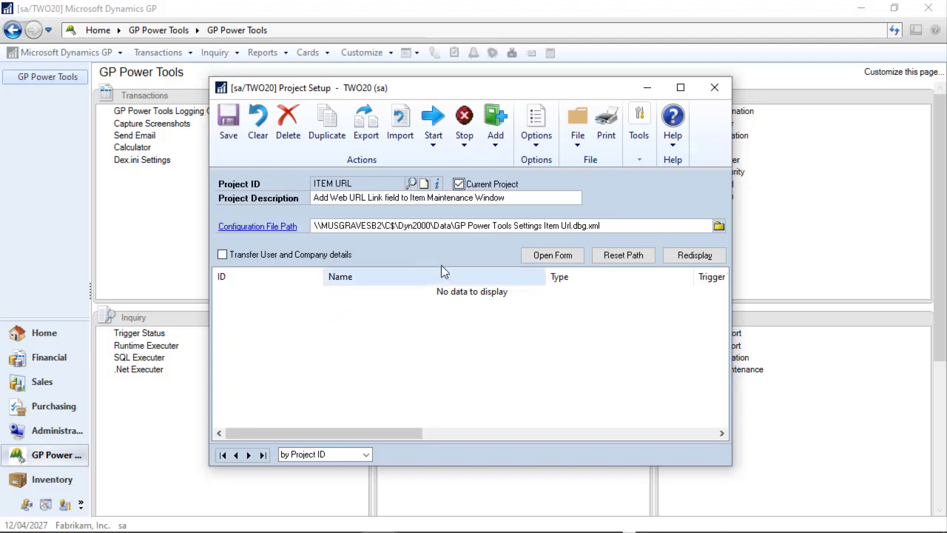
click(537, 145)
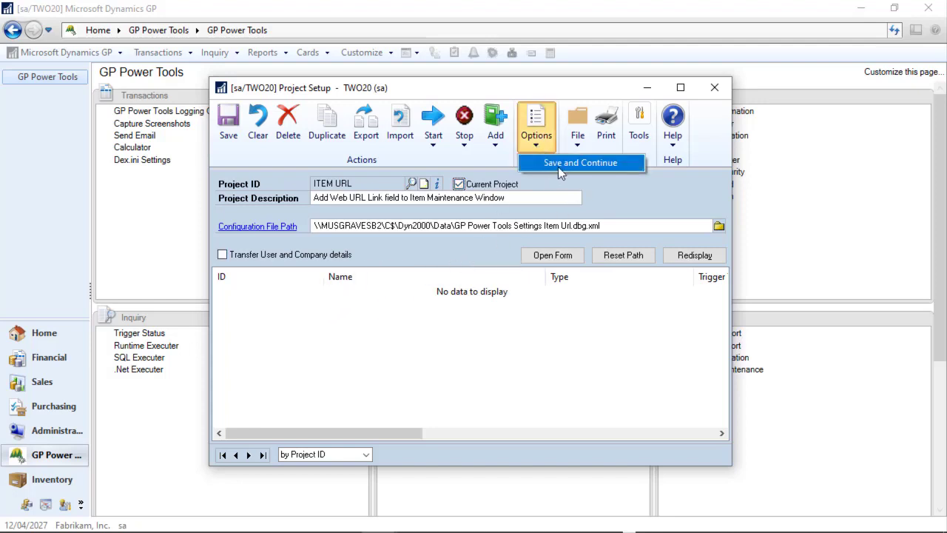
click(563, 166)
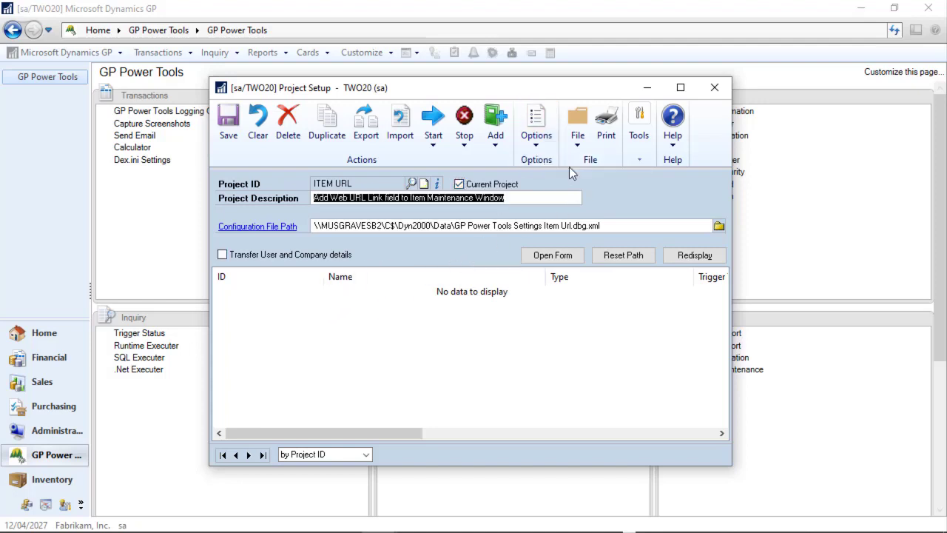
click(359, 309)
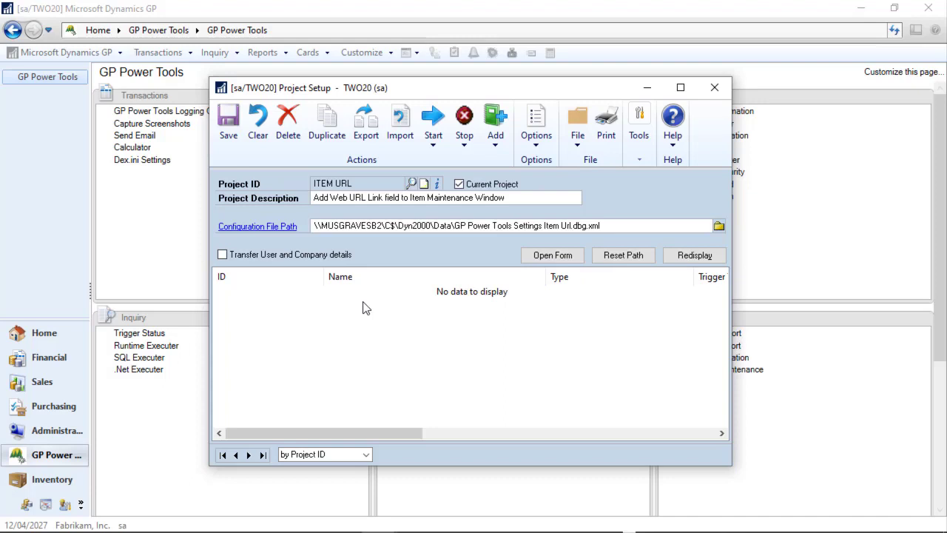
Open the captured log Script_sa_TWO20_20200217_180748.log in Notepad from the project's configuration file folder
click(279, 233)
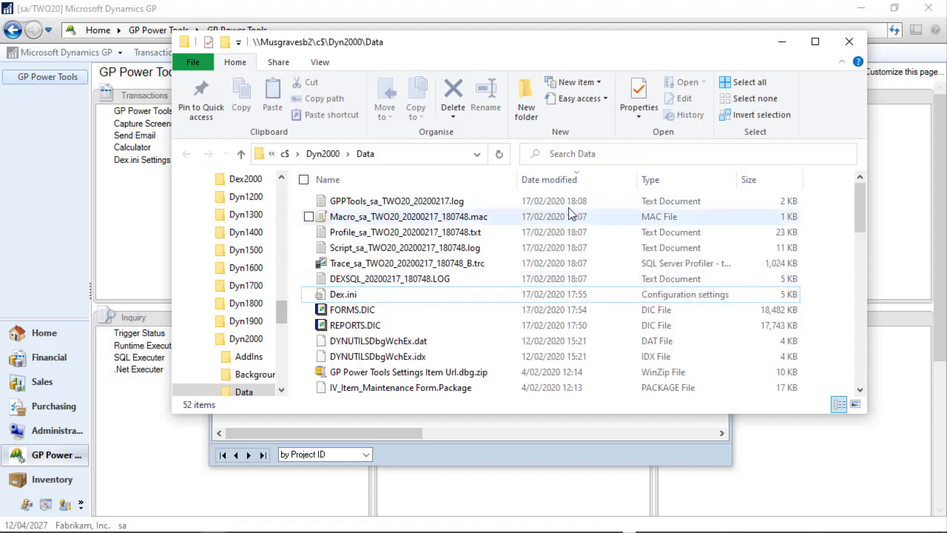
click(437, 249)
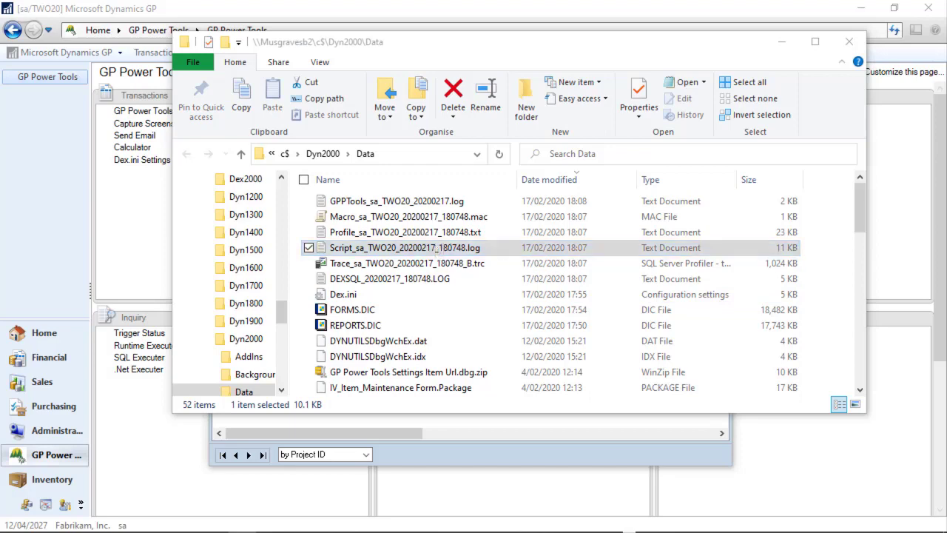
drag(858, 521, 687, 73)
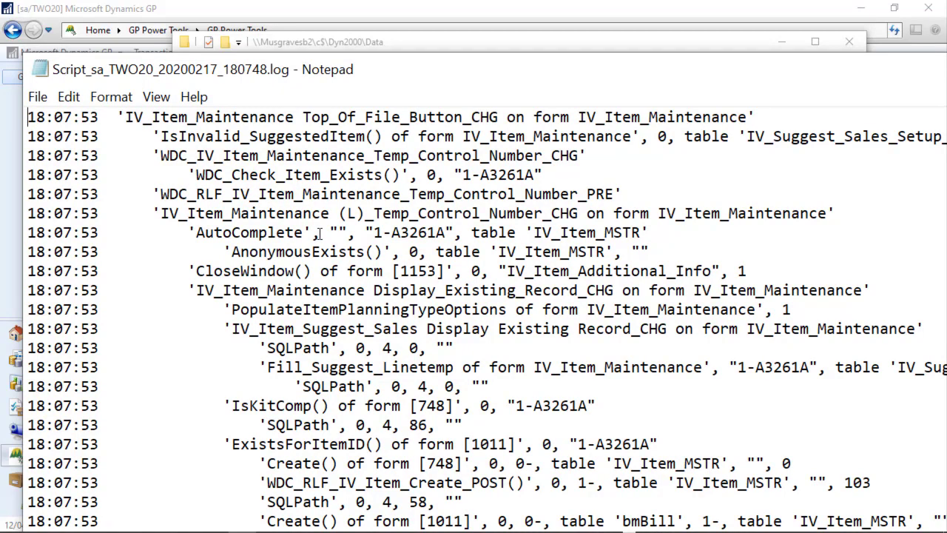
Examine the script log for the Item Maintenance events that fire when an item is displayed and when it is saved
scroll(319, 233, down, 1)
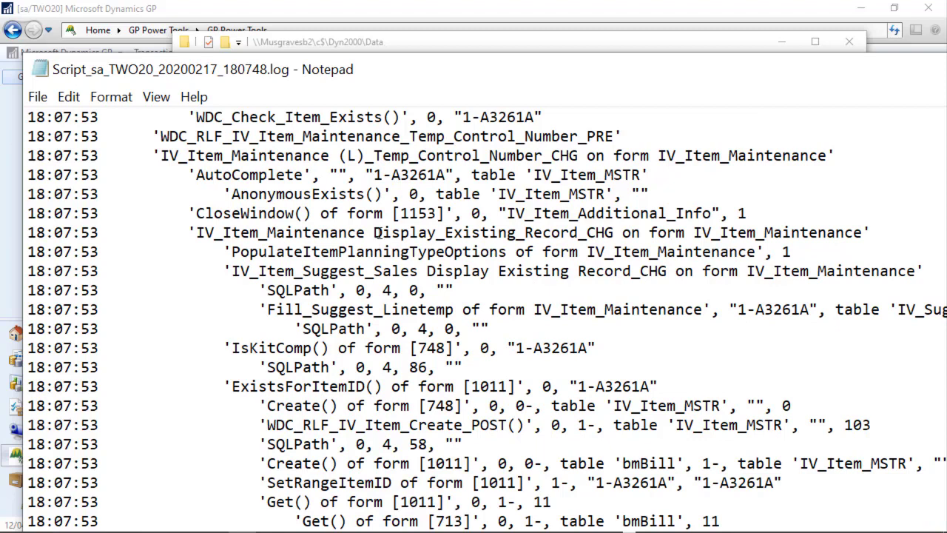
drag(373, 233, 616, 234)
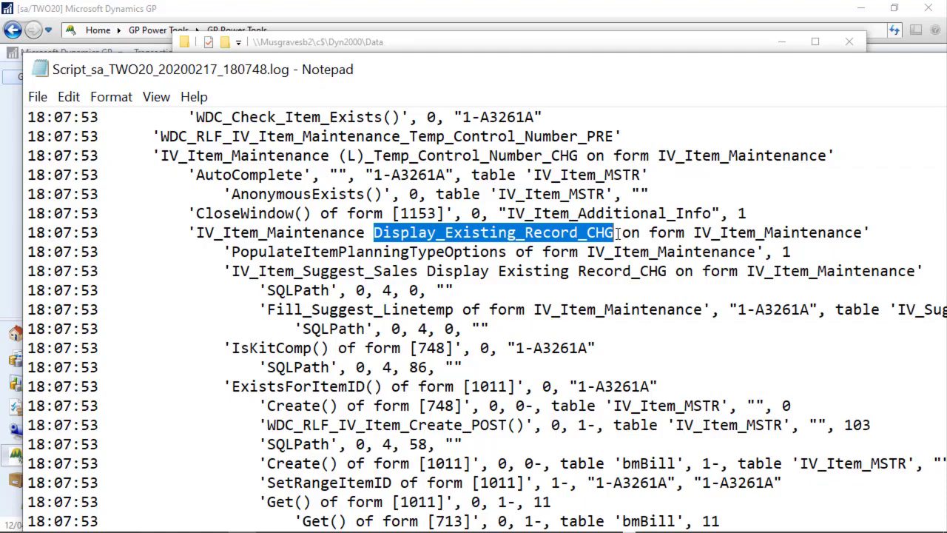
scroll(617, 232, down, 6)
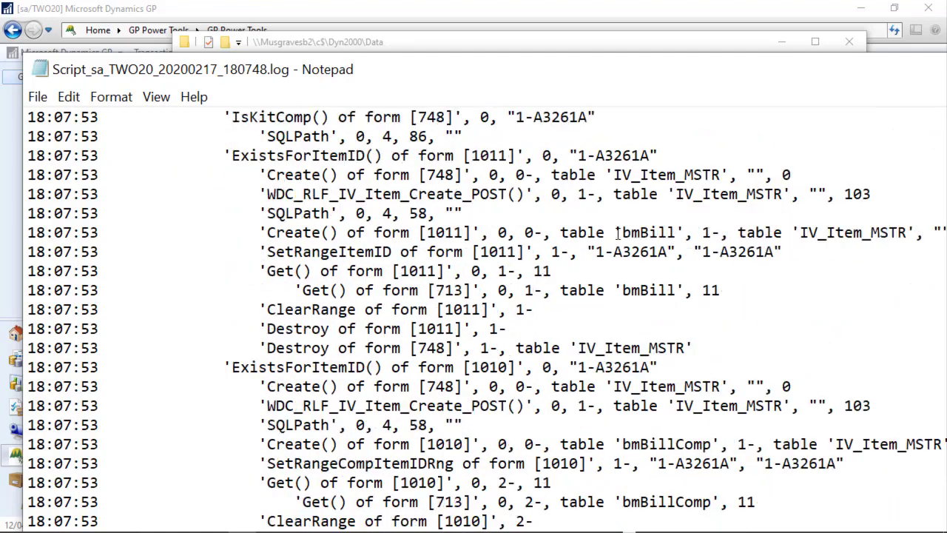
scroll(618, 234, down, 13)
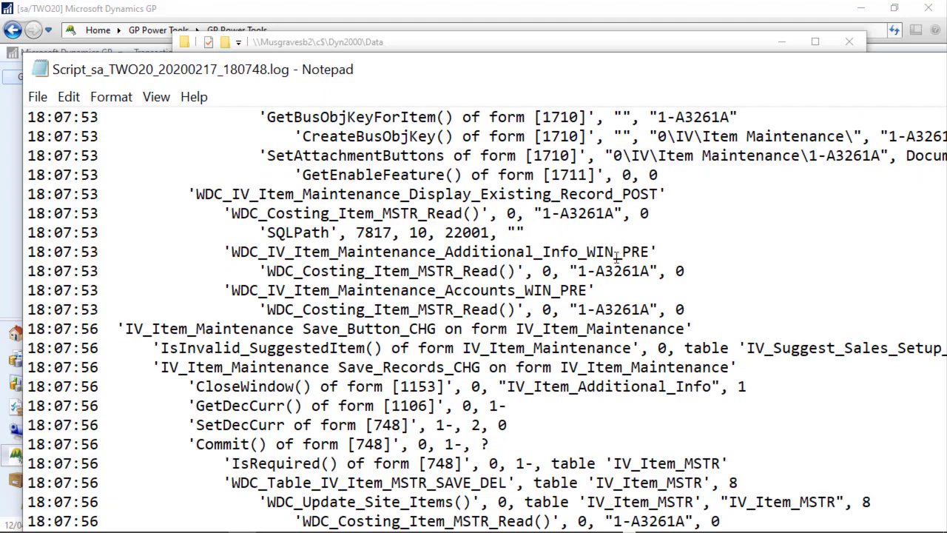
scroll(367, 336, down, 1)
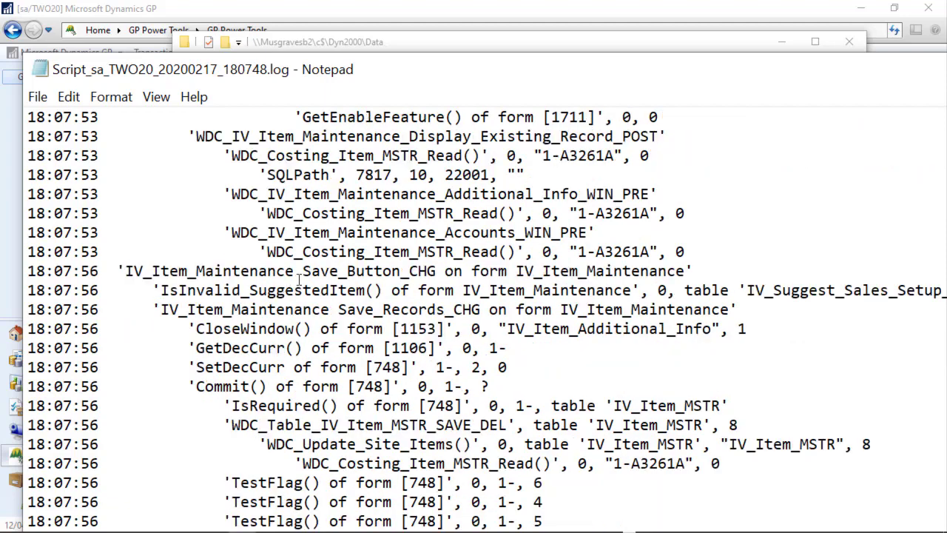
scroll(367, 299, down, 1)
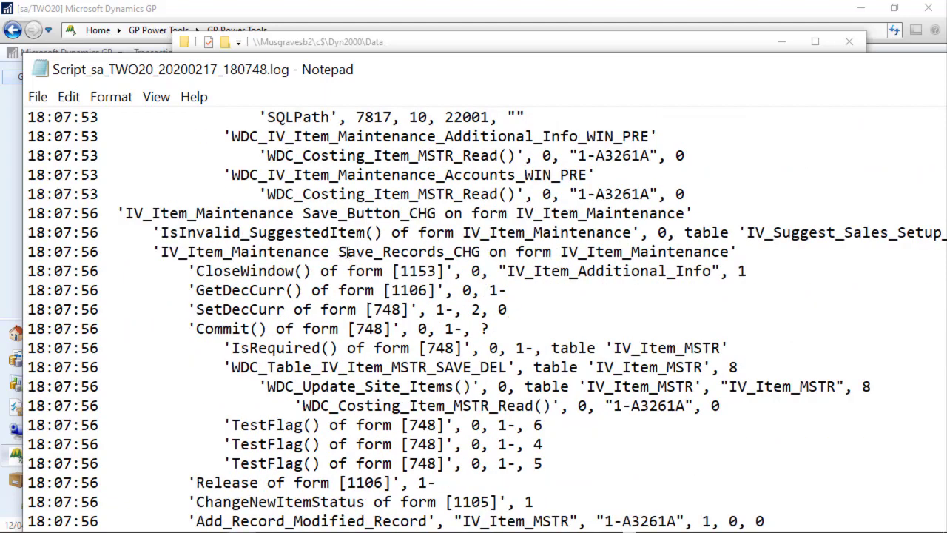
drag(339, 252, 481, 252)
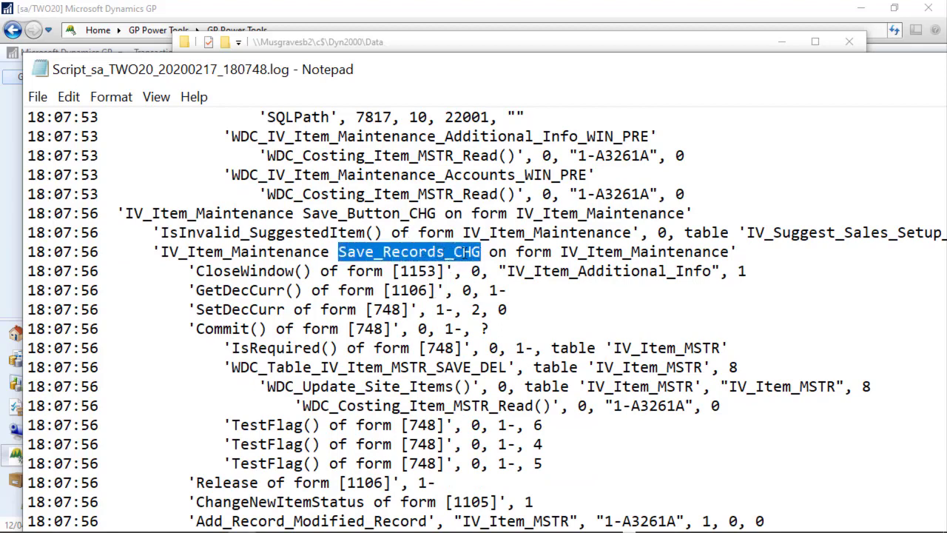
scroll(474, 252, down, 1)
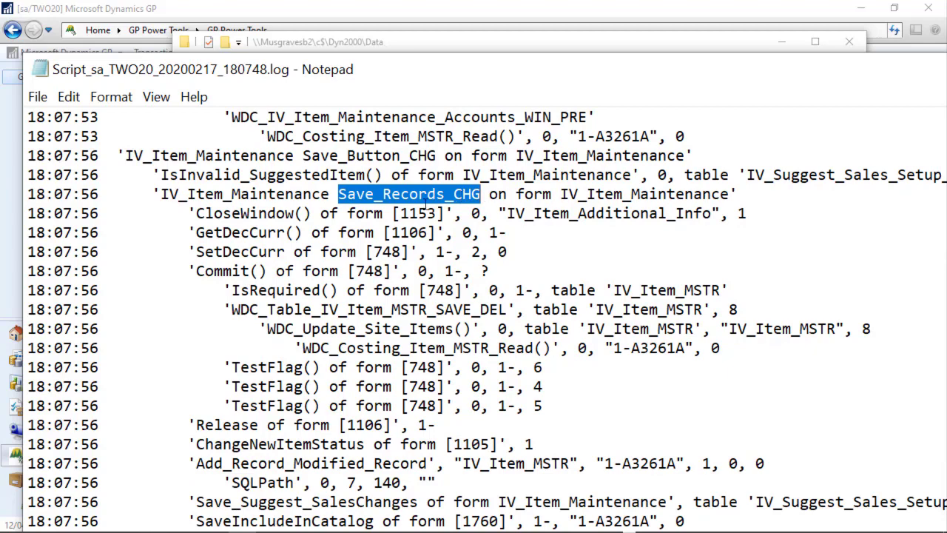
Close the script log and its folder window, and bring the ITEM URL project's setup window back to the front
double_click(41, 69)
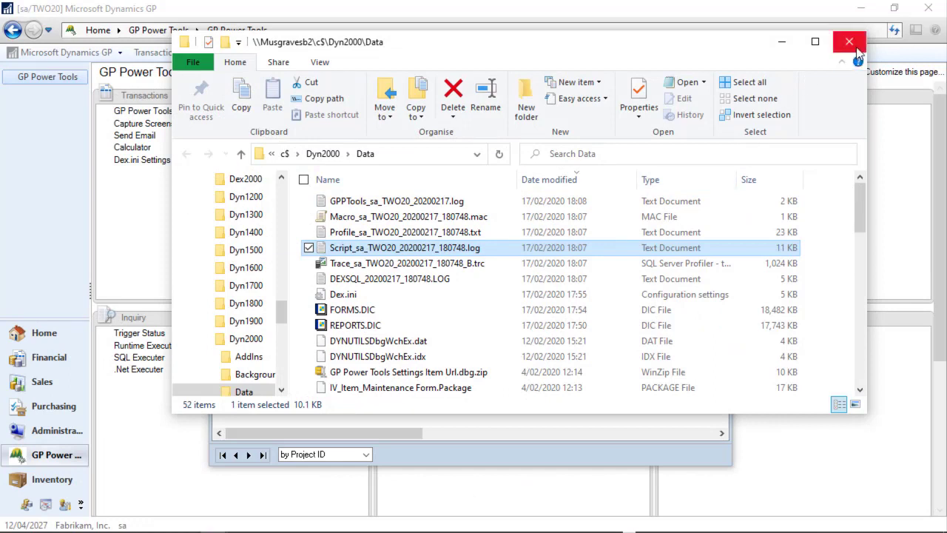
click(774, 10)
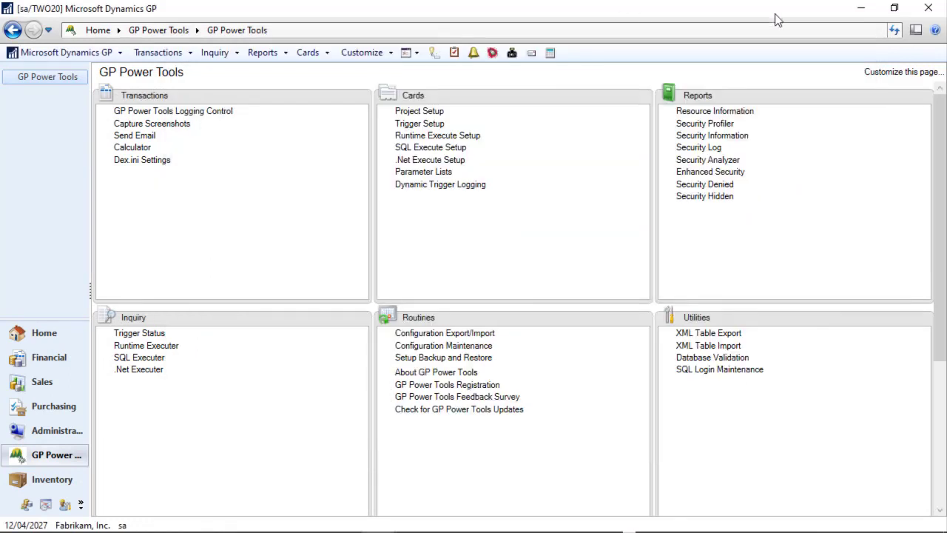
mouse_move(419, 523)
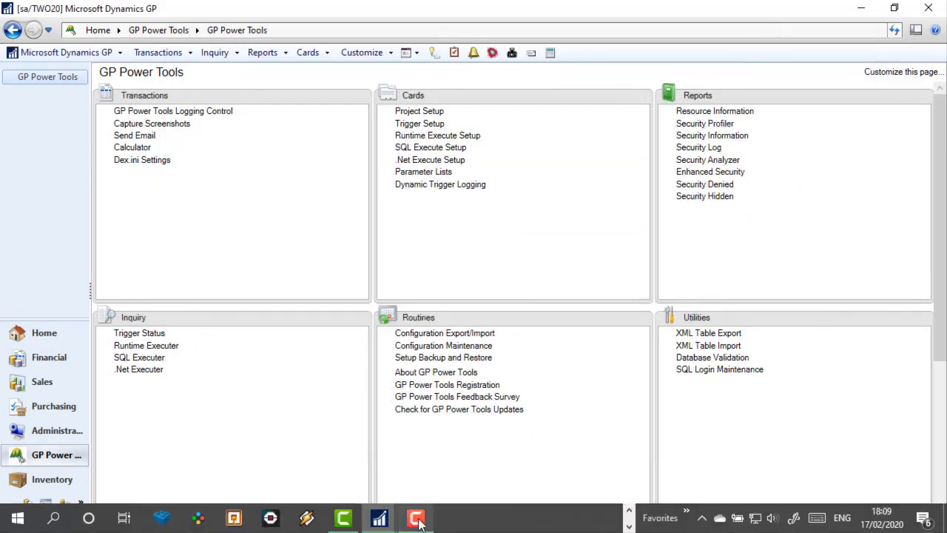
click(379, 518)
click(421, 452)
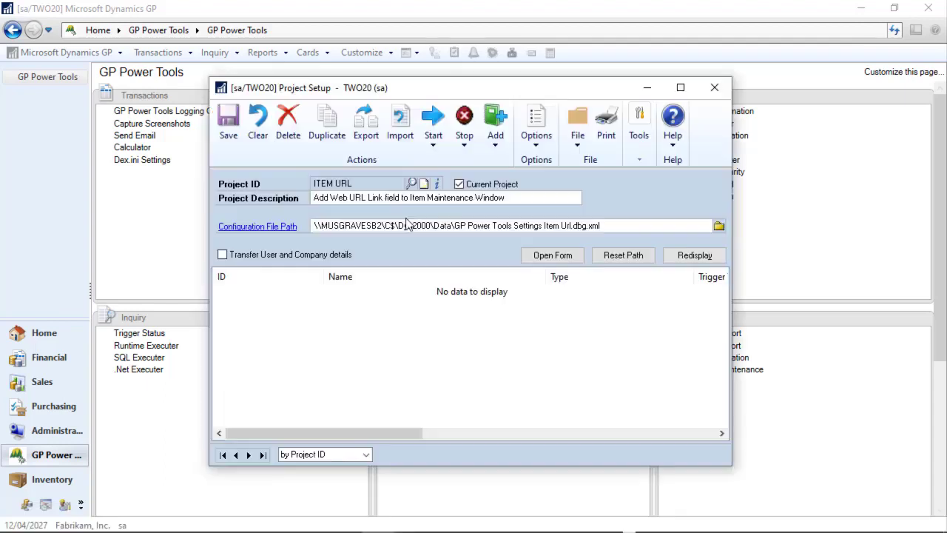
Add a trigger to the project with ID ITEM URL SAVE and description "Save Web URL Link from Item Maintenance Window"
click(496, 145)
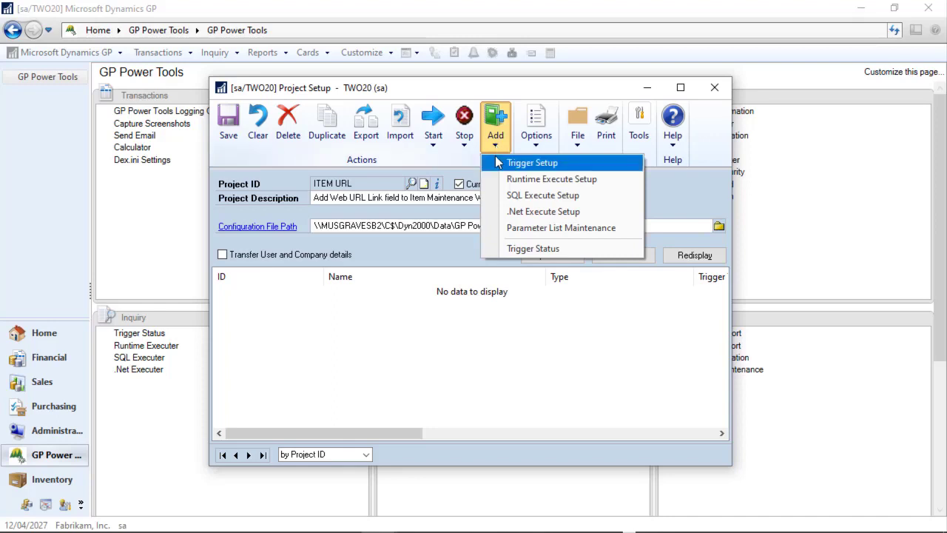
click(518, 163)
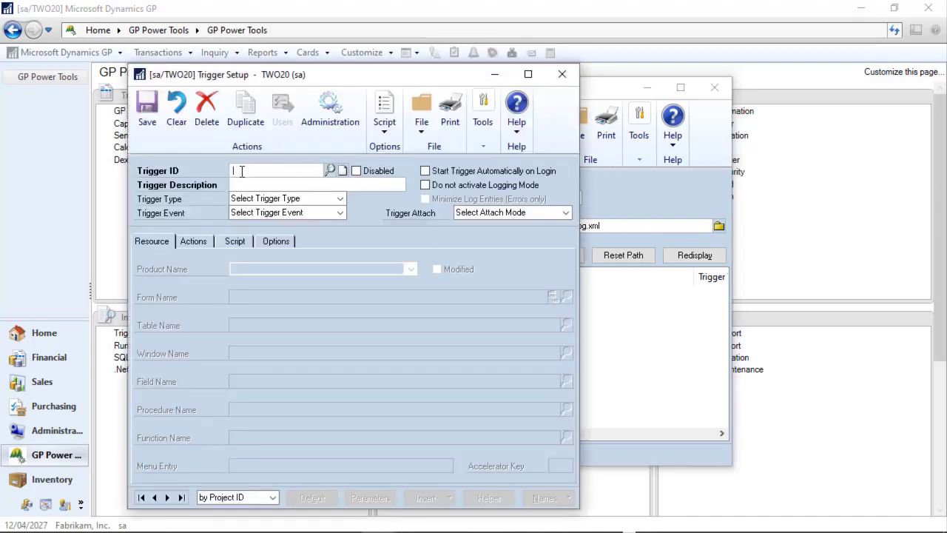
text(ITEM URL SAVE)
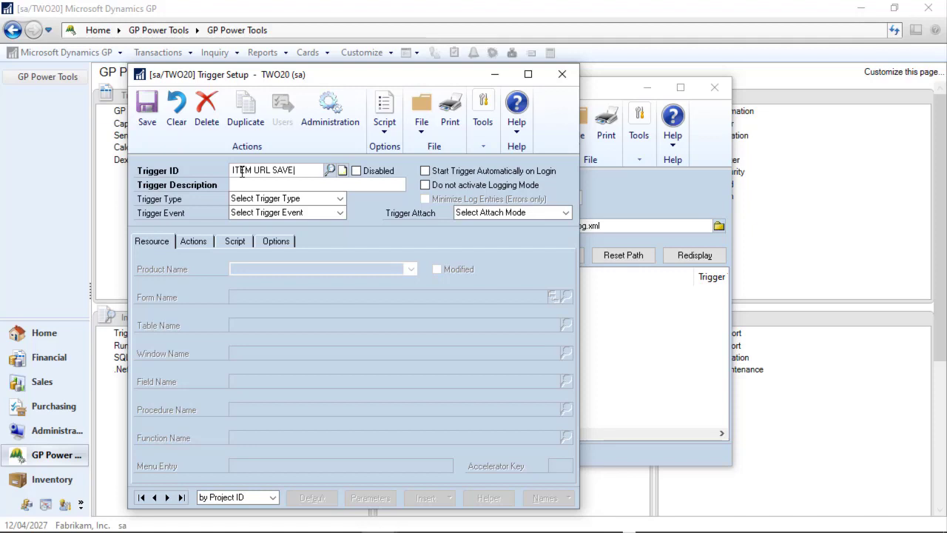
key(Tab)
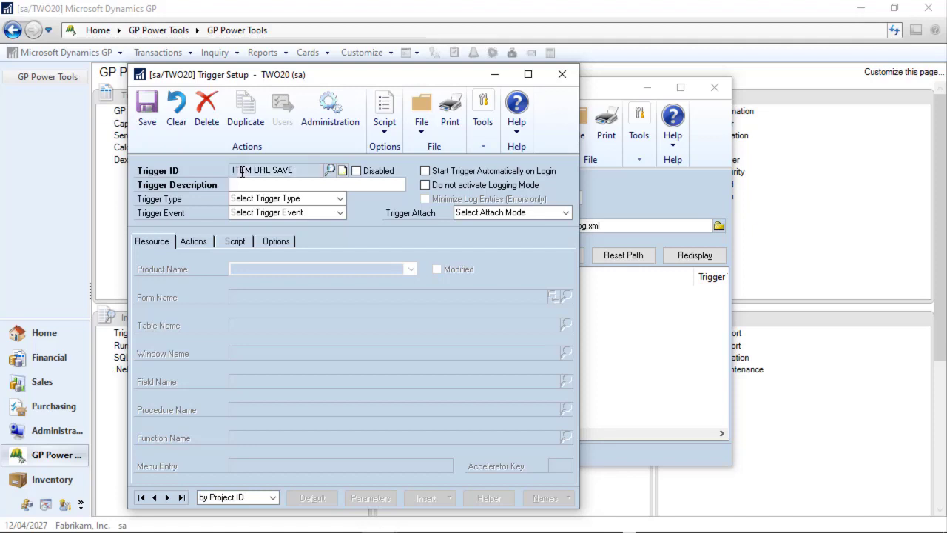
text(Save Web URL Link from Item Mai)
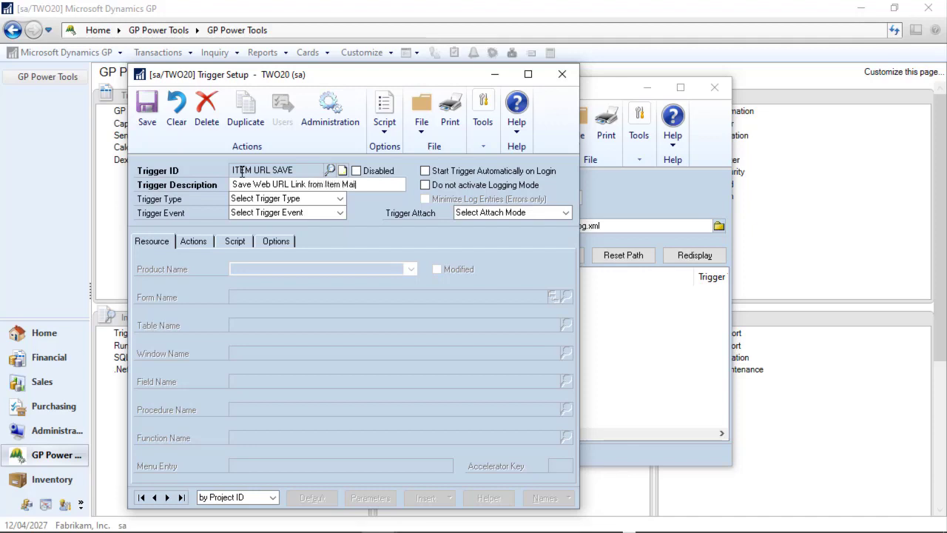
text(ntenance Window)
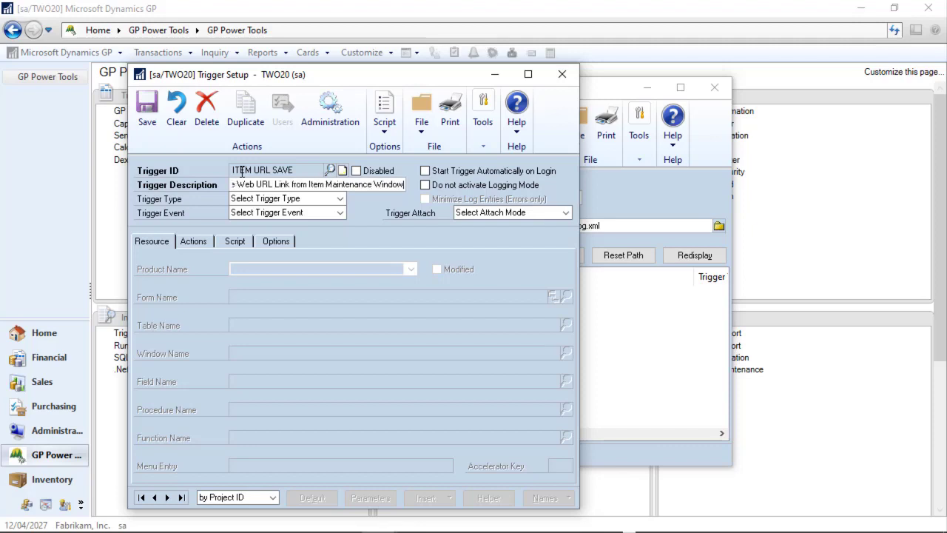
Set the trigger to start automatically on login, not activate logging mode, and minimize log entries to errors only
click(425, 170)
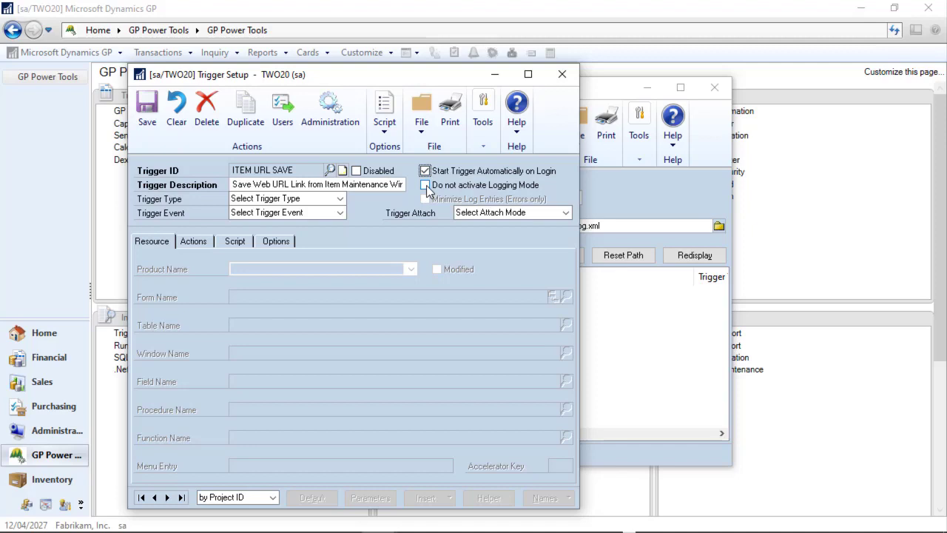
click(427, 186)
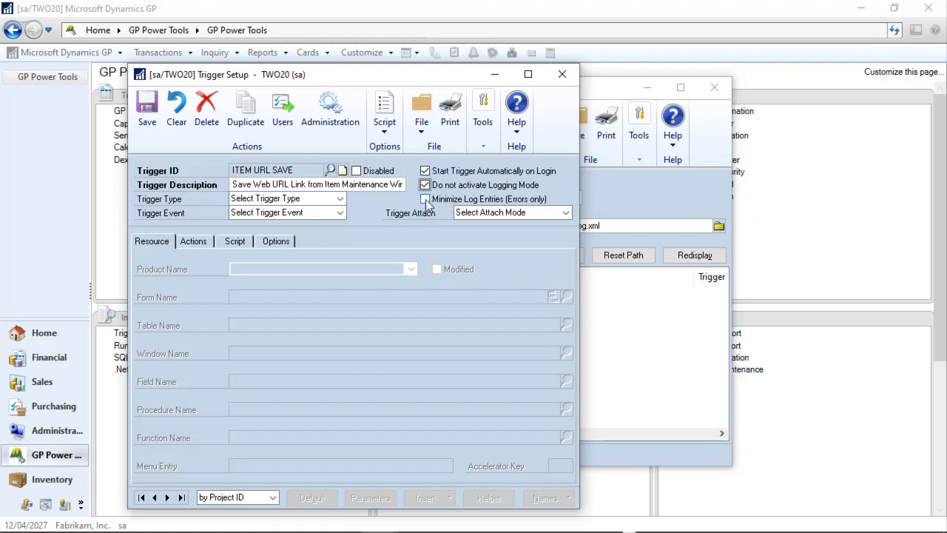
click(426, 199)
Define the trigger as a Focus Event on Field Change, attached After Original
click(340, 200)
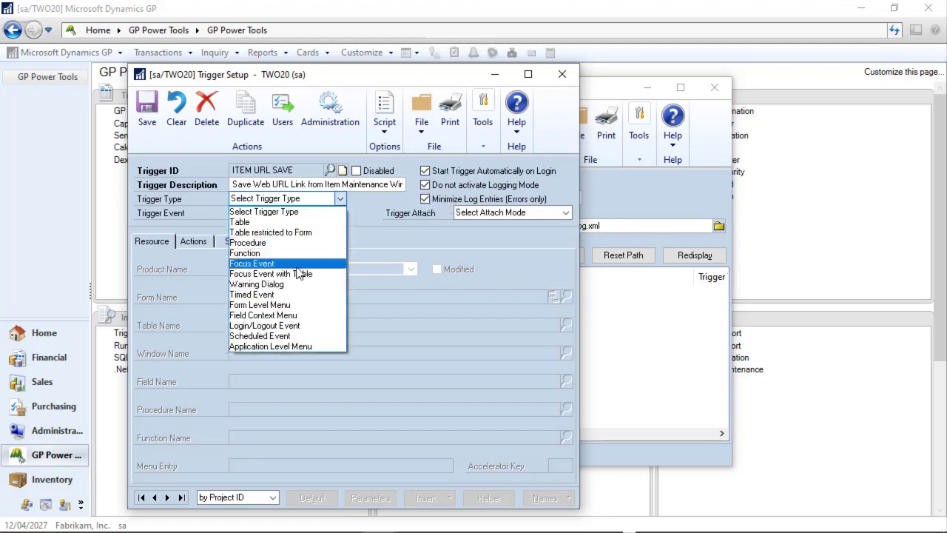
click(296, 264)
click(341, 213)
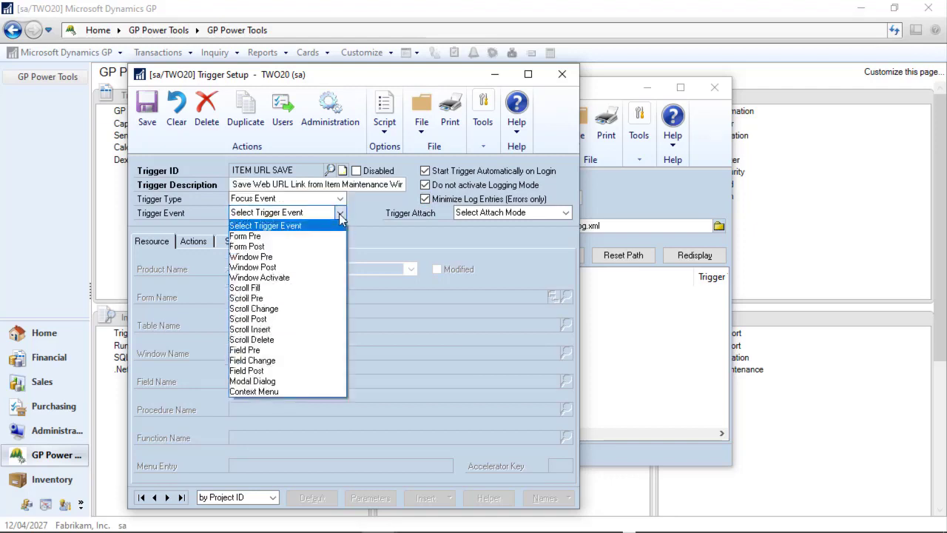
click(308, 365)
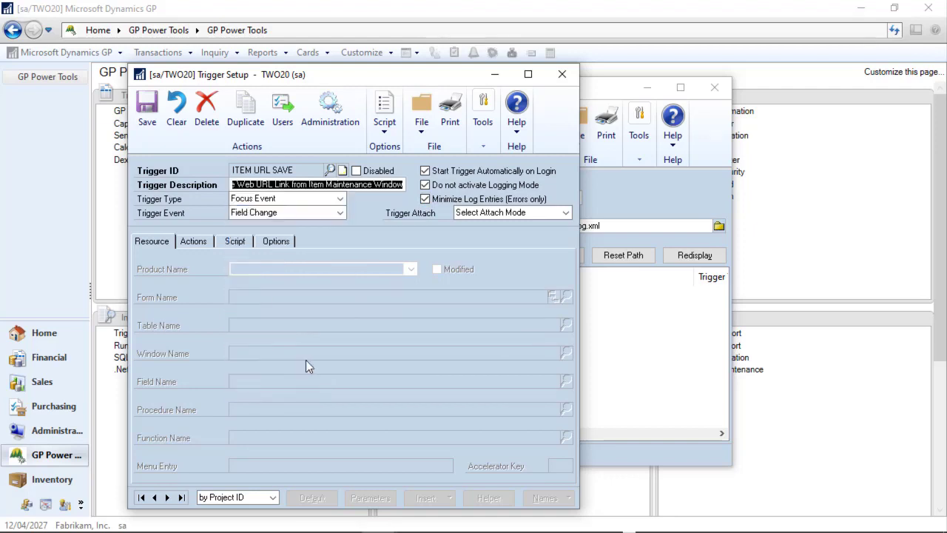
click(537, 214)
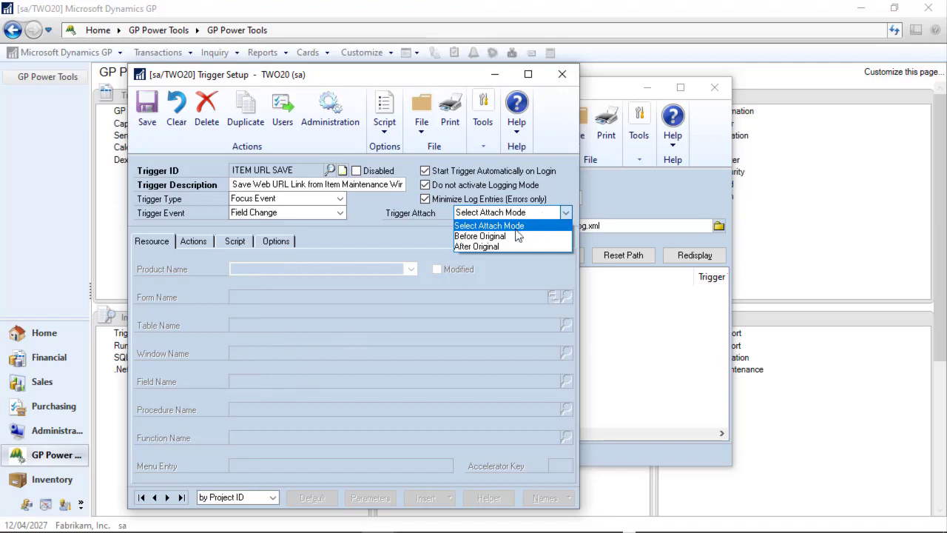
click(495, 247)
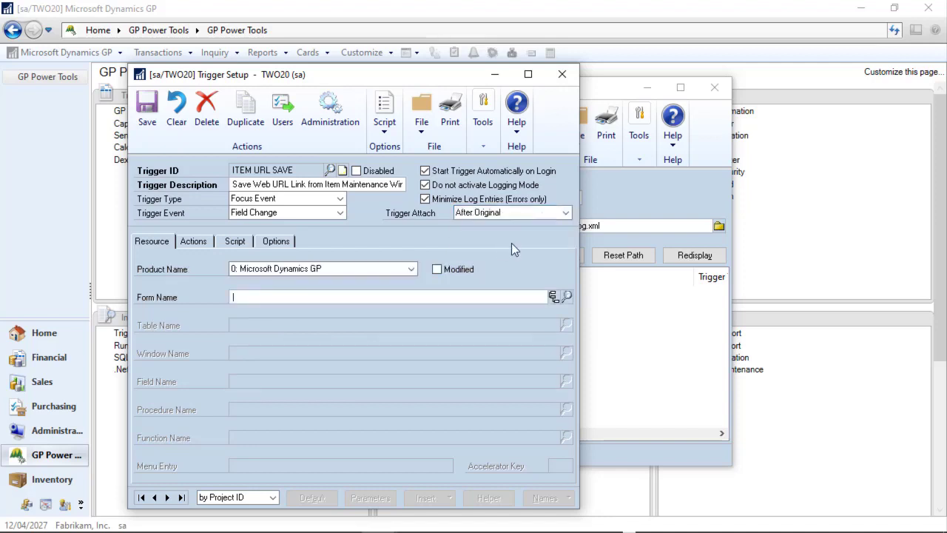
Use Menu Explorer to set the trigger's resource to the Save Record field in the main Item Maintenance window under Inventory cards
click(555, 298)
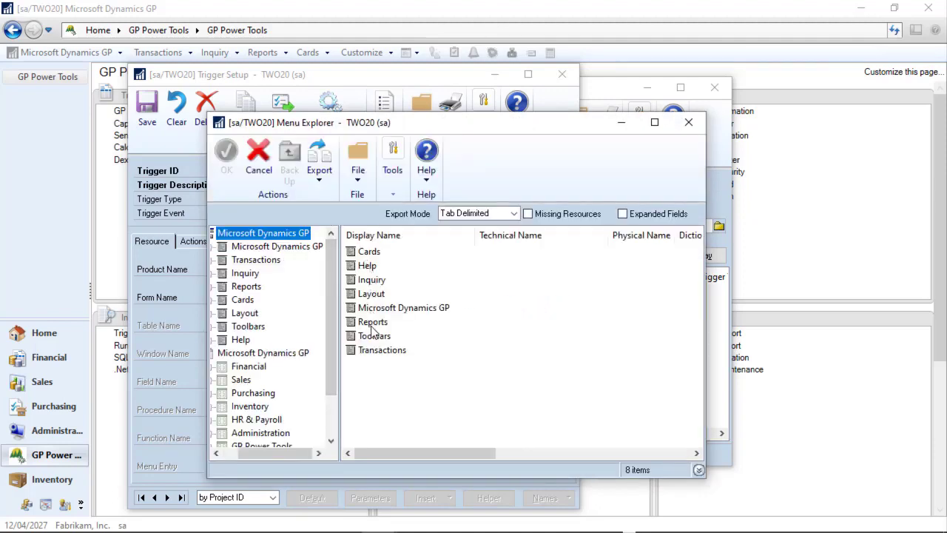
double_click(368, 251)
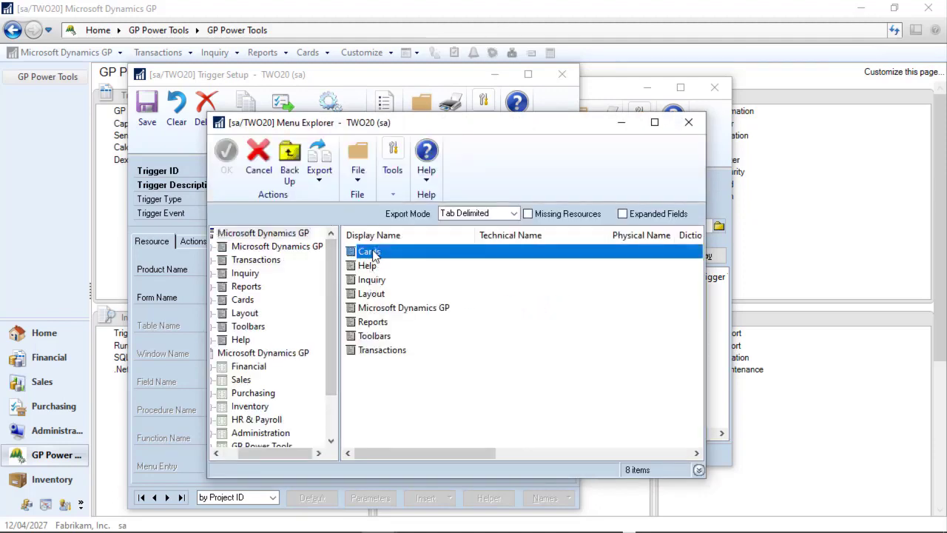
click(373, 309)
double_click(373, 314)
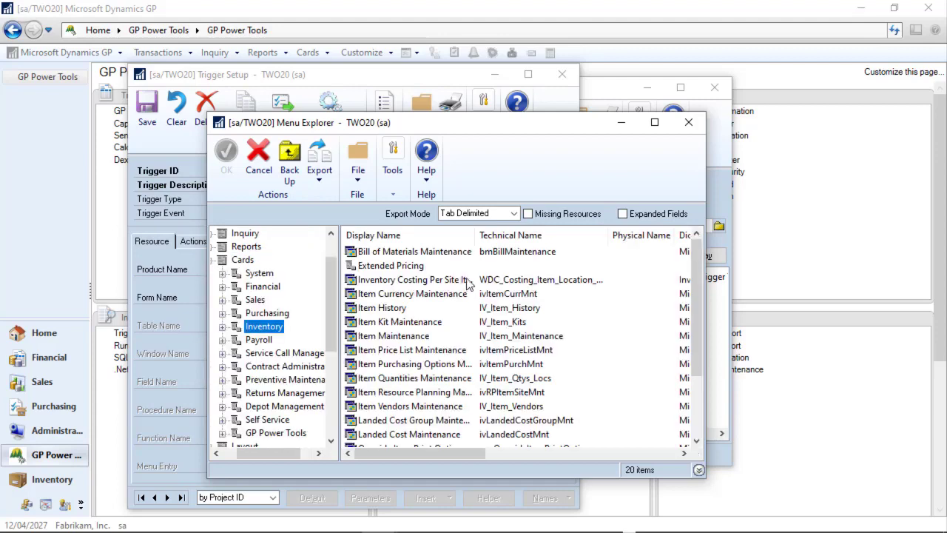
double_click(393, 336)
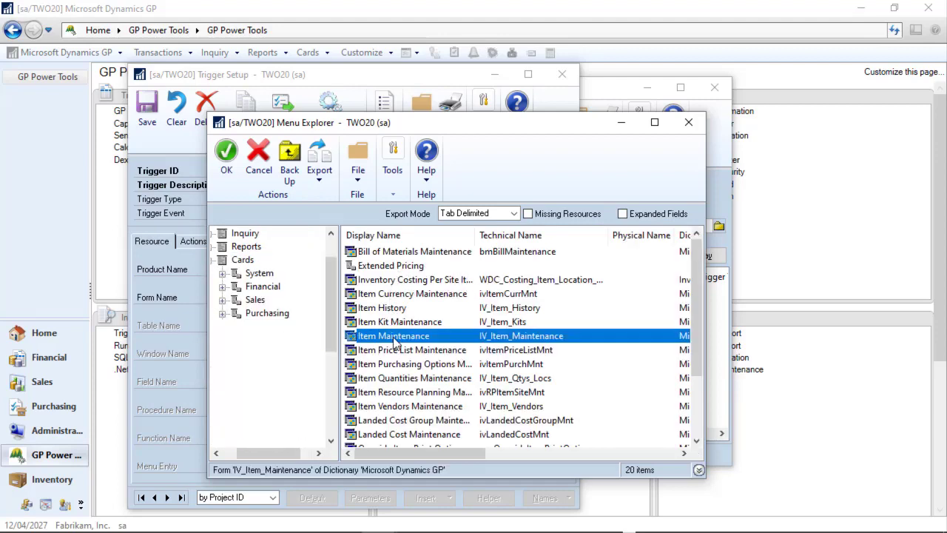
double_click(378, 281)
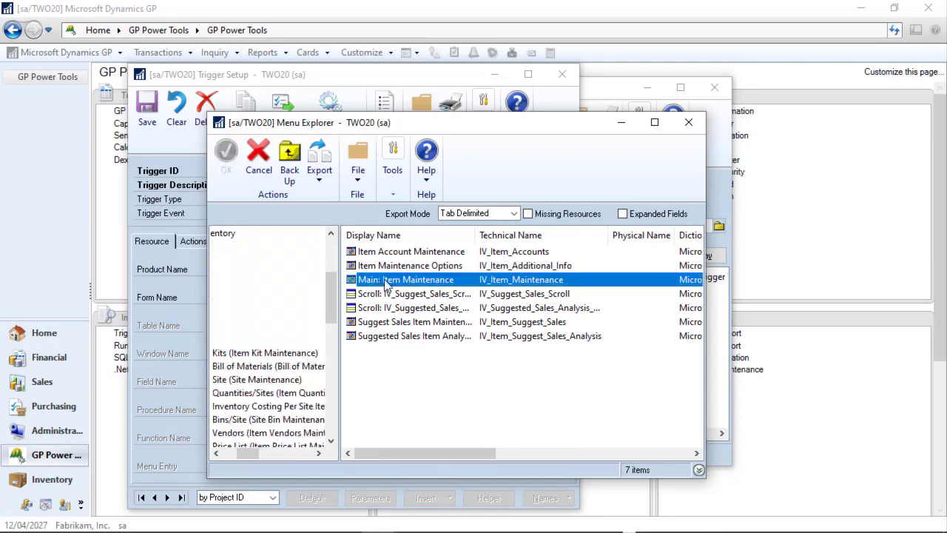
click(425, 322)
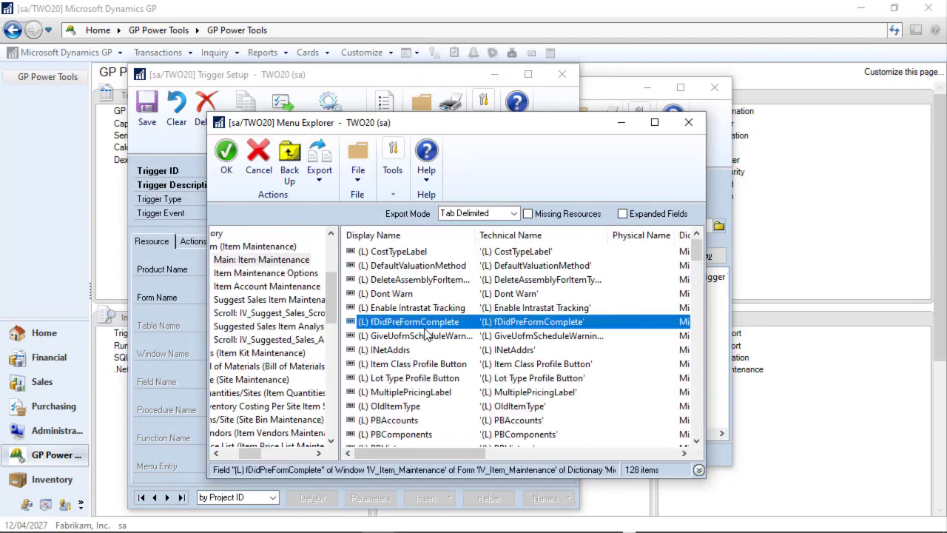
key(s)
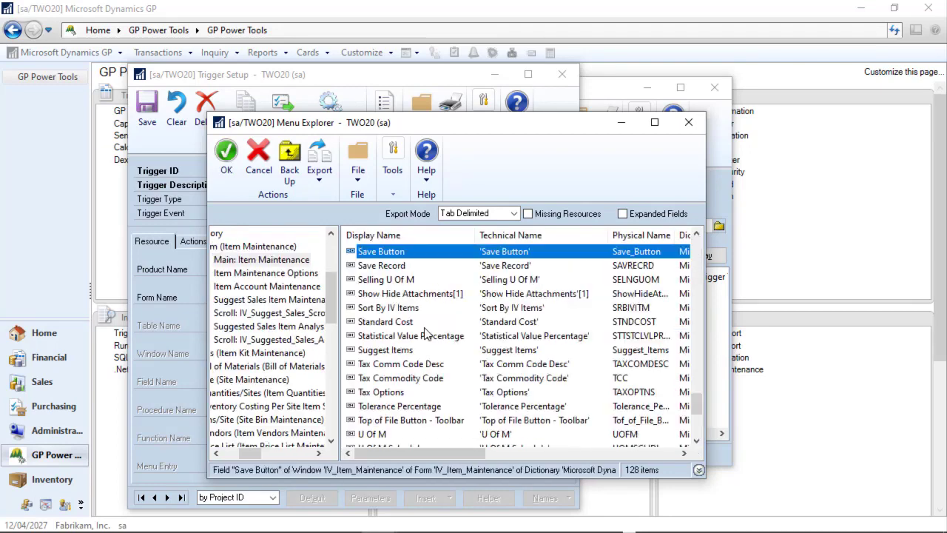
double_click(407, 268)
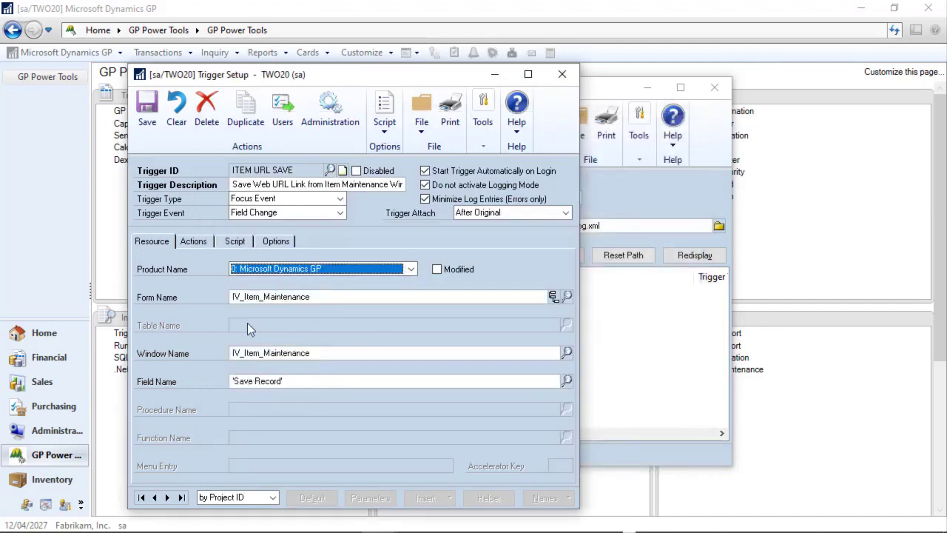
Review the trigger's available actions and check its project assignment in the options
click(193, 242)
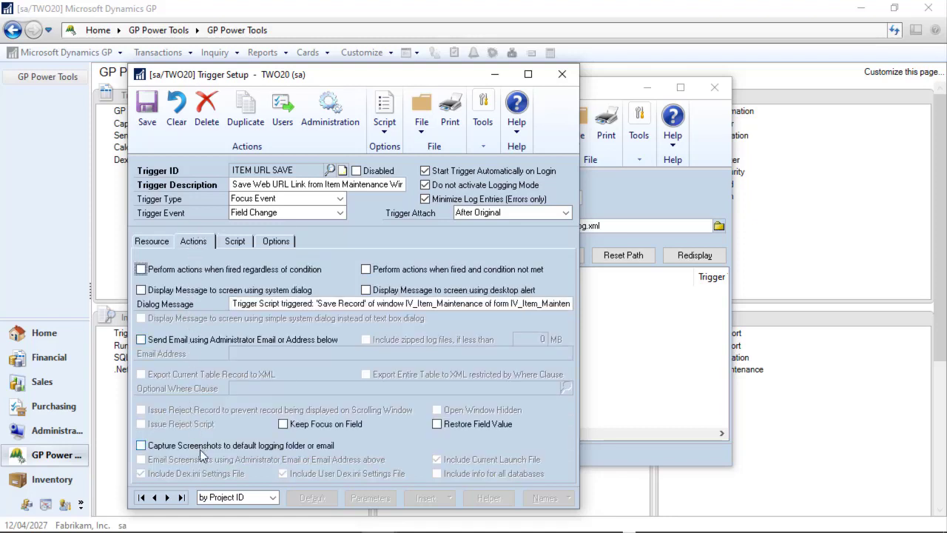
click(277, 242)
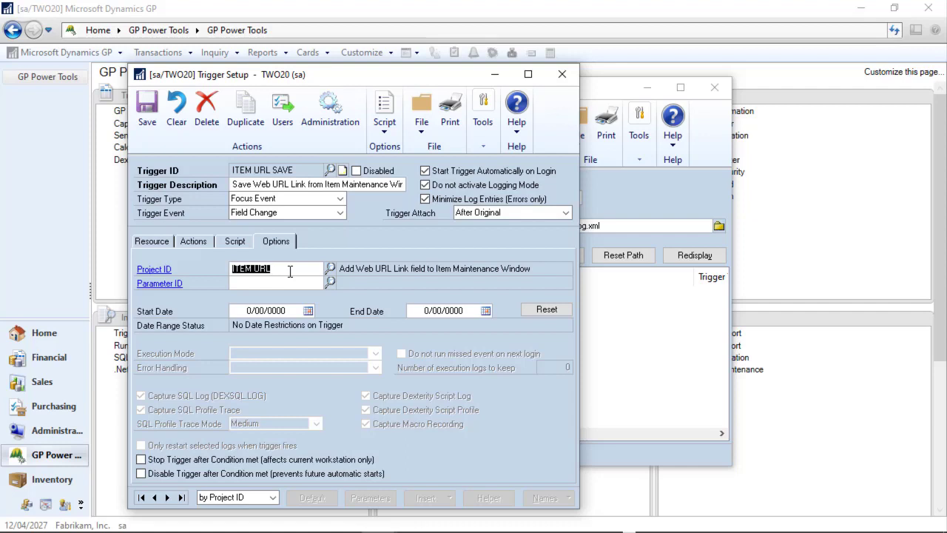
Set the trigger script to run in the Modified context of Microsoft Dynamics GP with Check Security enabled
click(235, 242)
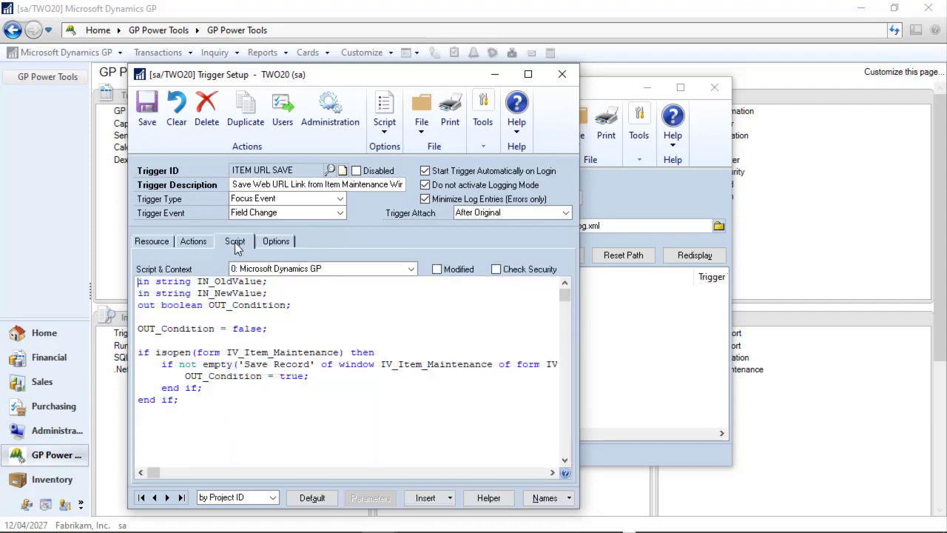
click(438, 269)
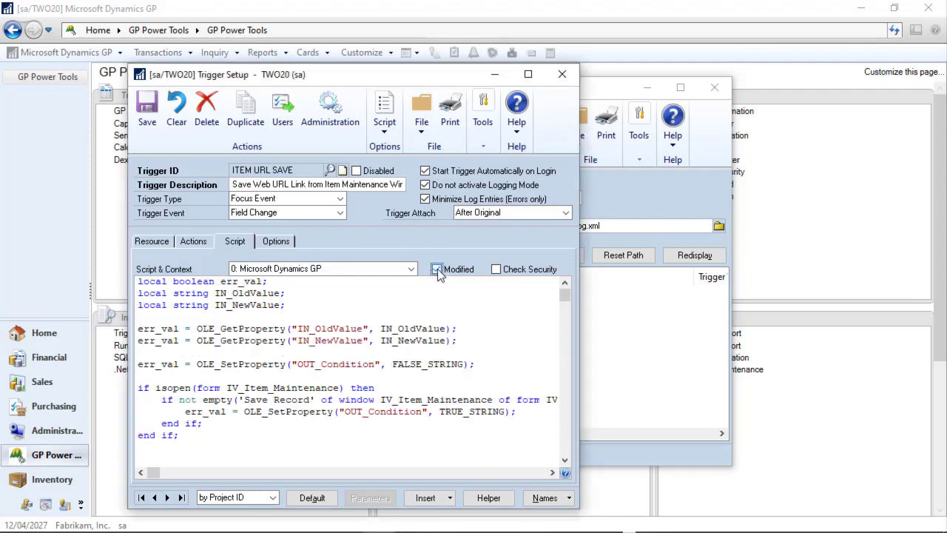
click(497, 270)
Remove the "not empty( )" wrapper from the 'Save Record' condition so the script tests the field directly
click(205, 403)
key(shift+Right)
key(shift+Right)
key(shift+Right)
key(shift+Right)
key(shift+Right)
key(shift+Right)
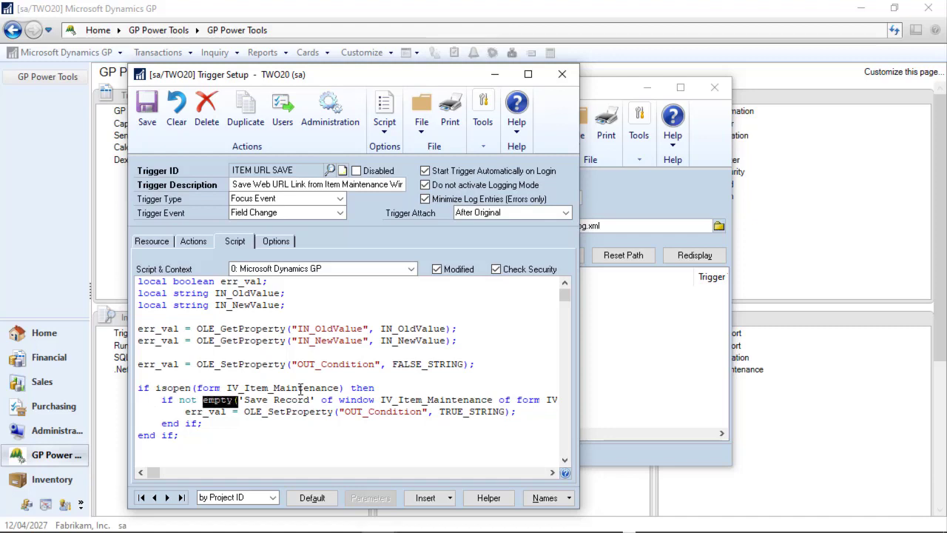
key(BackSpace)
key(BackSpace)
key(BackSpace)
key(BackSpace)
key(BackSpace)
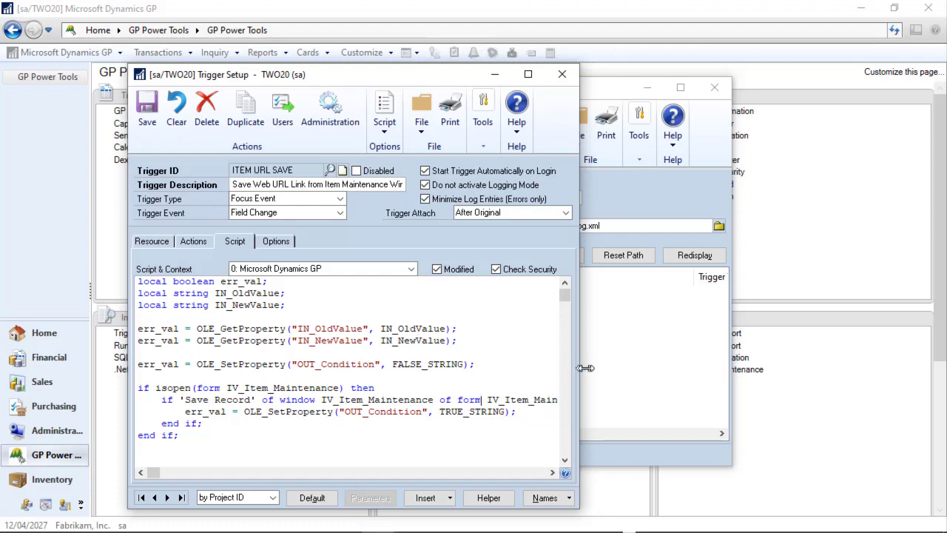
drag(581, 368, 820, 368)
click(603, 400)
key(BackSpace)
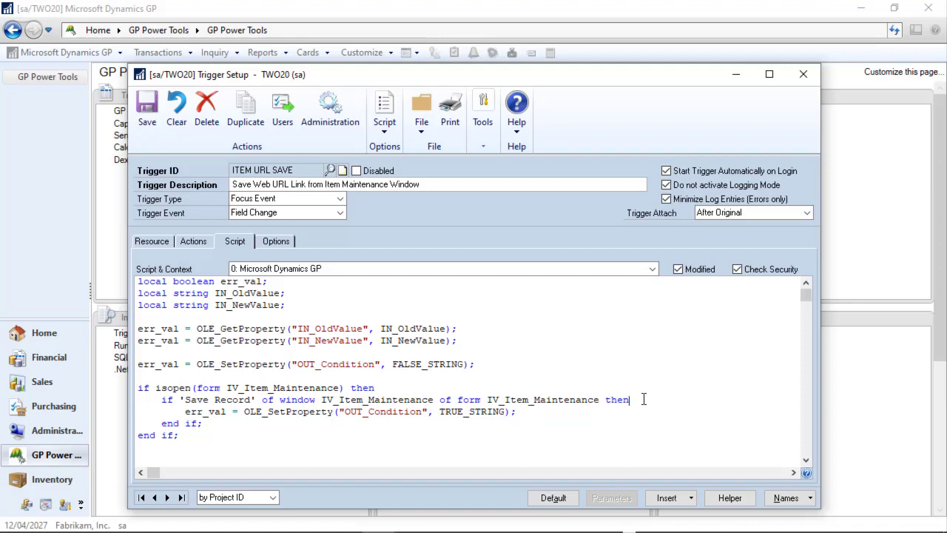
Change the 'Save Record' condition to "if not" and close it with its own block containing "abort script;" and "end if;"
key(Return)
key(Return)
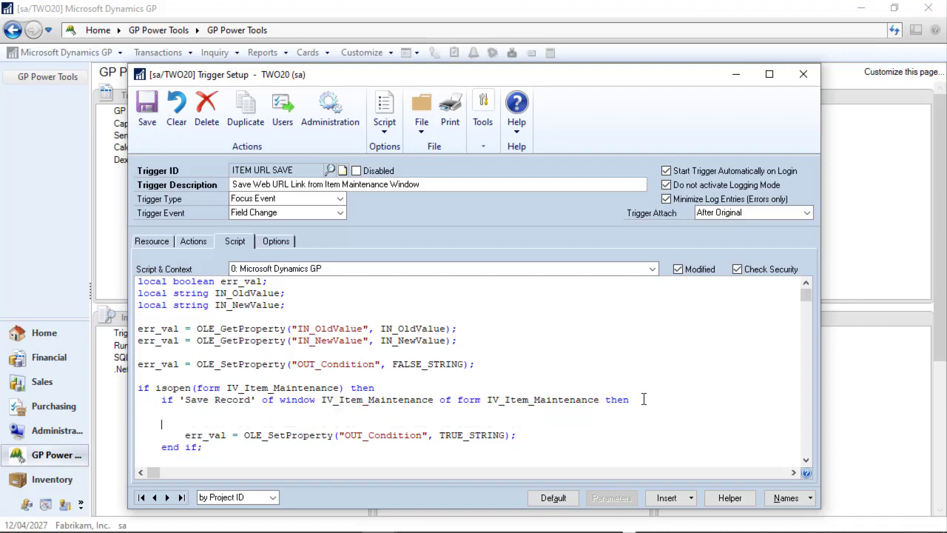
text(end if;)
key(Return)
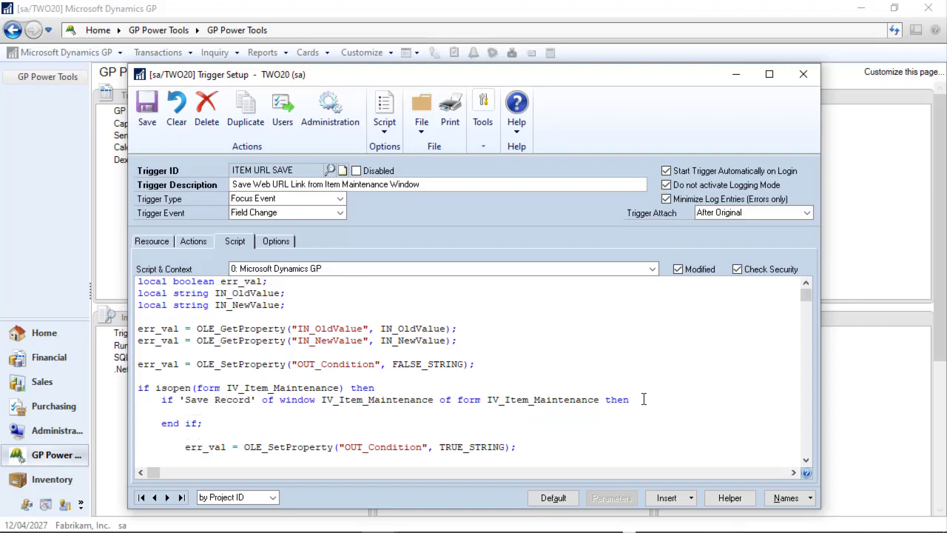
key(Right)
key(Right)
key(Right)
text(not )
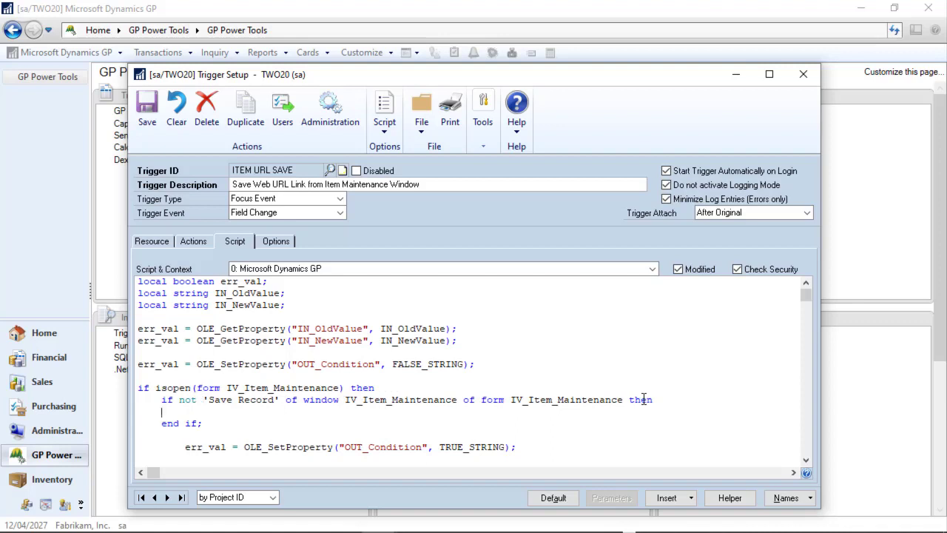
text(bort script;)
key(Down)
key(Down)
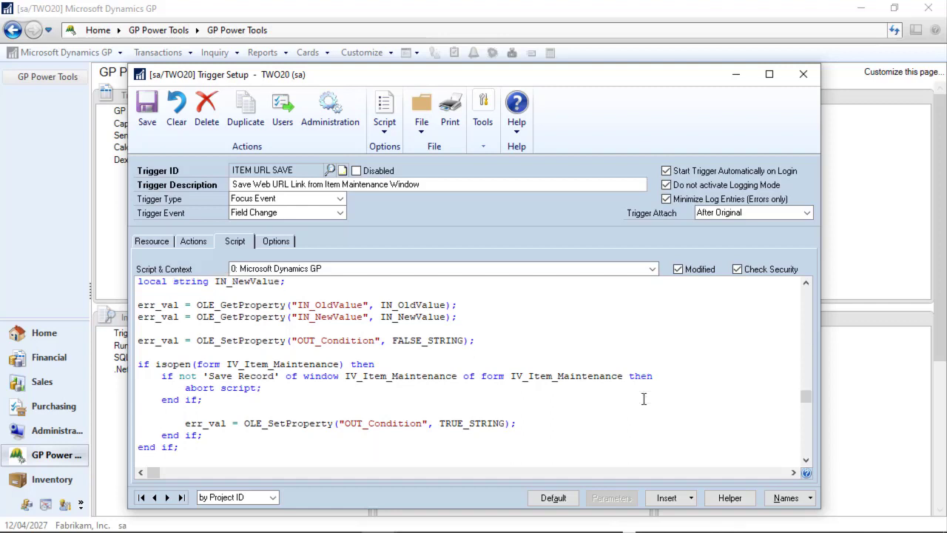
Delete the surplus inner "end if;" and outdent the line setting OUT_Condition to TRUE_STRING by one level
key(shift+Down)
key(Delete)
key(Up)
key(Delete)
key(Delete)
key(Delete)
key(Delete)
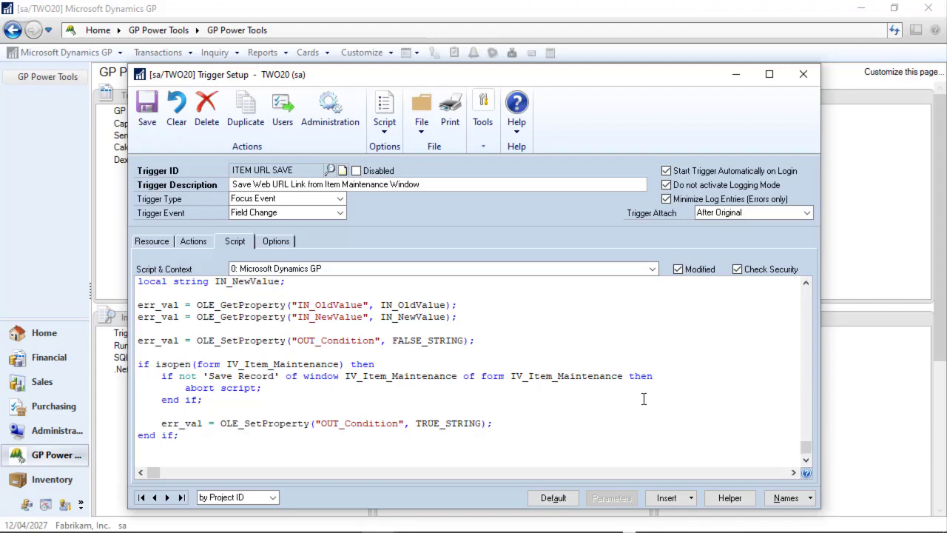
Insert the "Set a DUOS Property" helper function between the abort block and the line setting OUT_Condition to TRUE_STRING
key(Return)
key(Return)
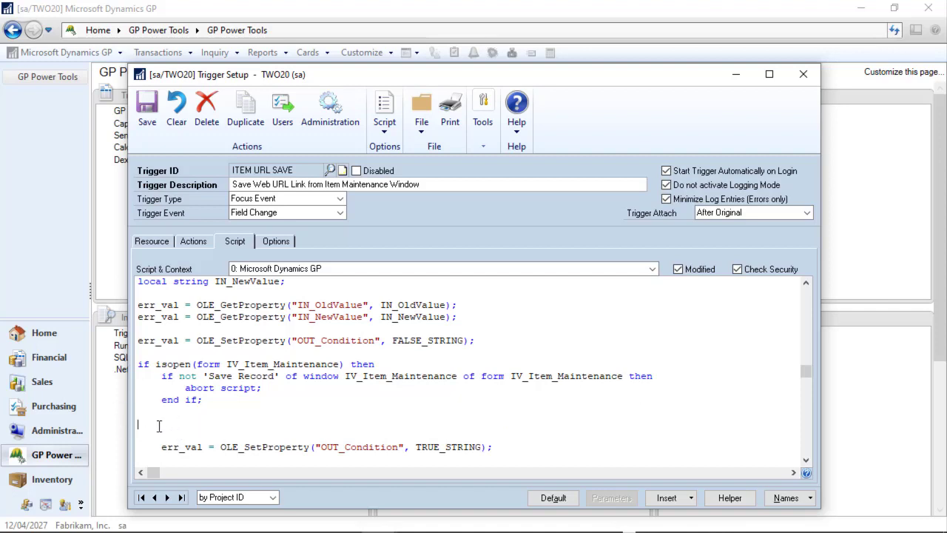
click(734, 503)
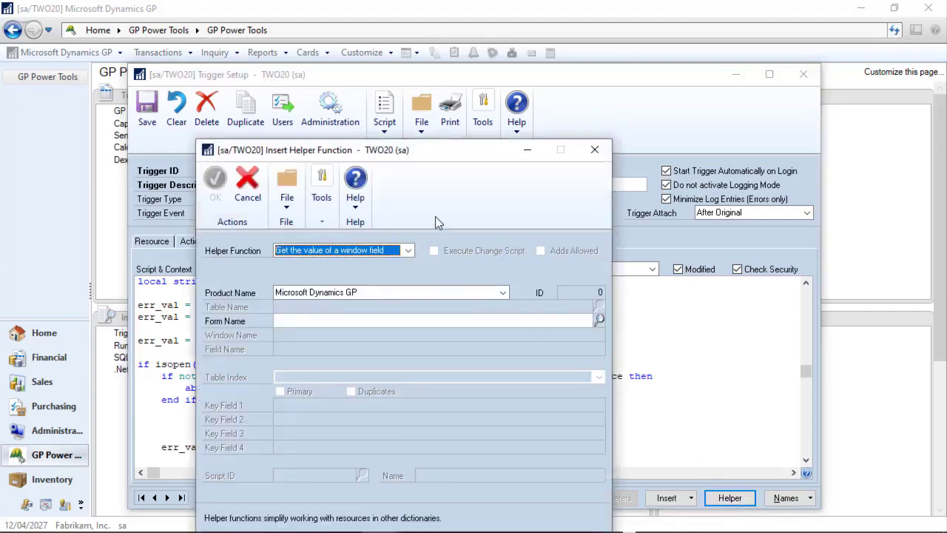
drag(431, 151, 449, 117)
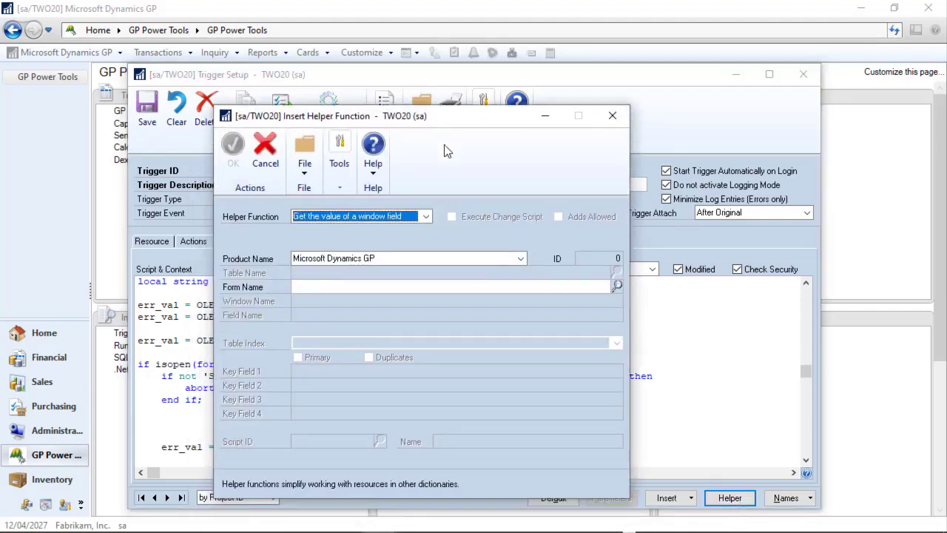
click(427, 217)
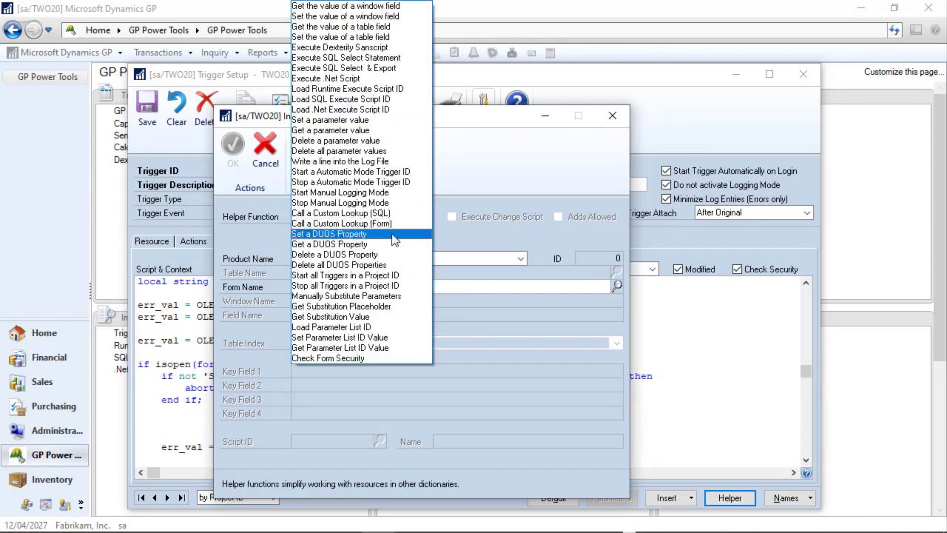
click(394, 234)
click(233, 146)
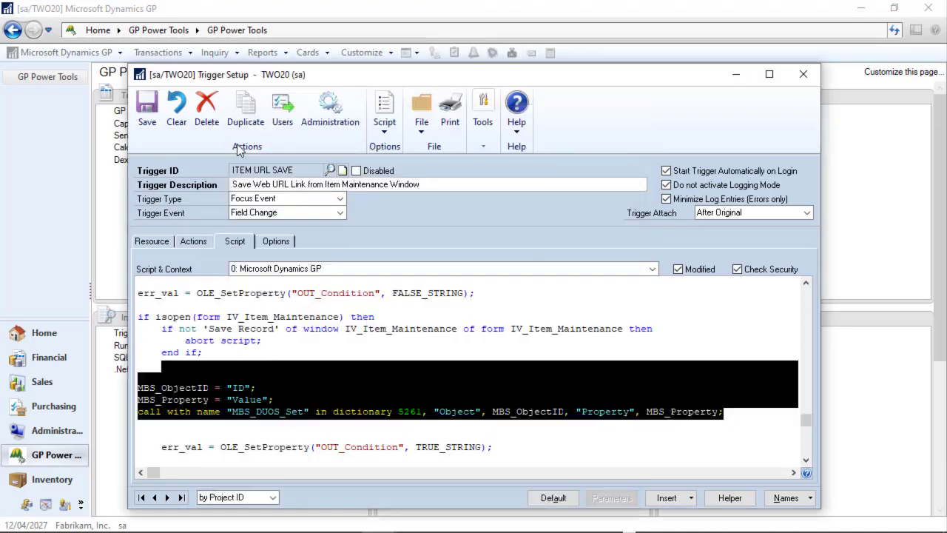
Indent the inserted MBS_DUOS_Set helper code one level and remove the extra blank line above it
click(326, 370)
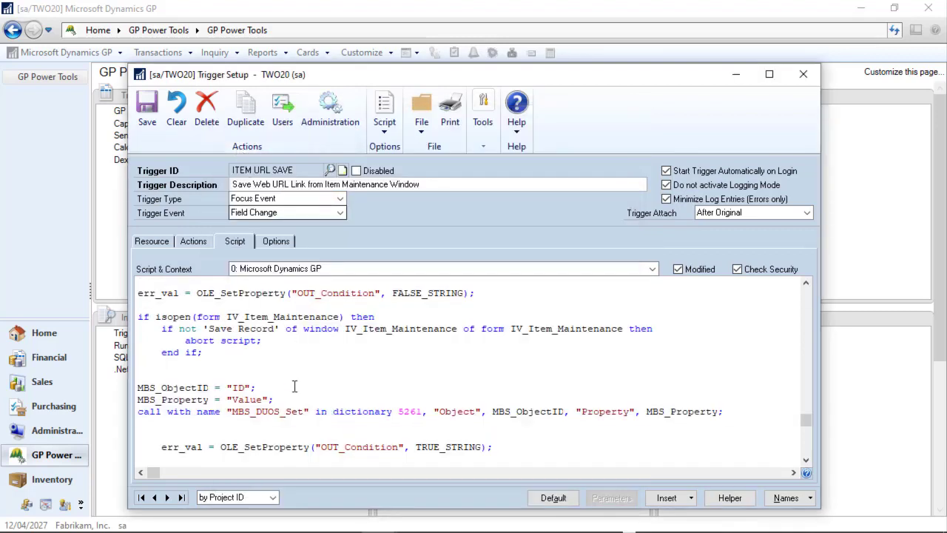
key(shift+Down)
key(shift+Down)
key(shift+Down)
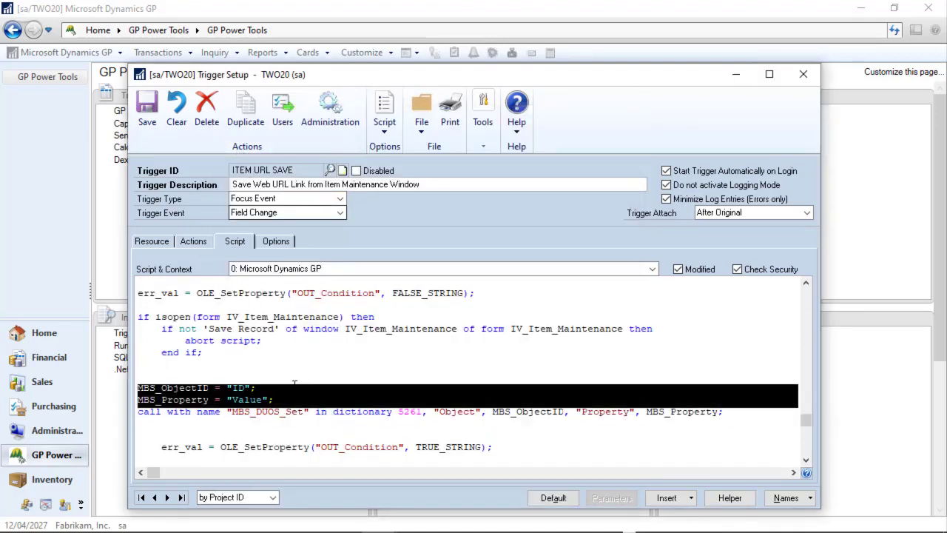
key(Tab)
key(Up)
key(shift+Down)
key(Delete)
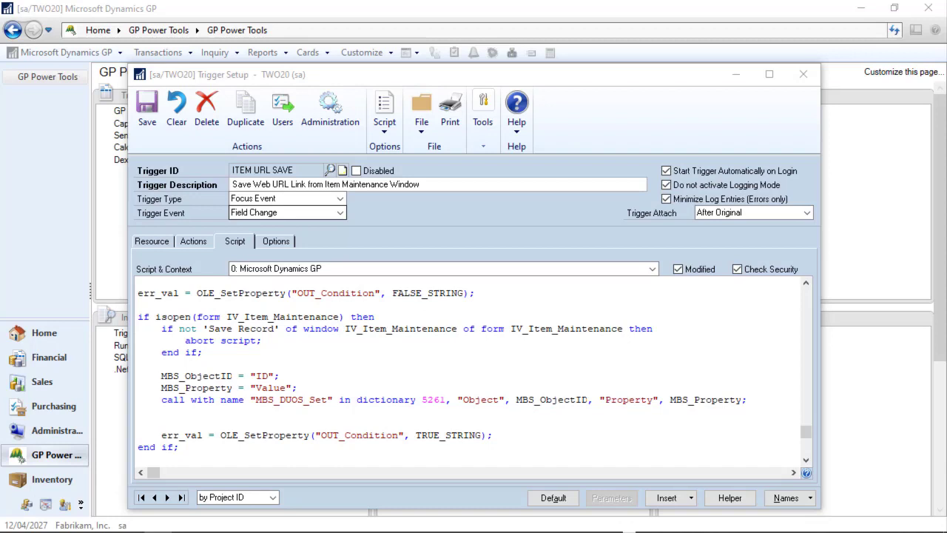
Replace the "ID" placeholder for MBS_ObjectID with the Item Number field from the main Item Maintenance window in the Inventory series
drag(252, 377, 277, 378)
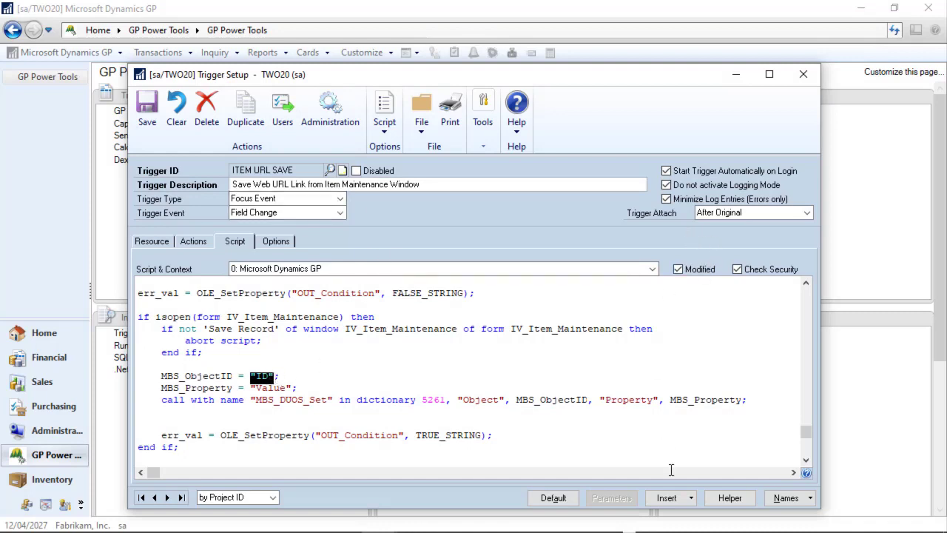
click(786, 497)
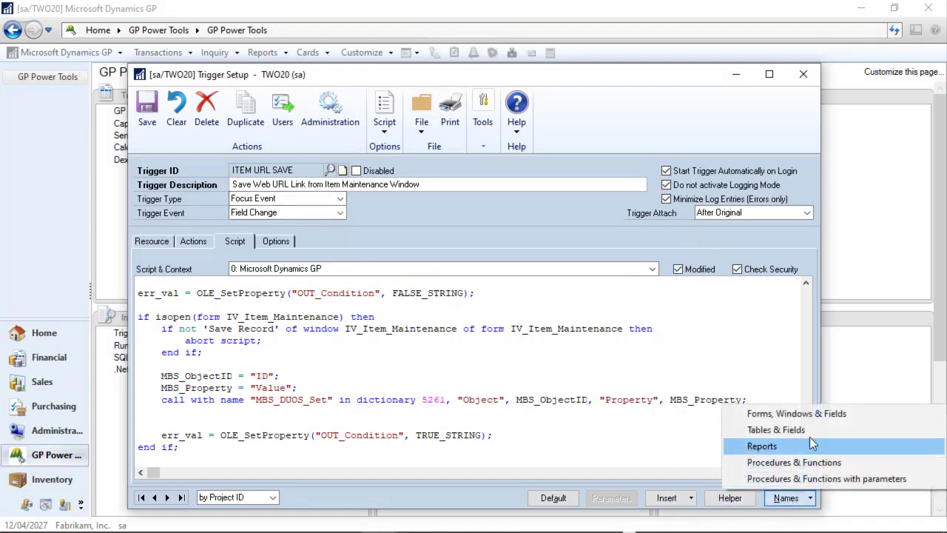
click(823, 414)
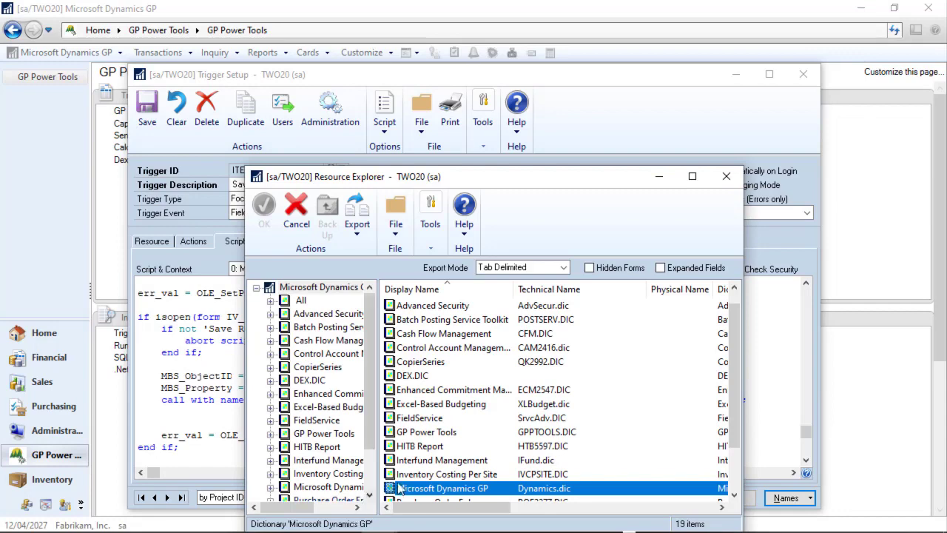
double_click(424, 490)
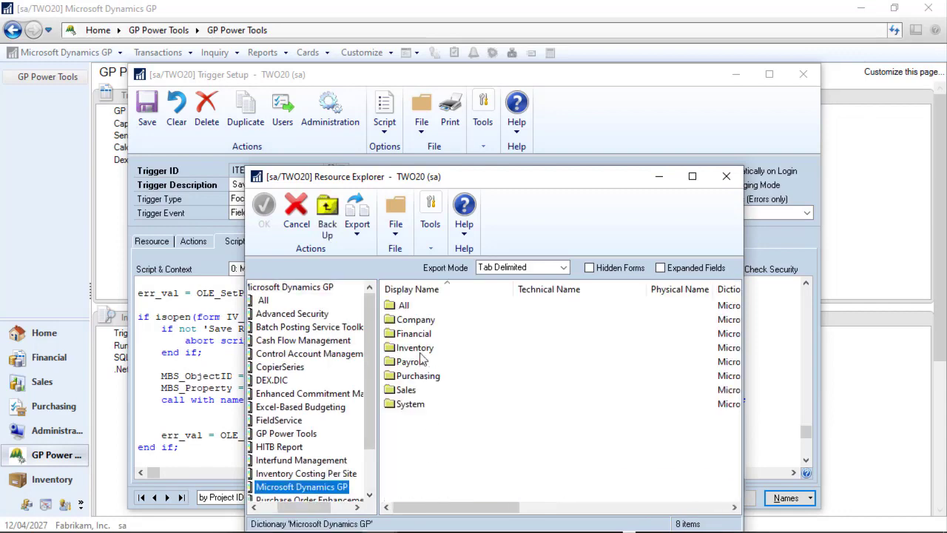
click(421, 351)
double_click(420, 352)
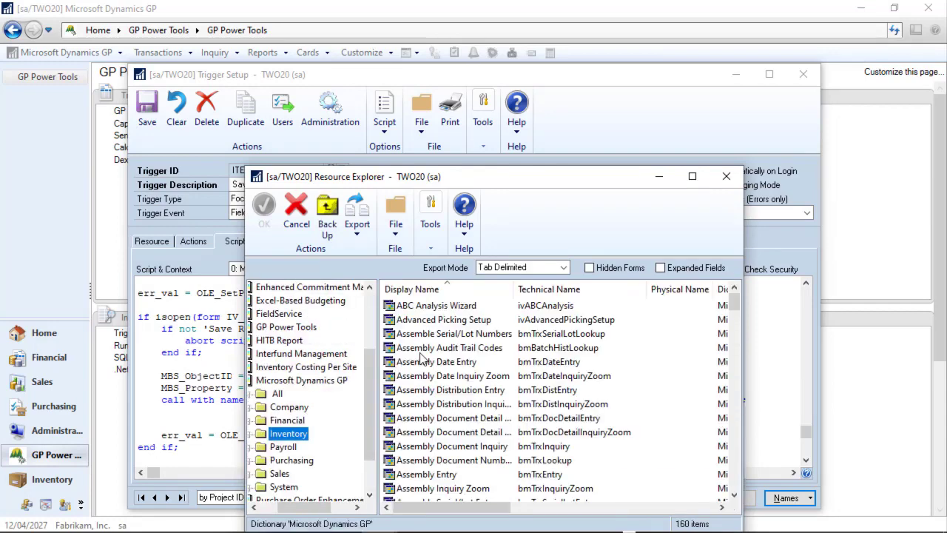
scroll(423, 359, down, 15)
scroll(454, 420, down, 3)
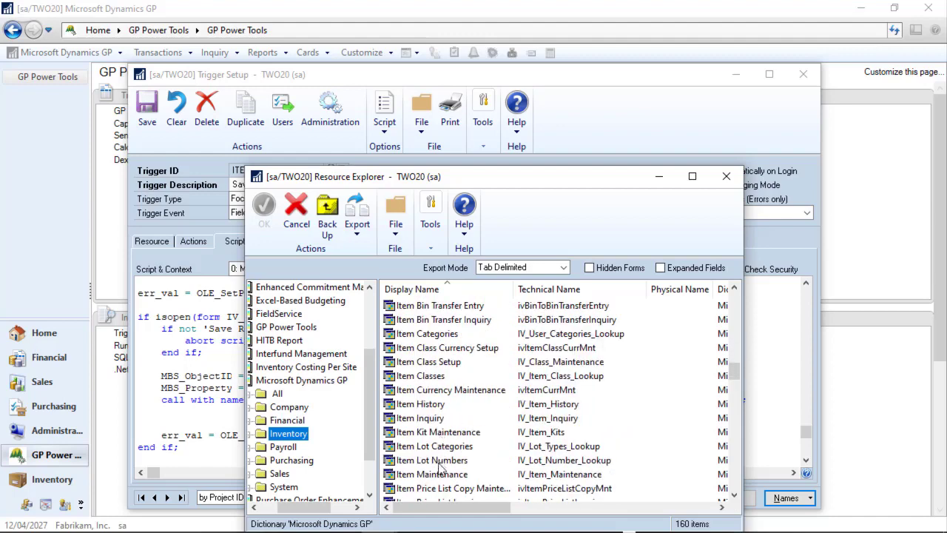
double_click(439, 474)
click(416, 337)
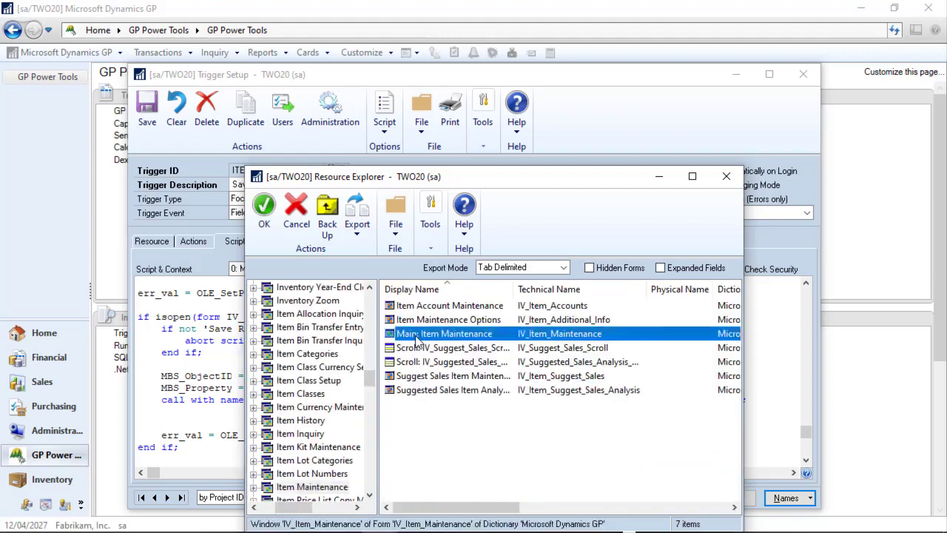
double_click(416, 337)
click(436, 389)
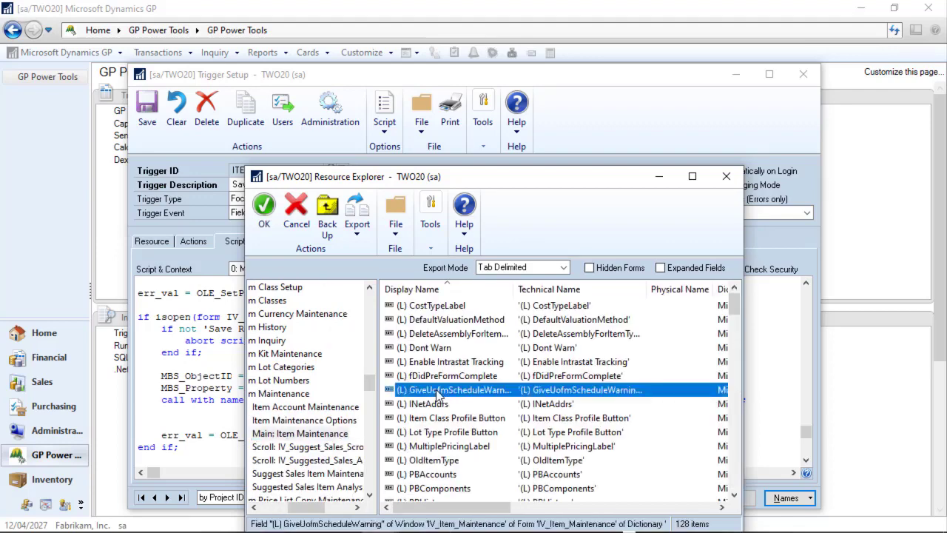
key(i)
scroll(449, 406, down, 1)
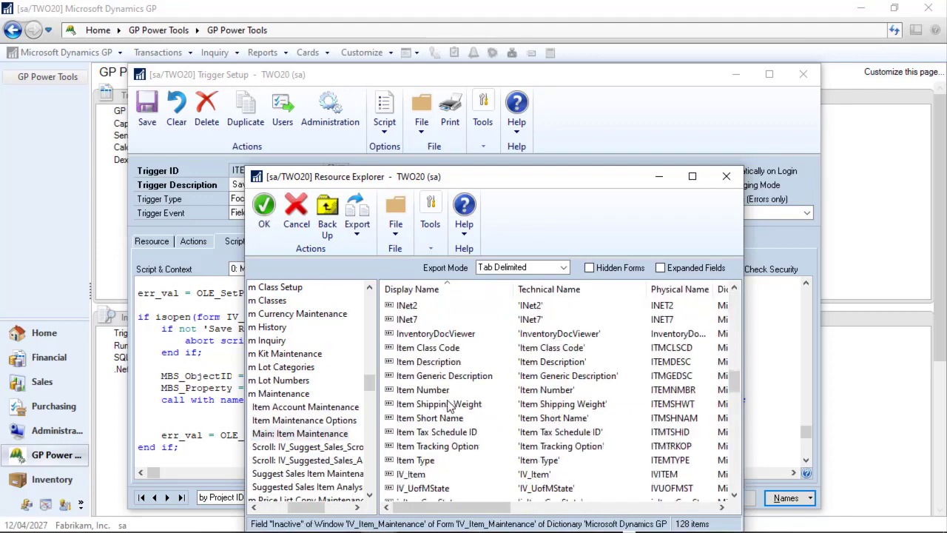
double_click(429, 391)
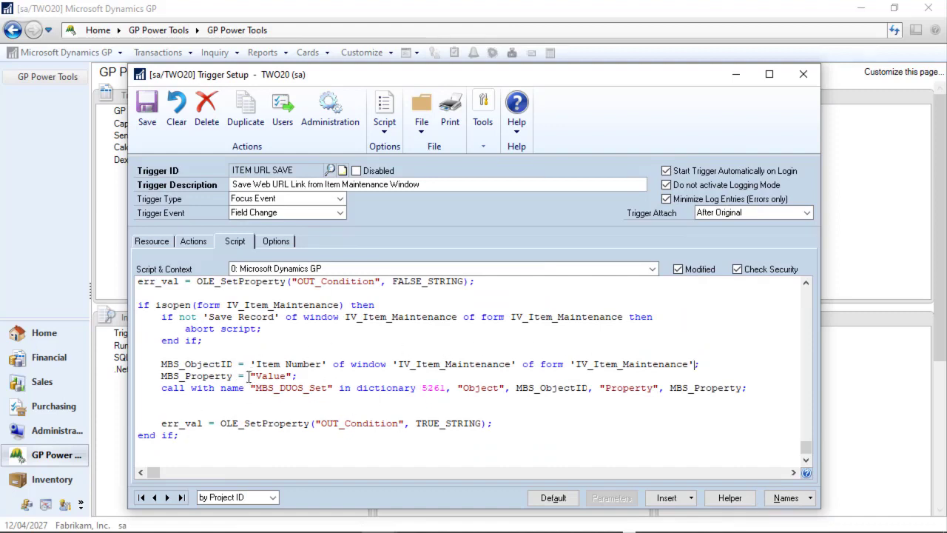
Replace the "Value" placeholder for MBS_Property with the (L) INetAddrs field of the main Item Maintenance window
drag(250, 376, 295, 376)
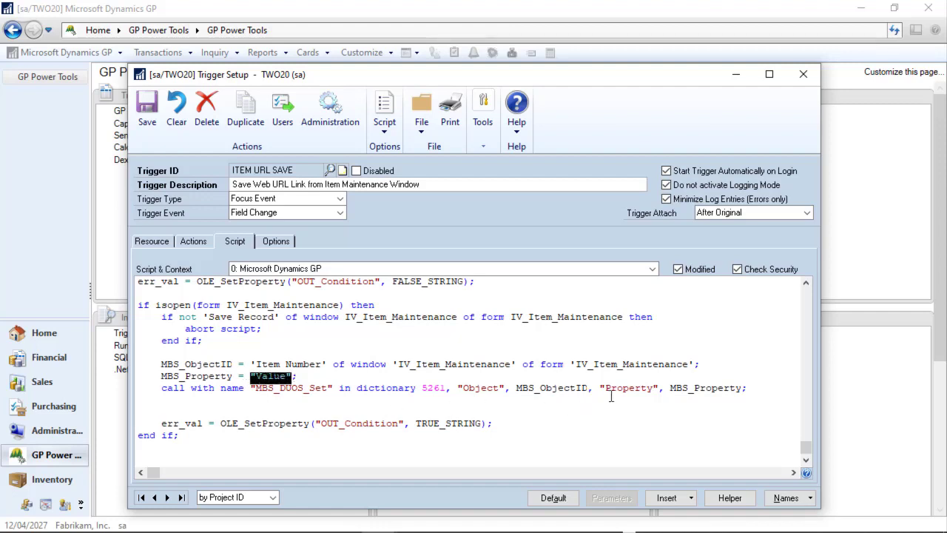
click(791, 498)
click(791, 415)
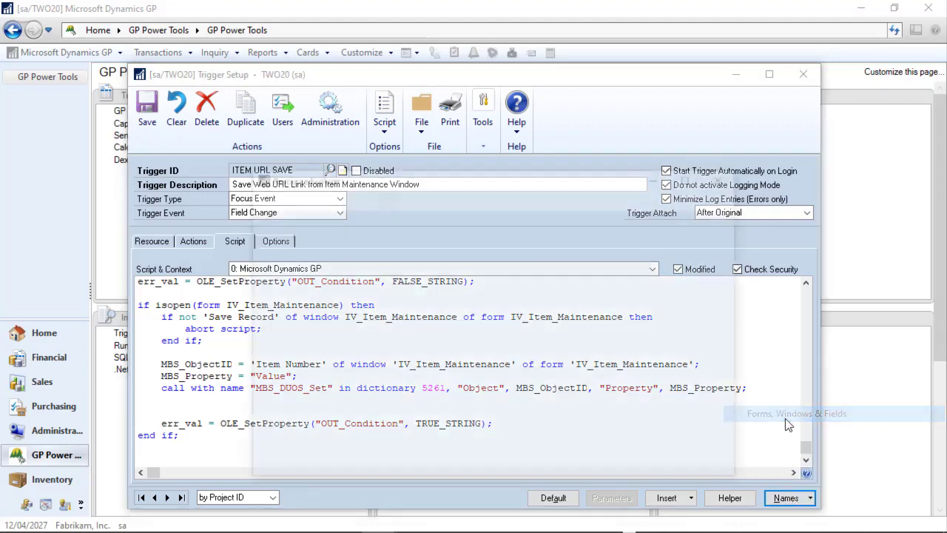
drag(734, 375, 746, 288)
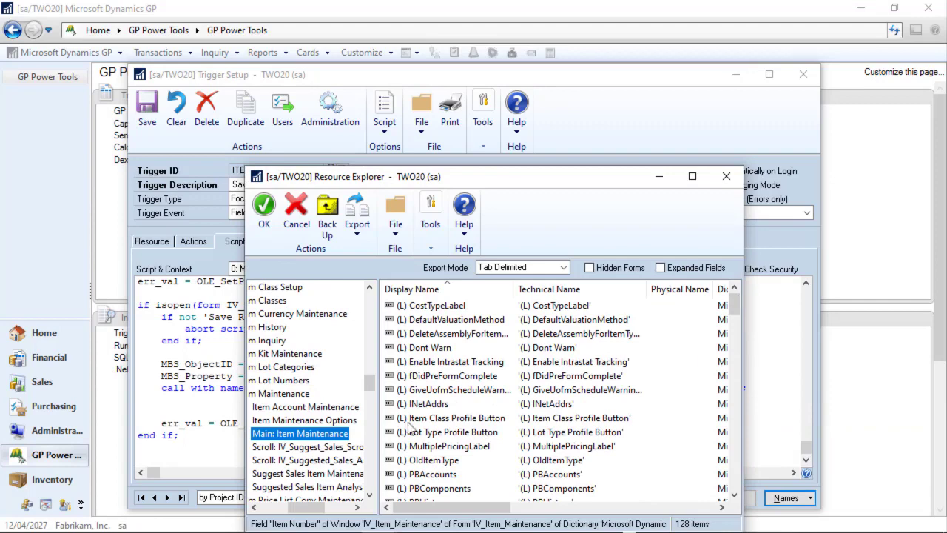
double_click(435, 406)
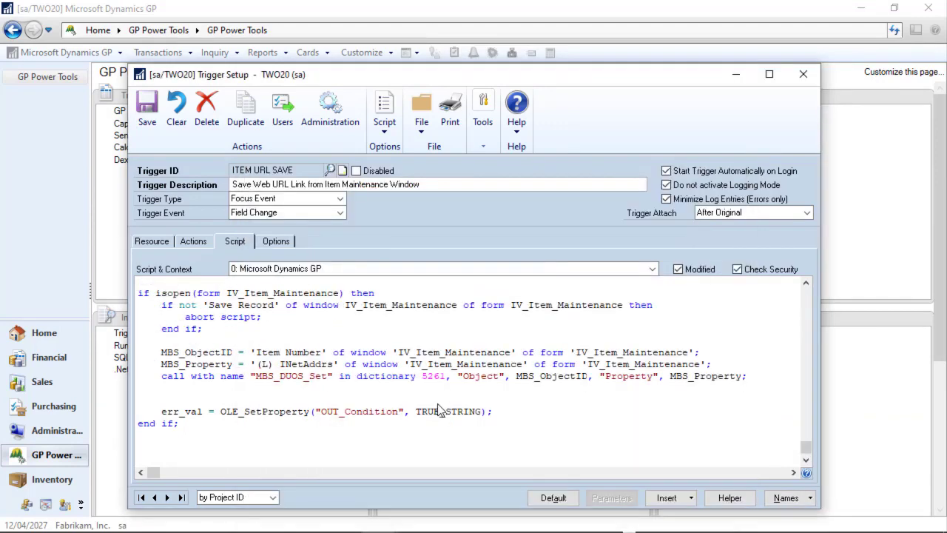
Change the field name in the MBS_Property assignment from INetAddrs to URL, giving '(L) URL'
double_click(290, 364)
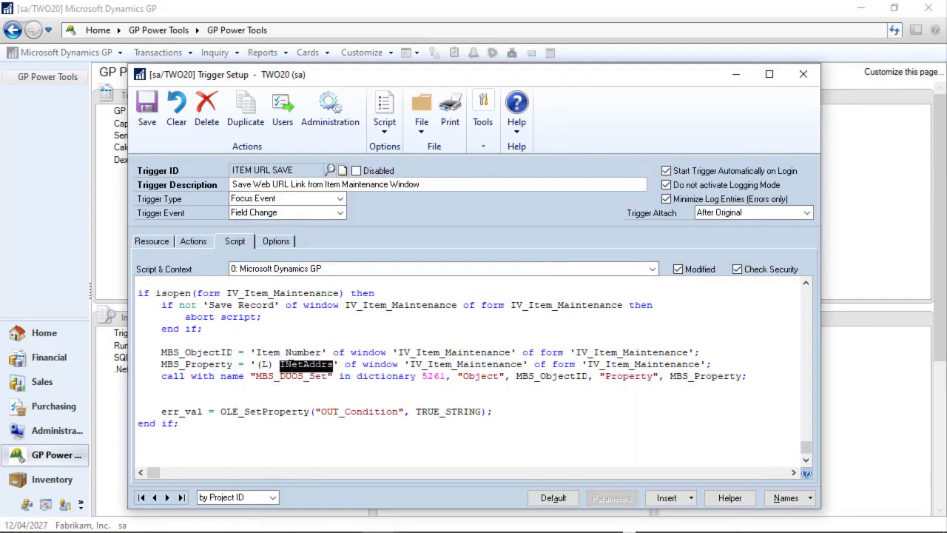
text(UR)
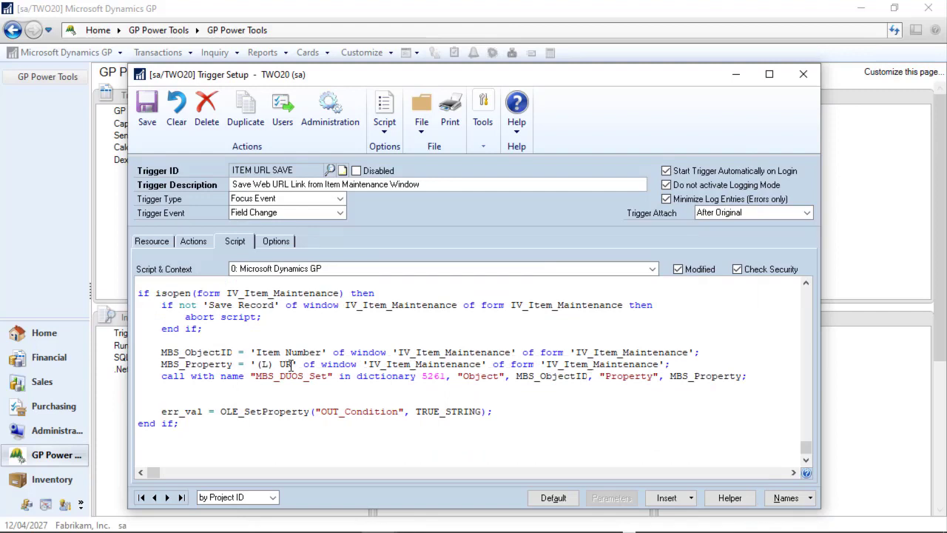
text(L)
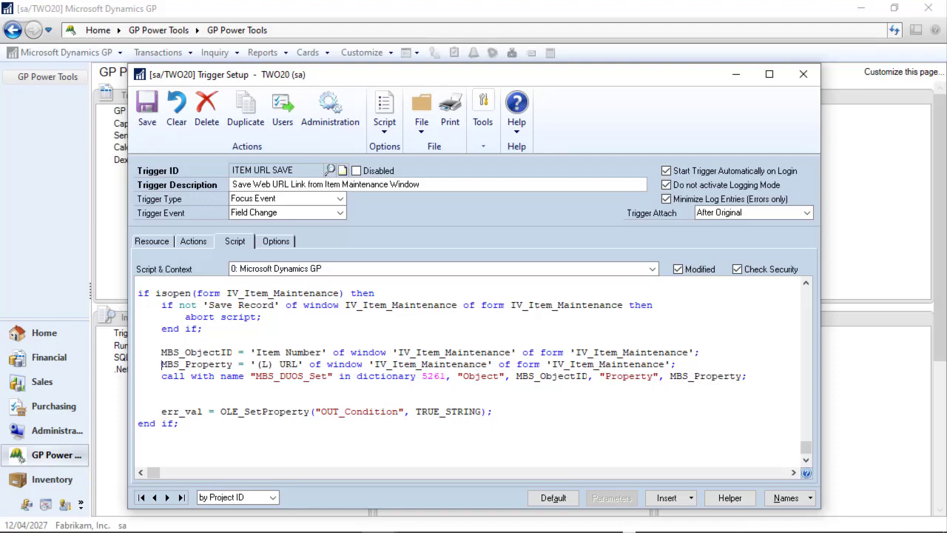
Replace the "Object" and "Property" placeholders in the MBS_DUOS_Set call with "Item" and "URL"
double_click(481, 376)
text(Item)
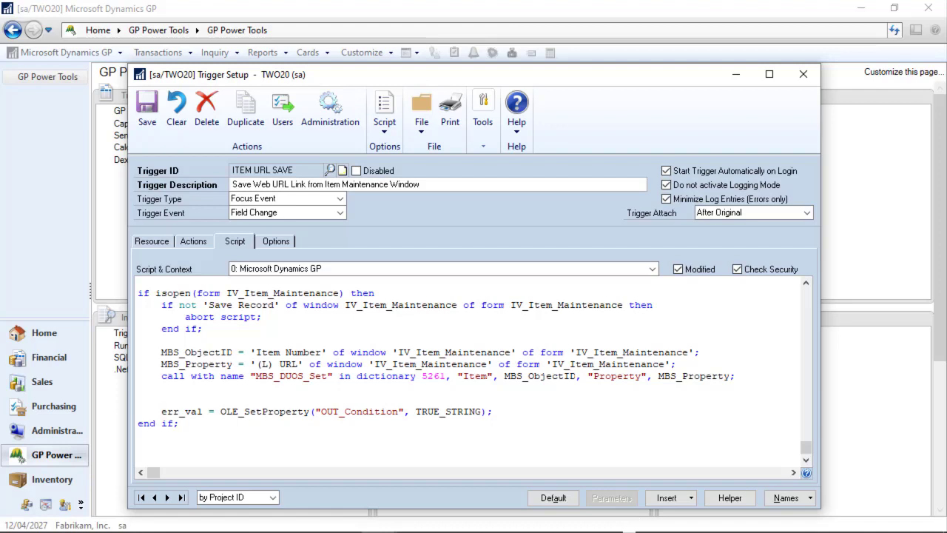
double_click(611, 377)
text(URL)
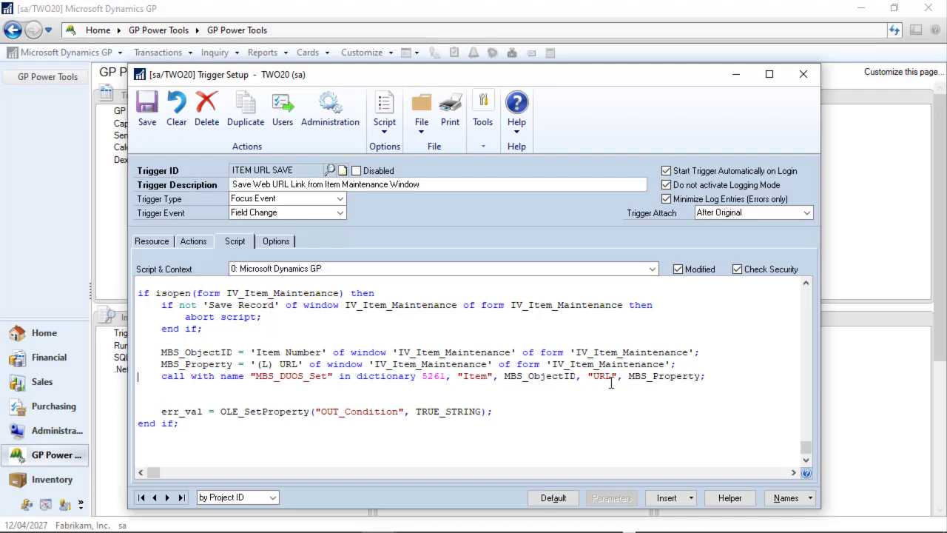
key(Home)
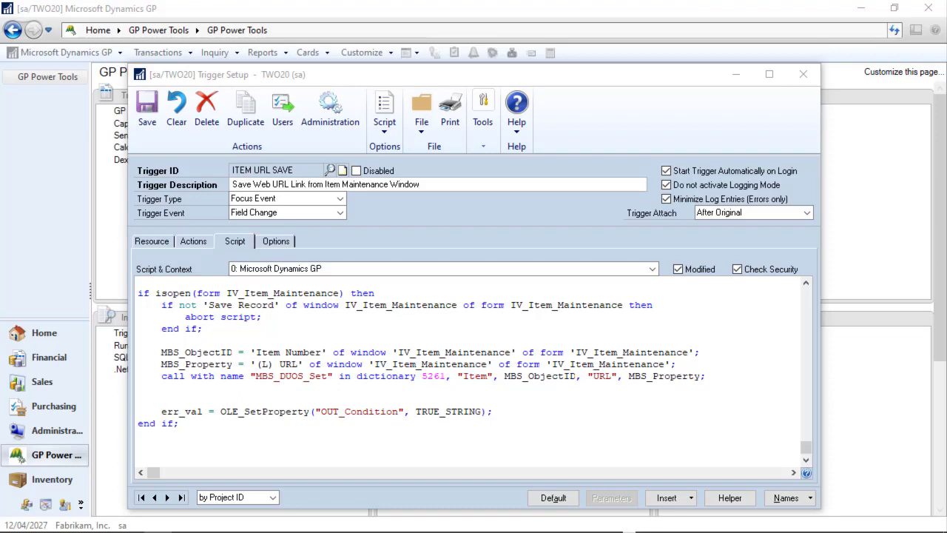
Add the line "if not empty(MBS_Property) then" between the MBS_Property assignment and the MBS_DUOS_Set call
double_click(207, 365)
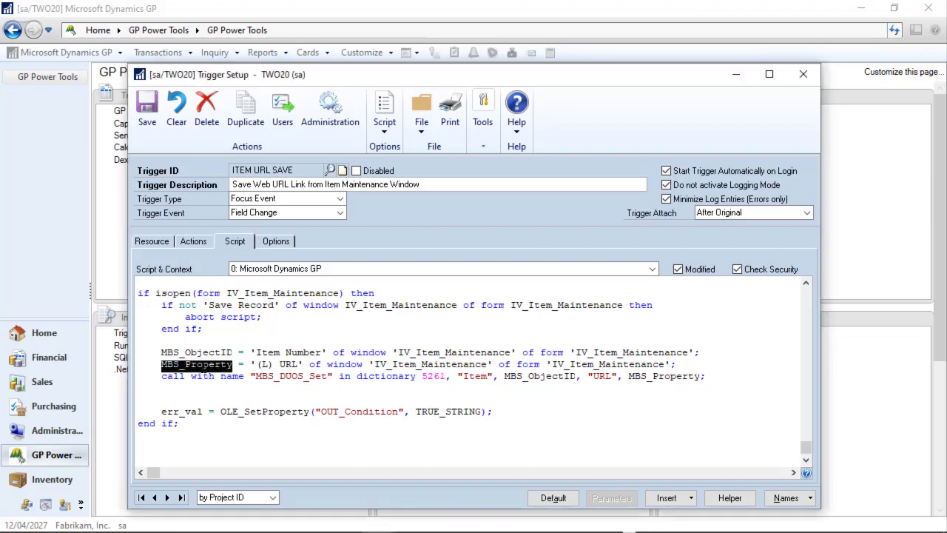
click(715, 367)
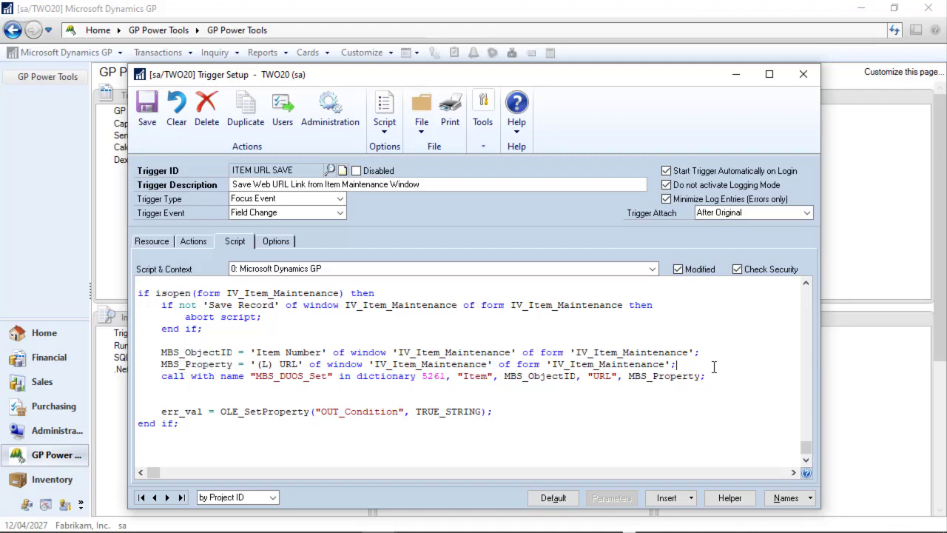
key(Return)
text(if)
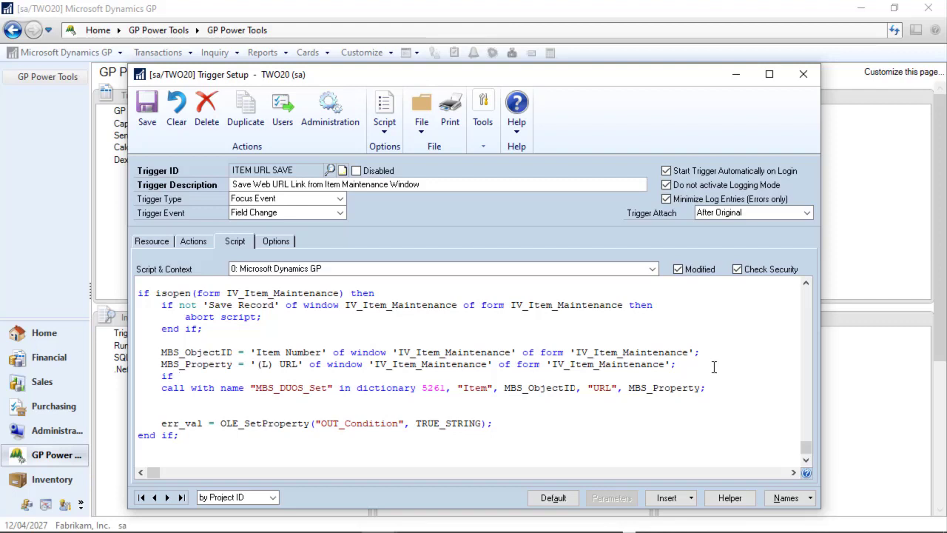
text( not empty()
double_click(174, 363)
key(ctrl+c)
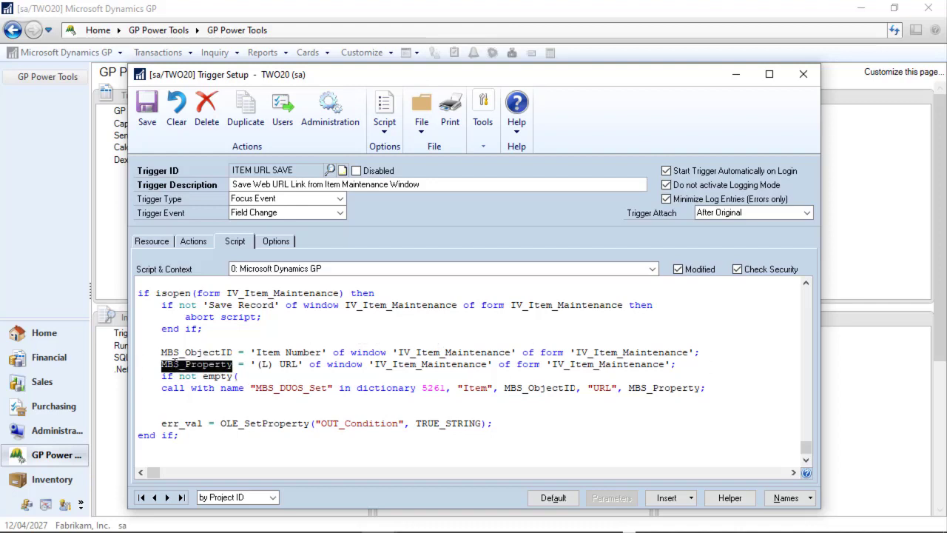
click(259, 379)
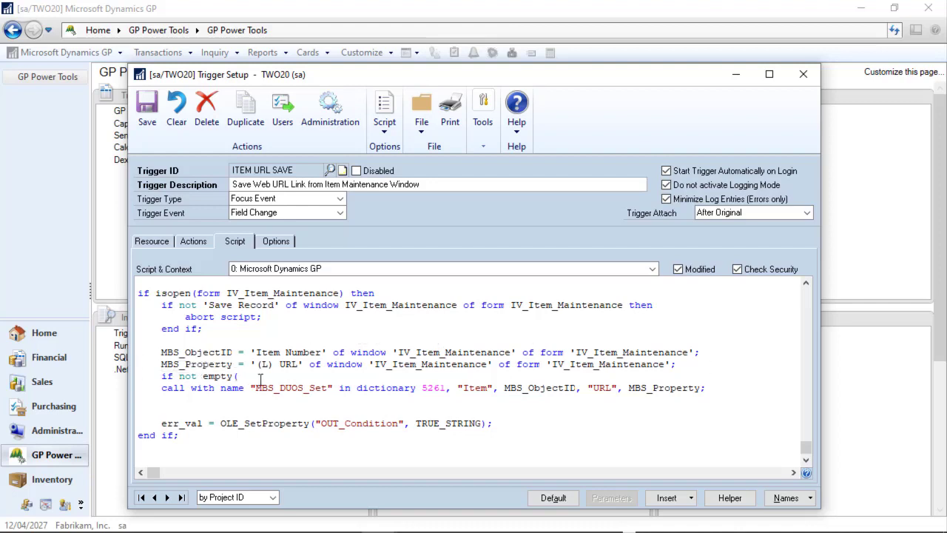
key(ctrl+v)
text() the)
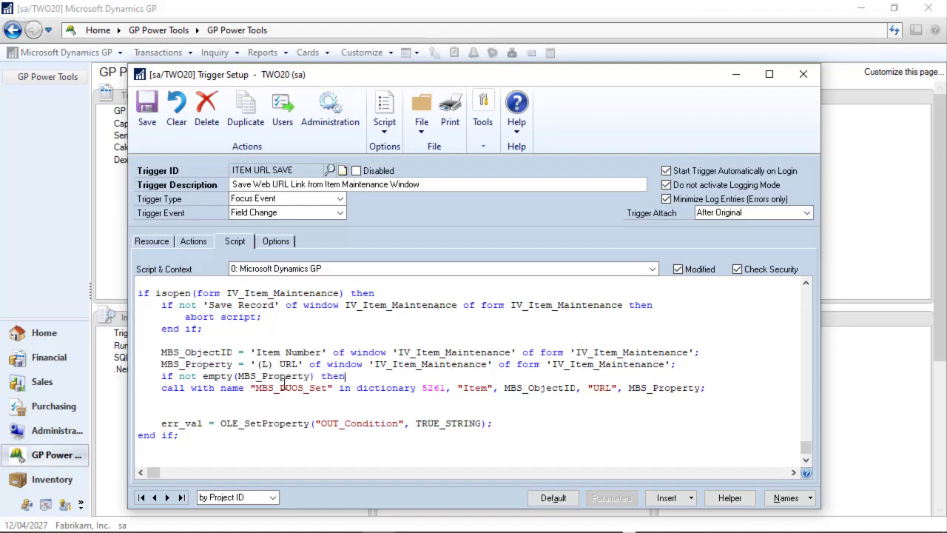
Indent the MBS_DUOS_Set call one more level and add "else" and "end if;" lines below it
key(Tab)
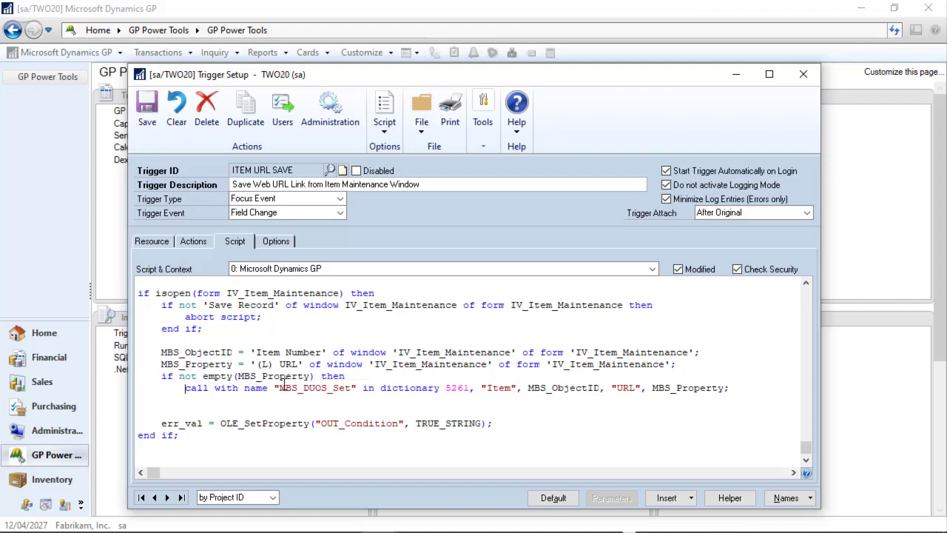
key(Return)
text(else)
key(Return)
text(end if;)
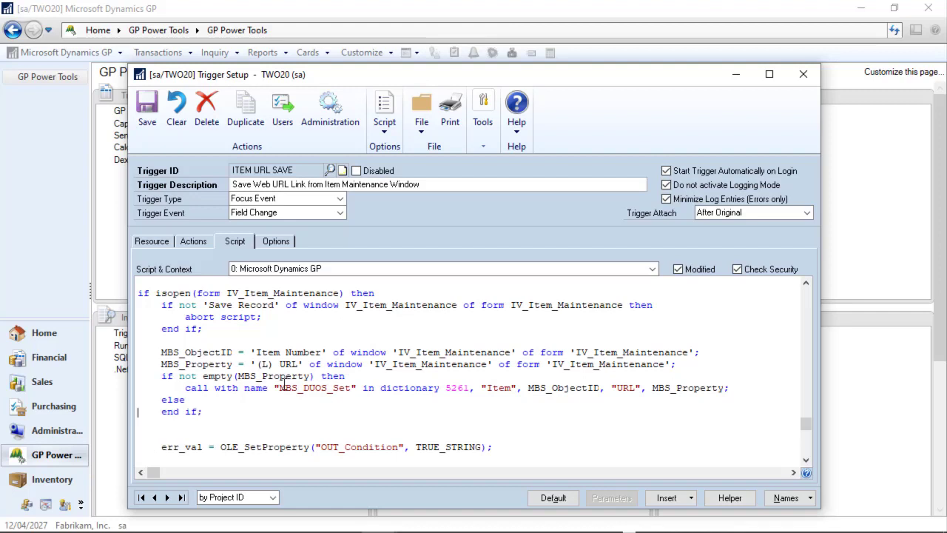
Insert the "Delete a DUOS Property" helper function code into the else branch
key(Return)
click(727, 502)
click(400, 251)
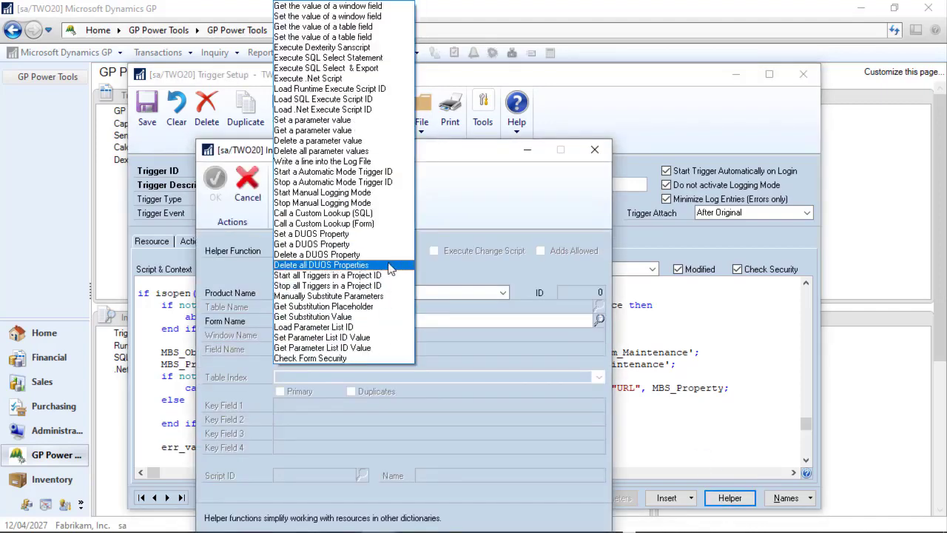
click(350, 256)
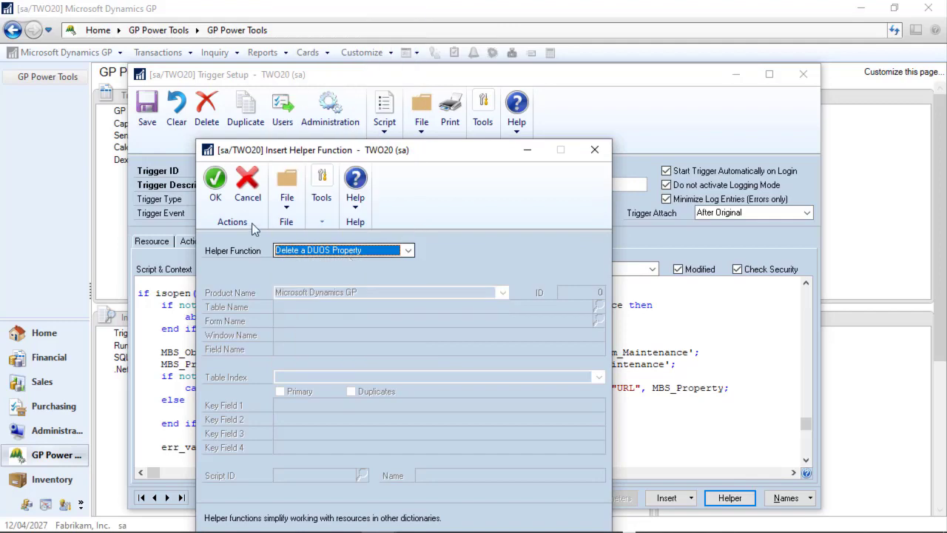
click(215, 181)
Remove the inserted MBS_ObjectID = "ID" line and extra blank lines, and indent the MBS_DUOS_Del call two levels
click(277, 387)
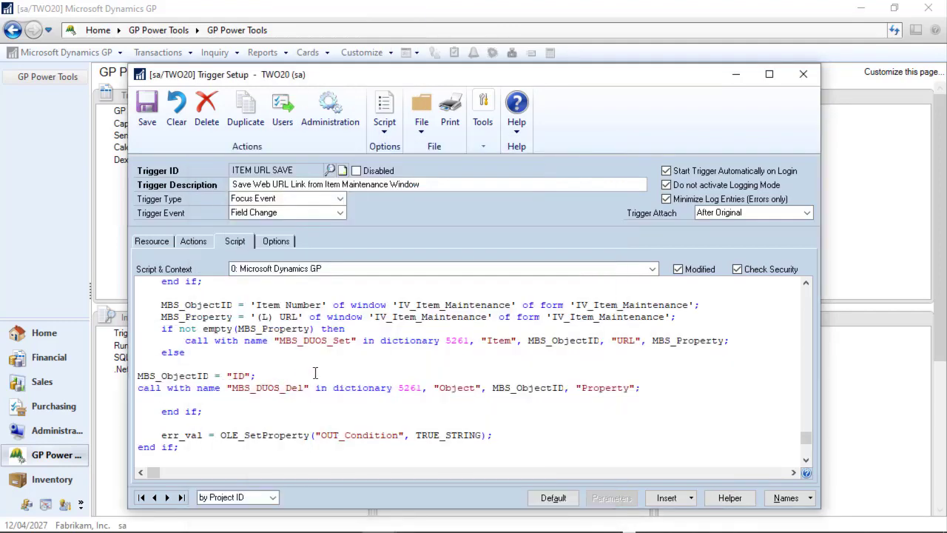
key(shift+Down)
key(Delete)
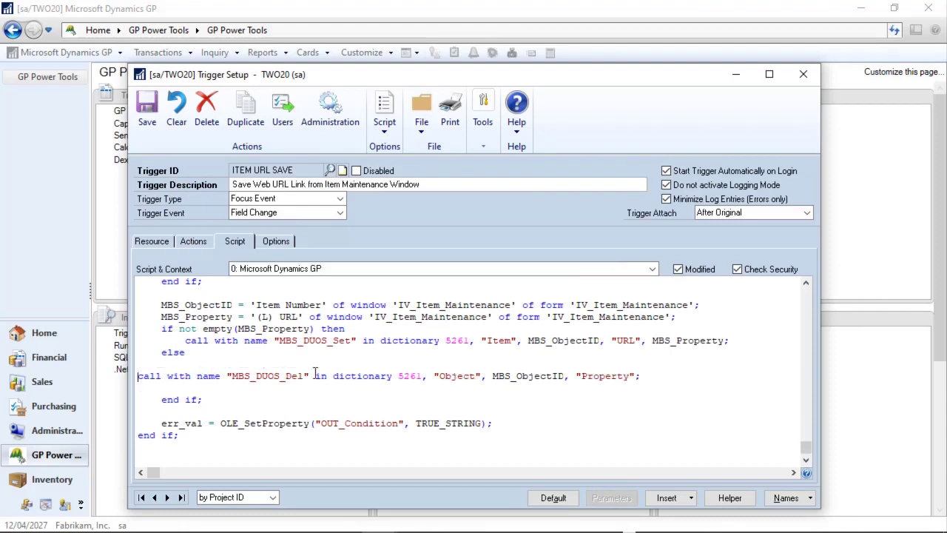
key(Delete)
key(Tab)
key(Tab)
key(Down)
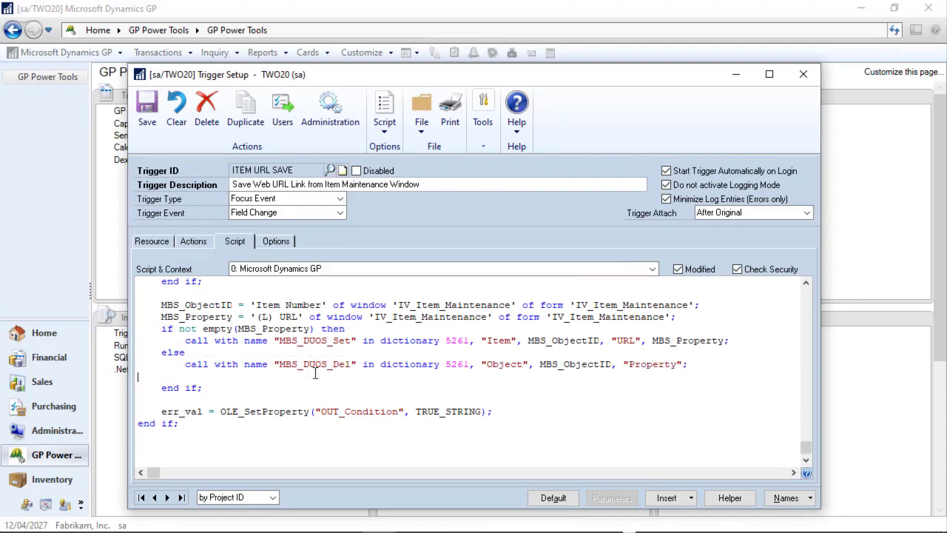
key(shift+Down)
key(Delete)
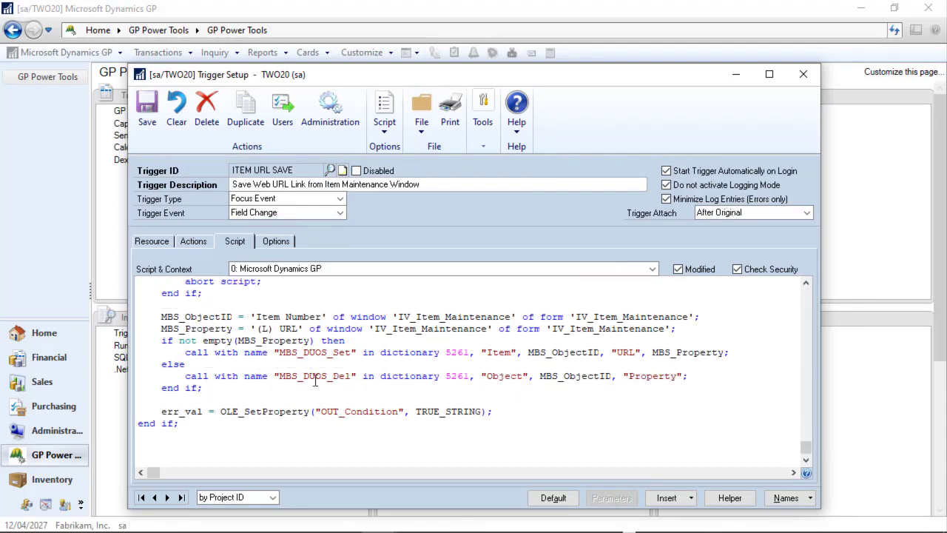
Replace the "Object" and "Property" placeholders in the MBS_DUOS_Del call with "Item" and "URL" copied from the MBS_DUOS_Set call
double_click(499, 352)
key(ctrl+c)
click(502, 370)
double_click(503, 376)
key(ctrl+v)
double_click(628, 353)
key(ctrl+c)
double_click(637, 376)
key(ctrl+v)
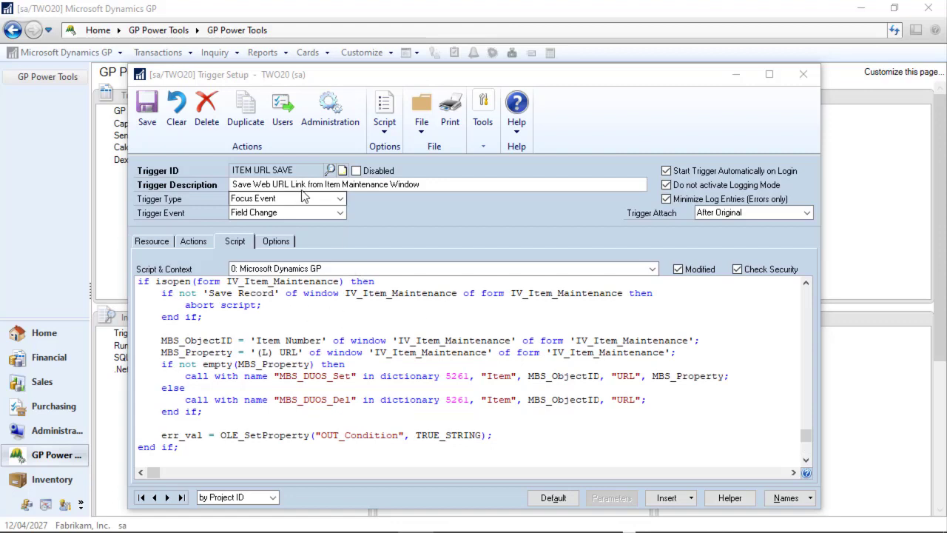
Restrict the trigger's automatic start on login to the sa user
click(282, 120)
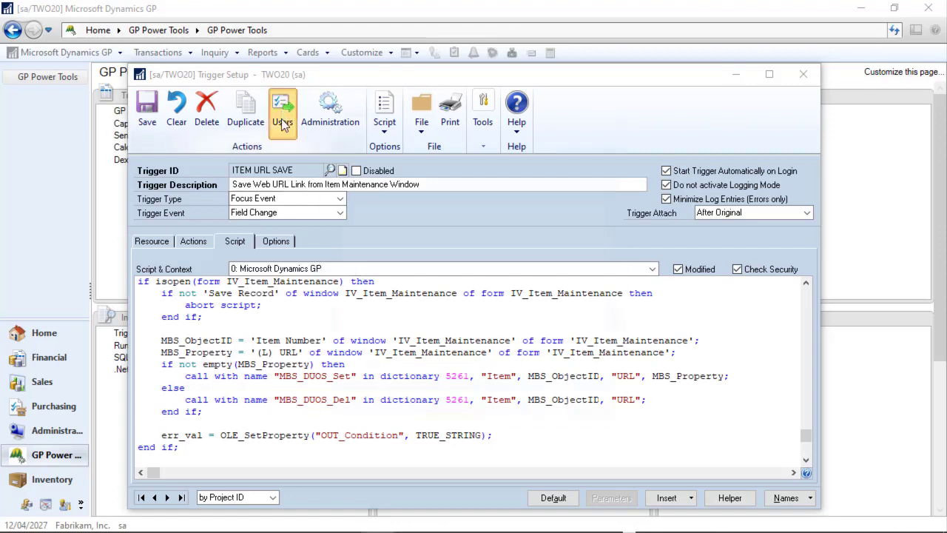
click(342, 208)
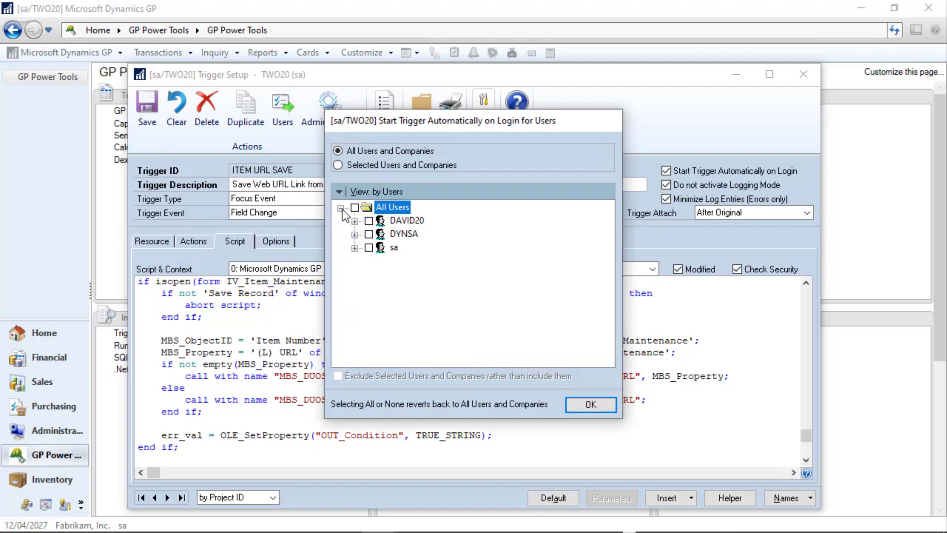
click(369, 247)
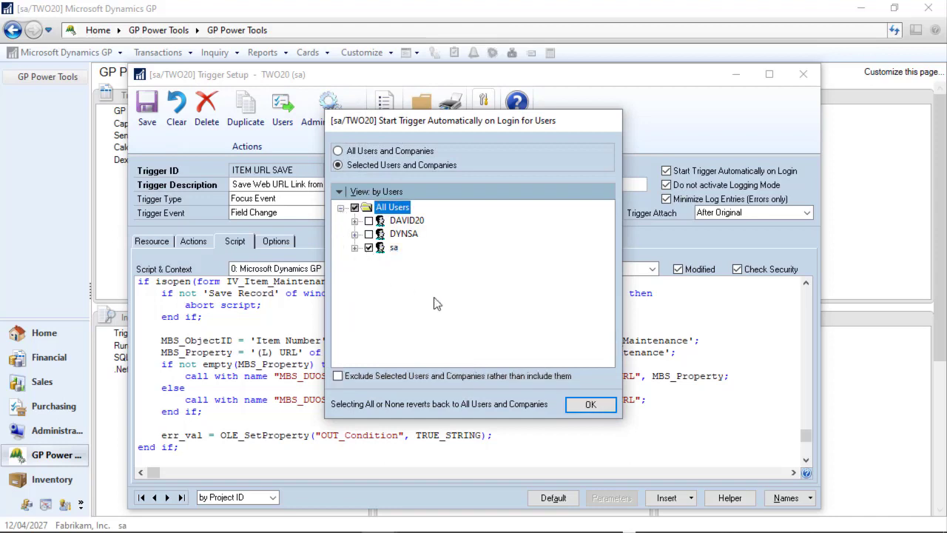
click(592, 405)
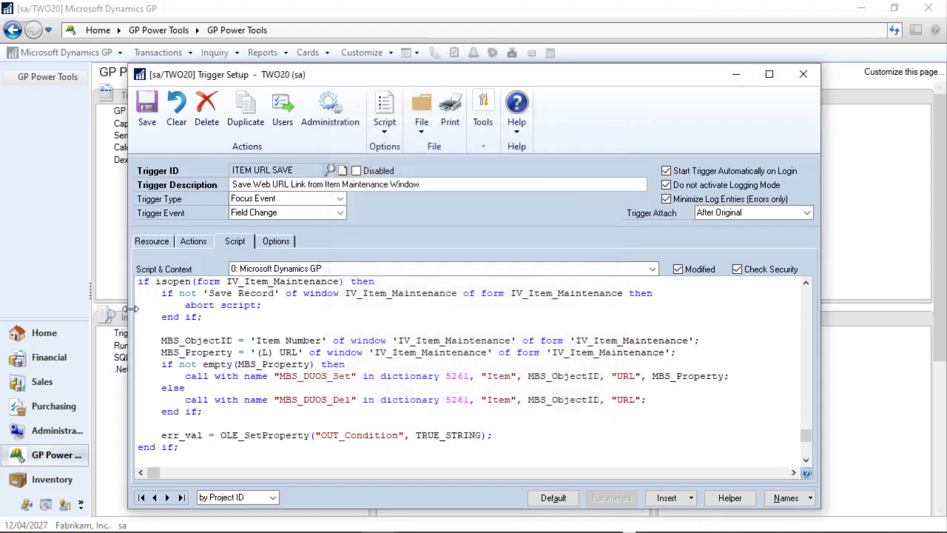
Duplicate the save trigger under the new Trigger ID ITEM URL READ
click(253, 124)
drag(437, 278, 566, 293)
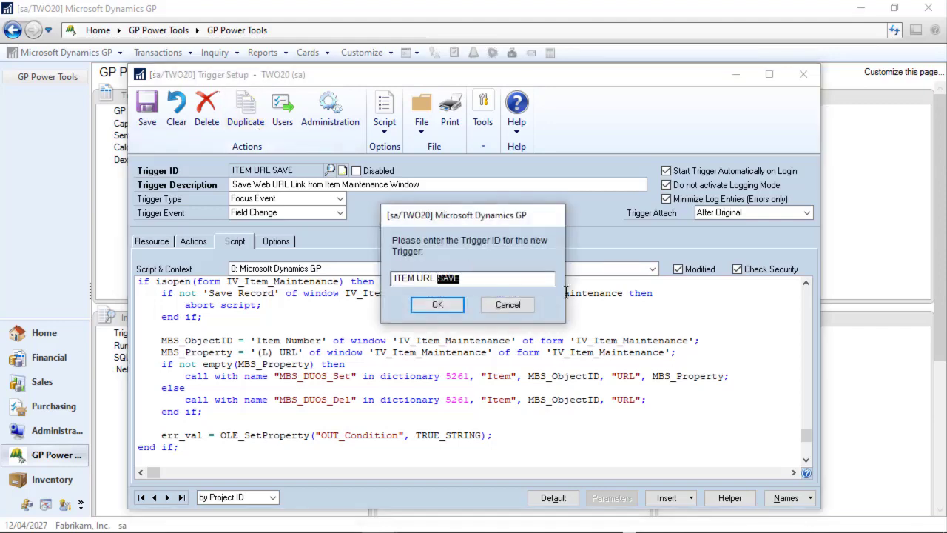
text(READ)
key(Return)
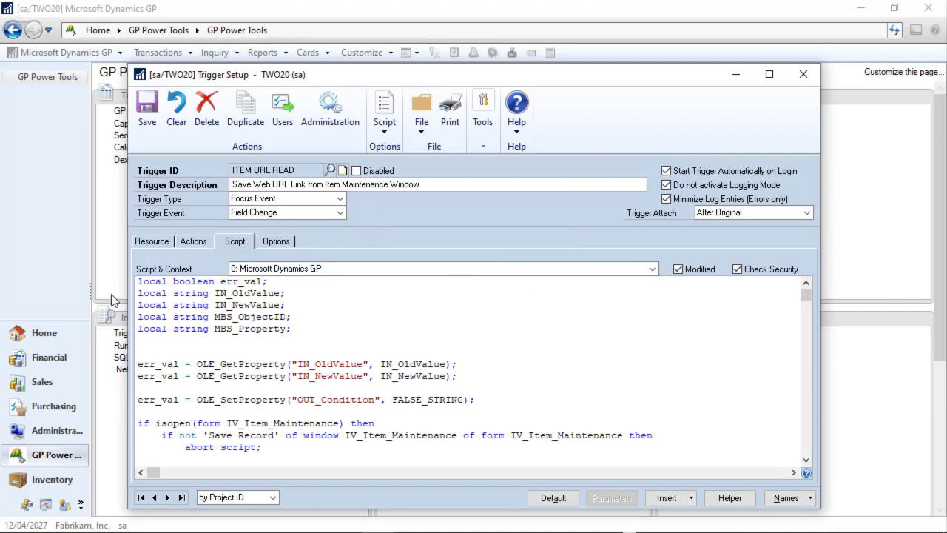
Change the duplicated trigger's description to "Read Web URL Link to Item Maintenance Window"
click(241, 185)
double_click(240, 185)
text(Read)
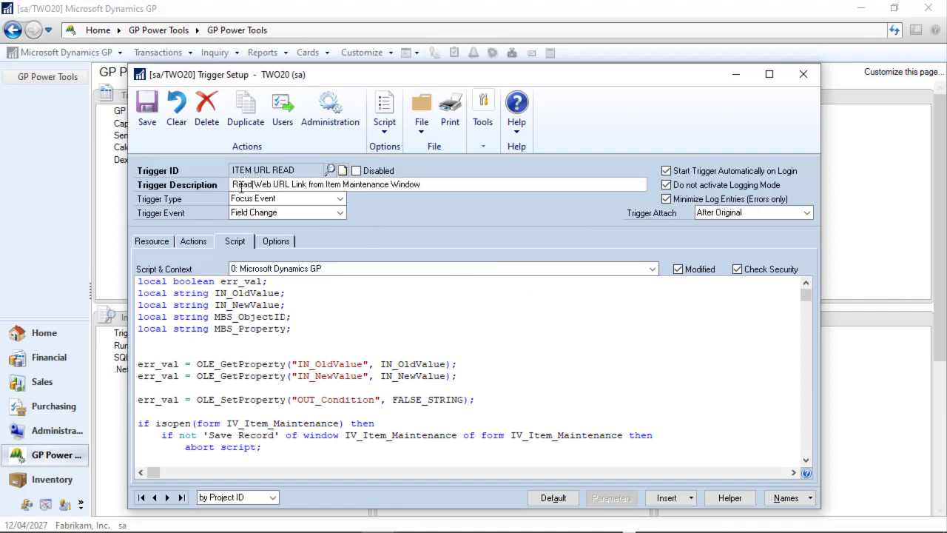
double_click(316, 184)
text(to)
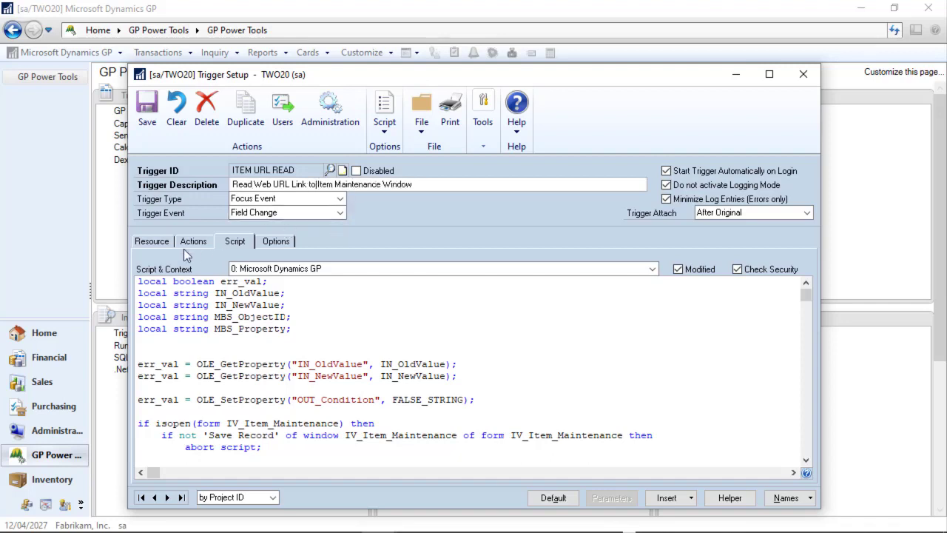
Set the trigger's resource field to 'Display Existing Record' of Item Maintenance and replace the current script with the default code
click(152, 242)
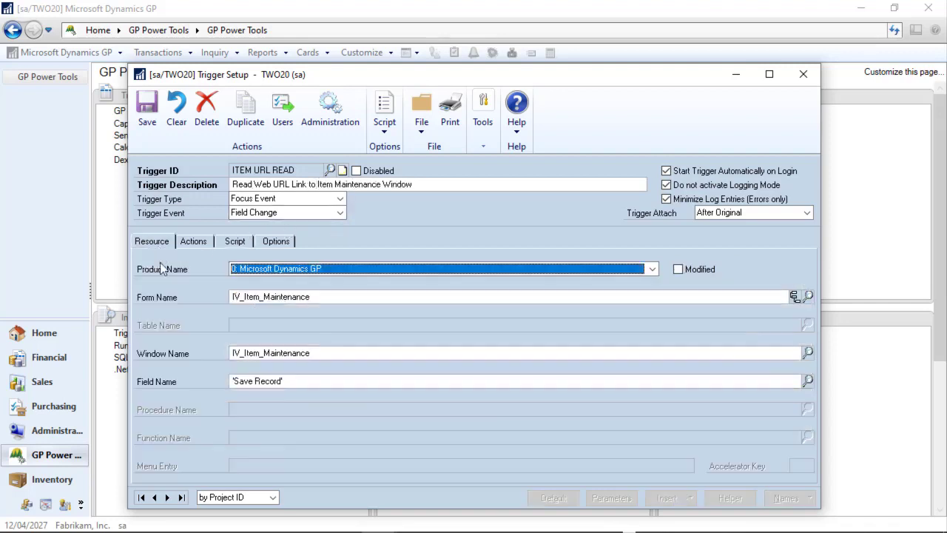
click(808, 381)
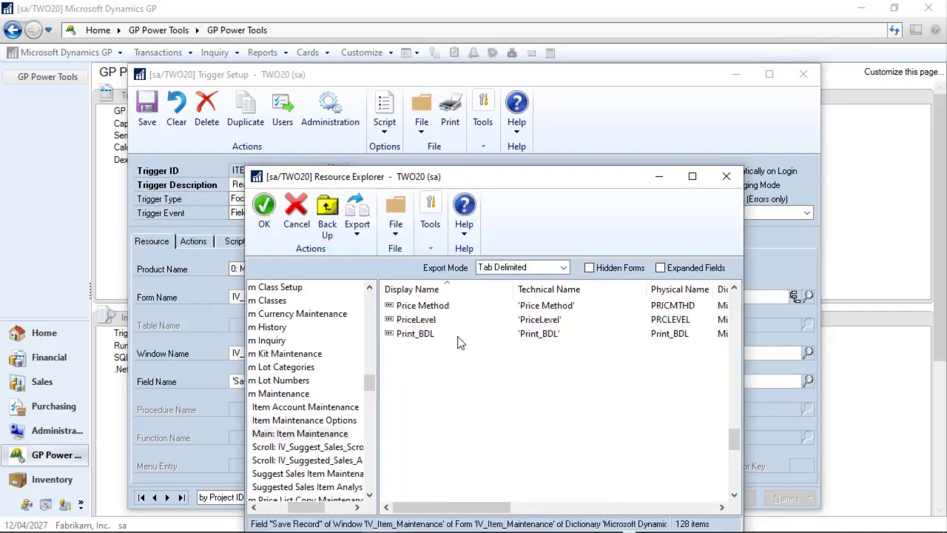
click(439, 424)
key(d)
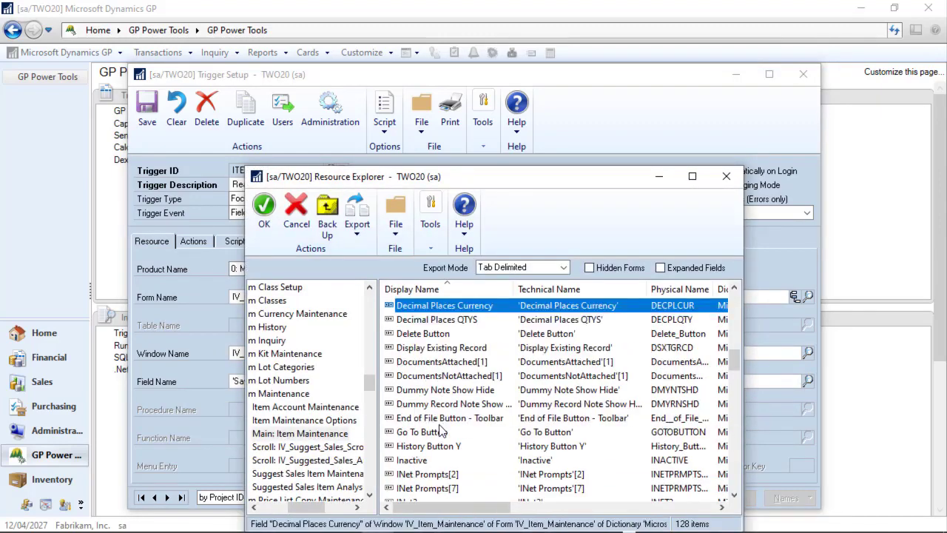
double_click(442, 348)
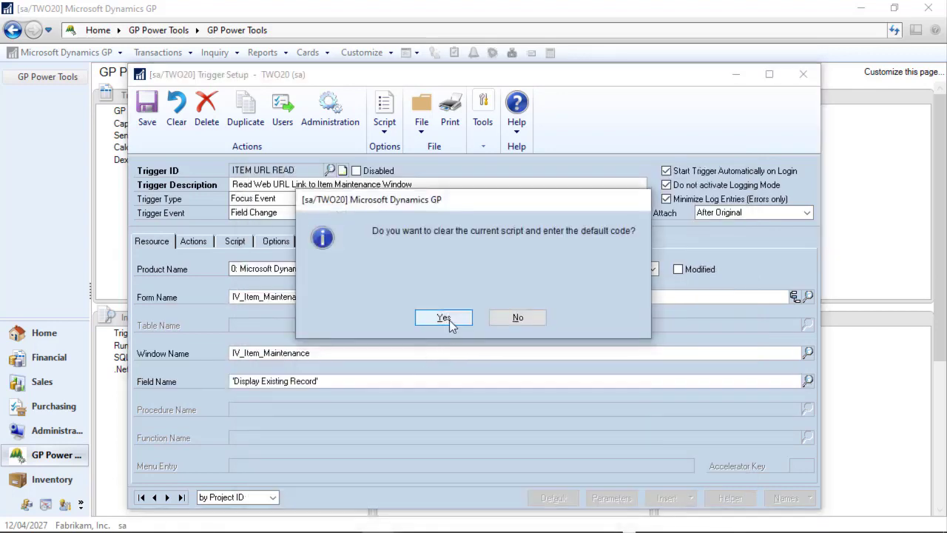
click(447, 317)
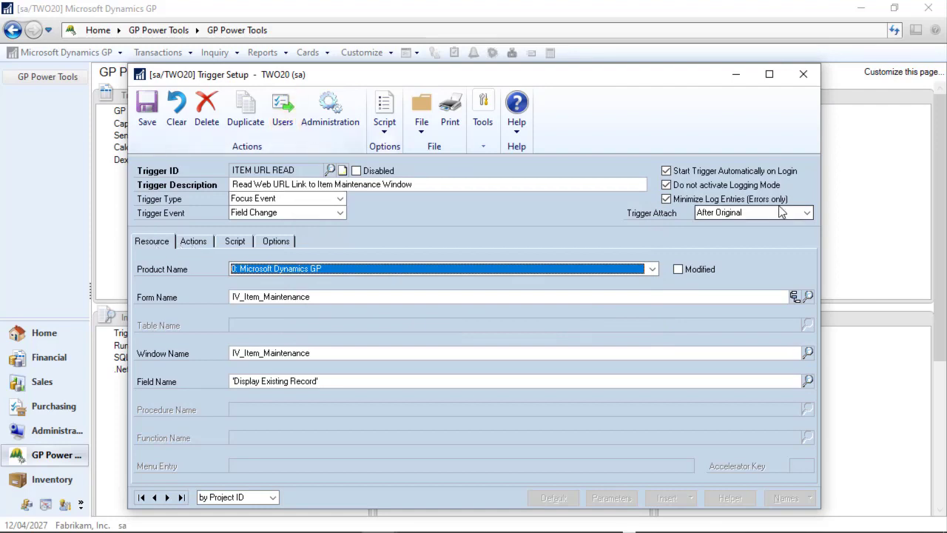
Review the ITEM URL READ trigger's actions, project options and default script
click(190, 246)
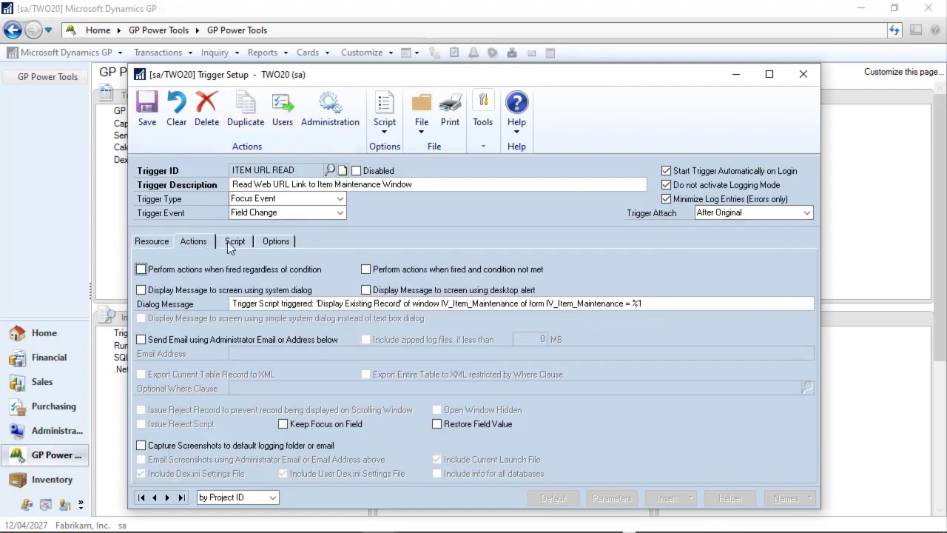
click(232, 246)
click(281, 245)
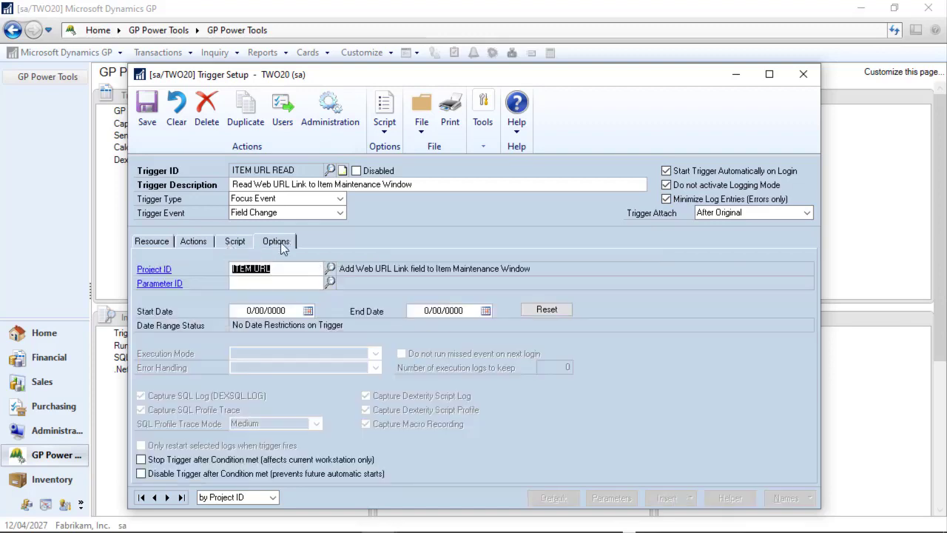
click(233, 246)
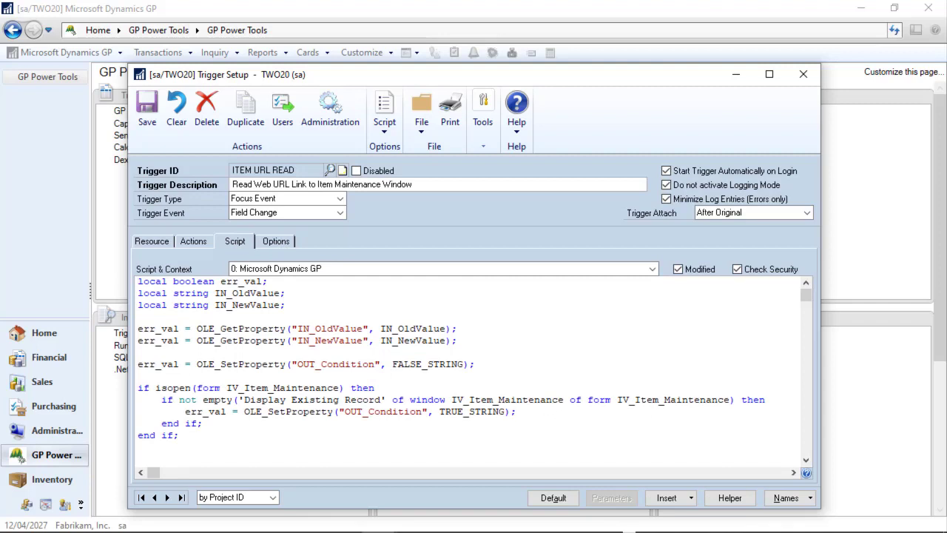
key(alt+Tab)
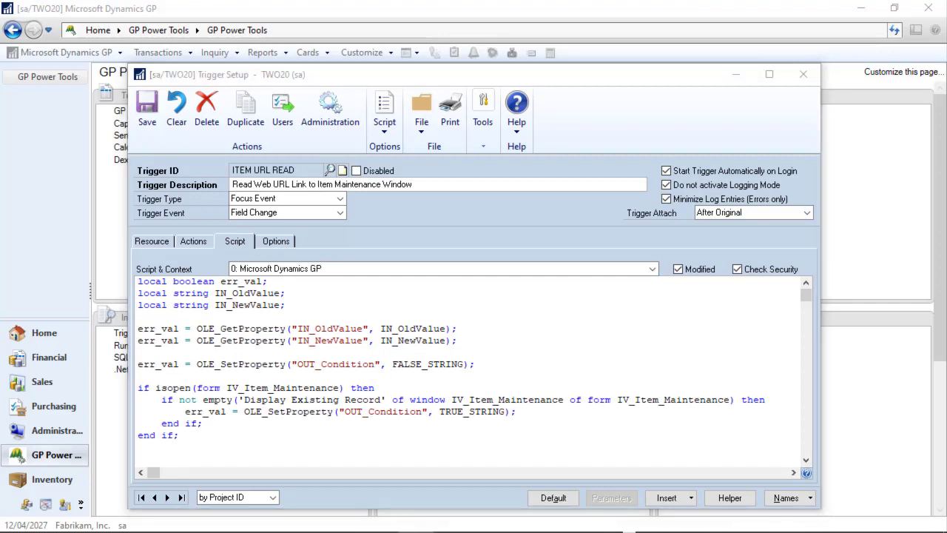
Remove the nested 'Display Existing Record' condition and its end if from the script, keeping the OUT_Condition TRUE_STRING line inside the isopen block
click(449, 400)
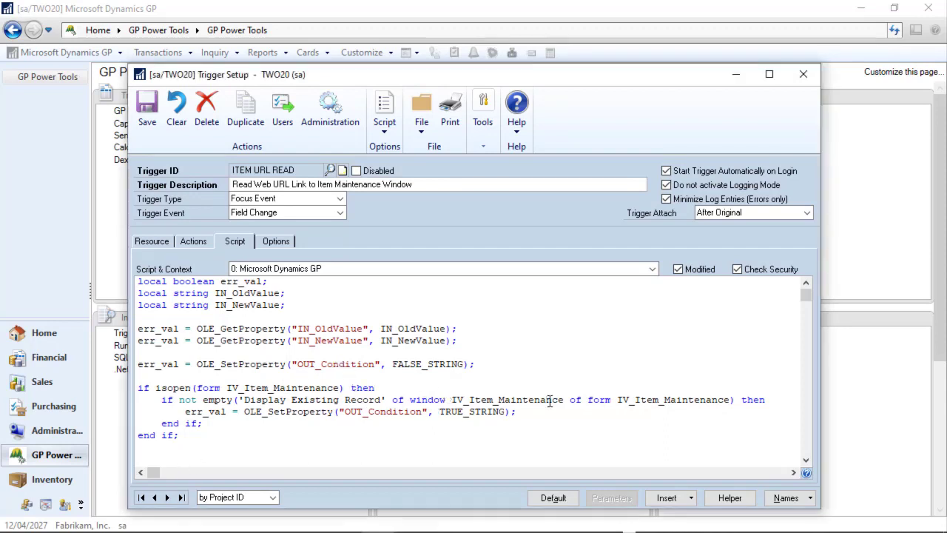
key(ctrl+shift+Right)
key(Right)
key(Home)
key(shift+Down)
key(Delete)
key(Return)
key(Down)
key(shift+Down)
key(Delete)
key(Delete)
key(Delete)
key(Delete)
key(Delete)
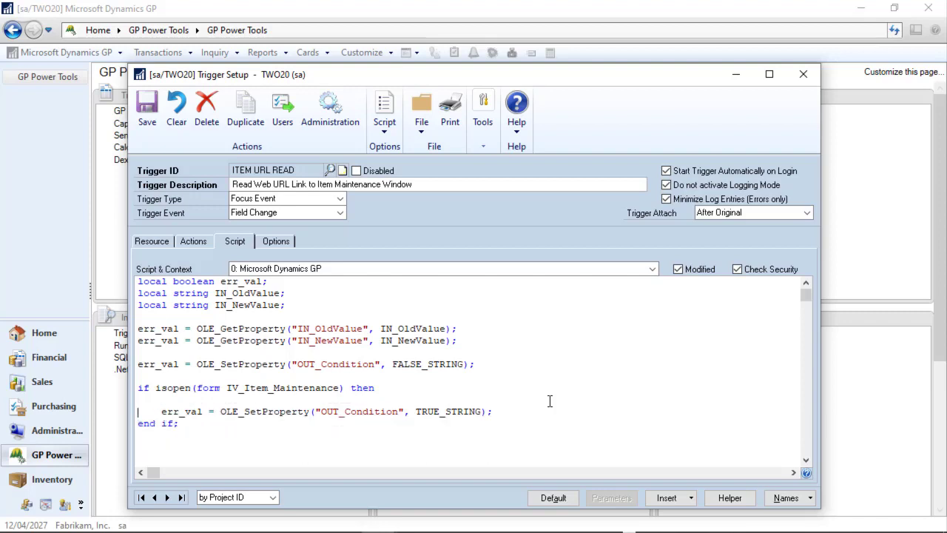
Insert the Get a DUOS Property helper function on a new line inside the isopen block
key(Up)
key(Return)
key(Return)
key(Up)
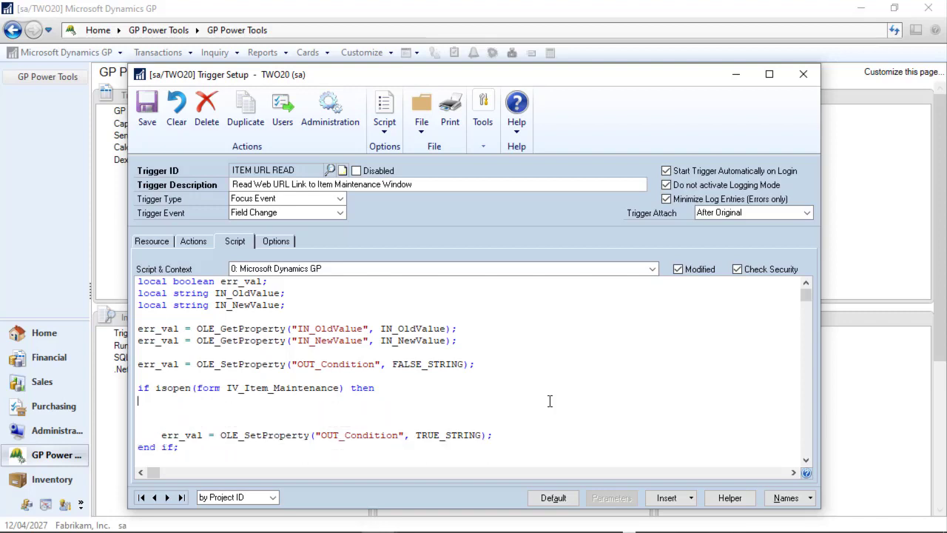
click(730, 499)
click(320, 250)
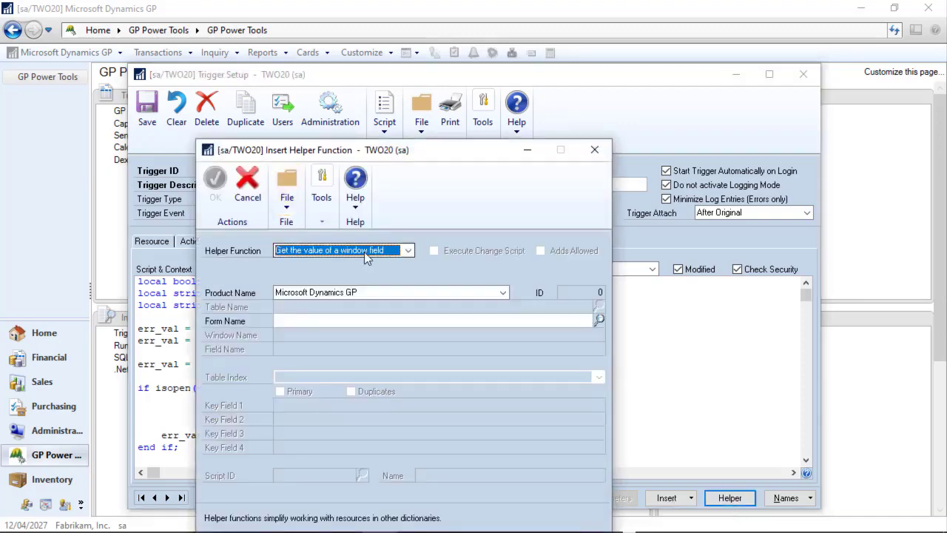
click(406, 251)
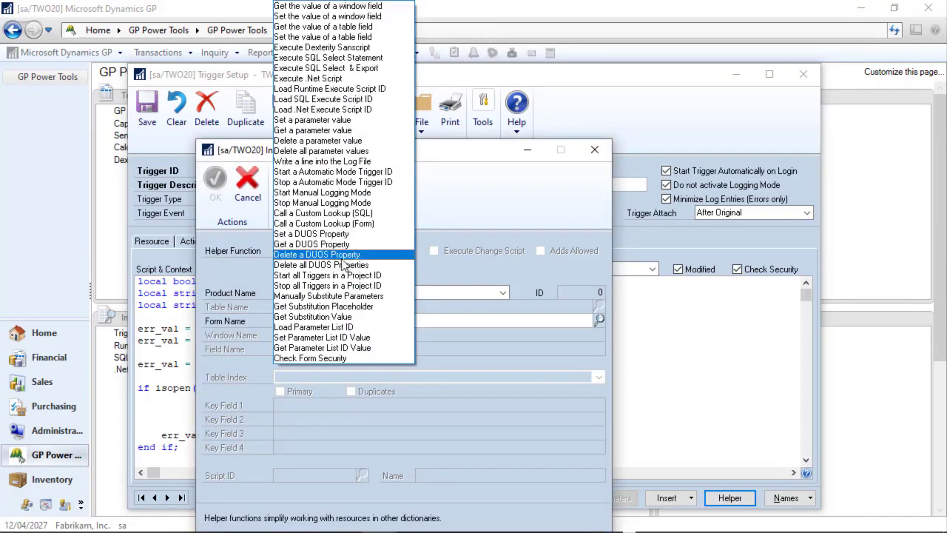
click(310, 244)
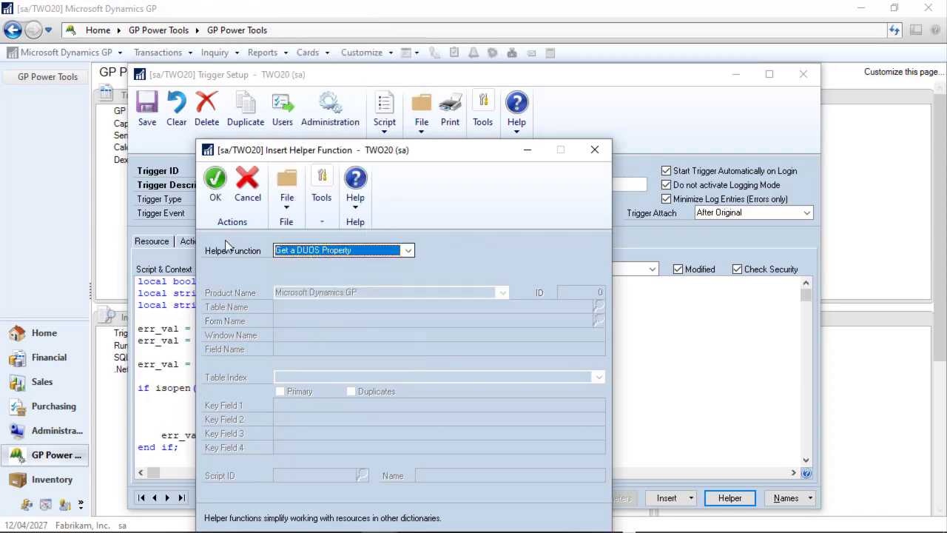
click(215, 182)
click(496, 440)
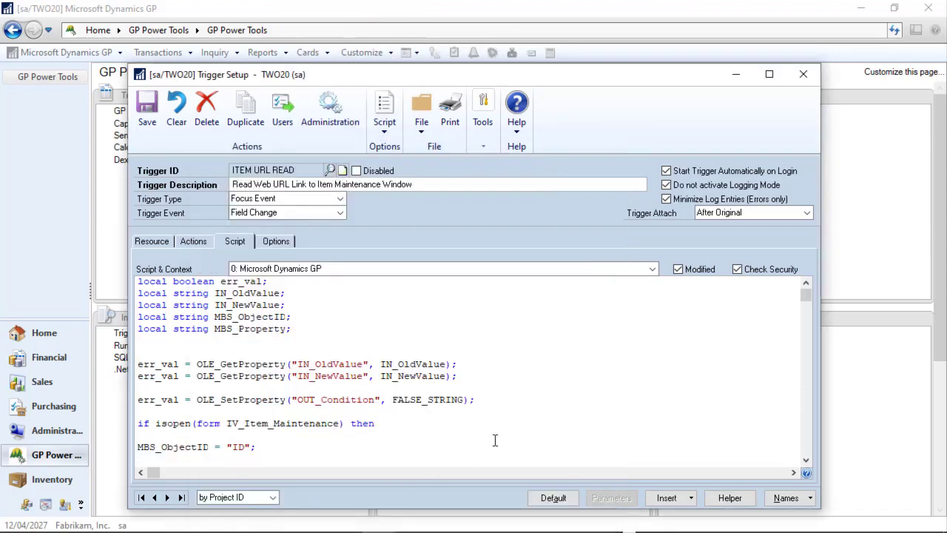
Replace the "ID" value of MBS_ObjectID with the 'Item Number' field of the Item Maintenance window
scroll(495, 440, down, 2)
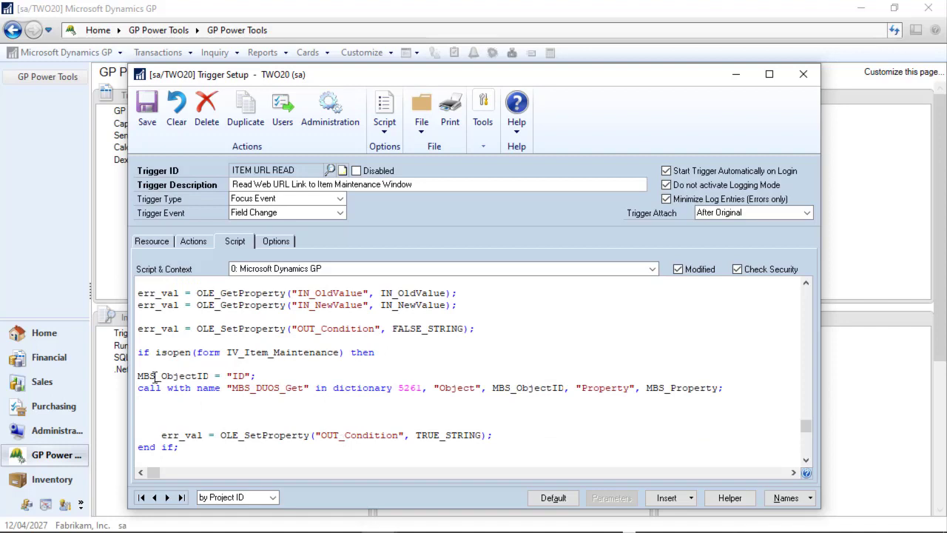
drag(227, 376, 253, 377)
click(788, 498)
click(788, 413)
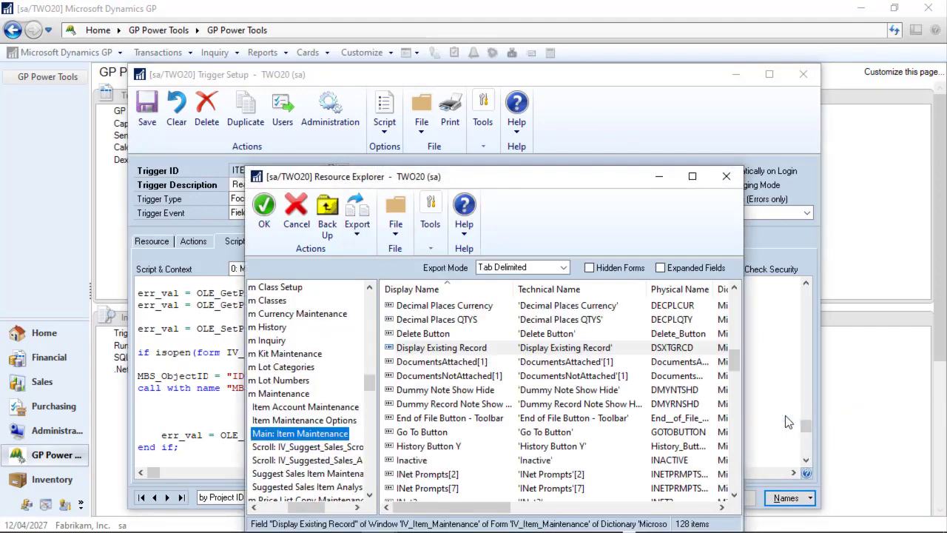
click(444, 378)
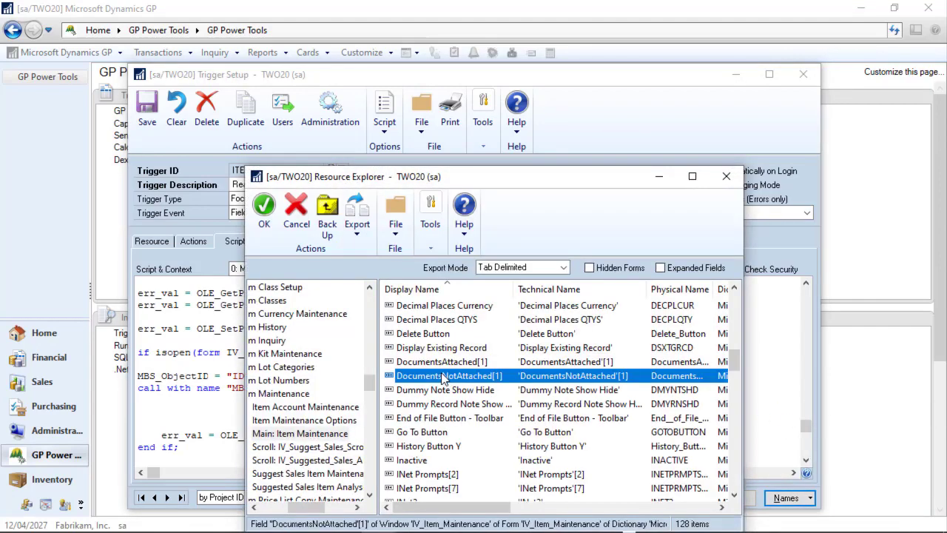
text(it)
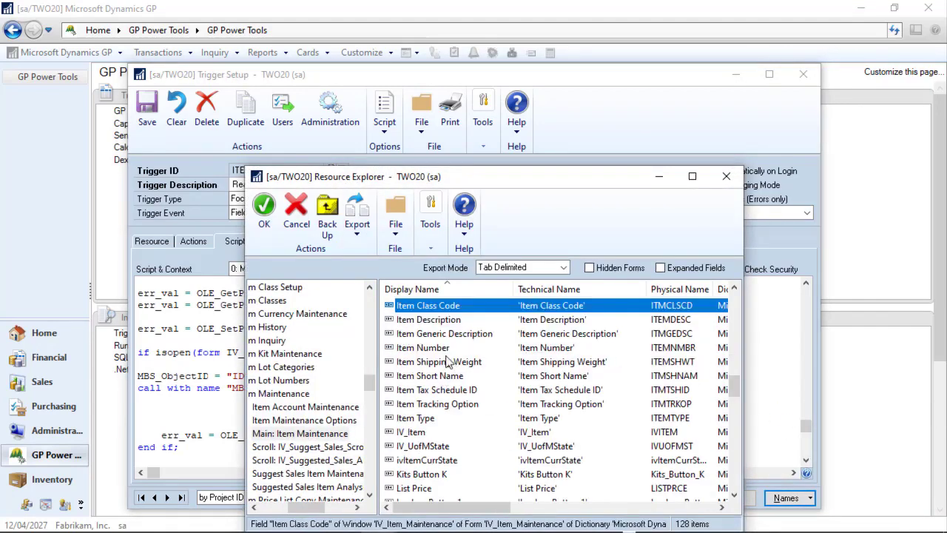
double_click(436, 348)
scroll(491, 412, down, 3)
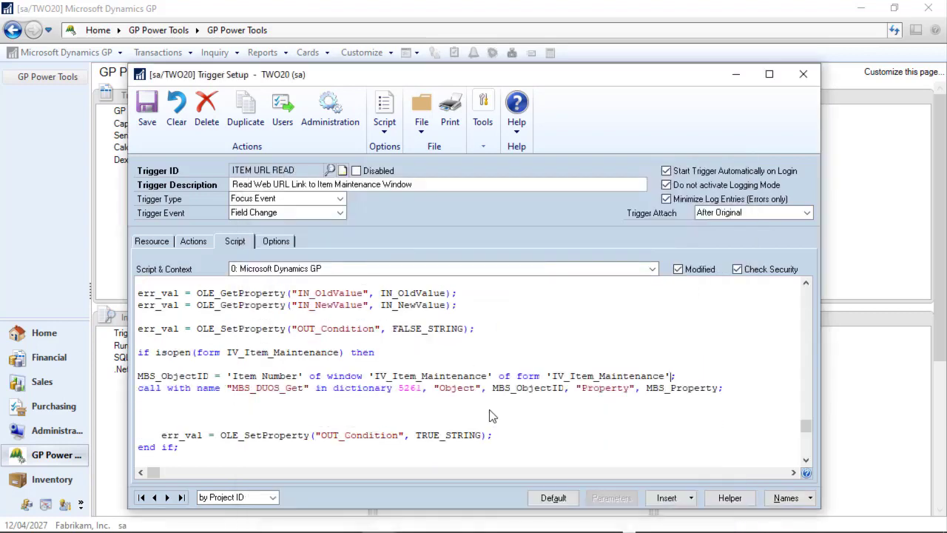
Set the MBS_DUOS_Get call's object to "Item" and property to "URL", and indent the two helper lines
double_click(454, 378)
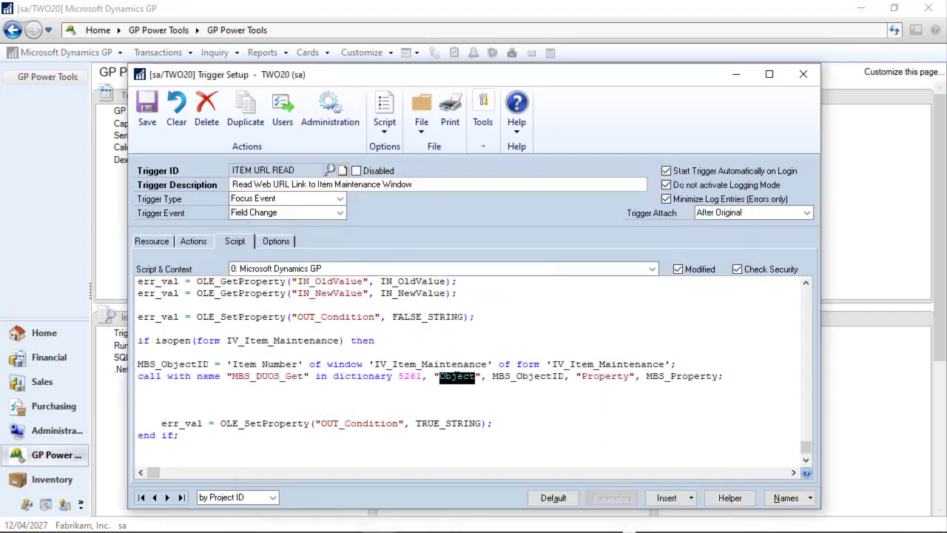
text(Item)
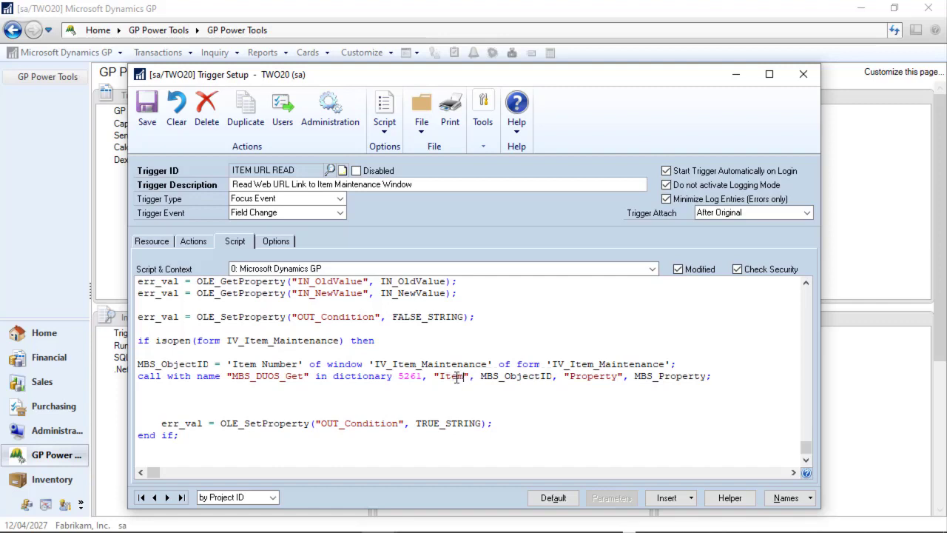
double_click(596, 377)
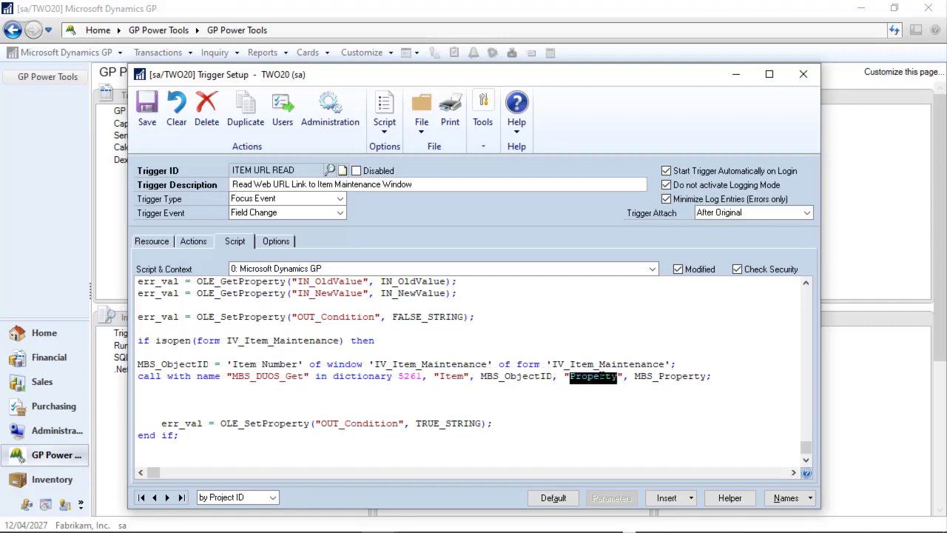
text(URL)
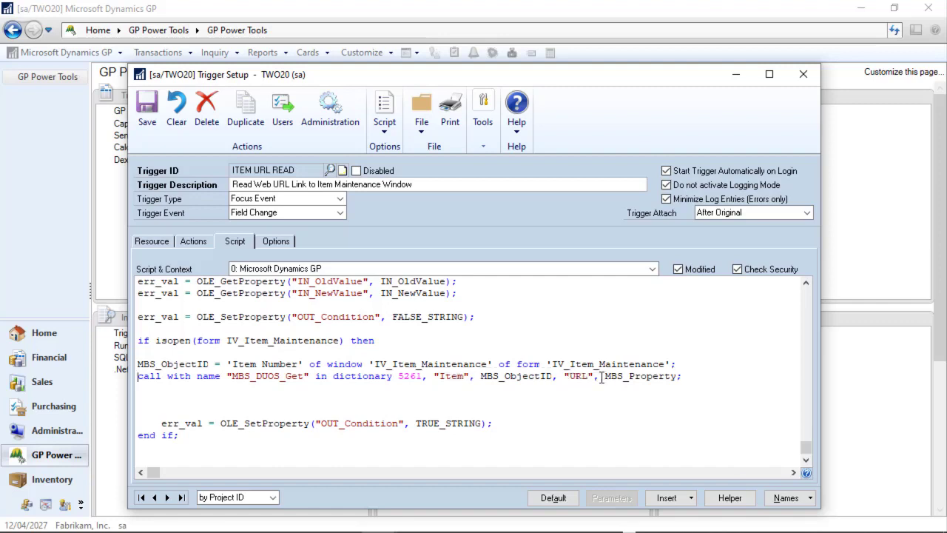
key(shift+Down)
key(shift+Down)
key(Tab)
key(Down)
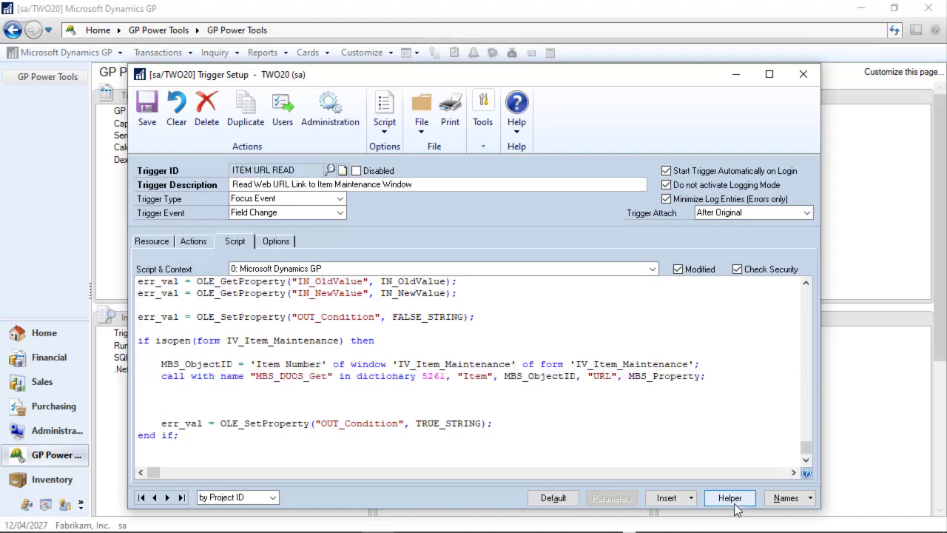
Insert the '(L) Vendors' field reference of Item Maintenance below the MBS_DUOS_Get call and rename its field to '(L) URL'
click(786, 497)
click(814, 412)
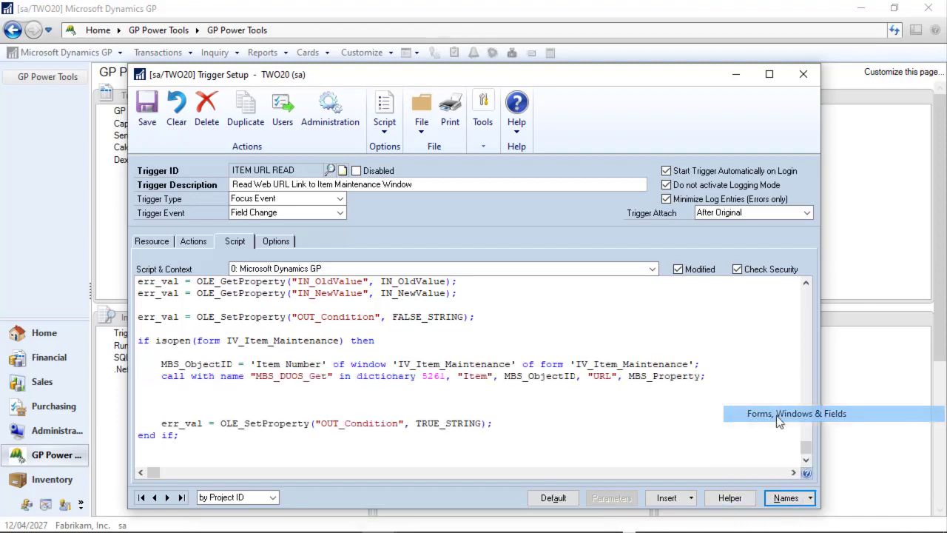
scroll(515, 389, up, 10)
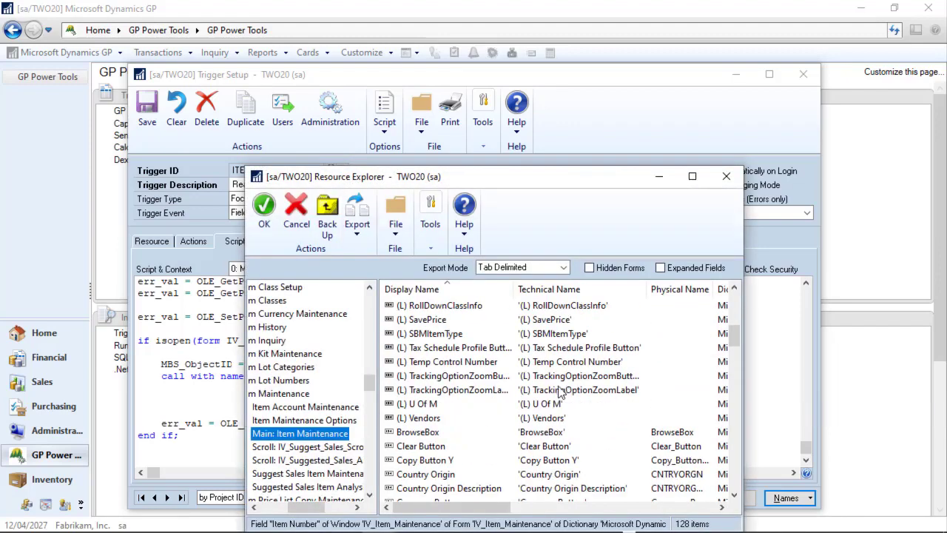
double_click(436, 418)
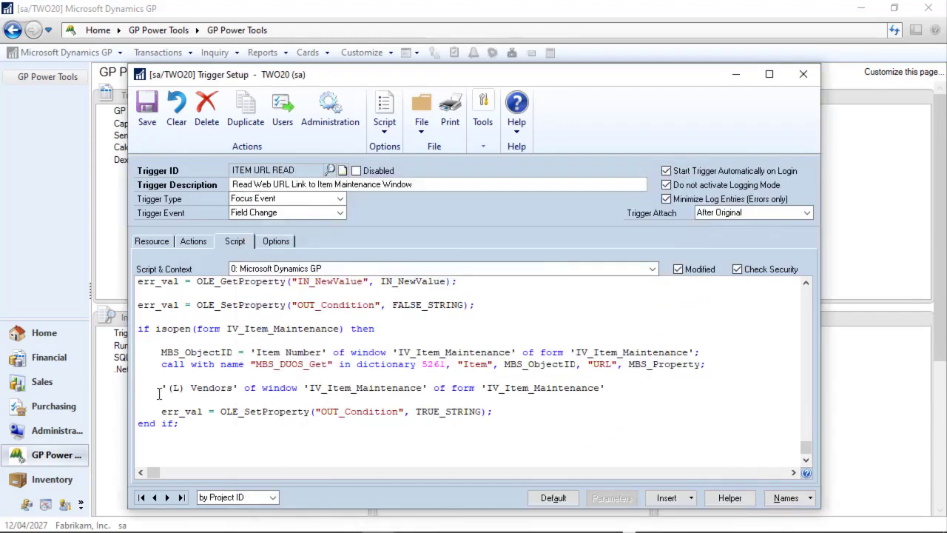
double_click(207, 392)
text(URL)
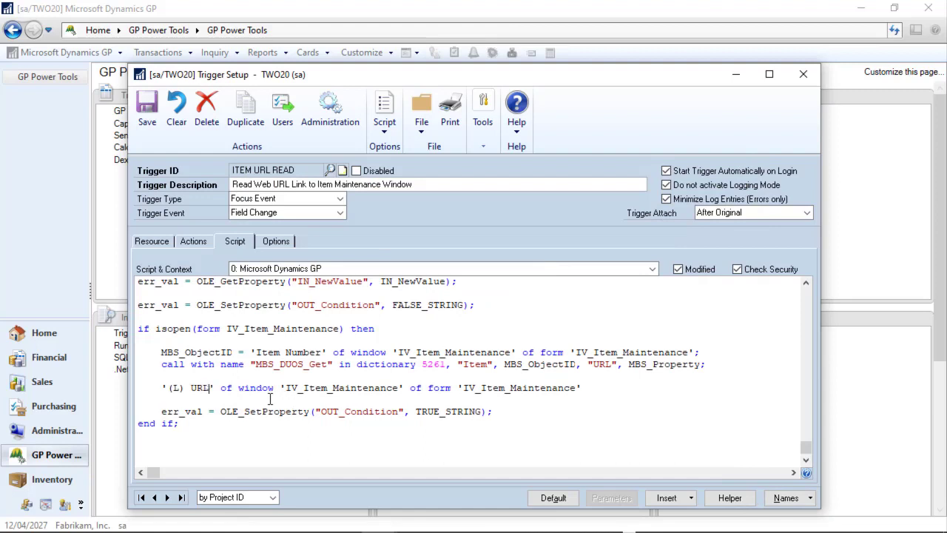
Assign MBS_Property to the '(L) URL' field in the script, then save the trigger and close its setup window
double_click(670, 365)
key(ctrl+c)
click(599, 390)
text(=)
key(ctrl+v)
text(;)
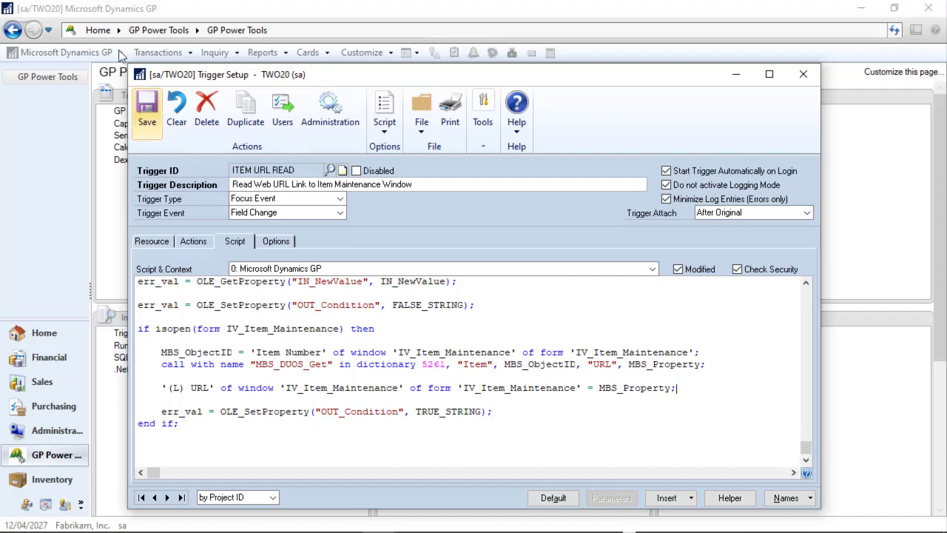
click(145, 110)
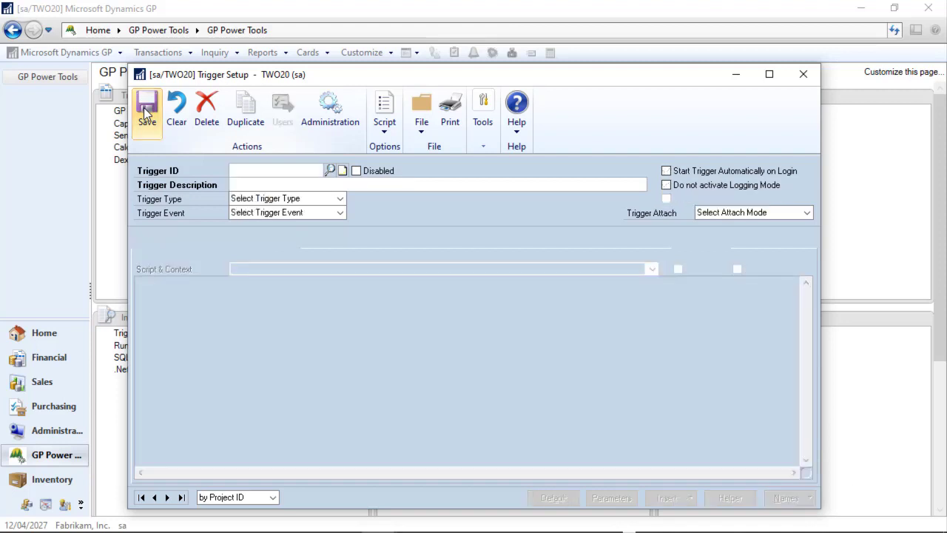
click(807, 83)
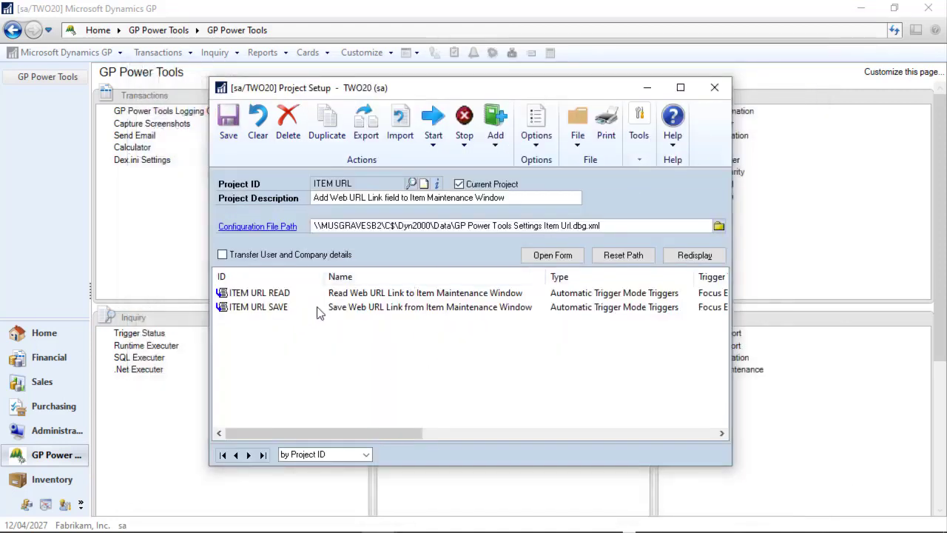
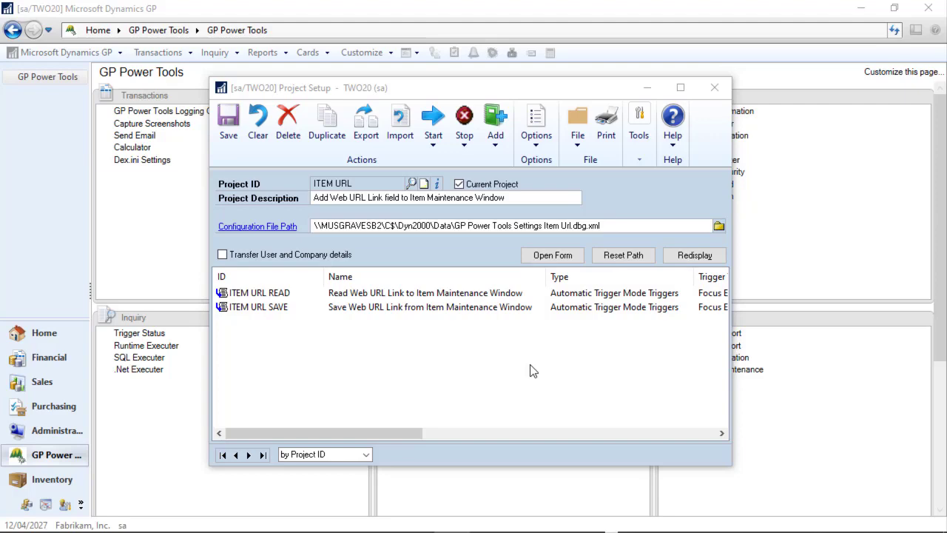
Add a new project trigger with ID ITEM URL DEL and description "Delete Web URL Link with Item Master Table"
click(497, 146)
click(529, 164)
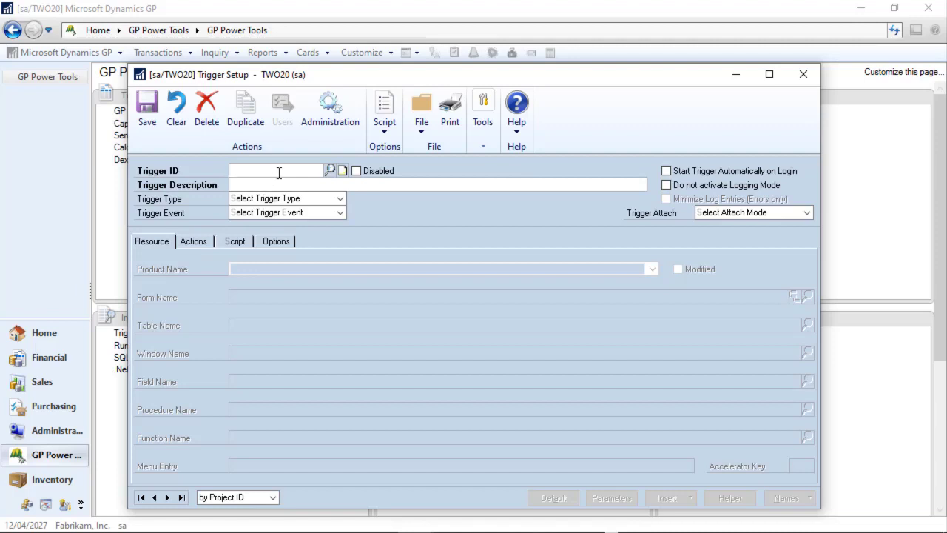
text(ITEM URL DEL)
key(Tab)
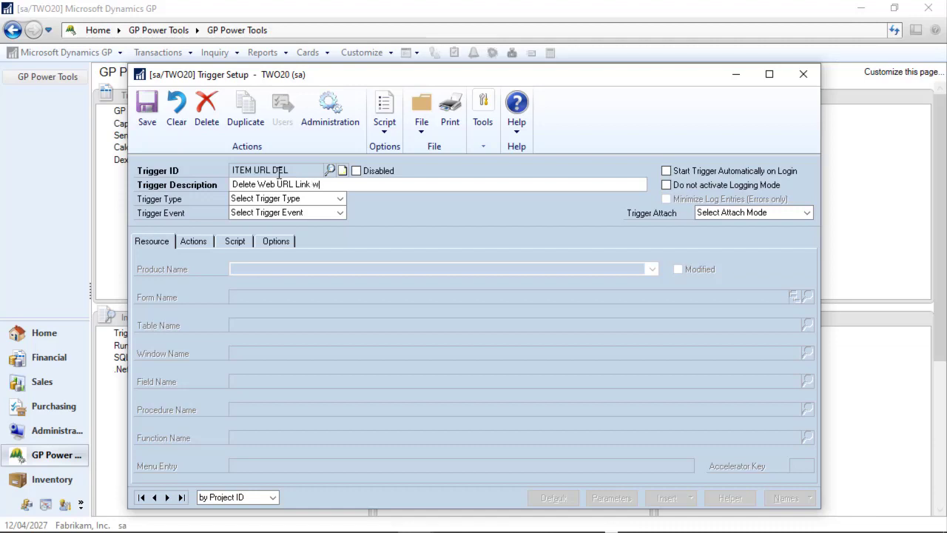
text(tem Master Table)
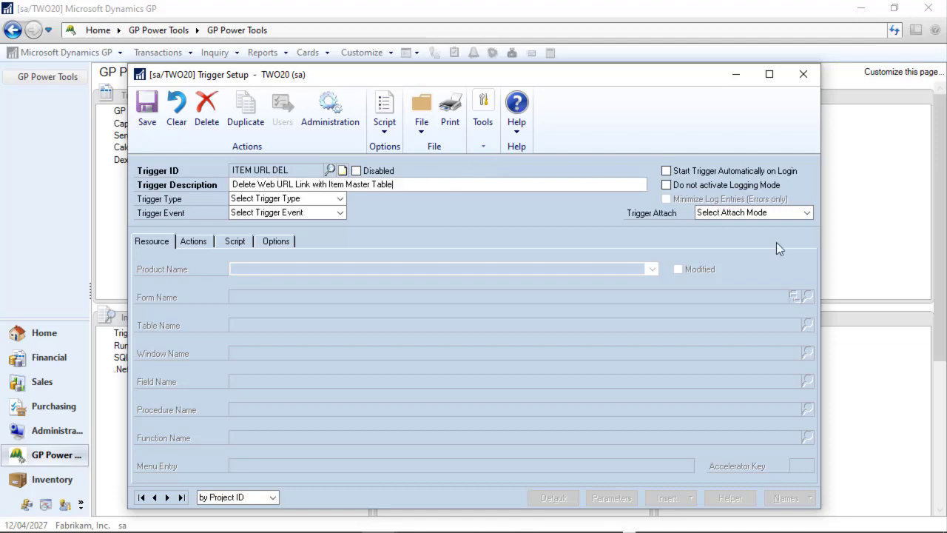
Enable automatic start on login for only the sa user, with logging mode not activated and log entries minimized
click(666, 171)
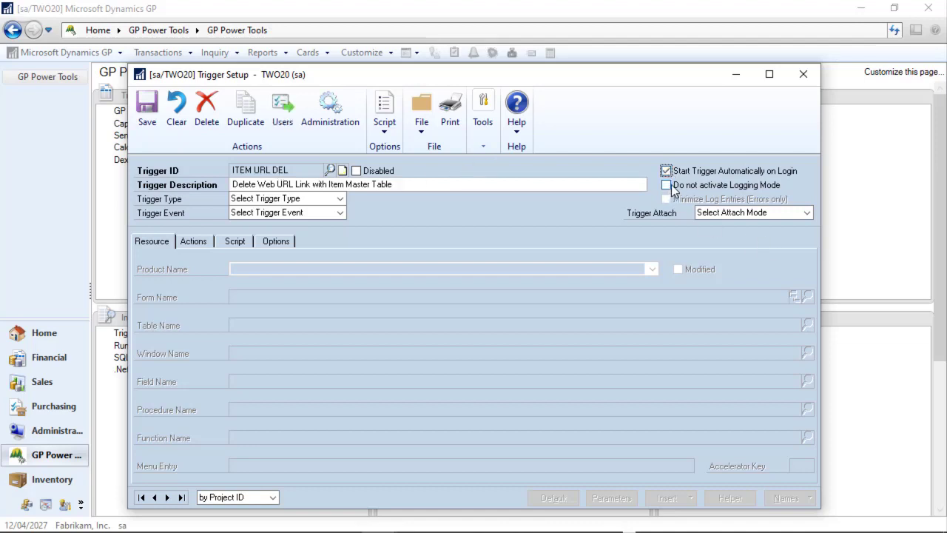
click(668, 186)
click(668, 201)
click(282, 107)
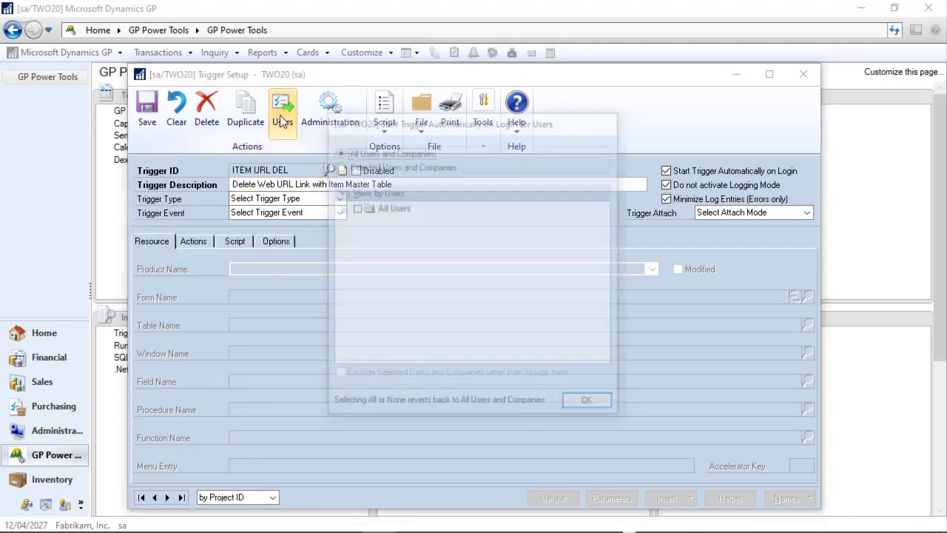
click(340, 208)
click(369, 247)
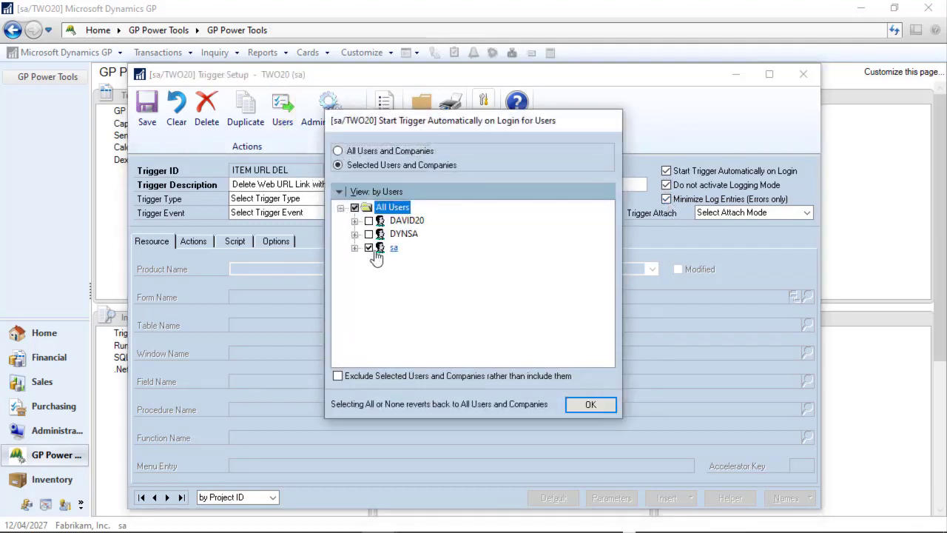
click(582, 405)
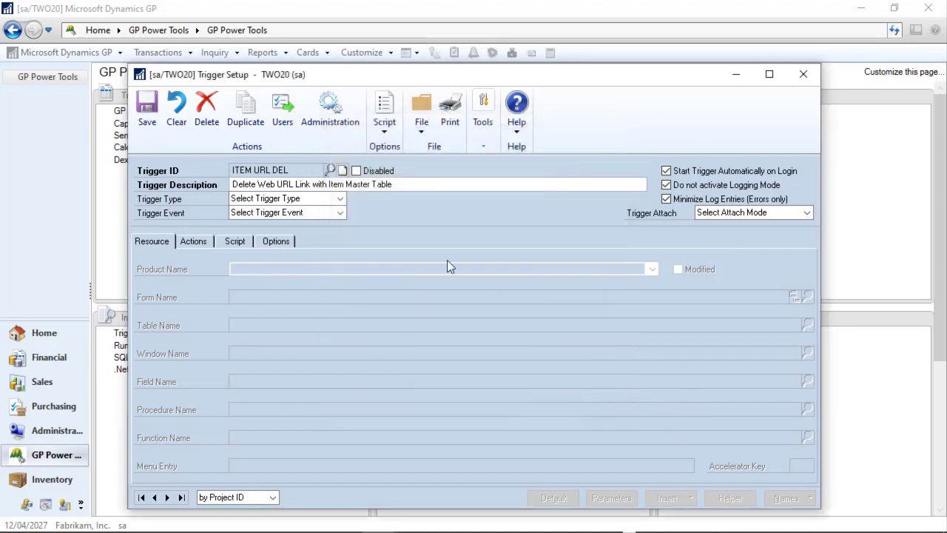
Make the ITEM URL DEL trigger a Table trigger on the Delete Record event, attached After Table Event
click(335, 200)
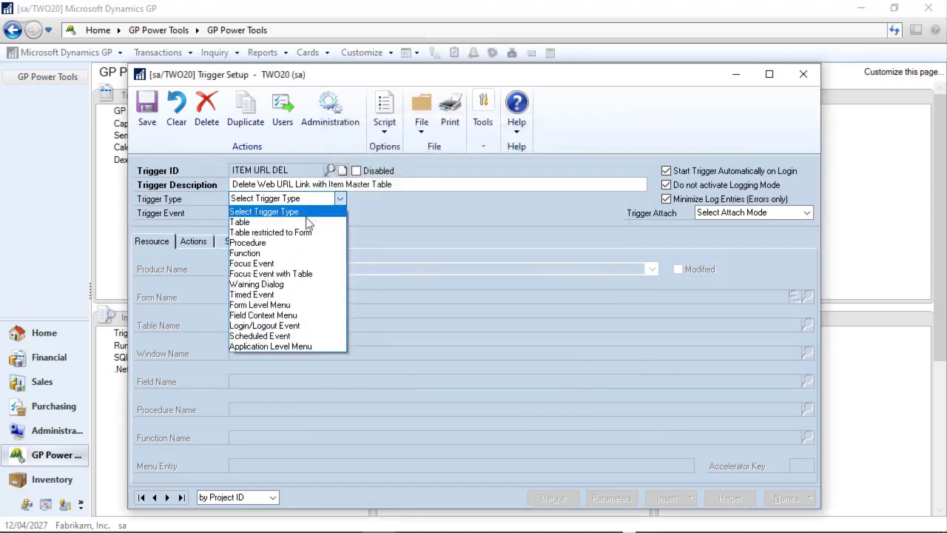
click(305, 222)
click(334, 215)
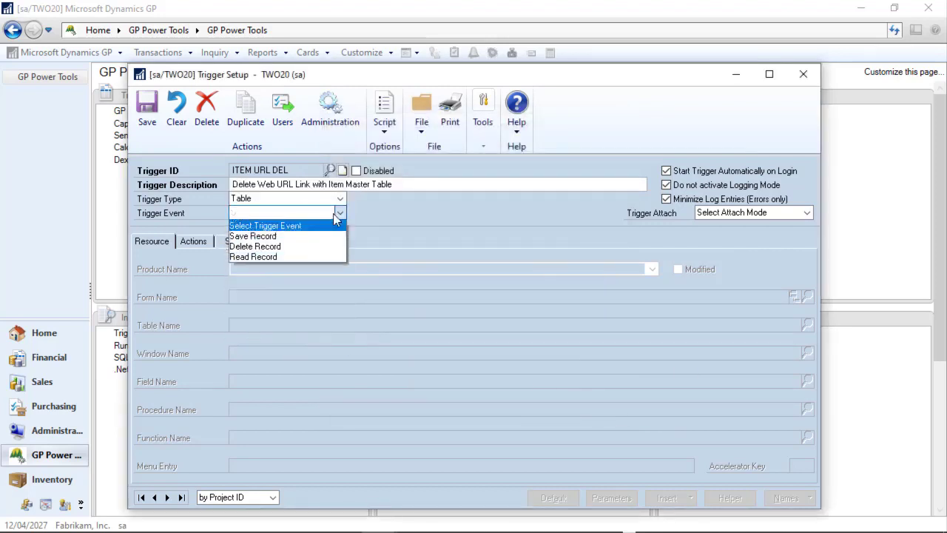
click(300, 246)
click(777, 213)
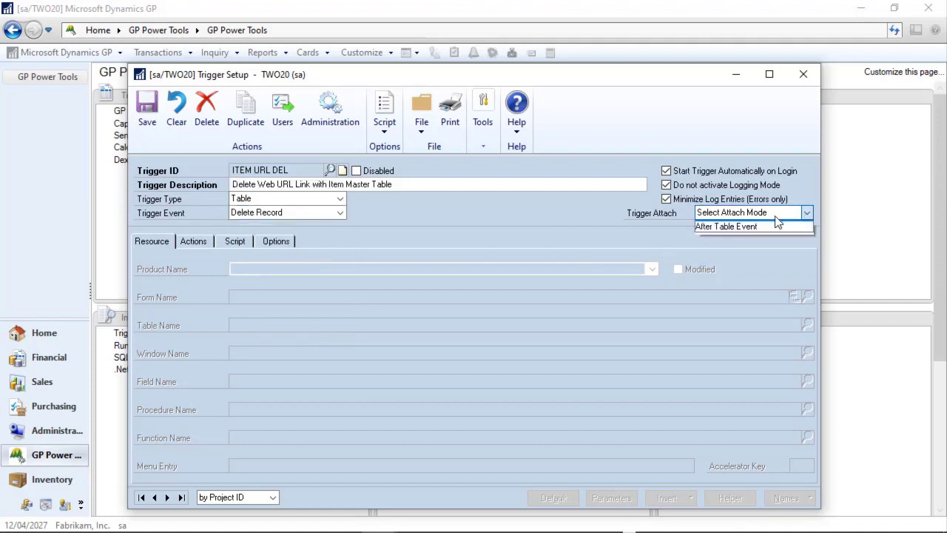
click(737, 238)
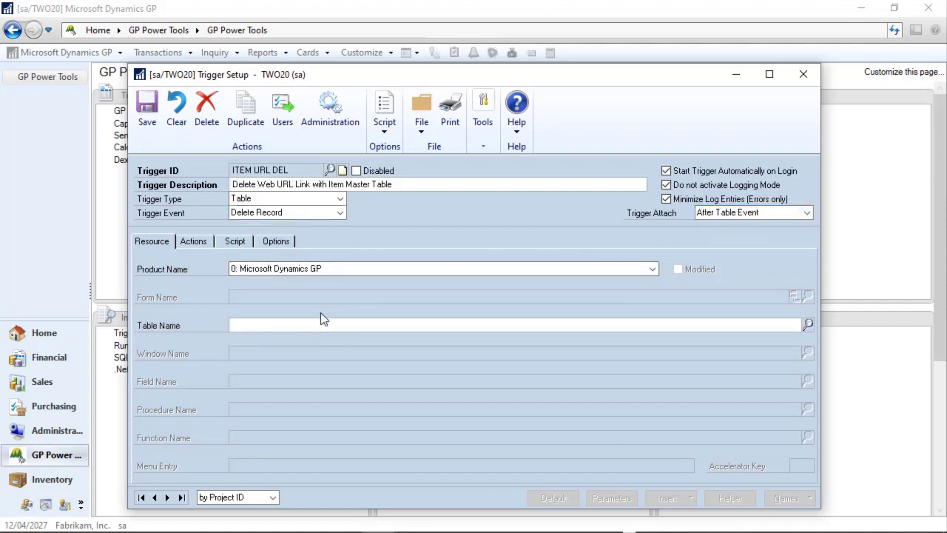
Look up the trigger's table by browsing all tables in the Inventory series of the Microsoft Dynamics GP dictionary
click(808, 324)
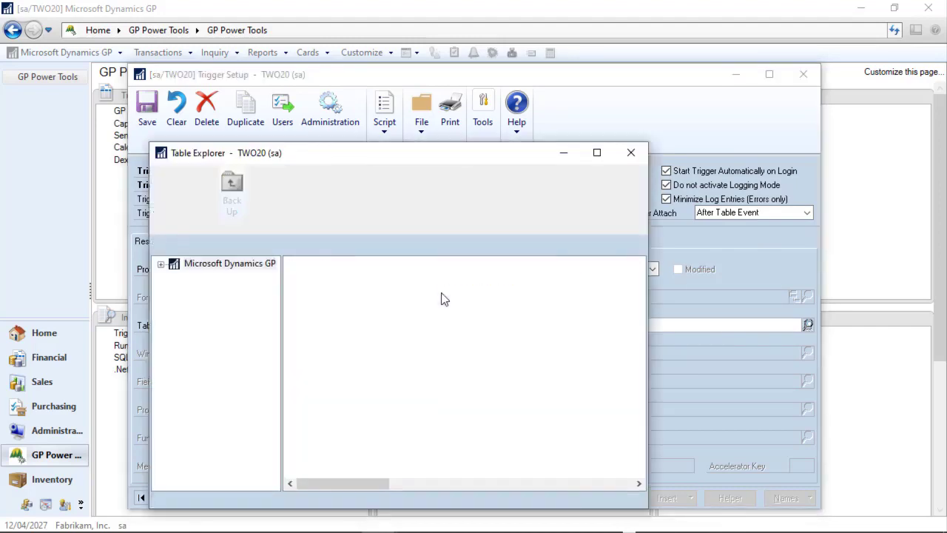
double_click(348, 465)
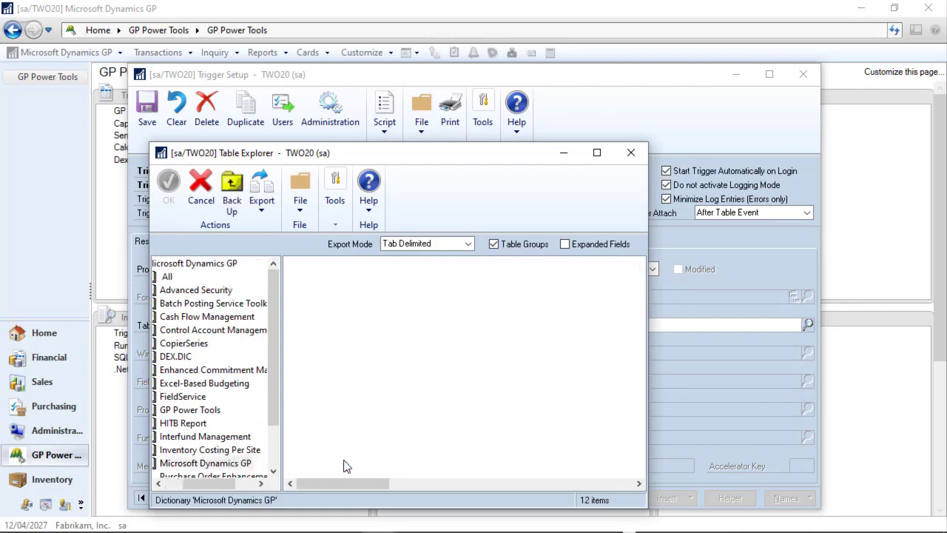
double_click(323, 354)
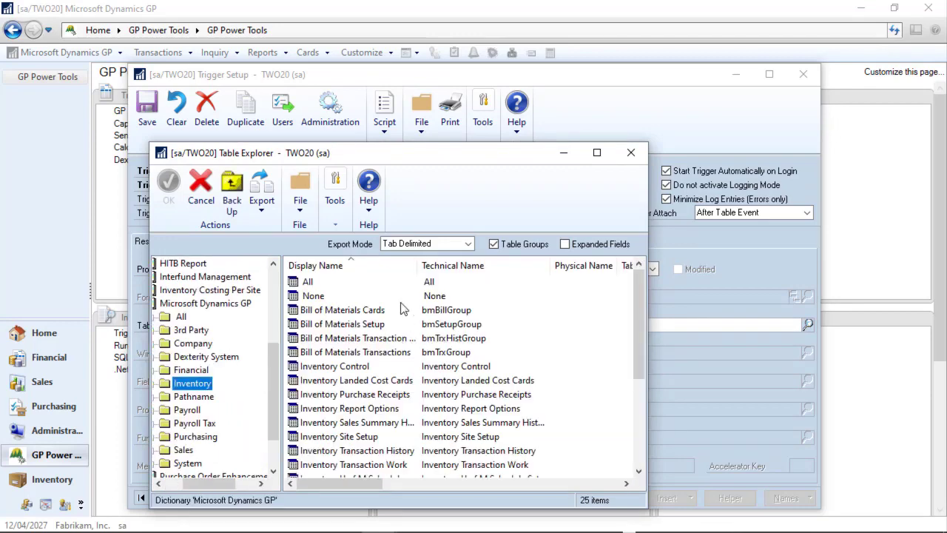
double_click(310, 283)
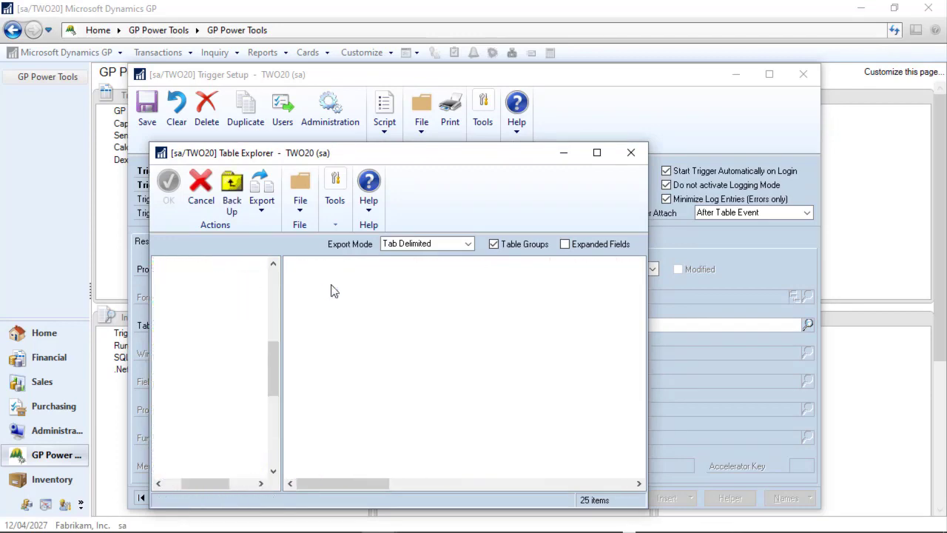
scroll(385, 326, down, 15)
click(390, 326)
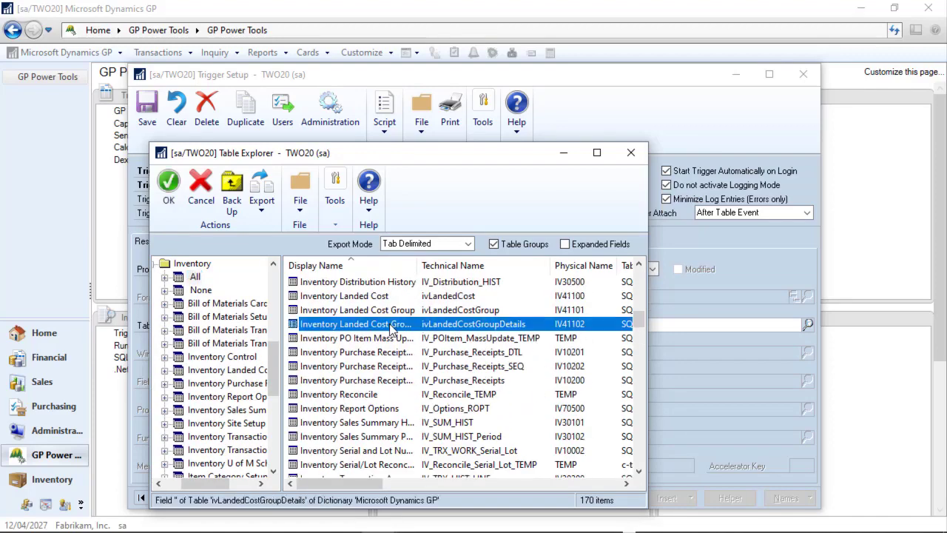
Pick the Item Number field of the Inventory Item Master table as the trigger's resource
text(item)
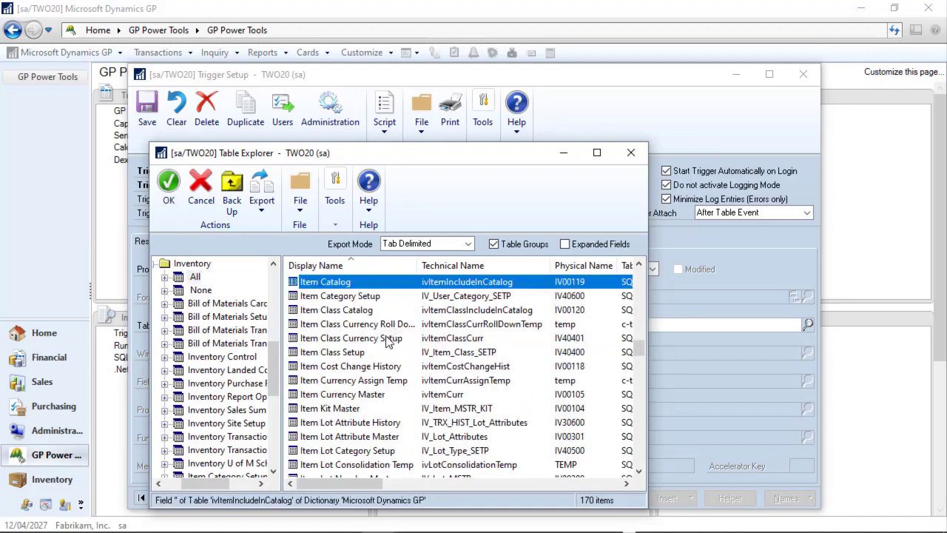
scroll(389, 346, down, 2)
double_click(361, 411)
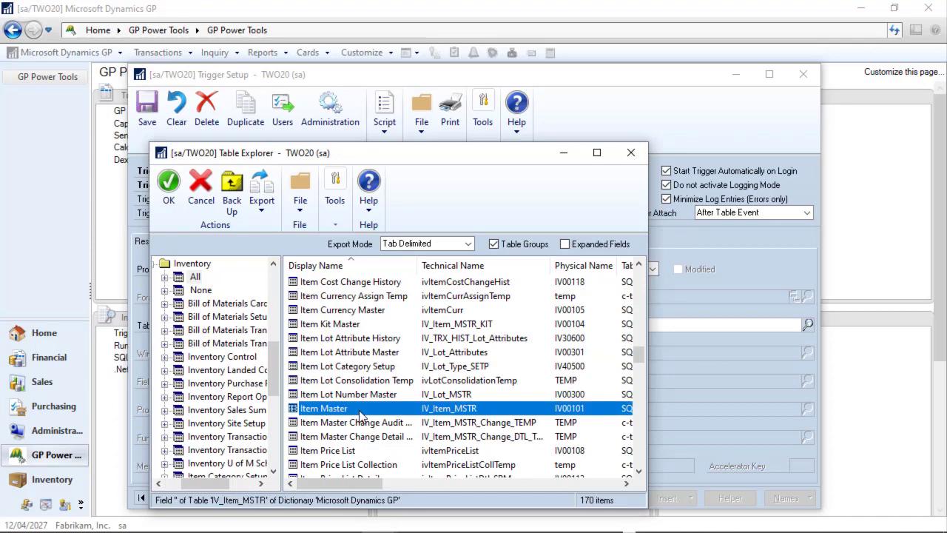
scroll(389, 417, down, 3)
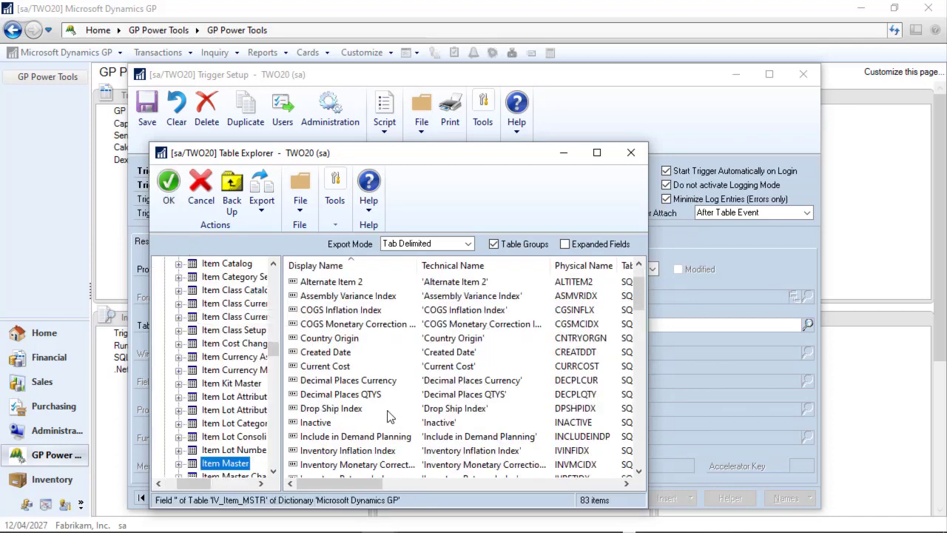
scroll(390, 416, down, 1)
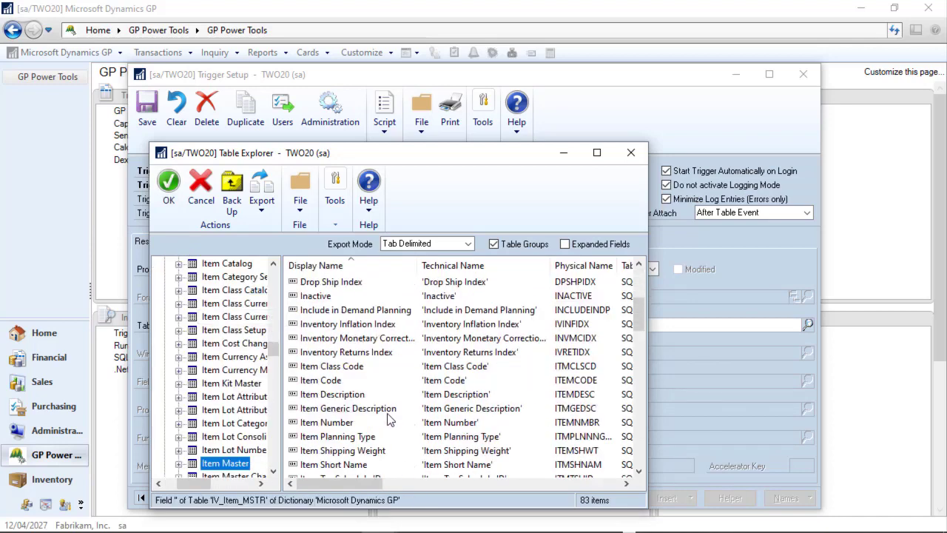
double_click(312, 422)
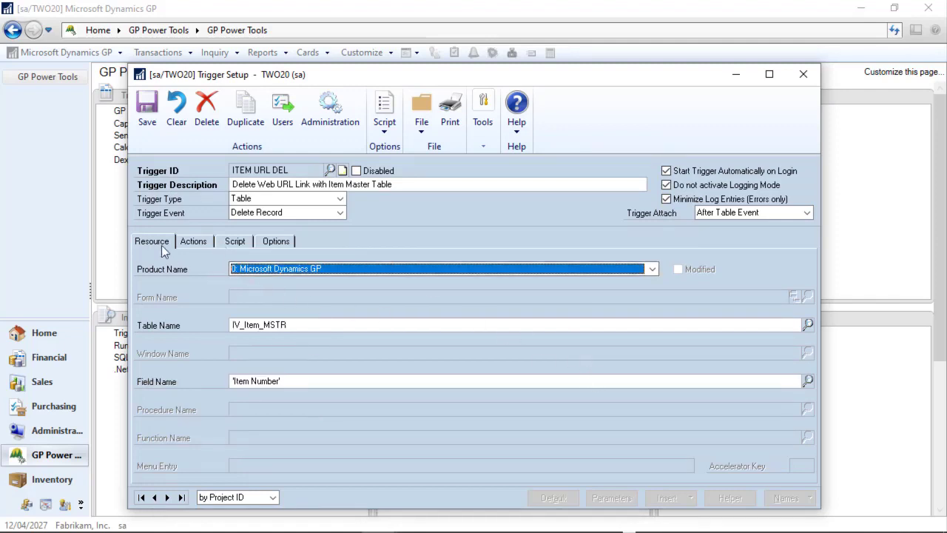
Insert the "Delete all DUOS Properties" helper function on blank lines inside the Item Number check of the trigger script
click(237, 242)
scroll(457, 390, down, 1)
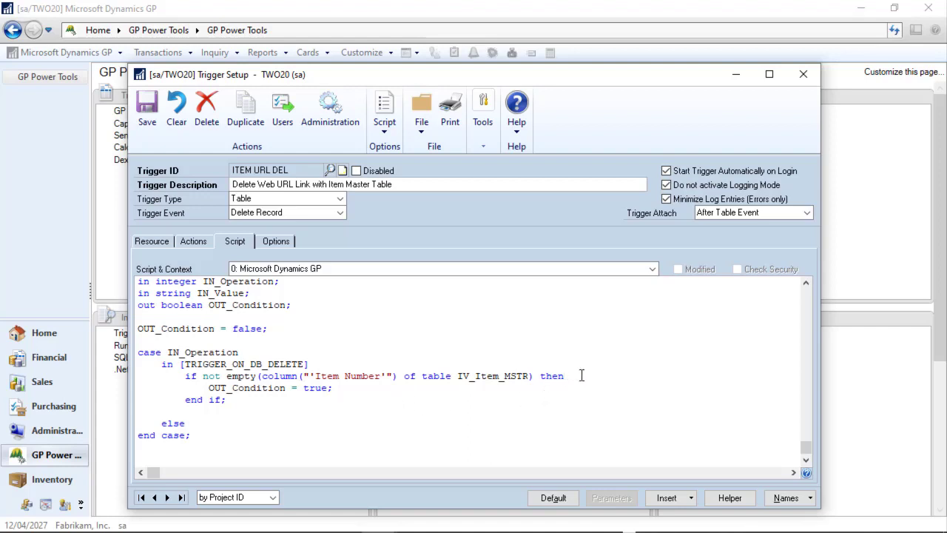
key(Return)
key(Return)
key(Return)
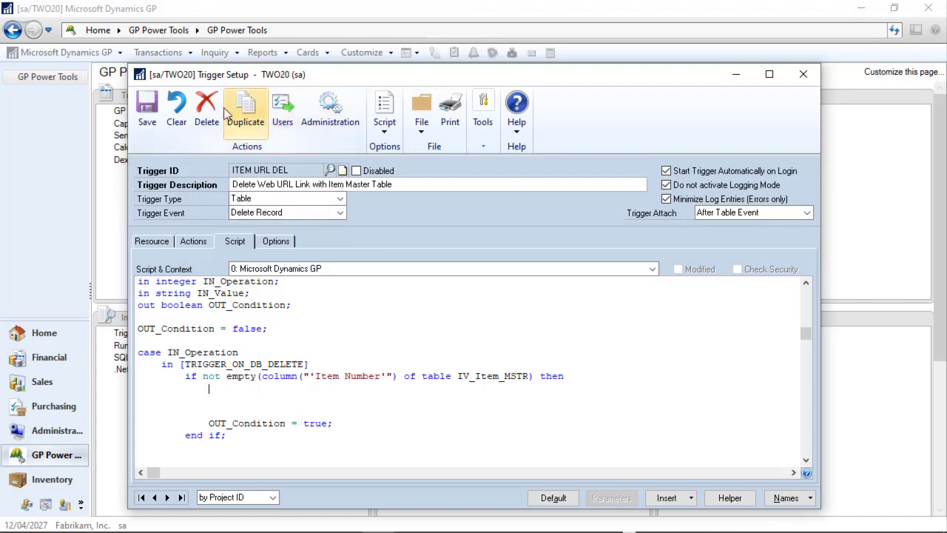
click(727, 497)
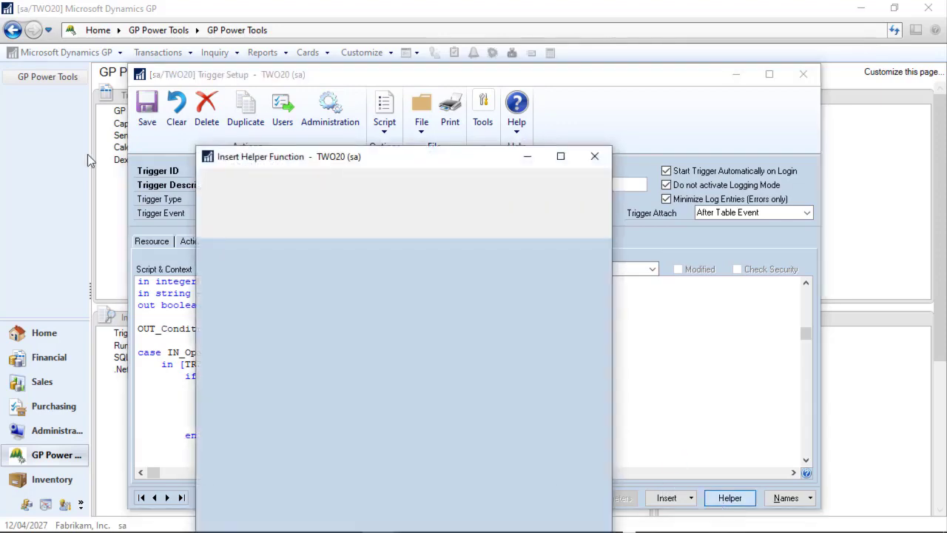
click(344, 251)
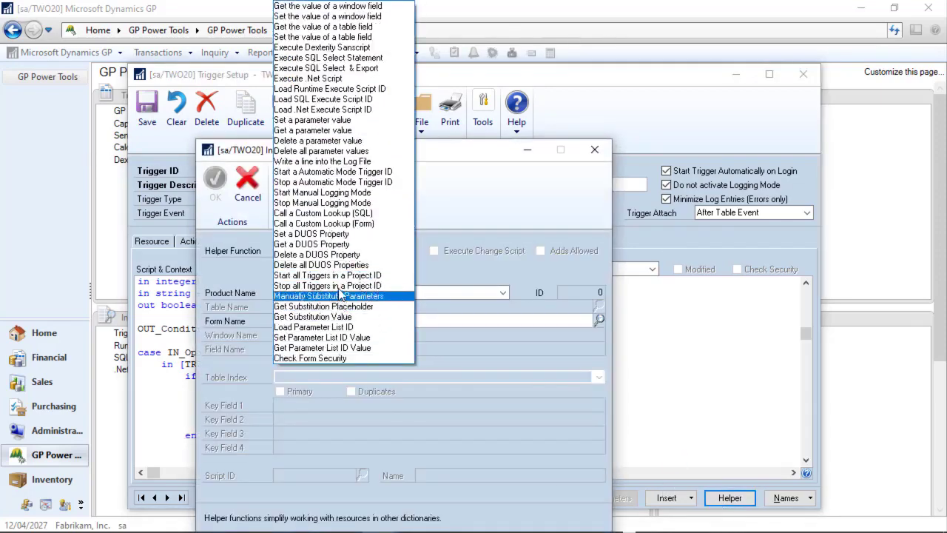
click(333, 264)
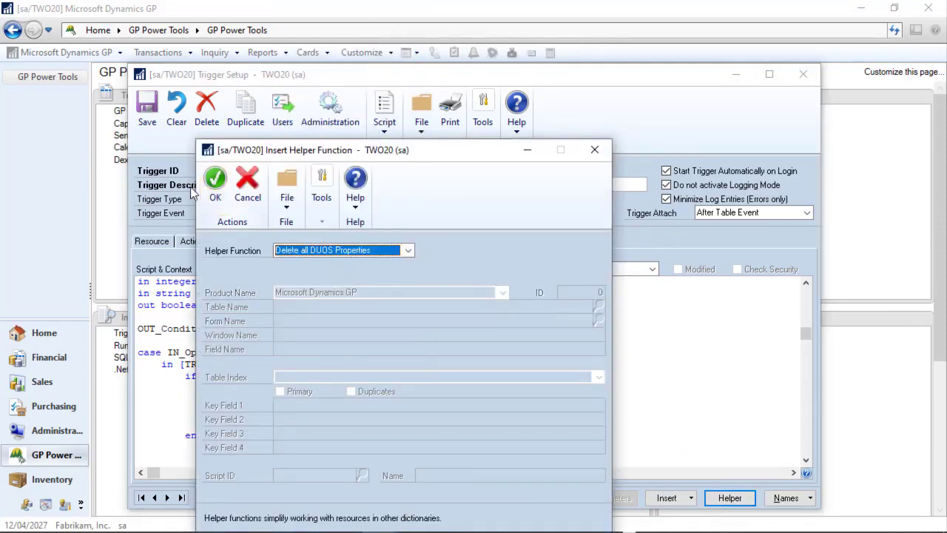
click(215, 181)
click(387, 401)
scroll(391, 406, down, 2)
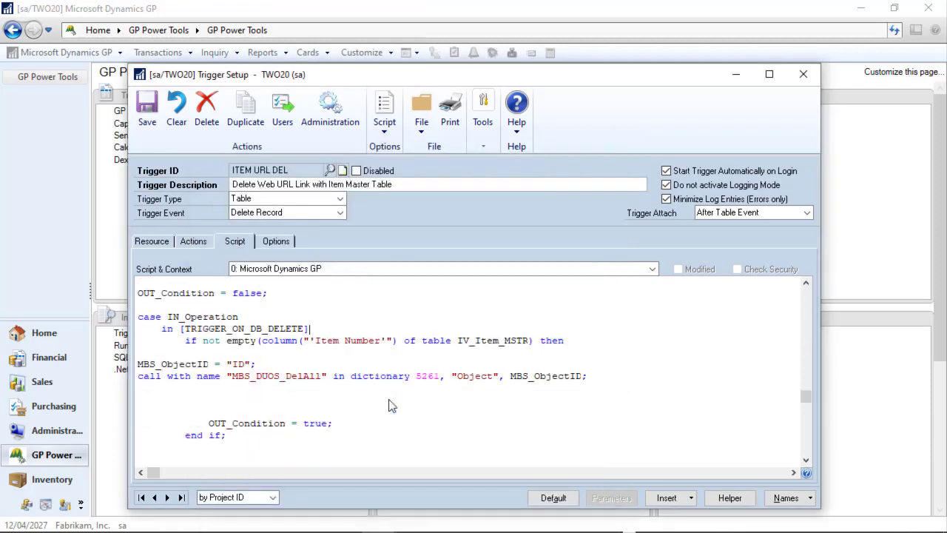
Indent the two inserted helper lines three levels to align with the code inside the if block
click(317, 368)
key(Home)
key(shift+Down)
key(shift+Down)
key(Tab)
key(Tab)
key(Tab)
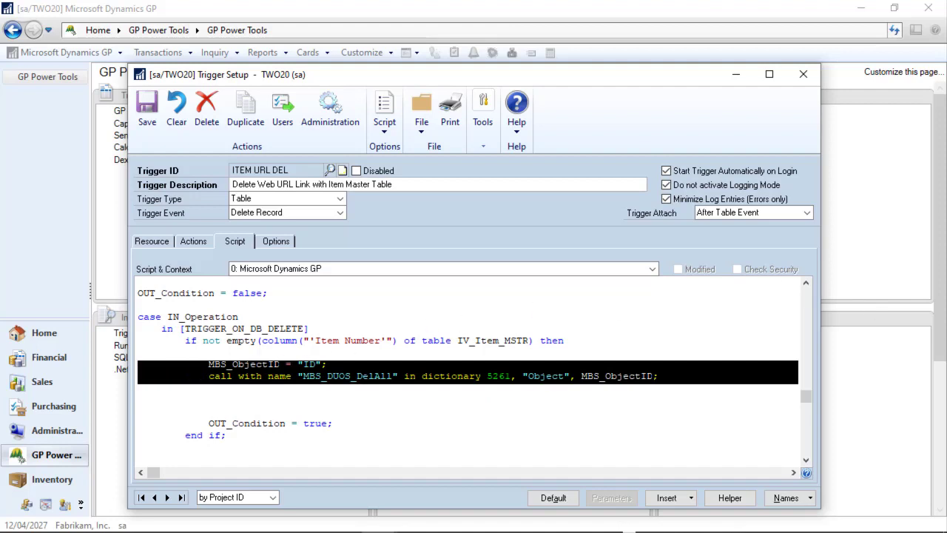
Replace the "ID" placeholder assigned to MBS_ObjectID with column("'Item Number'") of table IV_Item_MSTR, copied from the if condition
drag(262, 341, 383, 340)
scroll(383, 340, up, 2)
click(322, 421)
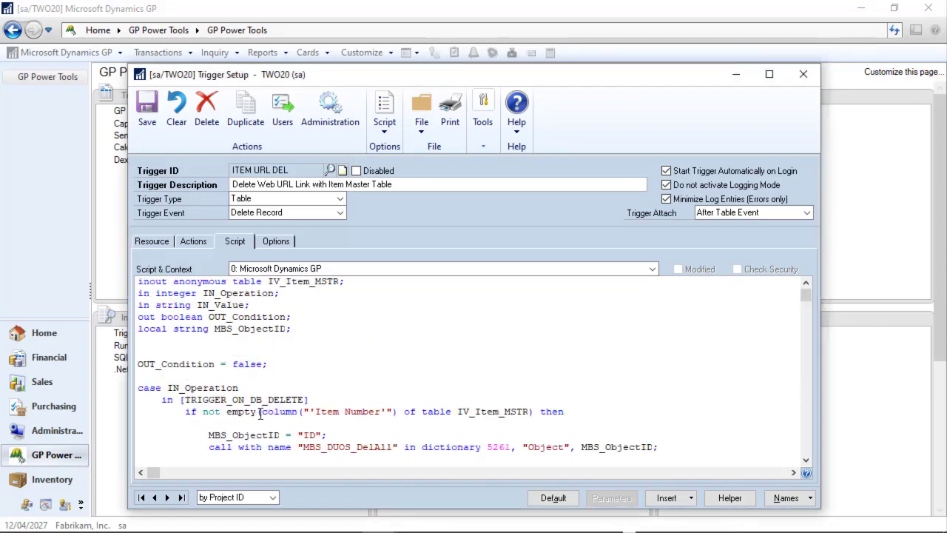
drag(260, 413, 530, 413)
key(ctrl+c)
scroll(531, 412, down, 2)
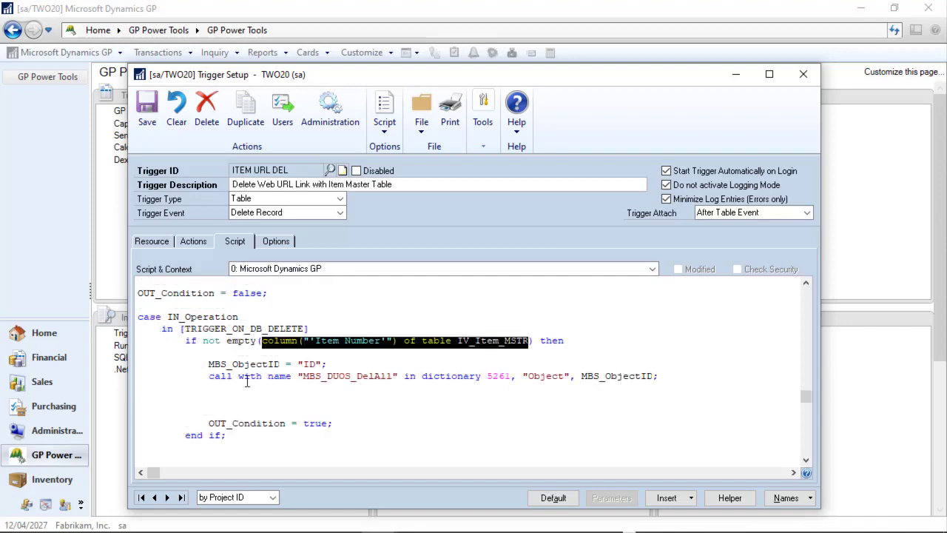
drag(297, 364, 326, 364)
key(ctrl+v)
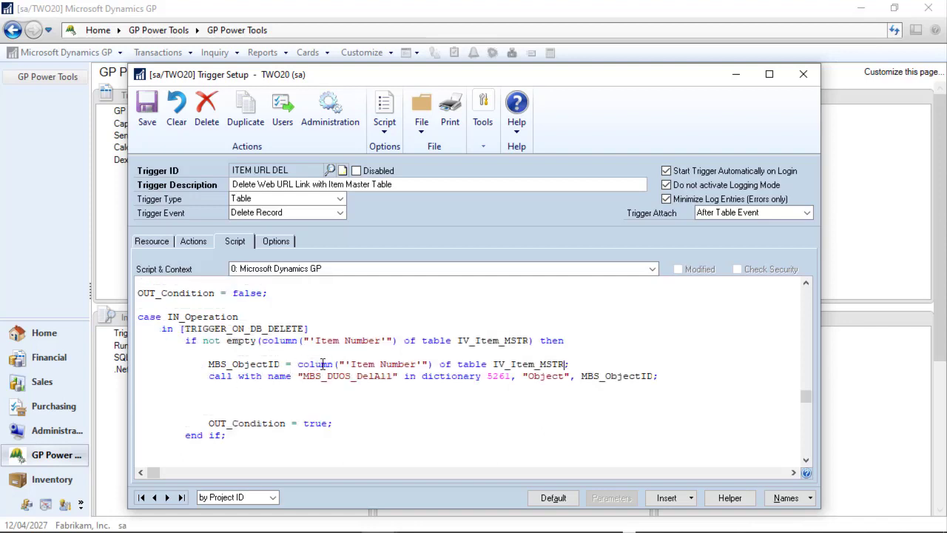
Set the object type in the MBS_DUOS_DelAll call to "Item", remove the surplus blank lines below it, and save the trigger
double_click(543, 375)
text(Item)
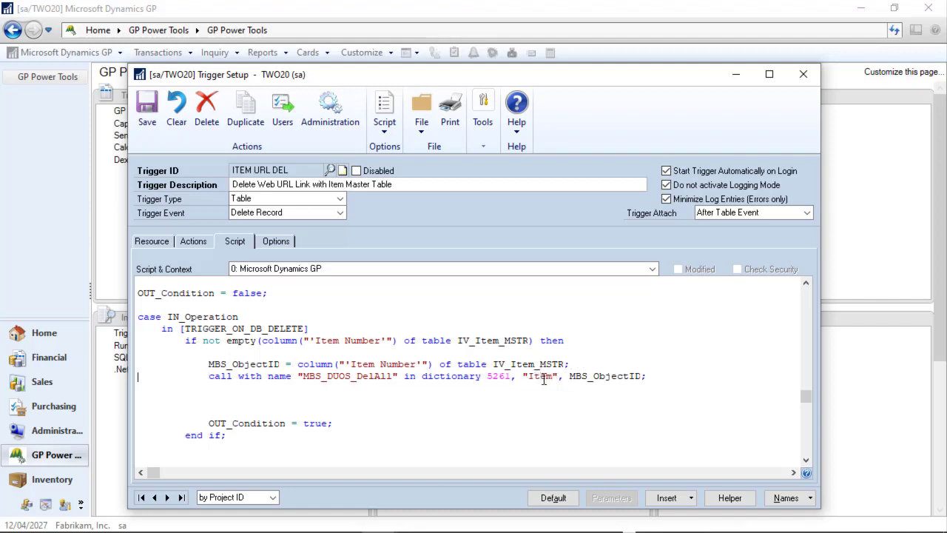
key(shift+Down)
key(shift+Down)
key(Delete)
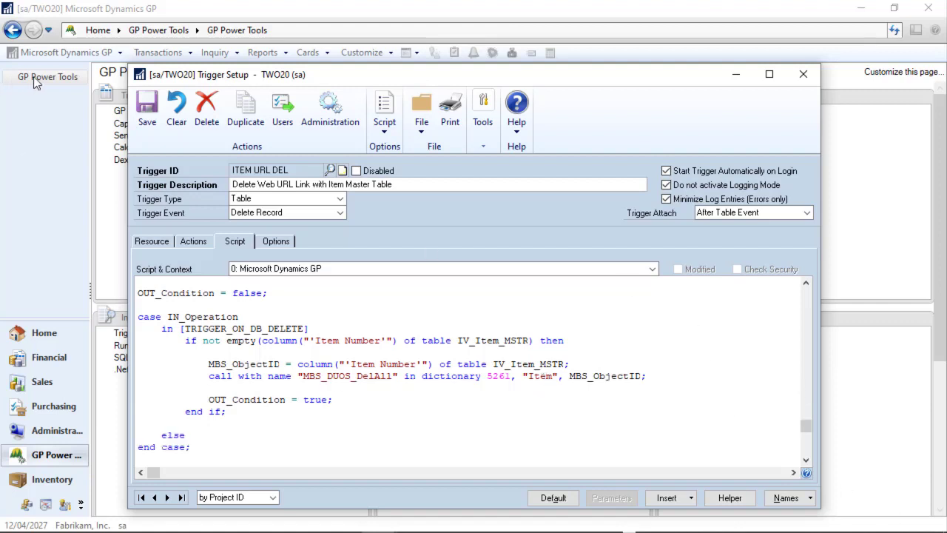
click(150, 118)
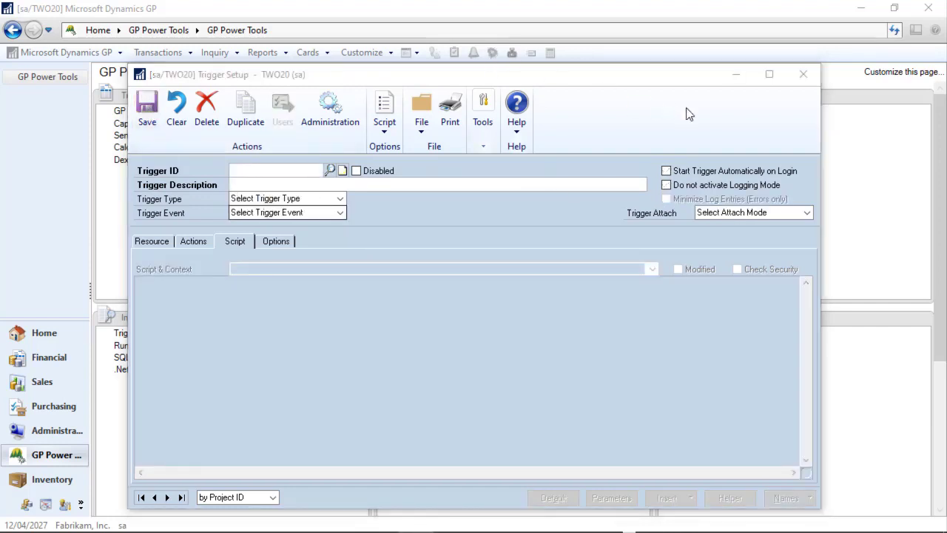
Close the trigger setup and start all triggers in the ITEM URL project
click(804, 76)
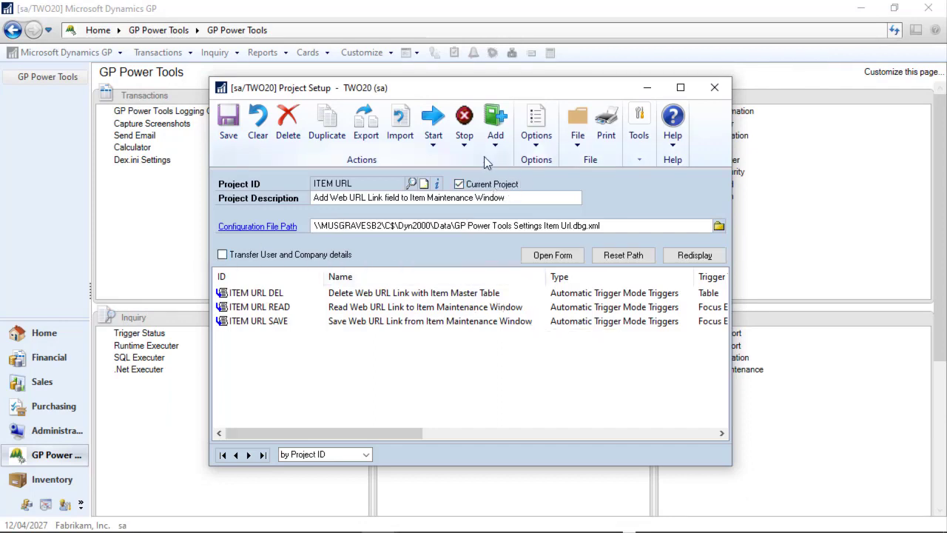
click(427, 146)
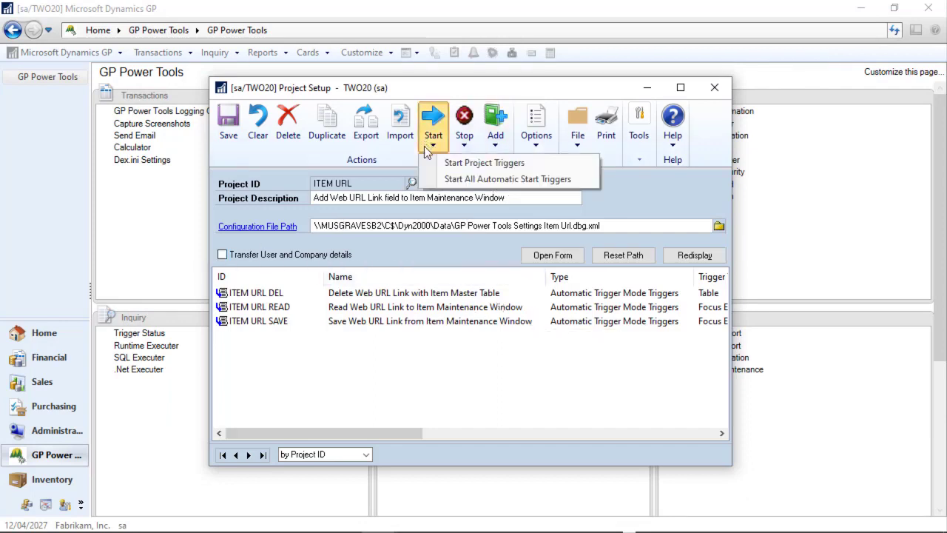
click(442, 163)
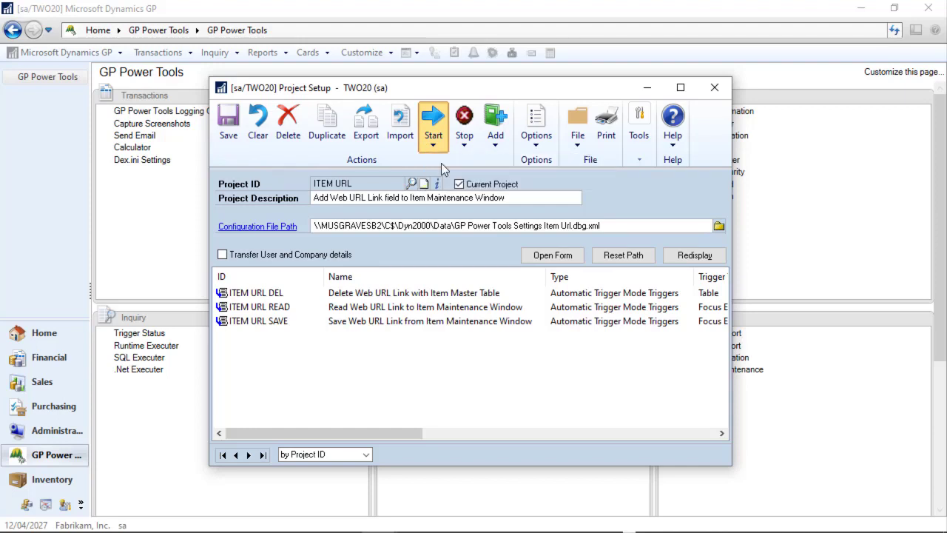
Check which ITEM URL triggers are active in the Trigger Status window, then close it
click(495, 145)
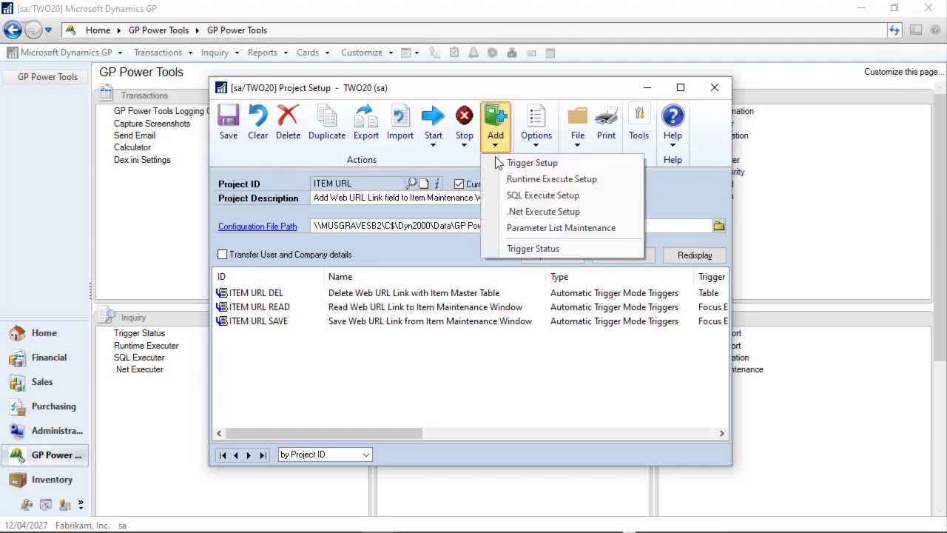
click(536, 249)
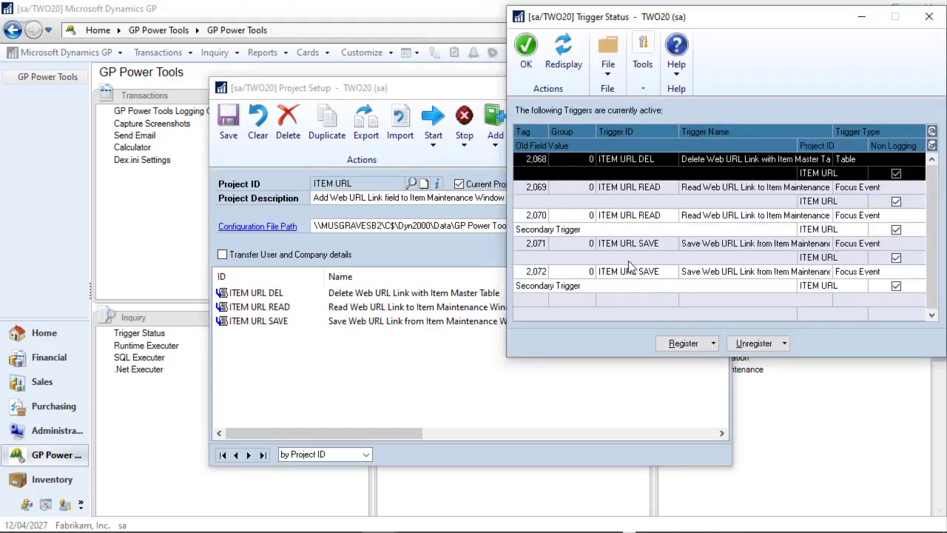
click(929, 20)
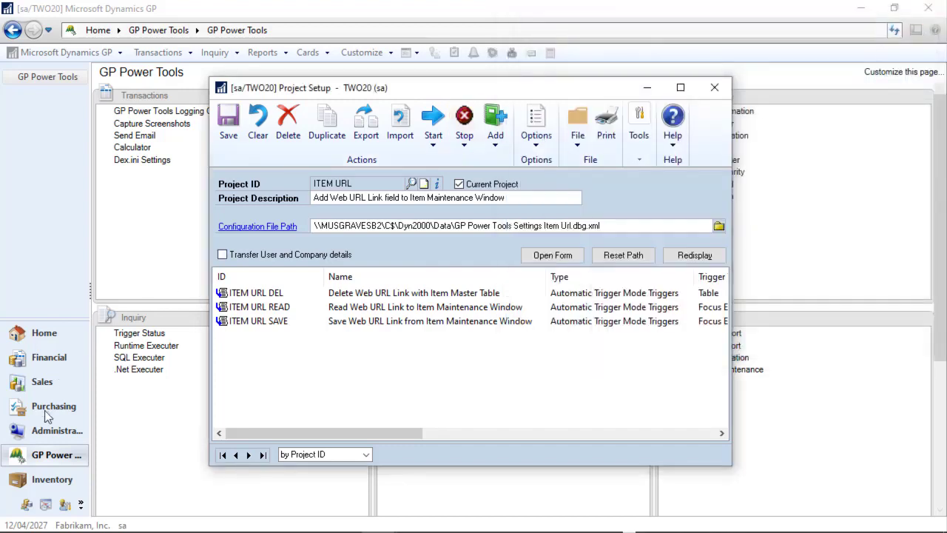
Open the modified version of Item Maintenance and display the first item record
click(309, 53)
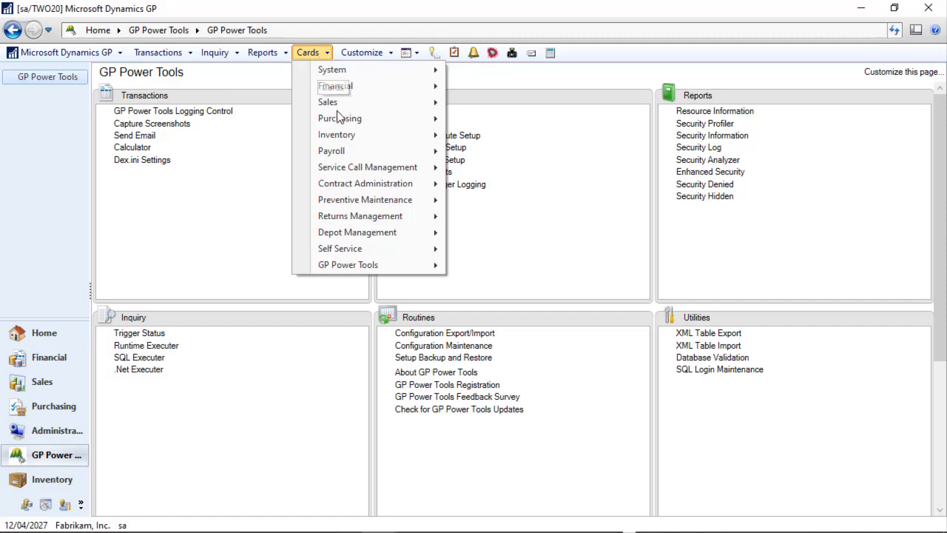
mouse_move(350, 134)
click(533, 141)
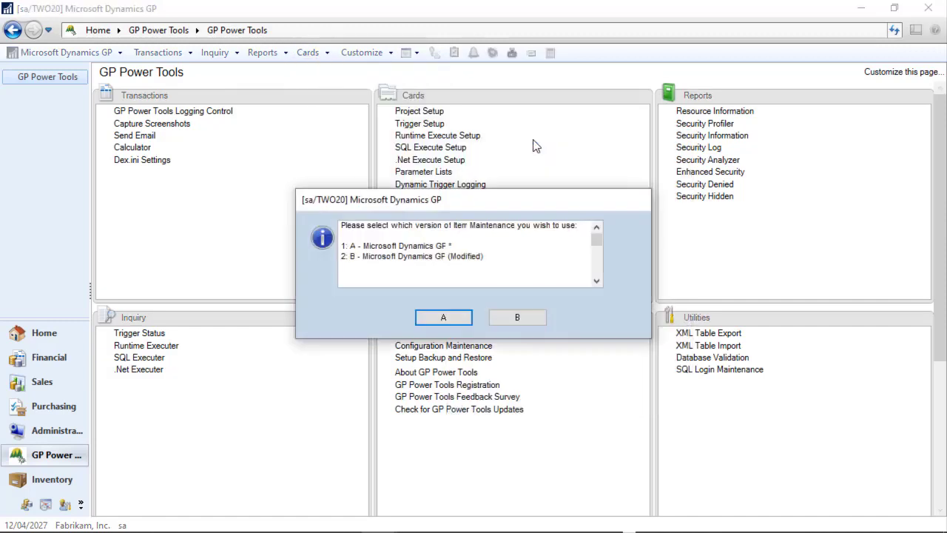
click(517, 318)
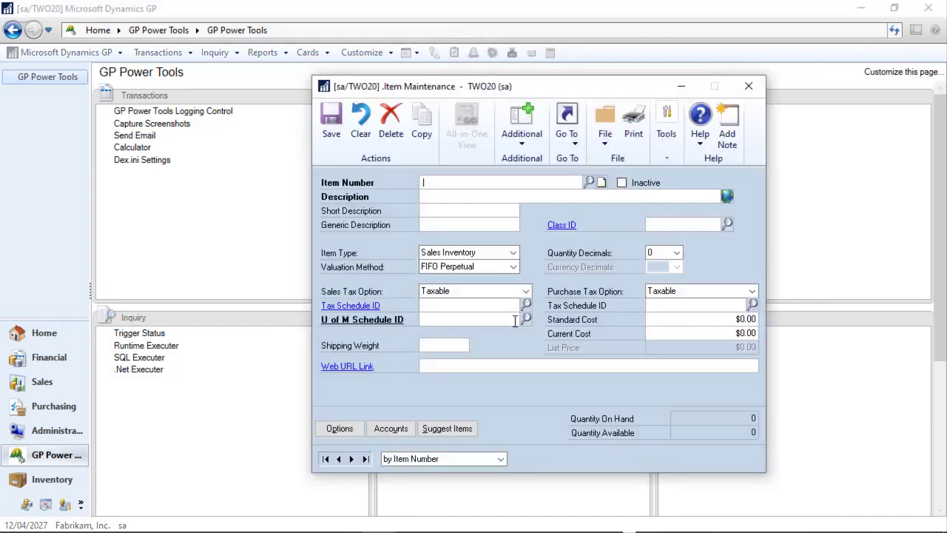
click(326, 459)
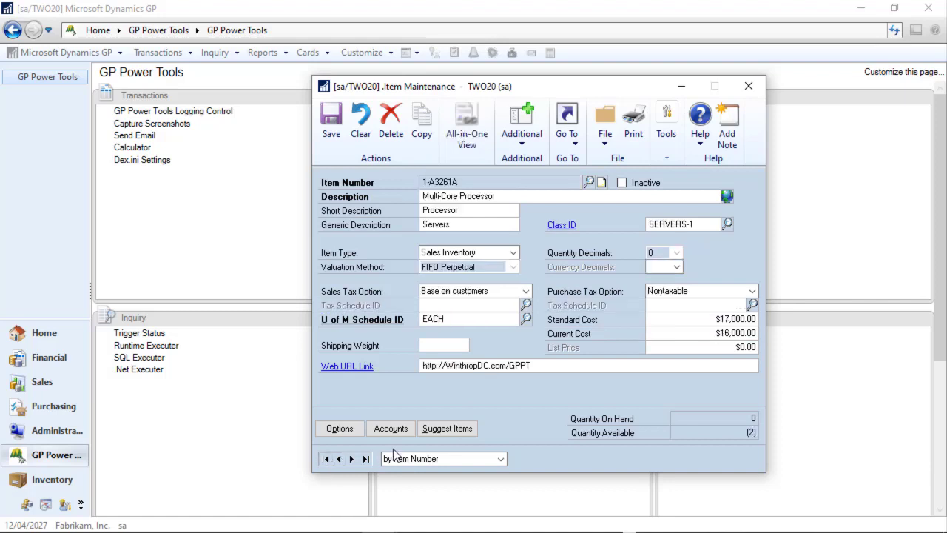
click(550, 365)
click(550, 366)
click(331, 120)
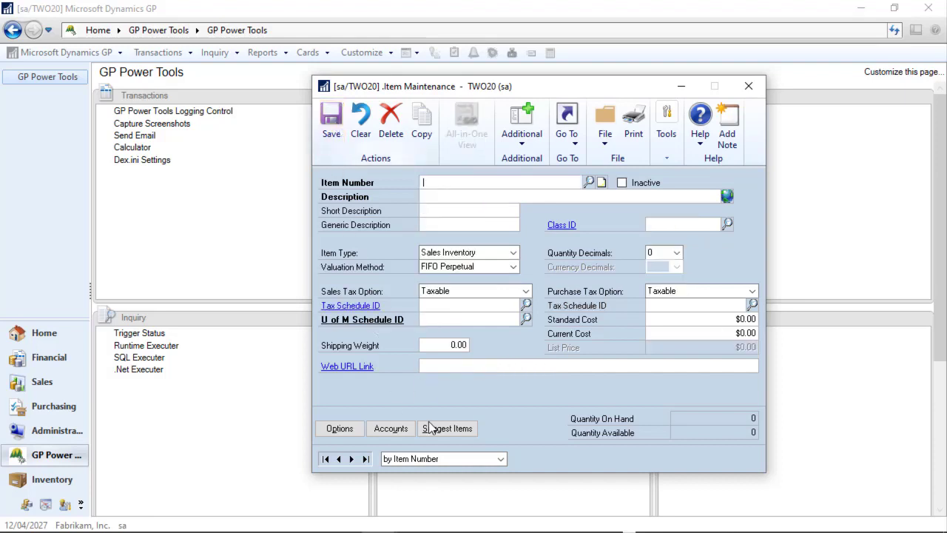
click(324, 462)
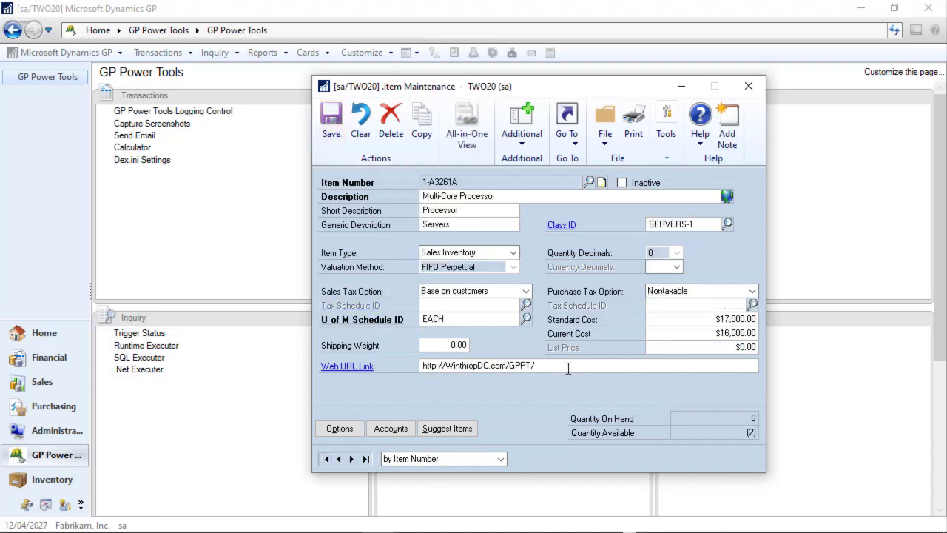
double_click(539, 368)
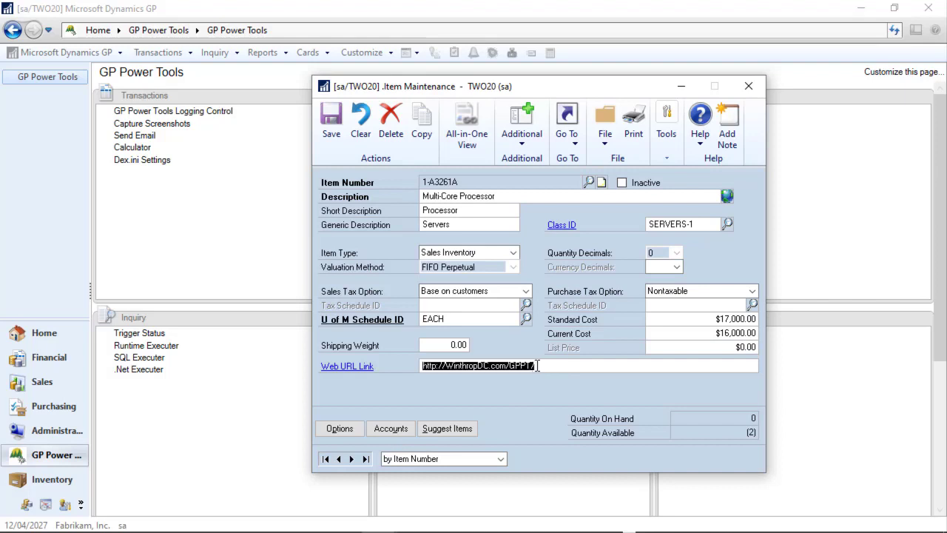
click(536, 366)
key(BackSpace)
text(T)
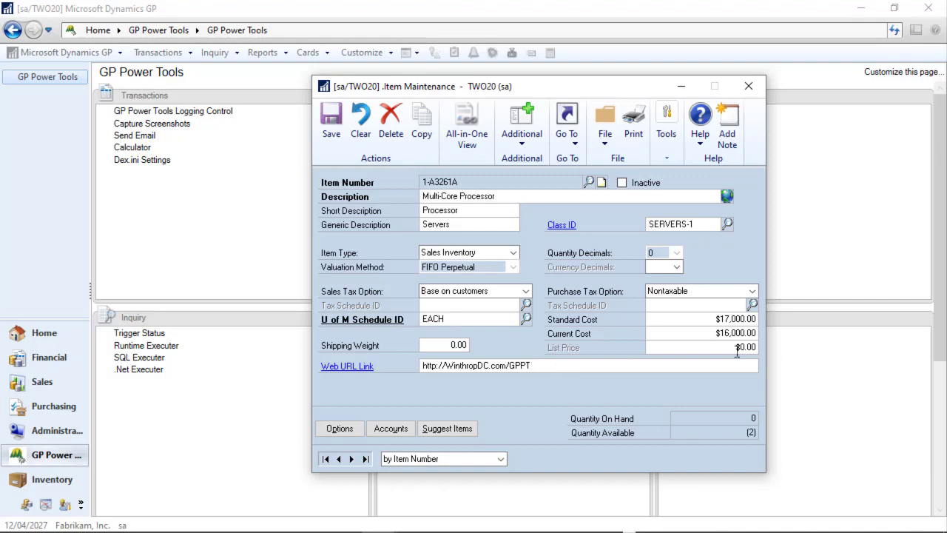
click(332, 120)
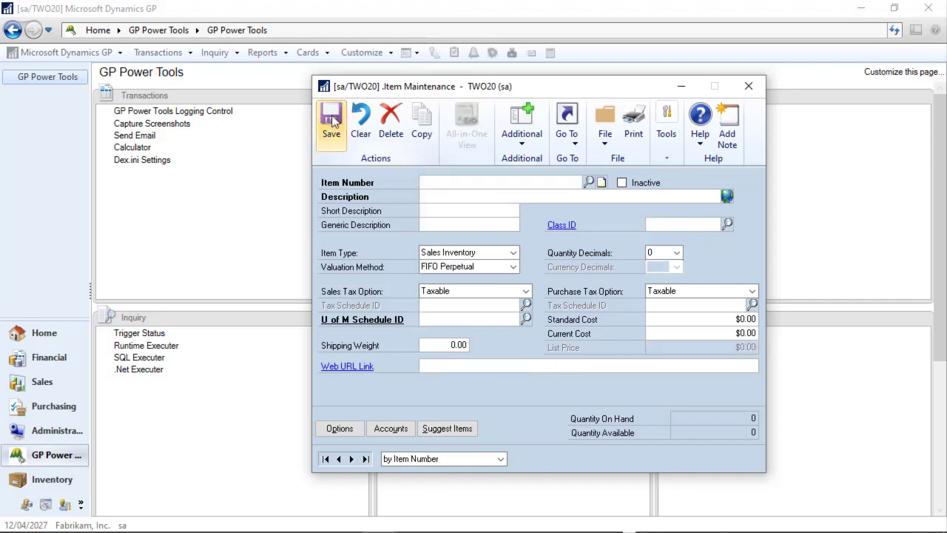
Close Item Maintenance and add a trigger with the ID ITEM URL FIELD to the project, agreeing to unregister the active triggers
click(749, 87)
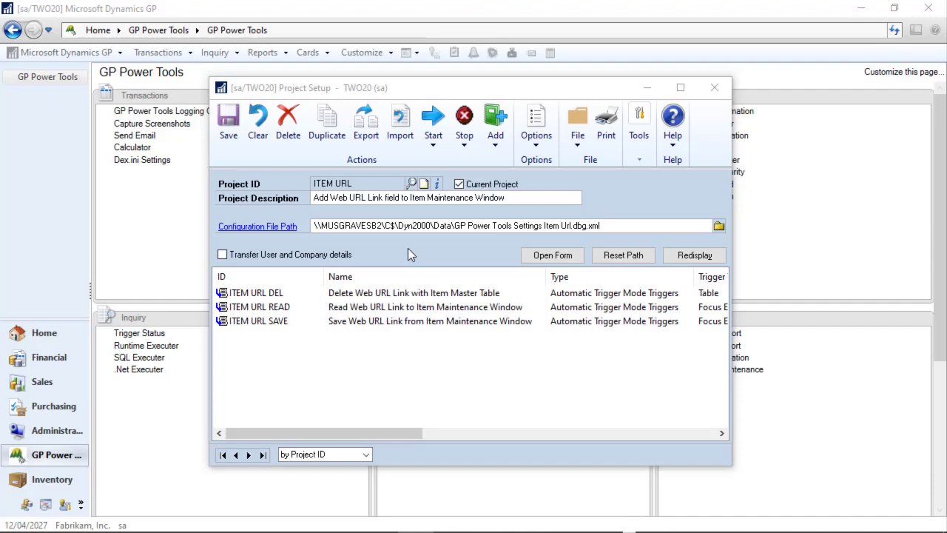
click(497, 146)
click(508, 164)
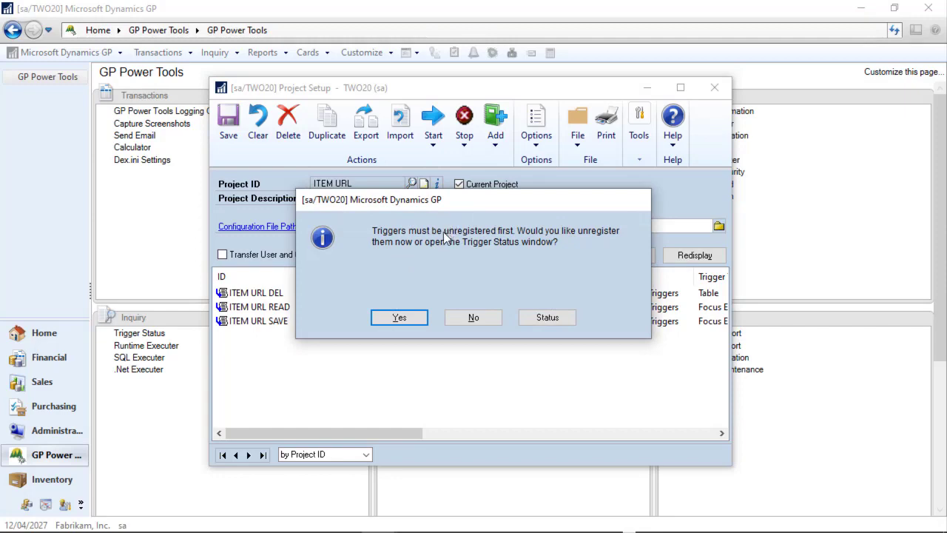
click(403, 318)
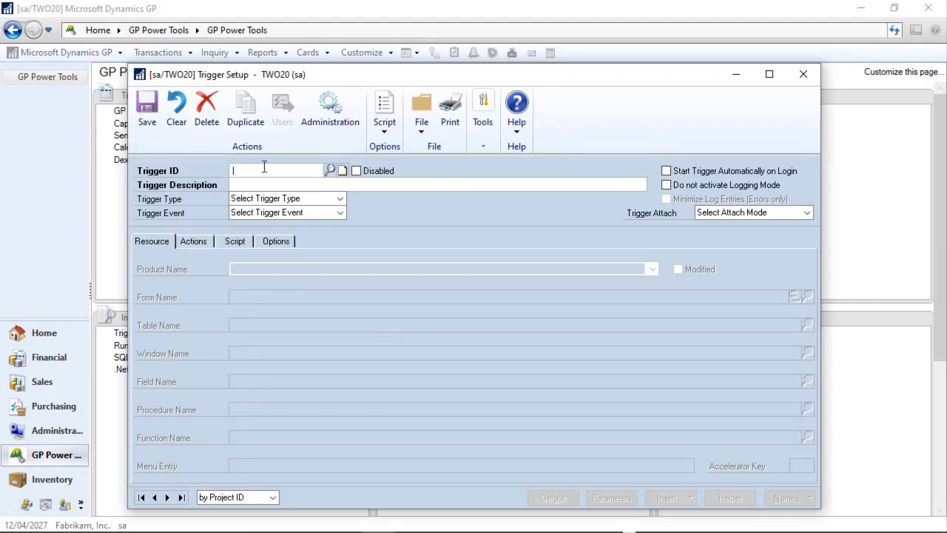
text(ITEM URL FIELD)
Make the trigger start automatically on login for user sa only, without activating logging mode and with log entries minimized to errors
click(666, 171)
click(666, 185)
click(667, 199)
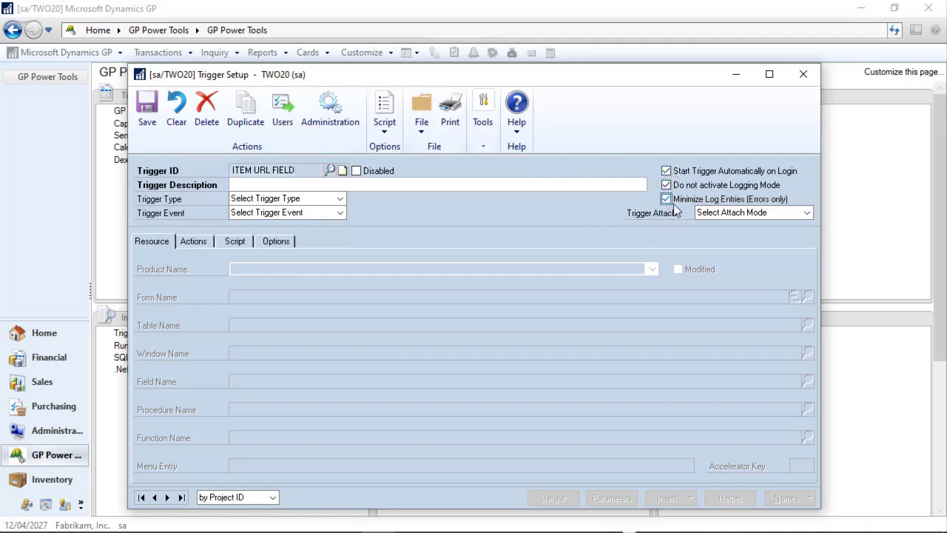
click(282, 112)
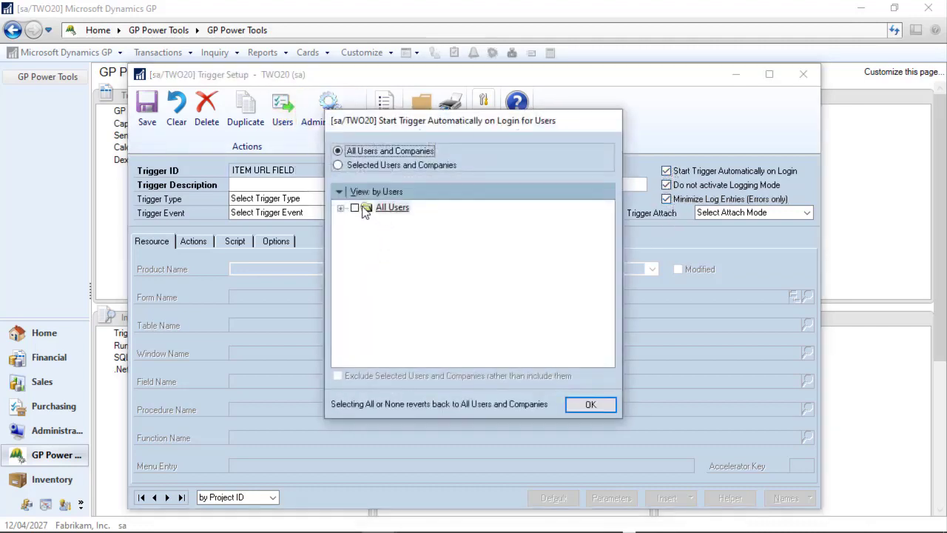
click(340, 208)
click(369, 248)
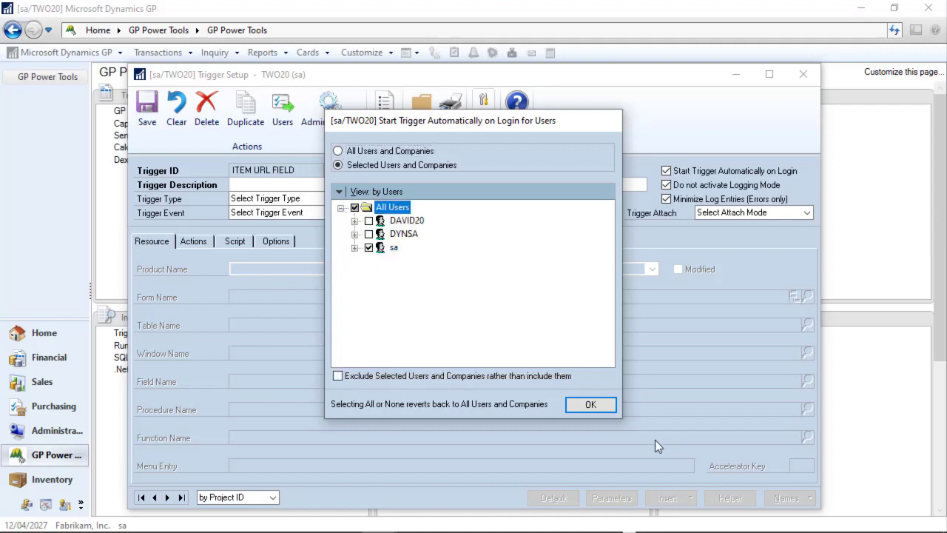
click(591, 406)
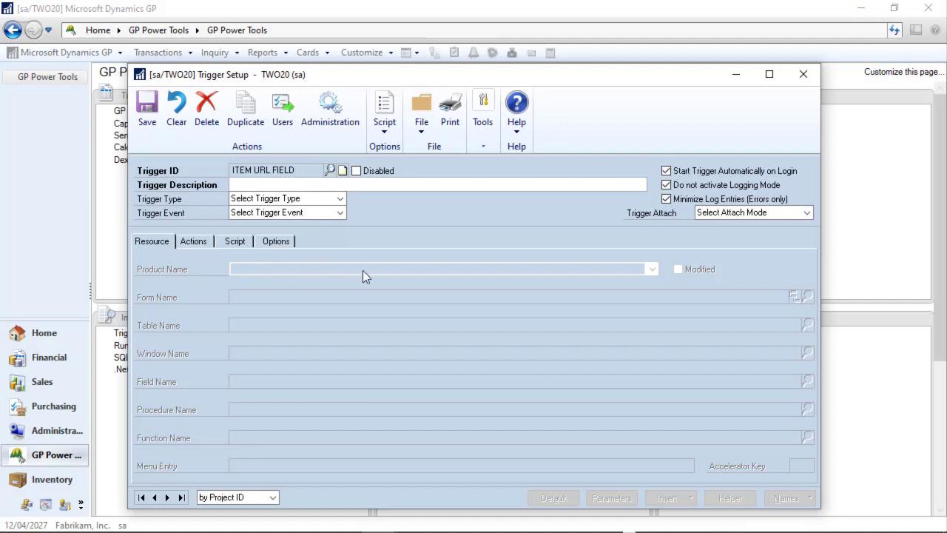
Set the trigger type to Focus Event, the event to Field Change and the attach mode to After Original
click(309, 199)
click(284, 262)
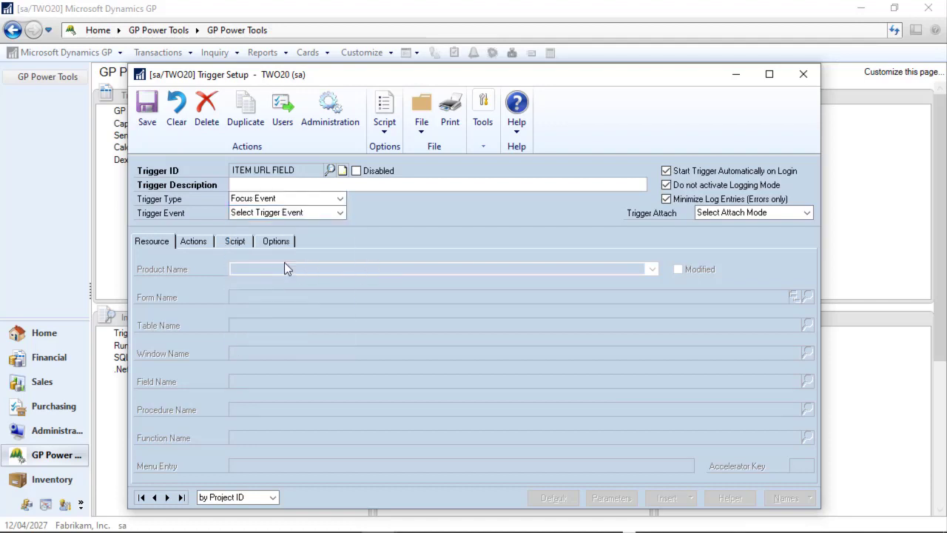
click(309, 213)
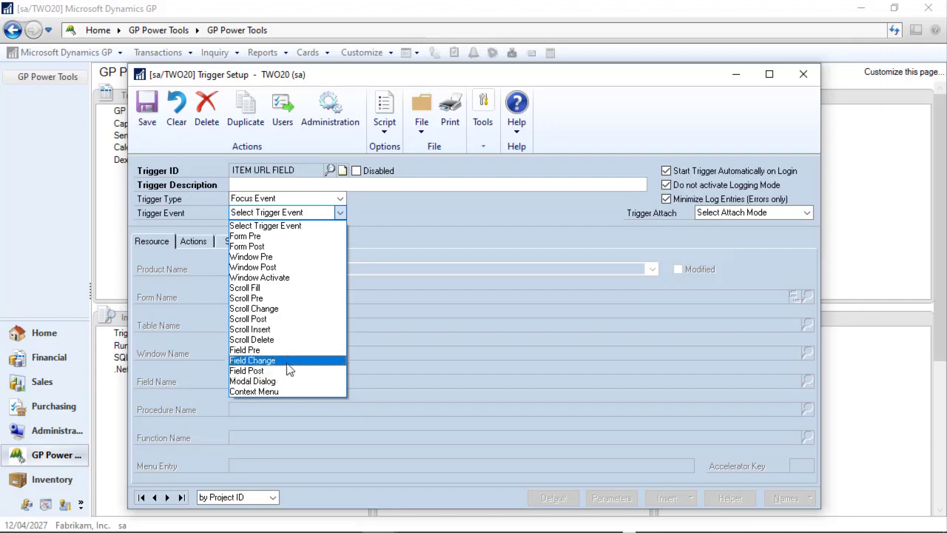
click(326, 361)
click(726, 212)
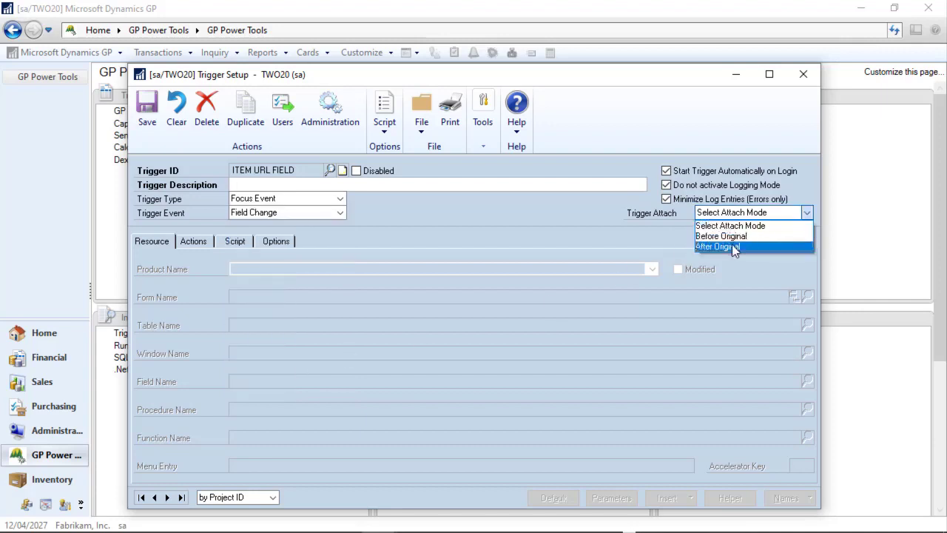
click(735, 247)
Pick the '(L) Quantities' field of the main Item Maintenance window as the trigger's resource using the Menu Explorer
click(795, 296)
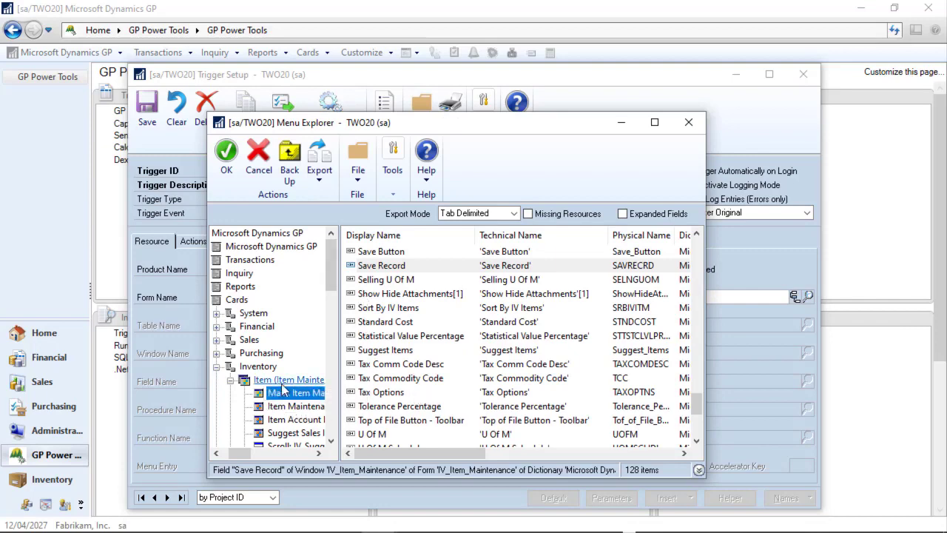
scroll(426, 387, up, 3)
scroll(425, 385, up, 20)
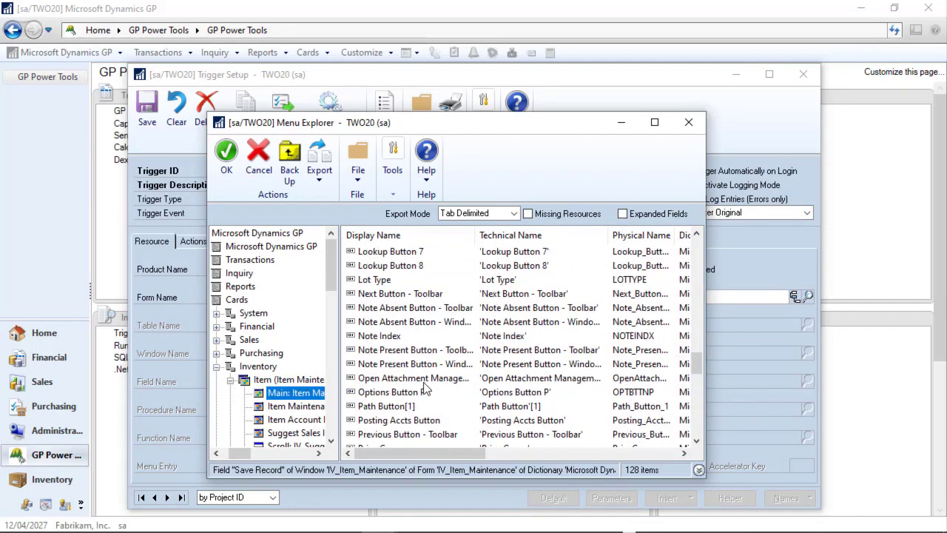
scroll(441, 382, up, 4)
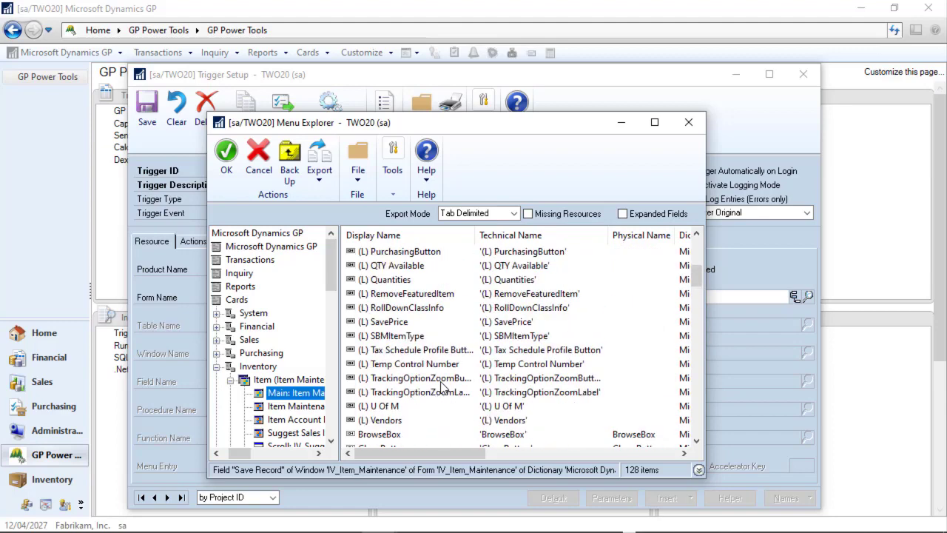
double_click(395, 278)
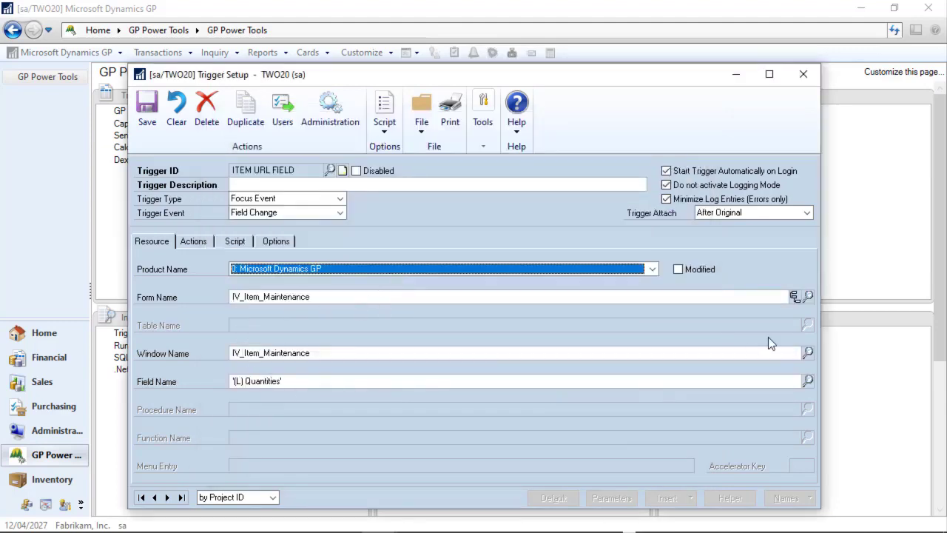
Mark the trigger's resource as modified, change its field name to '(L) URL', and replace the script with the default code
click(679, 270)
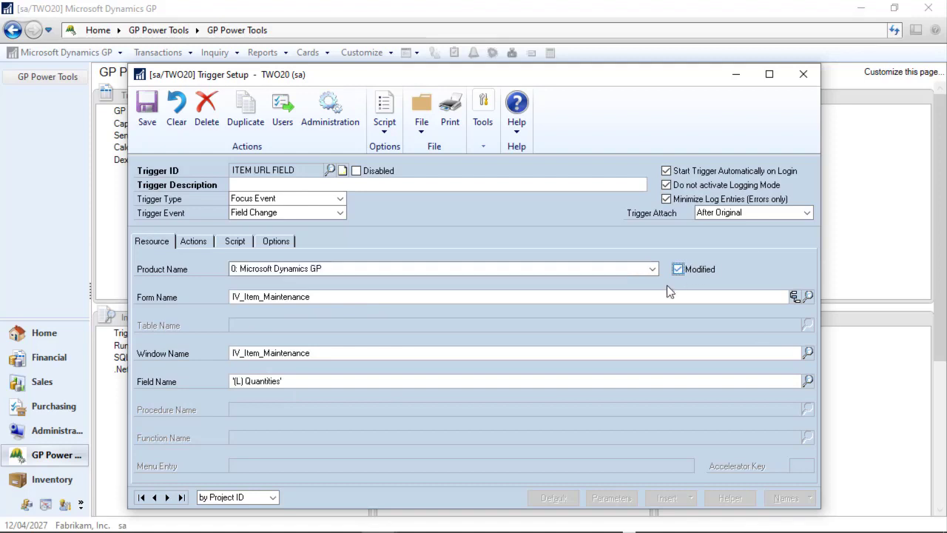
click(259, 386)
double_click(259, 386)
text(URL')
key(Tab)
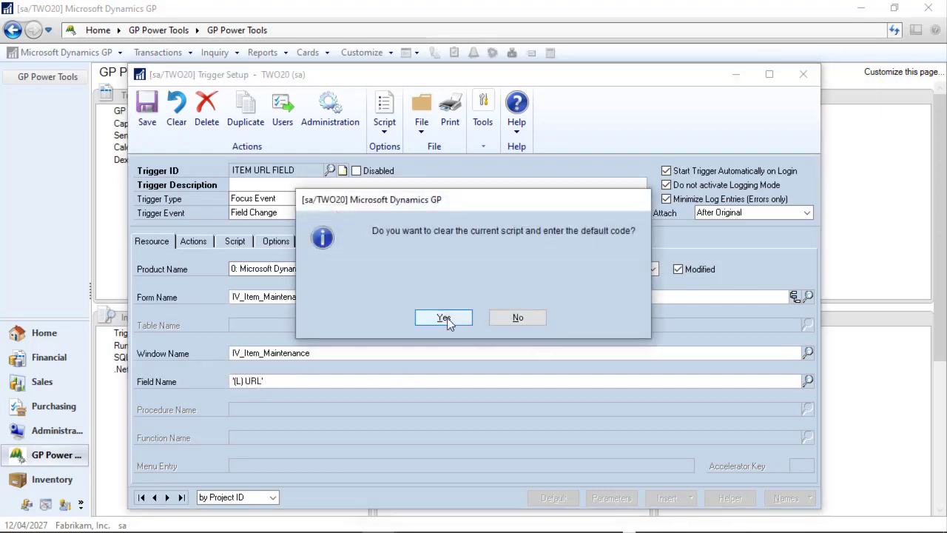
click(445, 318)
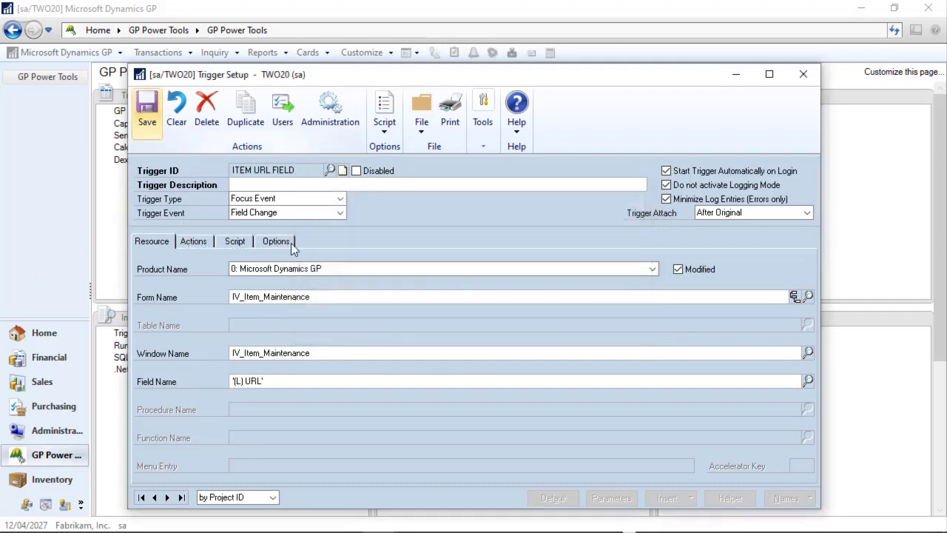
click(228, 247)
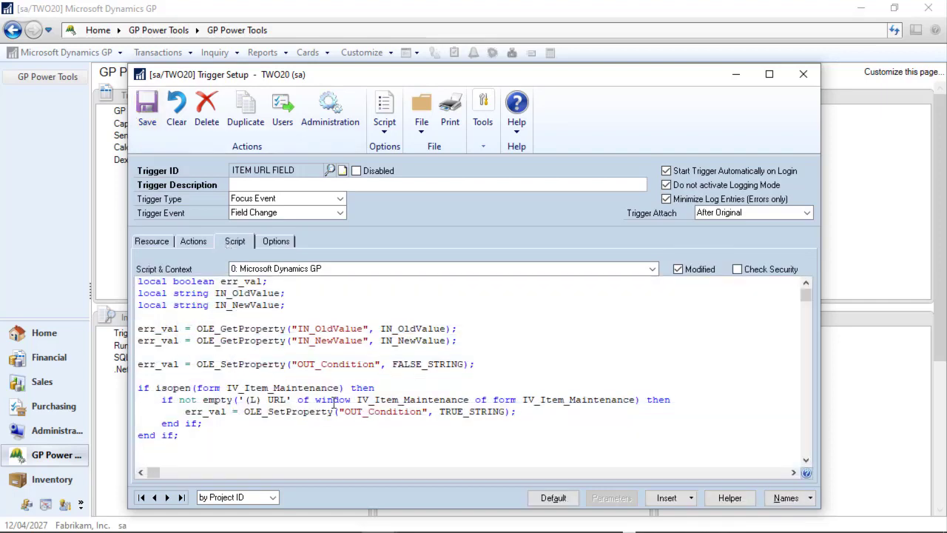
click(688, 400)
key(Return)
key(Return)
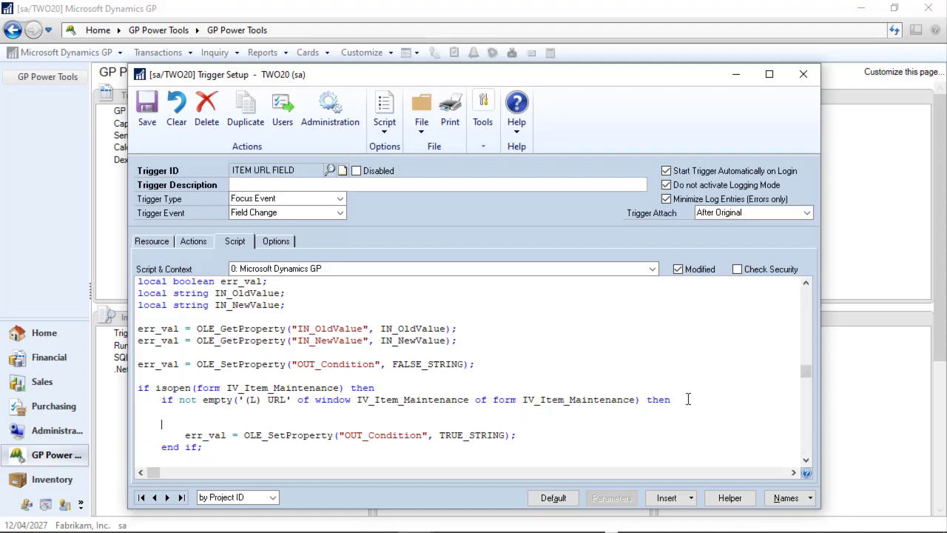
key(Return)
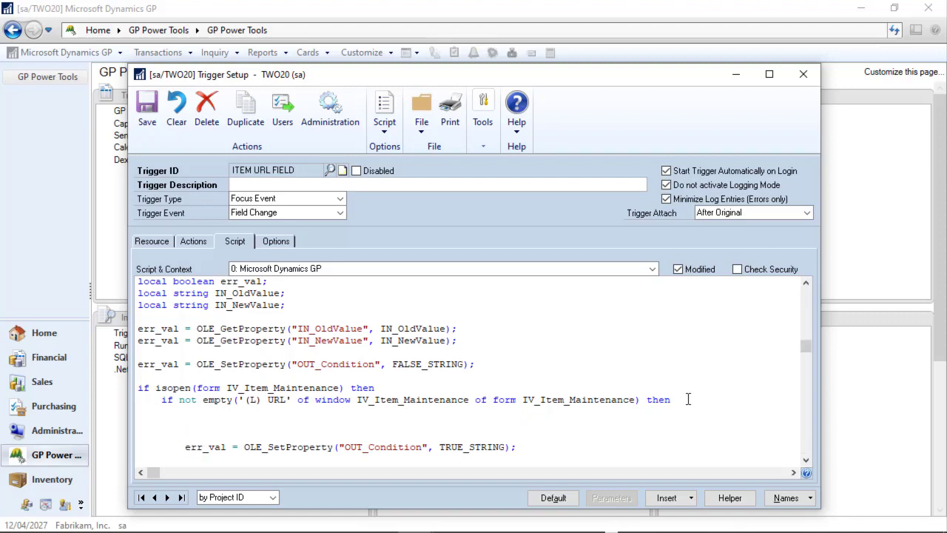
key(ctrl+v)
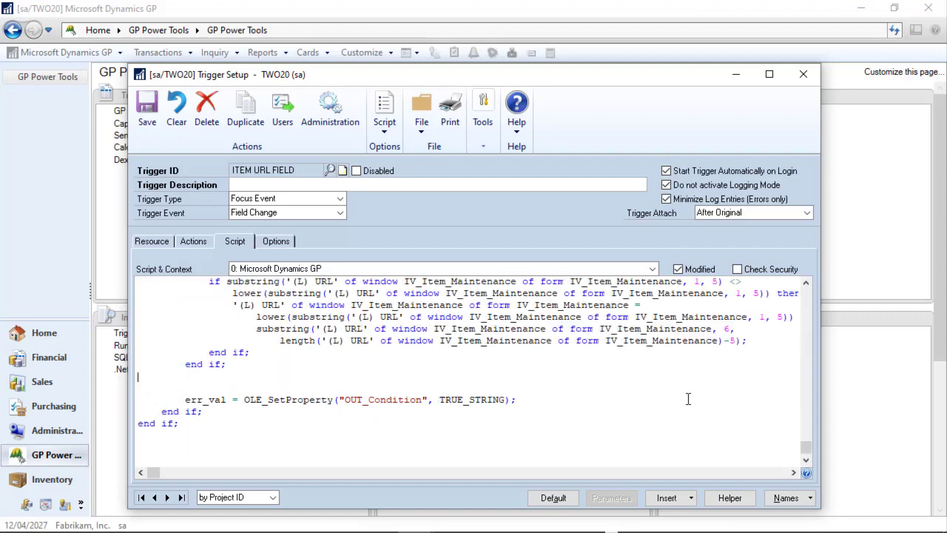
Delete the surplus blank lines before and after the pasted prefix-checking code and look through the finished script
key(shift+Down)
key(Delete)
key(Up)
key(Up)
key(Up)
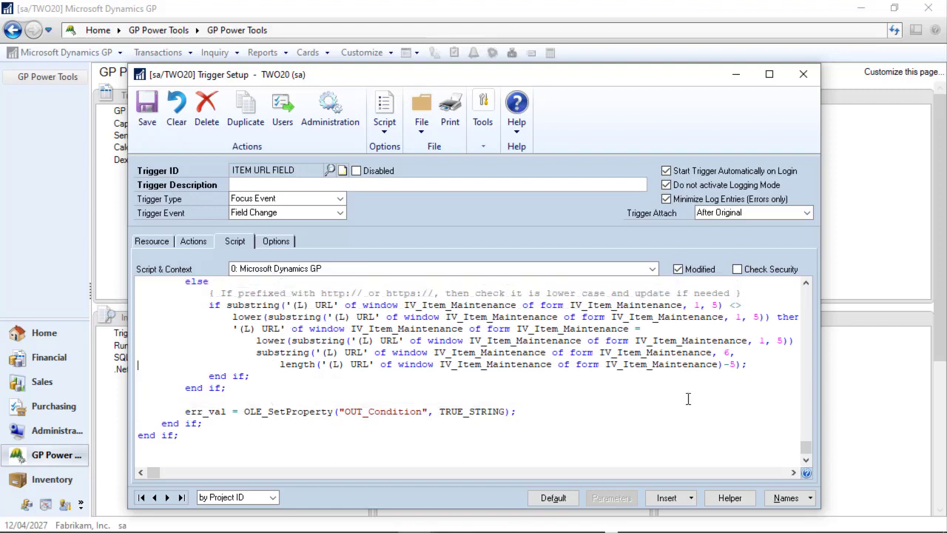
scroll(688, 399, up, 3)
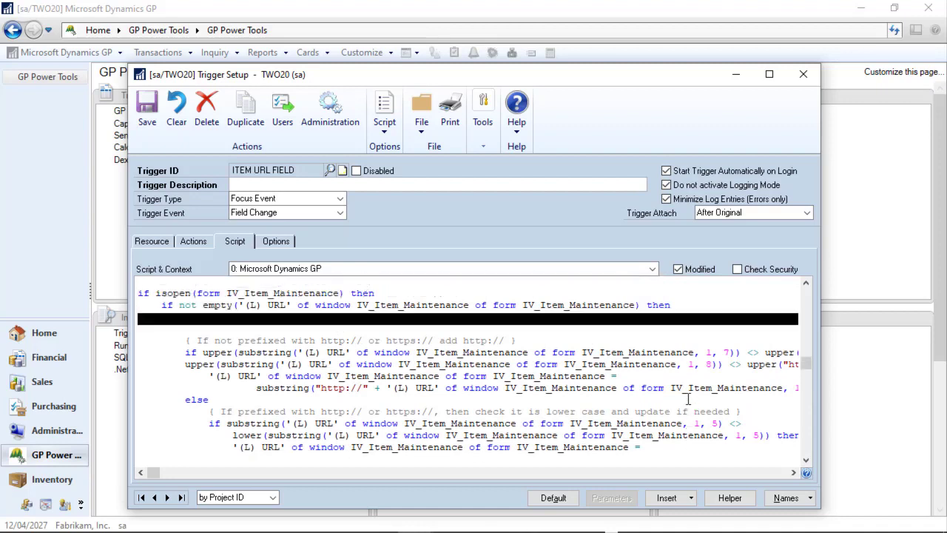
key(shift+Down)
key(Delete)
key(Up)
key(Up)
key(Down)
key(Down)
key(Down)
key(Down)
key(Down)
key(Down)
key(Down)
key(Down)
key(Down)
key(Down)
key(Down)
key(Down)
key(Down)
key(Down)
key(Down)
key(Down)
key(Down)
key(Down)
key(Down)
key(Down)
key(Down)
key(Down)
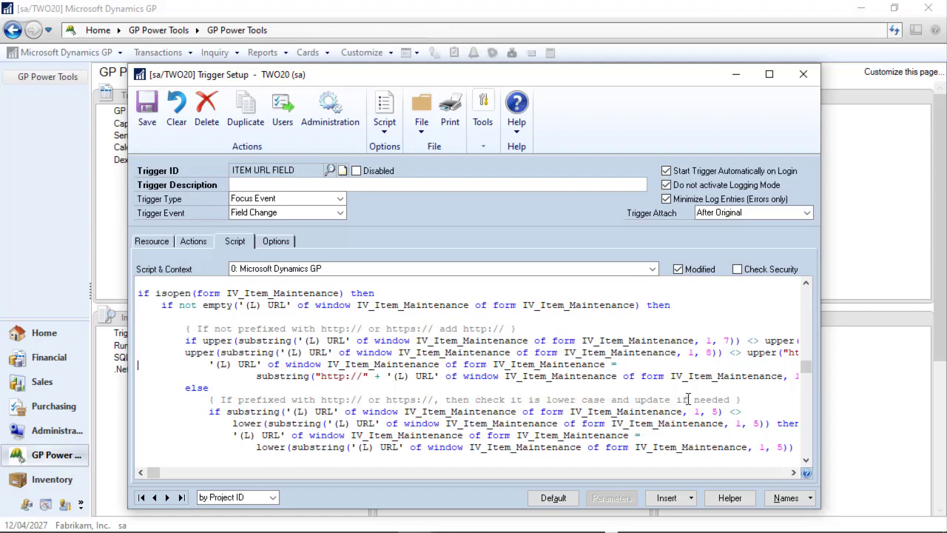
key(Down)
key(Down)
key(Down)
key(Down)
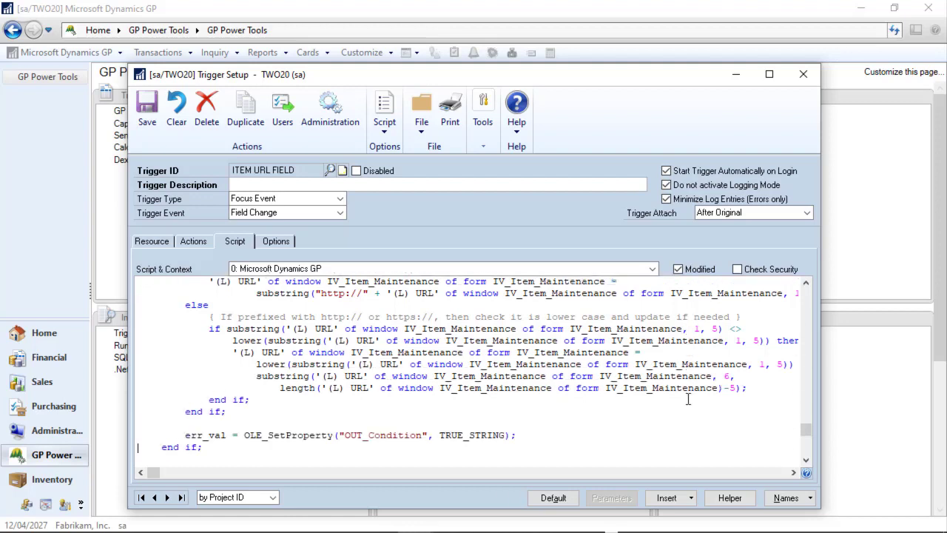
Enter the trigger description "Field Change Web URL Link on Item Maintenance Window"
click(496, 189)
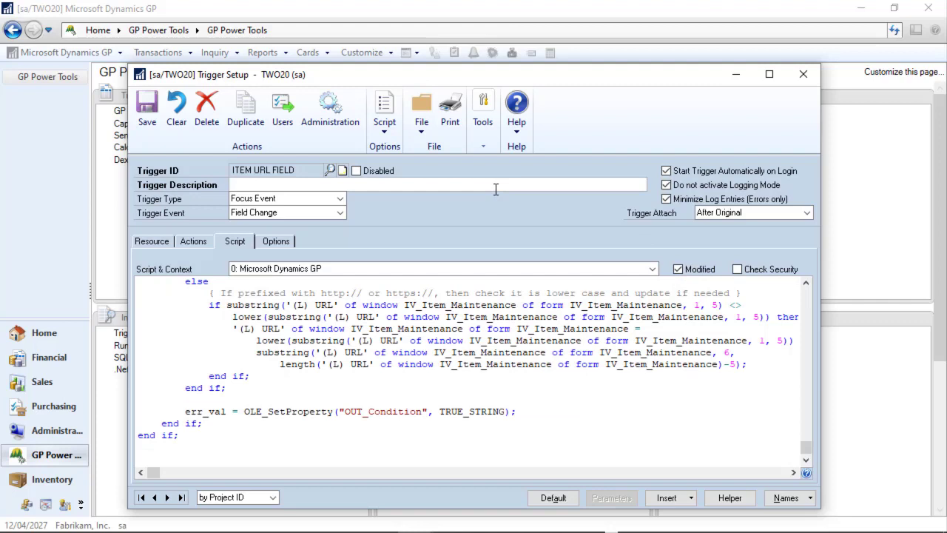
text(Field Change Web URL Lin)
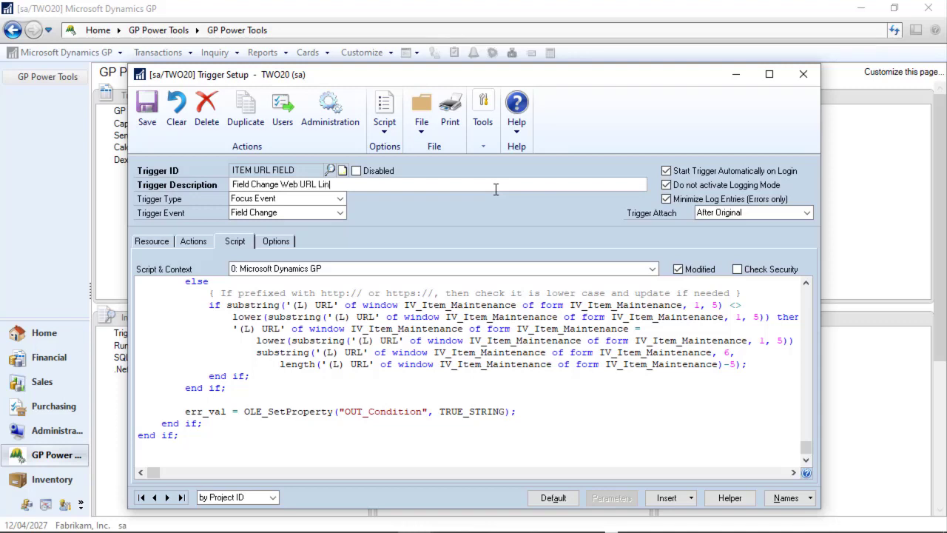
text(k on Item Maintenance )
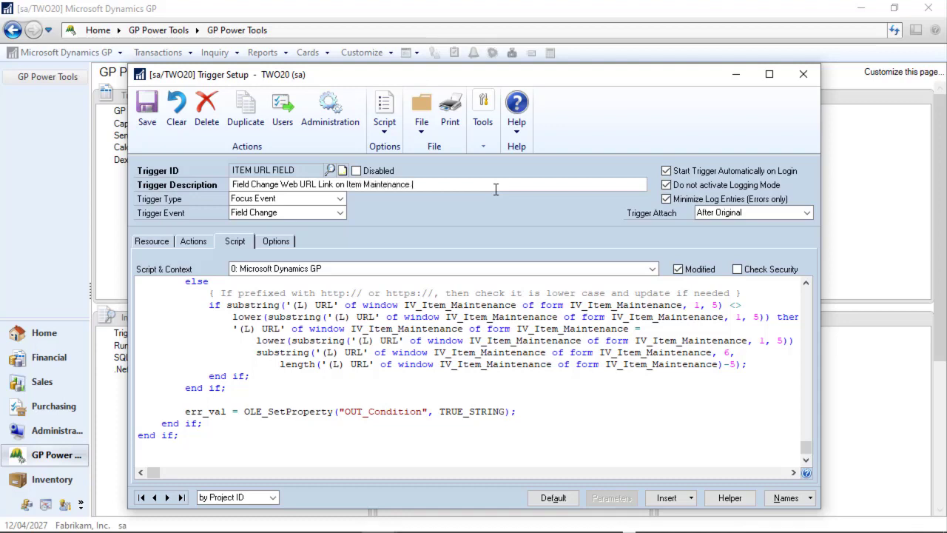
text(window)
key(ctrl+Left)
key(Delete)
text(W)
key(End)
scroll(422, 400, down, 1)
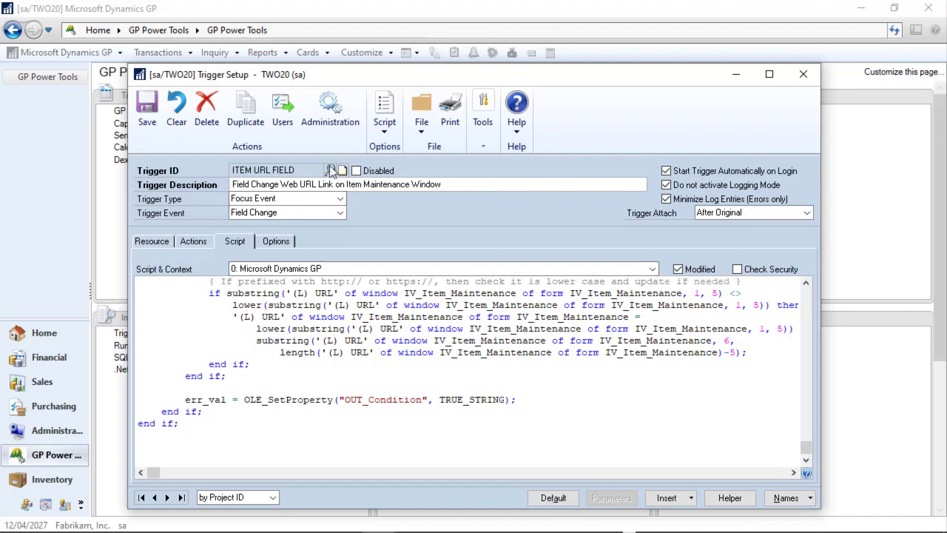
Duplicate the ITEM URL FIELD trigger under the new ID ITEM URL BUTTON
click(246, 124)
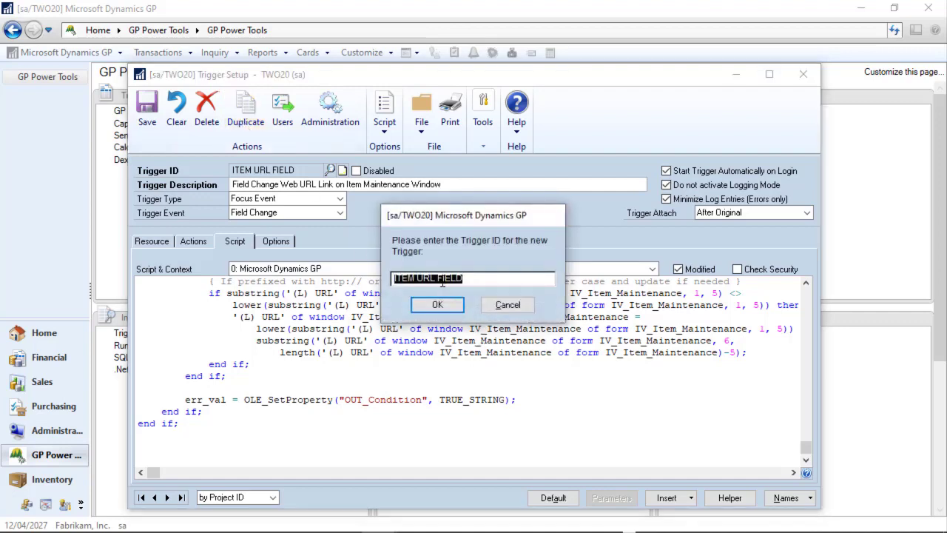
double_click(486, 282)
text(BU)
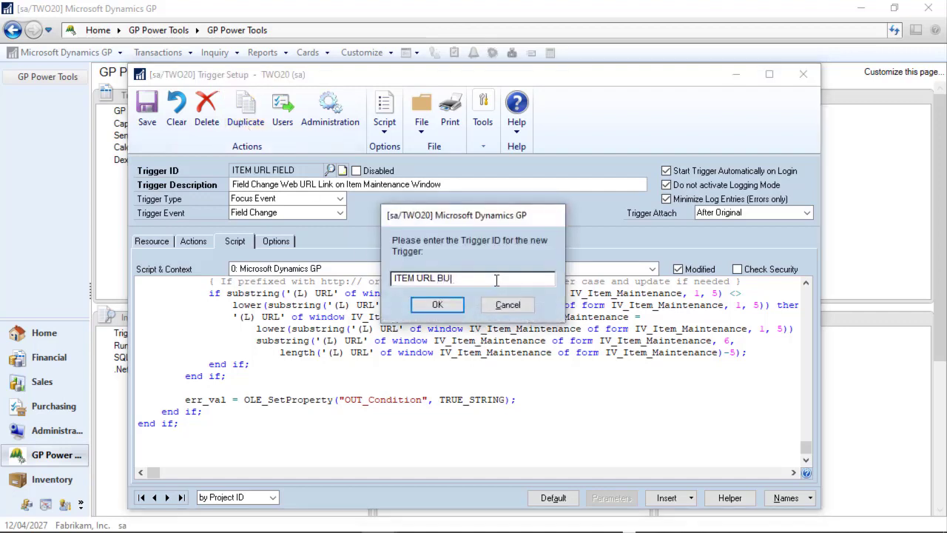
text(TTON)
key(Return)
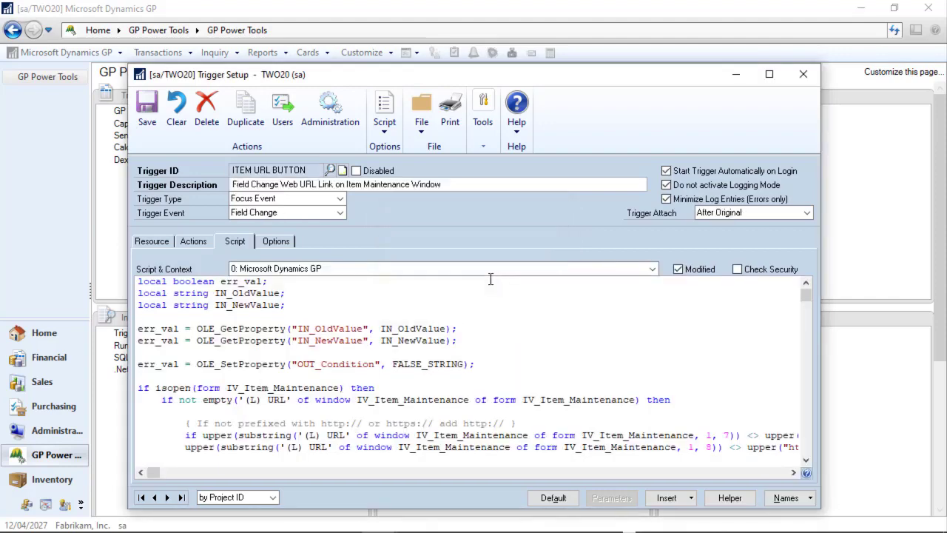
Change the duplicated trigger's field name to '(L) Zoom Button' and replace its script with the default code
click(154, 242)
double_click(252, 381)
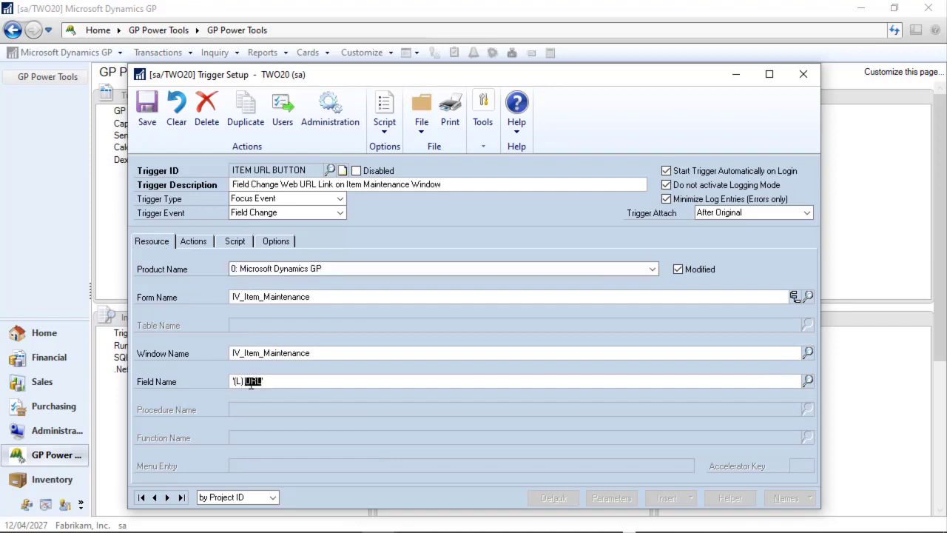
text(Zoom Button')
key(Tab)
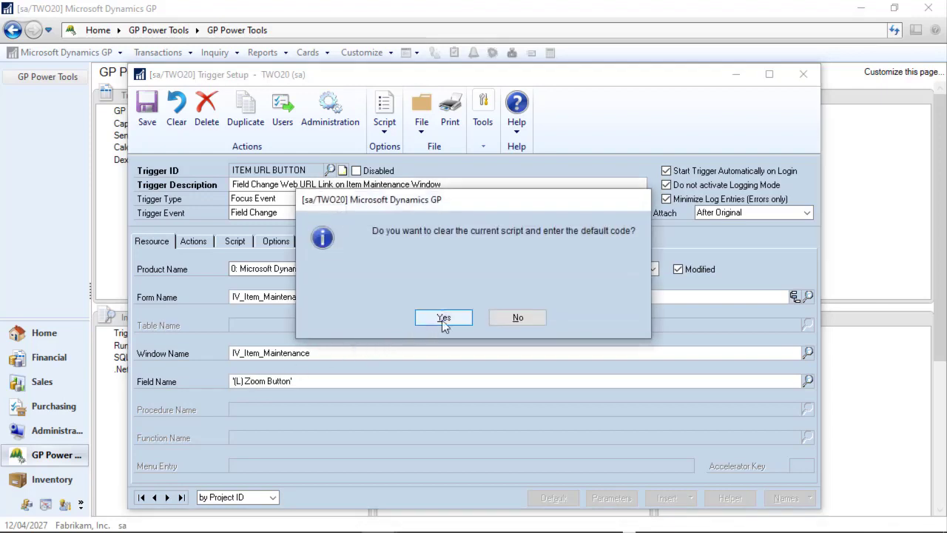
click(443, 320)
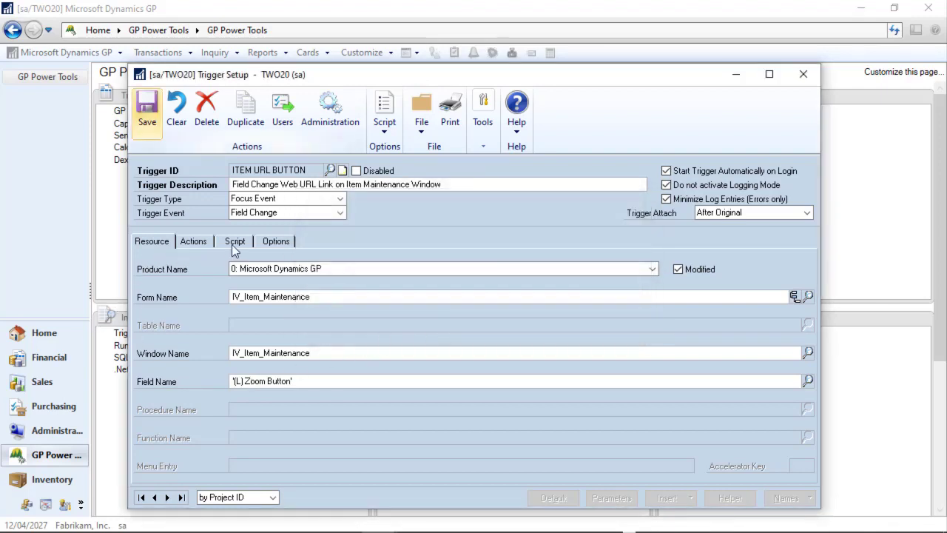
In the ITEM URL BUTTON script, make room below the not-empty condition and change its tested field to '(L) URL'
click(234, 244)
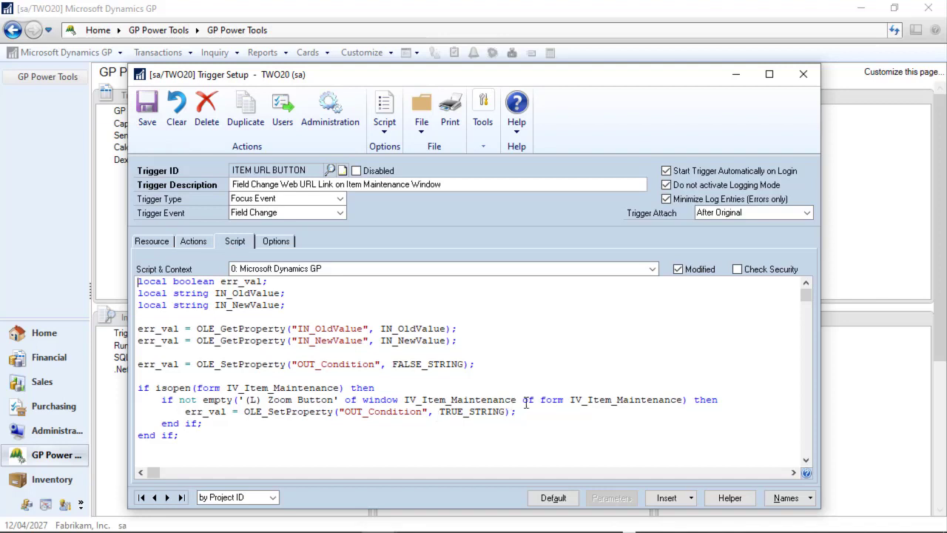
click(762, 399)
key(Return)
key(Return)
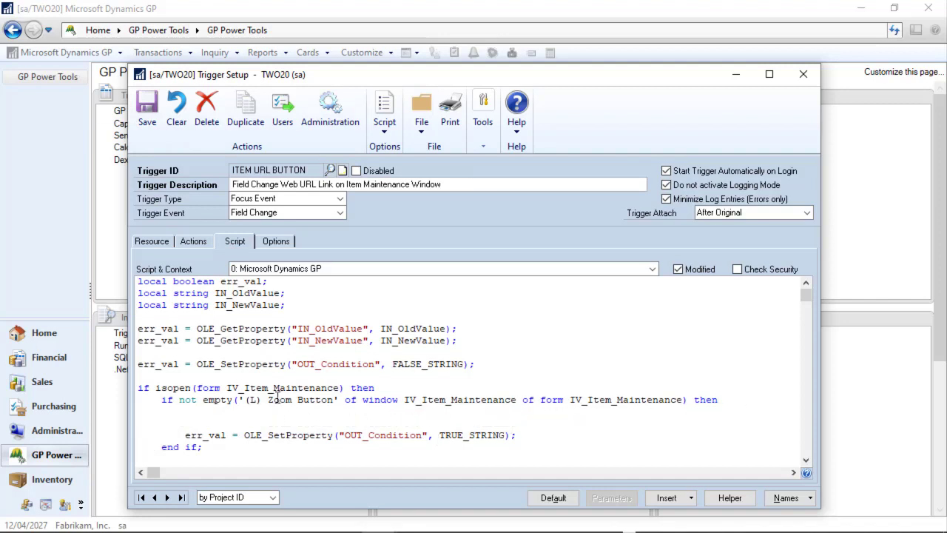
drag(270, 401, 336, 400)
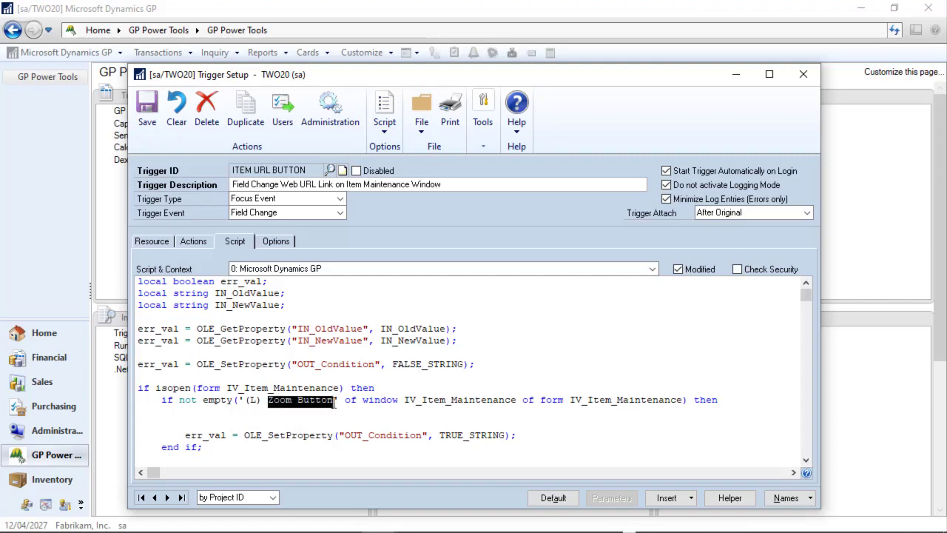
text(URL)
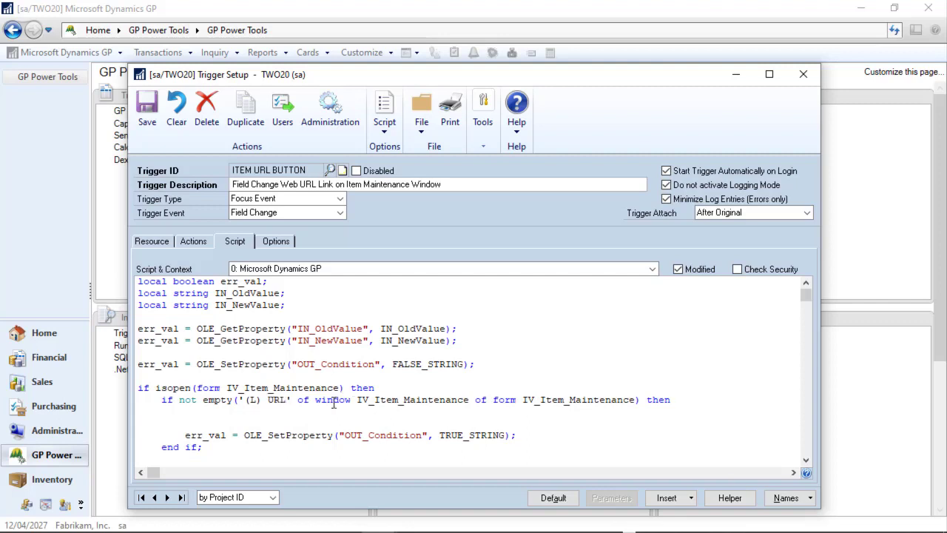
Insert the code that opens '(L) URL' with Utility_LaunchUrl when IsWebClient() is true, otherwise with run application, under the not-empty condition
key(alt+Tab)
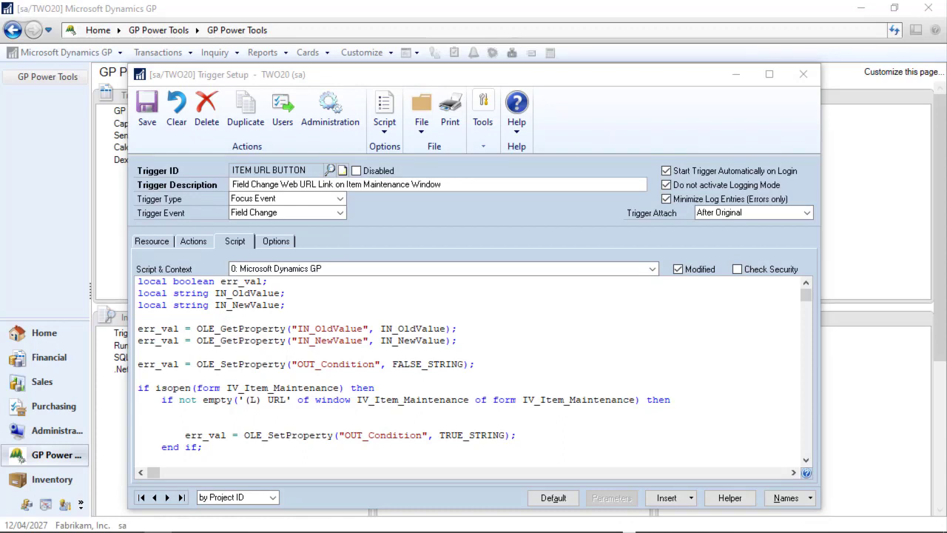
click(245, 415)
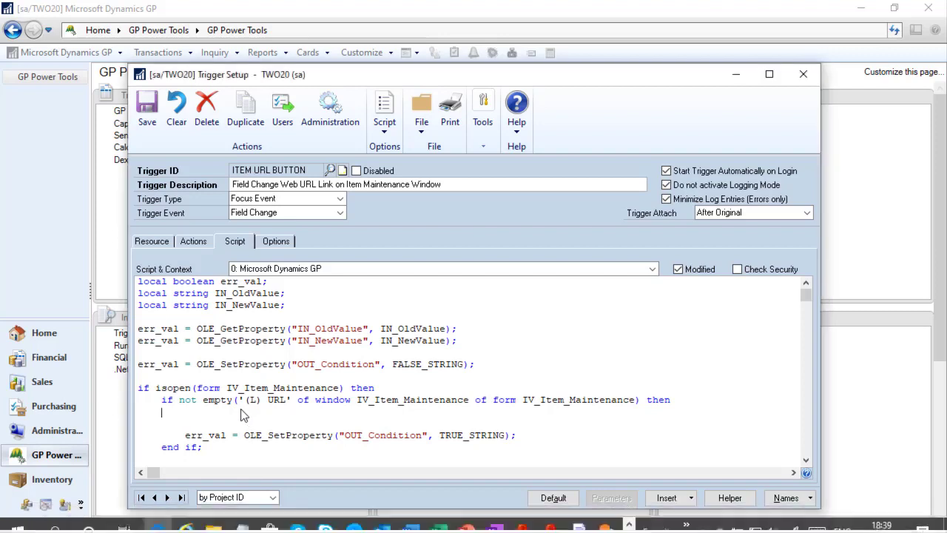
key(Home)
text(if IsWebClient() then             Utility_LaunchUrl('(L) URL' of window IV_Item_Maintenance of form IV_Item_Maintenance);         else             run application "", '(L) URL' of window IV_Item_Maintenance of form IV_Item_Maintenance;         end if;)
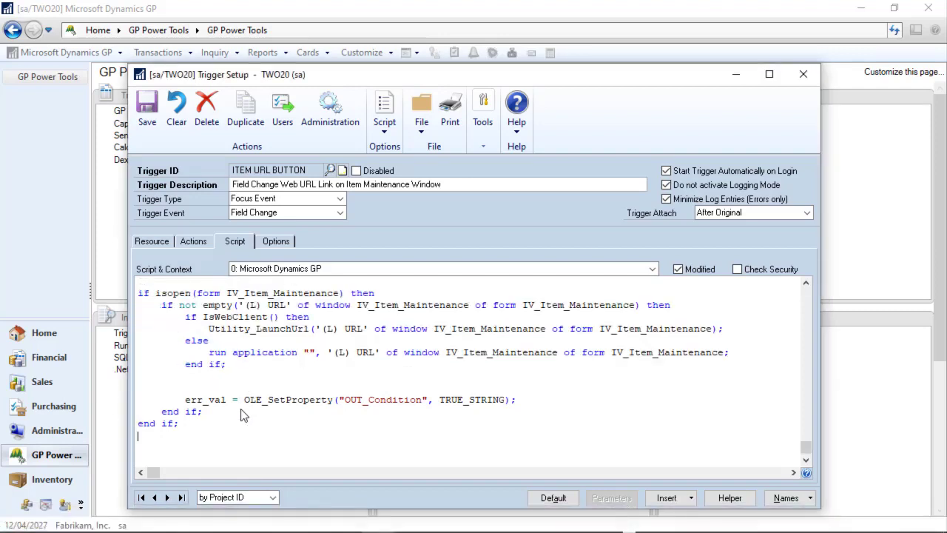
Put one blank line before the URL-launching if block and delete the surplus blank line after it
key(Up)
key(Up)
key(Up)
key(Up)
key(Up)
key(Up)
key(Up)
key(Up)
key(Up)
key(Up)
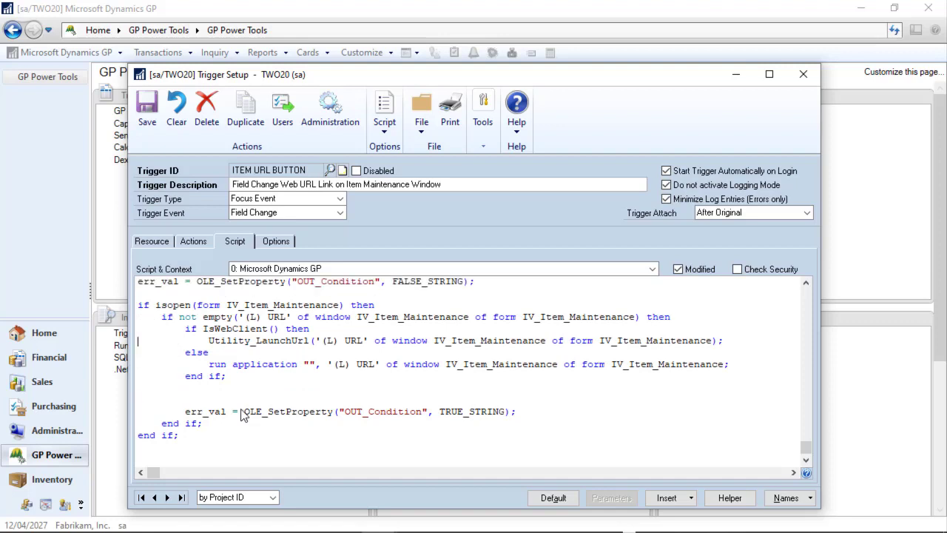
key(Down)
key(Down)
key(Down)
key(Down)
key(Down)
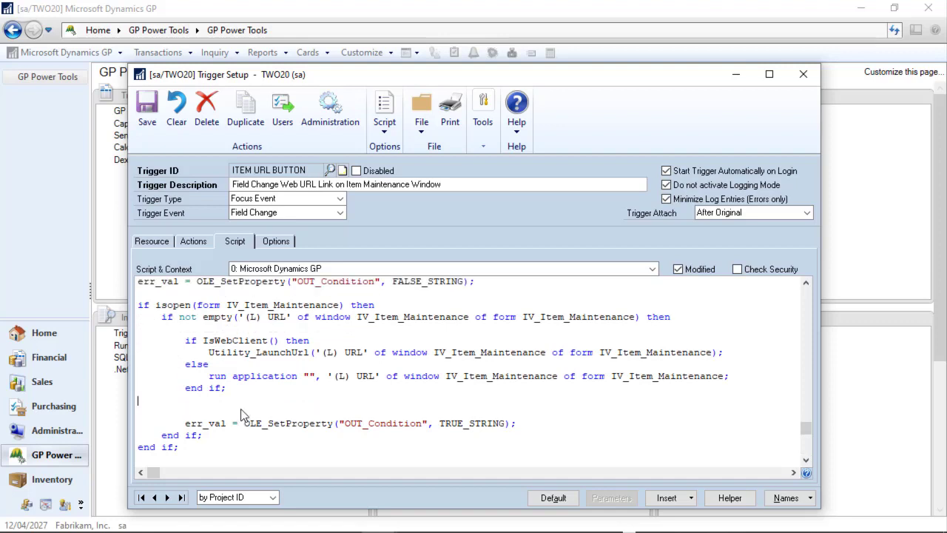
key(shift+Down)
key(Delete)
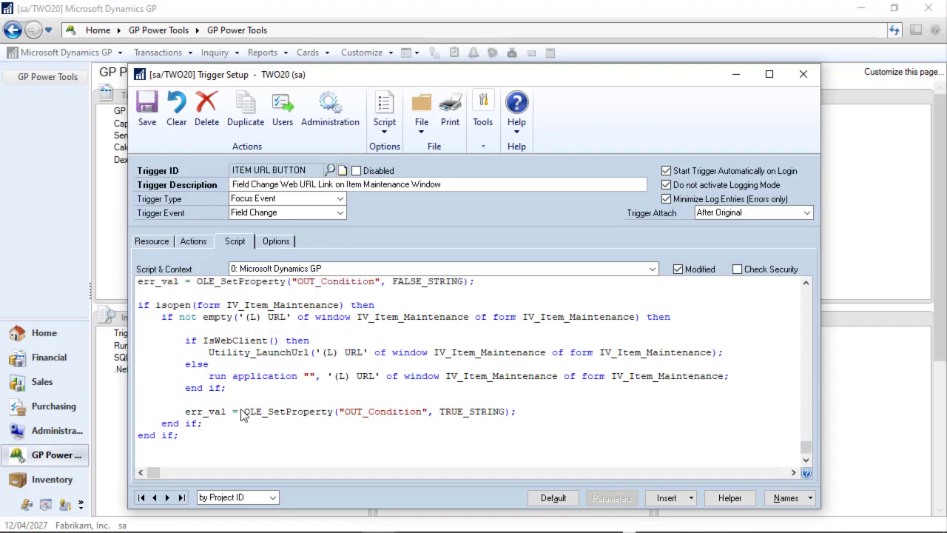
Save the ITEM URL BUTTON trigger, close its setup and start the ITEM URL project's triggers
click(151, 121)
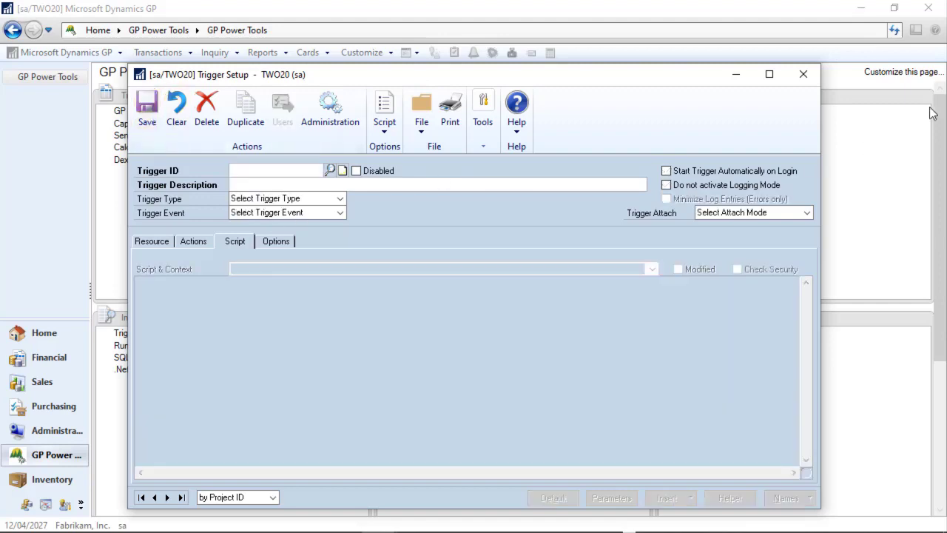
click(805, 80)
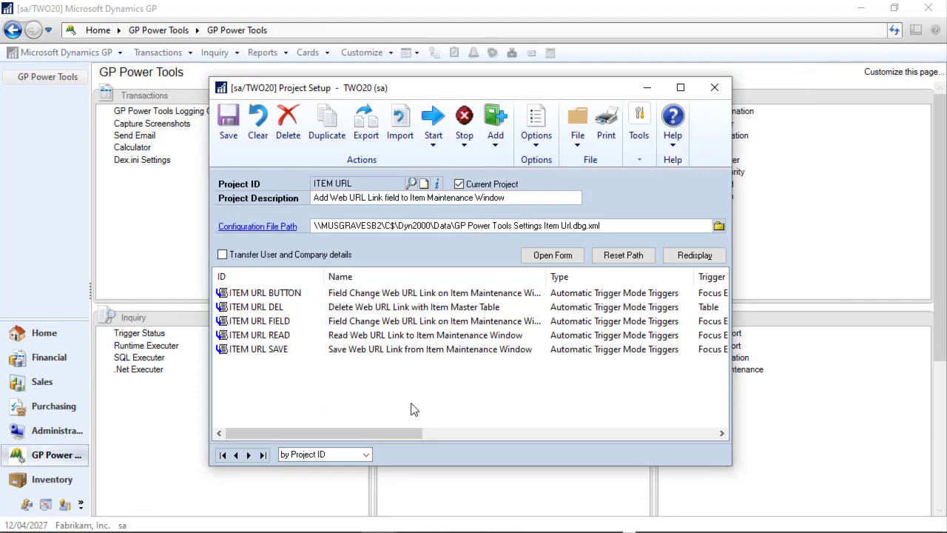
click(434, 136)
click(447, 160)
Open the modified version B of Item Maintenance and display the first item record
click(327, 67)
click(311, 56)
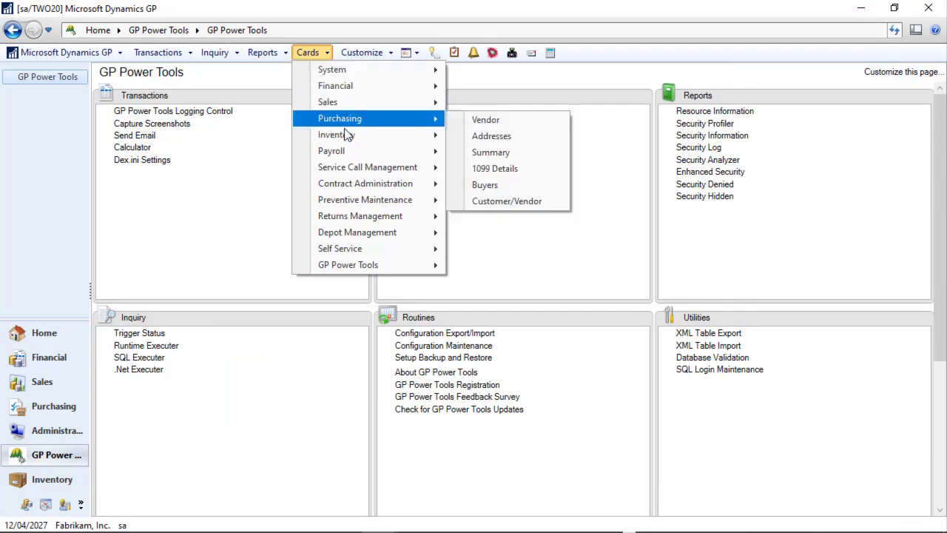
mouse_move(341, 135)
click(482, 137)
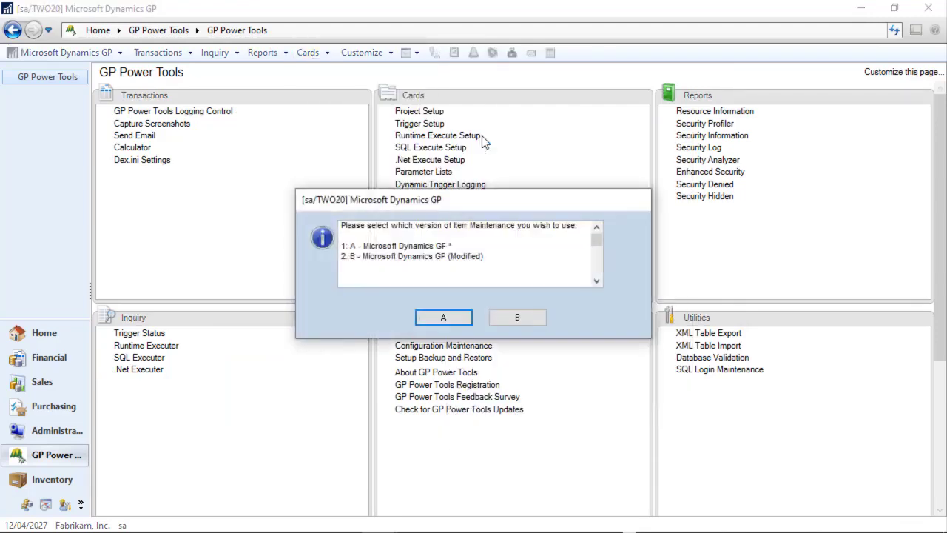
click(515, 320)
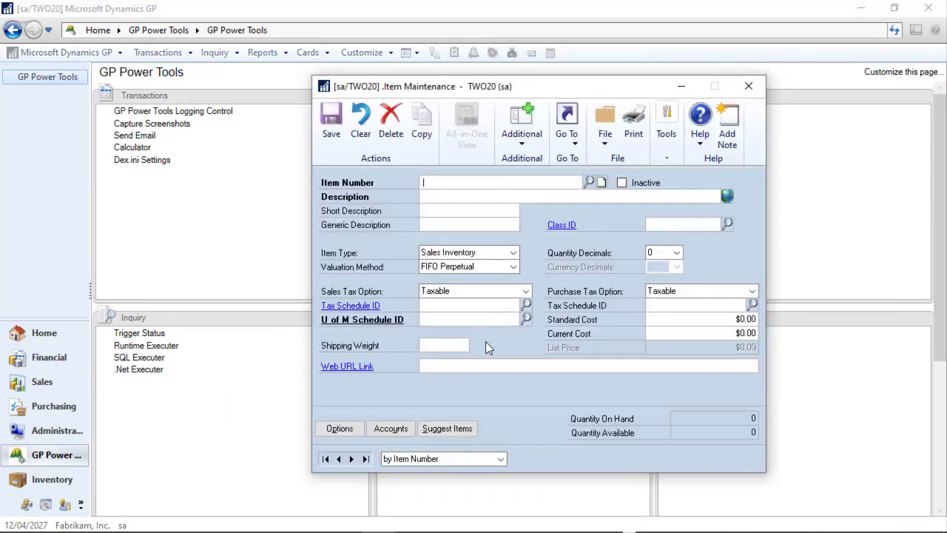
click(324, 459)
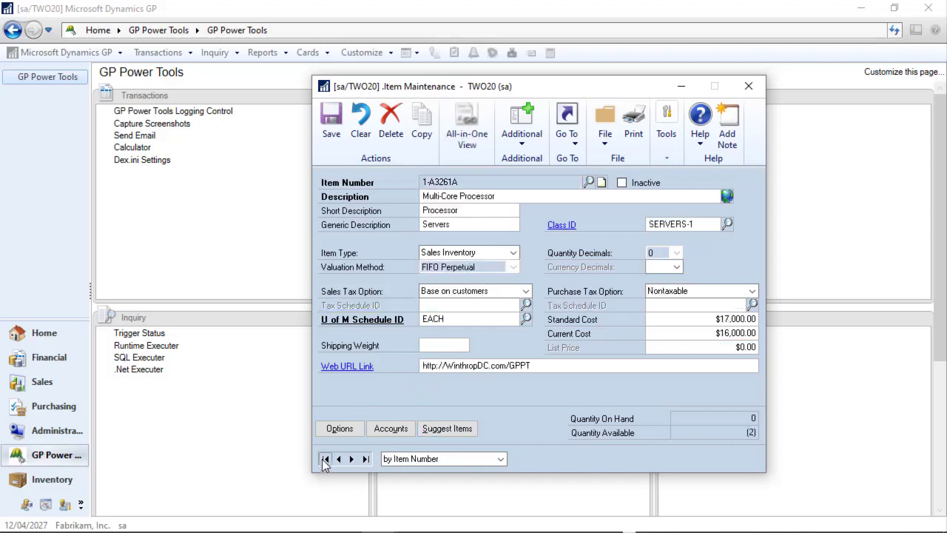
click(445, 364)
drag(445, 364, 392, 363)
key(Delete)
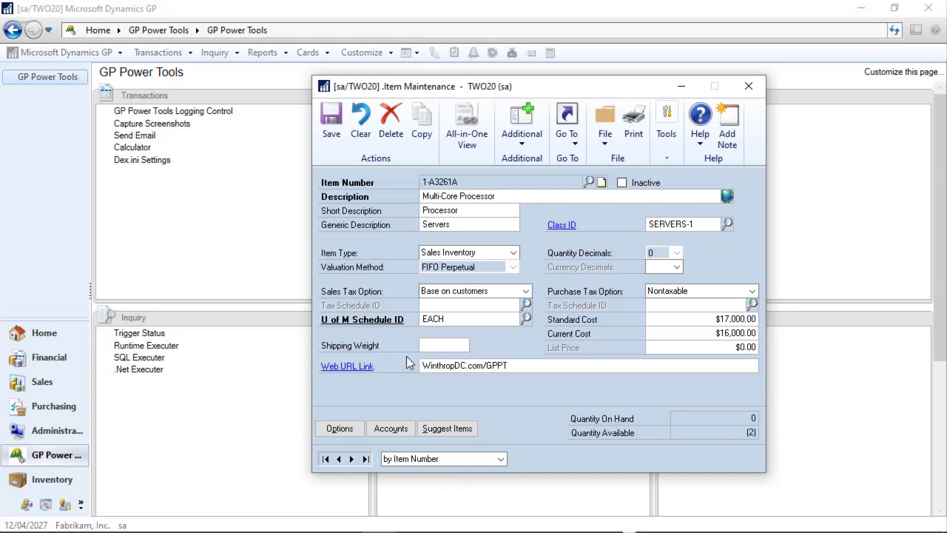
key(Tab)
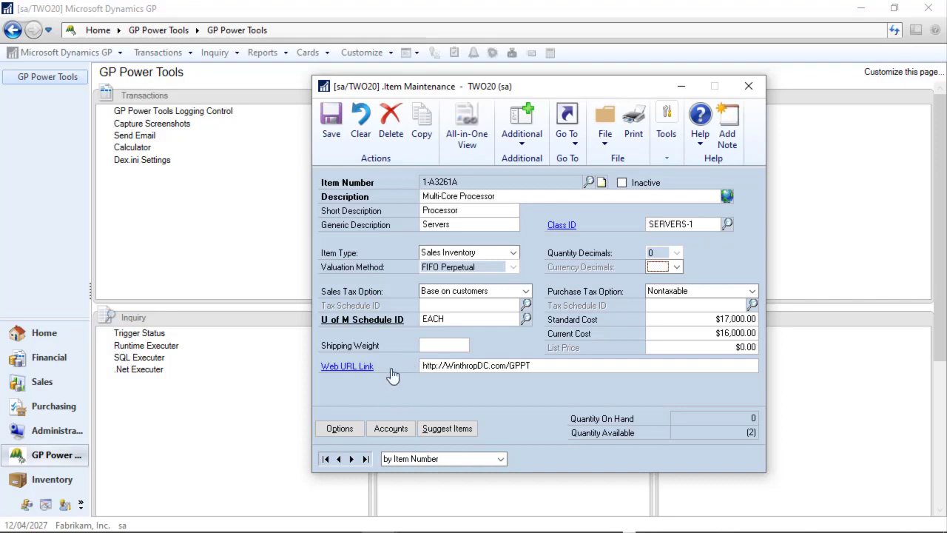
Open the item's Web URL Link in the browser to test the button trigger, and minimize the browser window
click(349, 368)
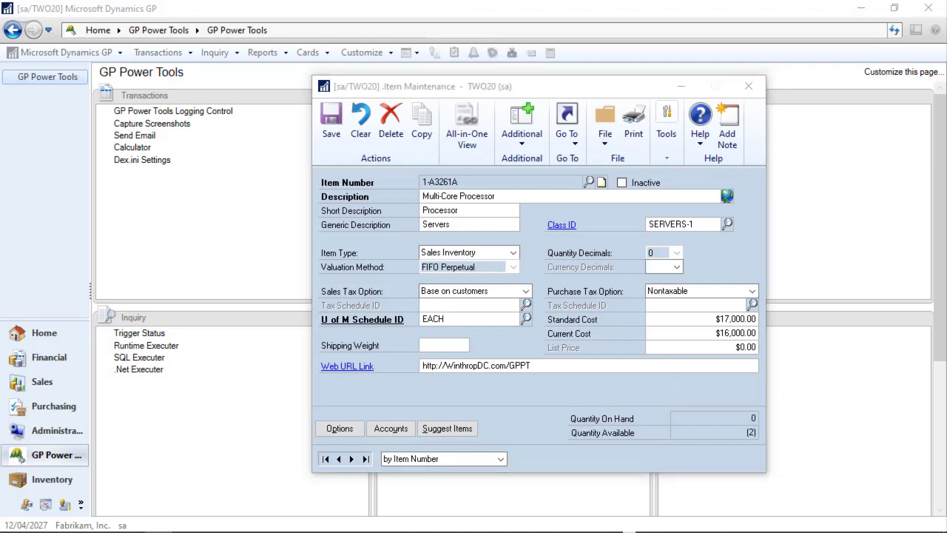
drag(946, 362, 400, 69)
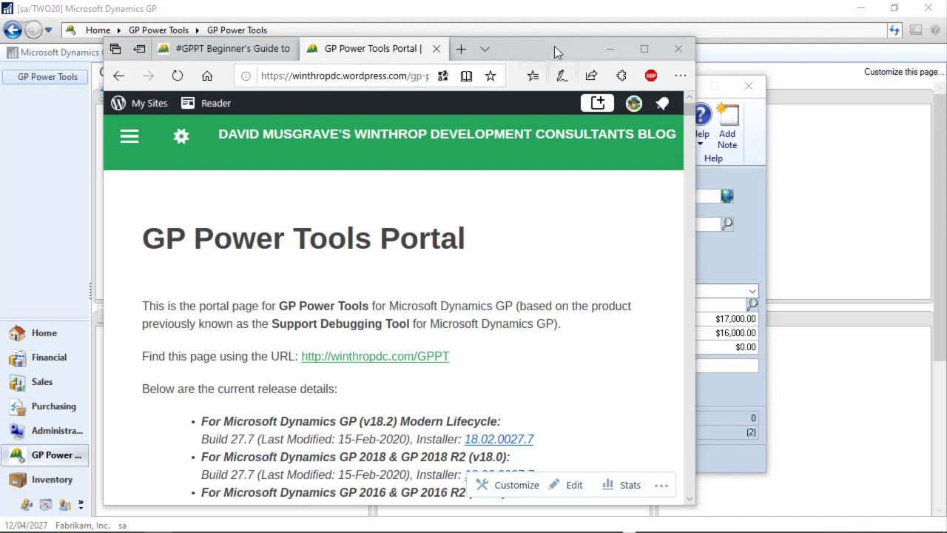
click(610, 48)
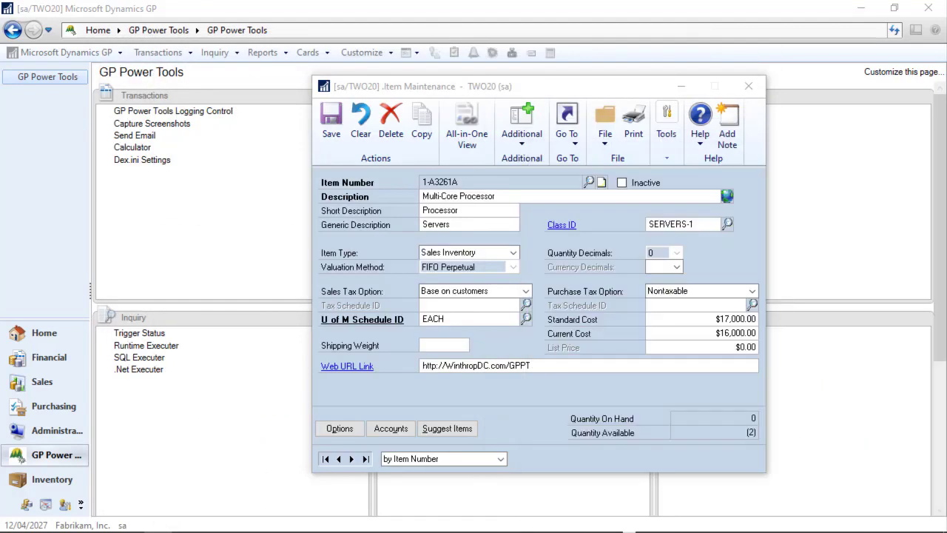
Save the item record, close Item Maintenance and return to Project Setup
click(329, 124)
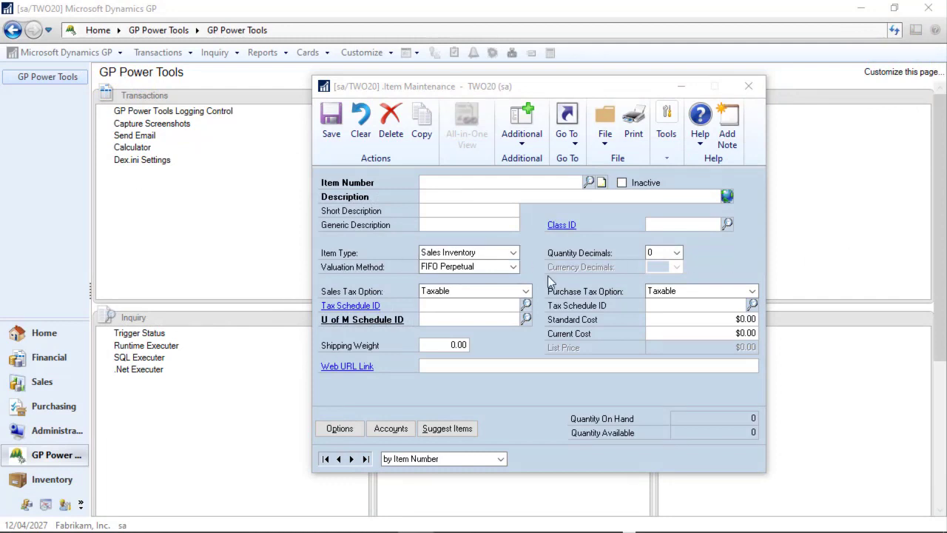
click(751, 87)
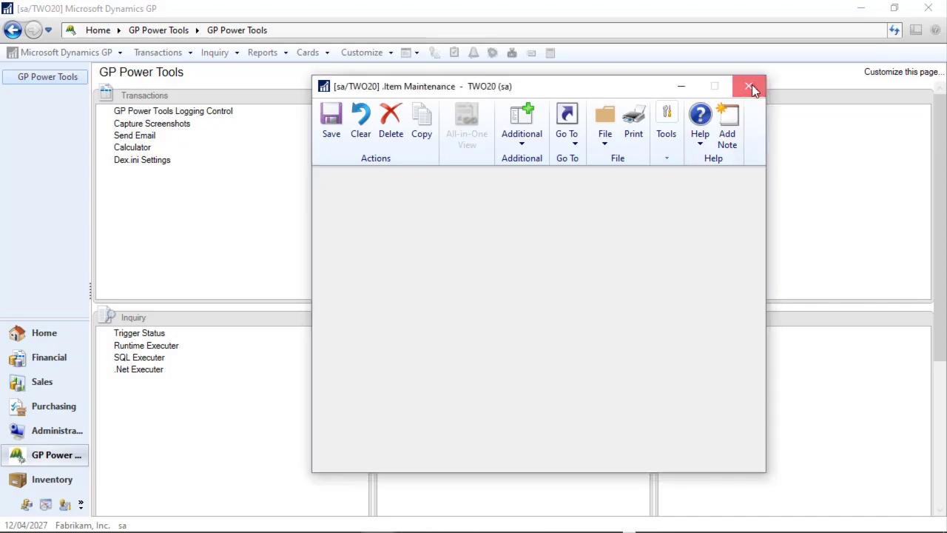
click(429, 113)
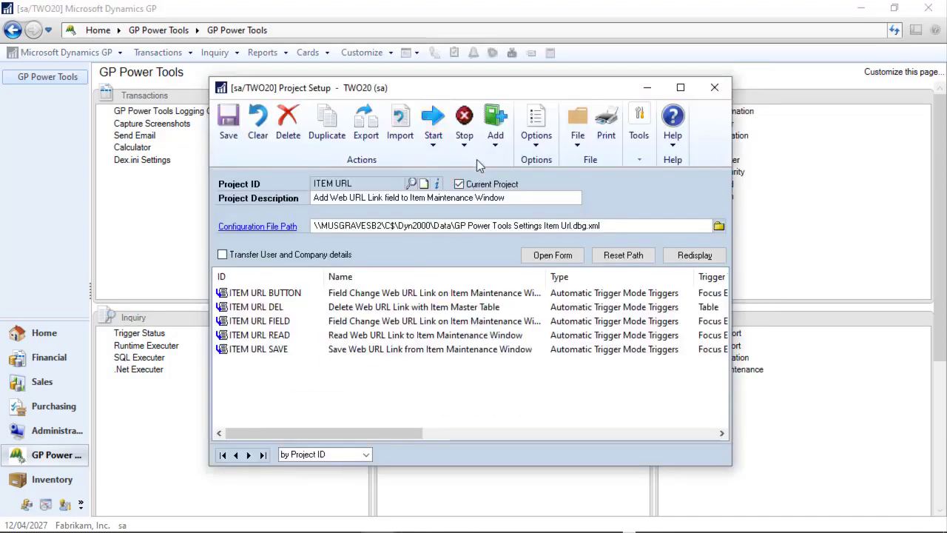
Add a Runtime Execute script to the ITEM URL project with the custom purpose rw_TableHeaderString()
click(494, 148)
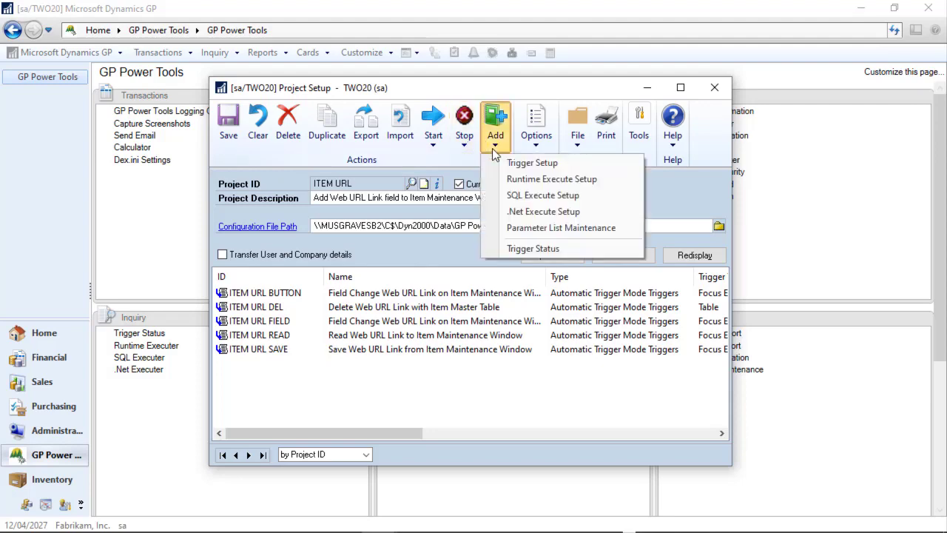
click(530, 180)
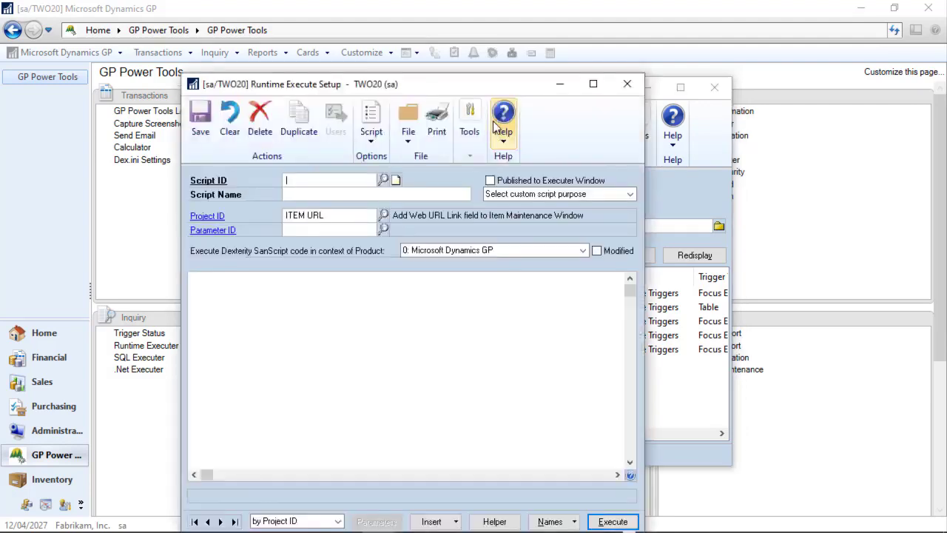
drag(493, 86, 580, 50)
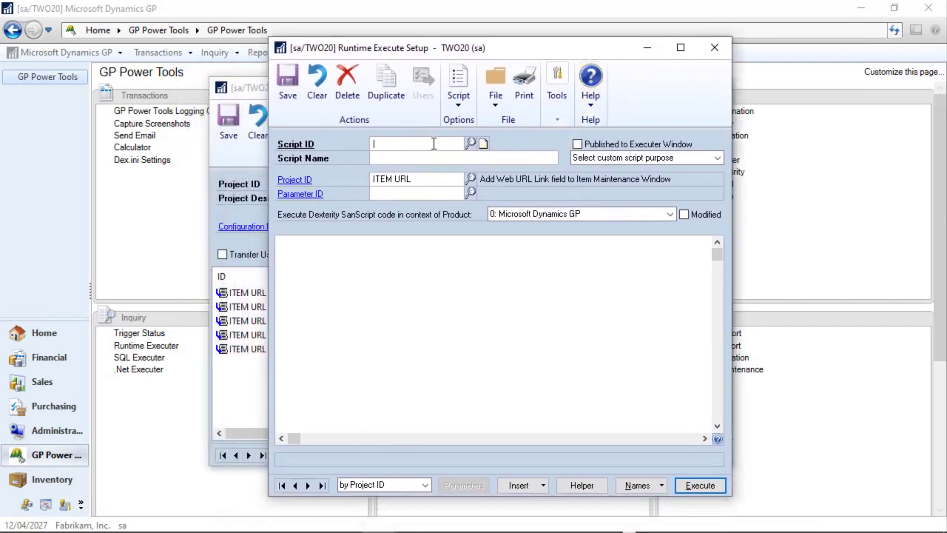
click(718, 158)
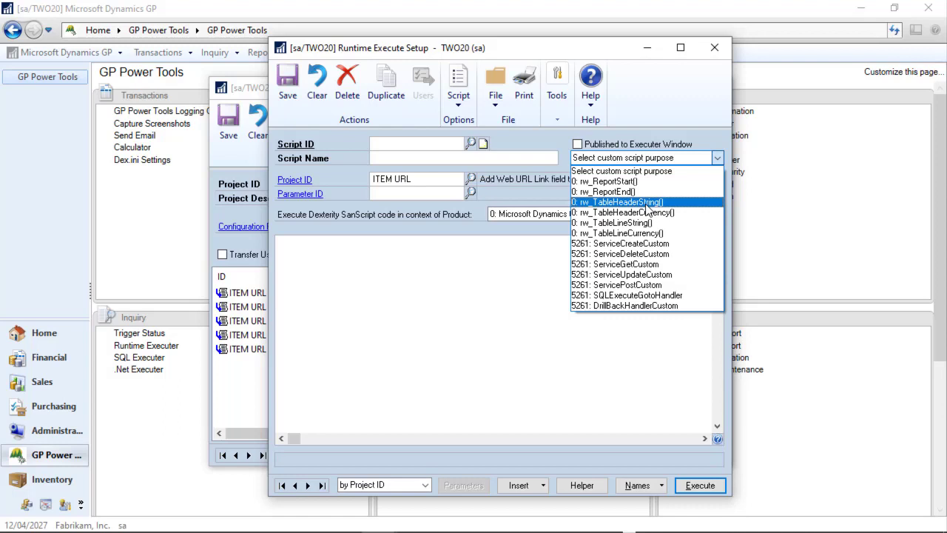
click(645, 204)
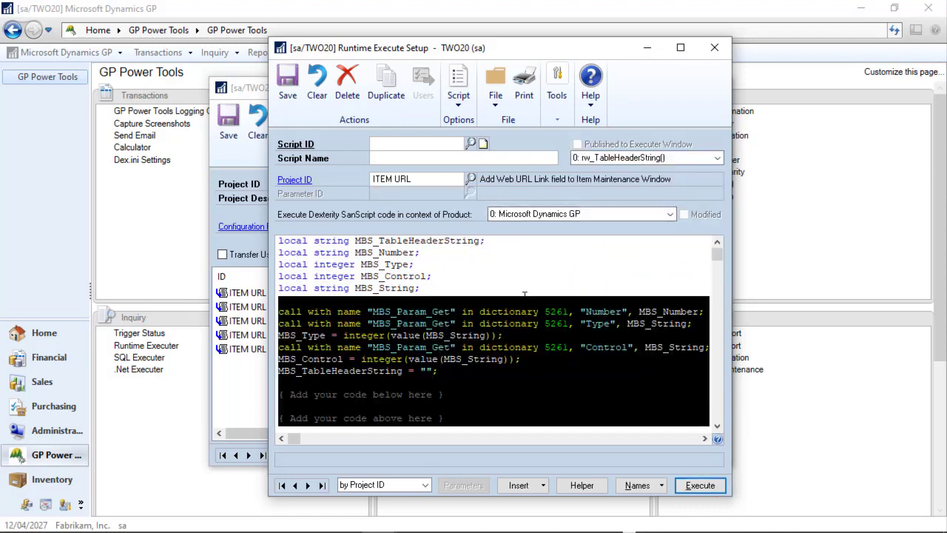
click(534, 280)
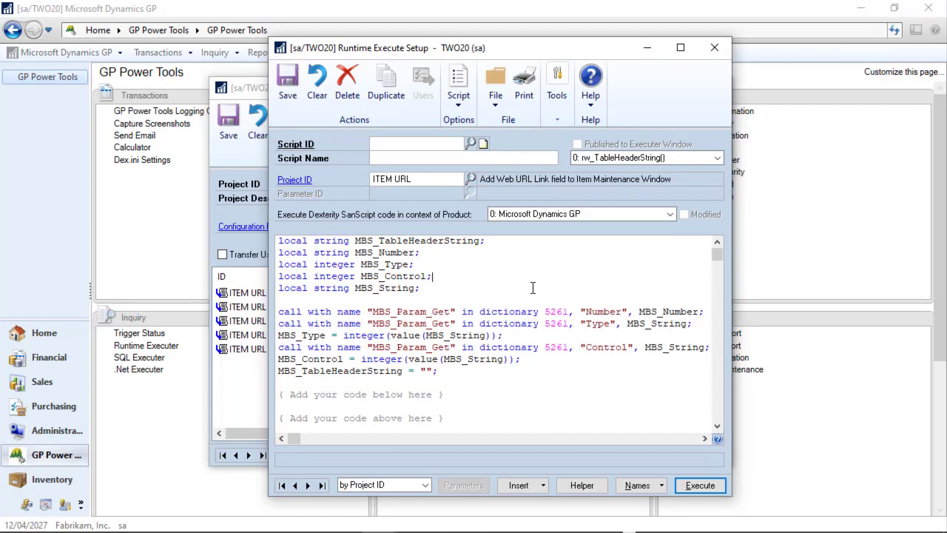
Give the script the ID ITEM URL GET and the name "Get Web URL link field for Report Writer"
click(425, 142)
text(ITEM URL GET)
key(Tab)
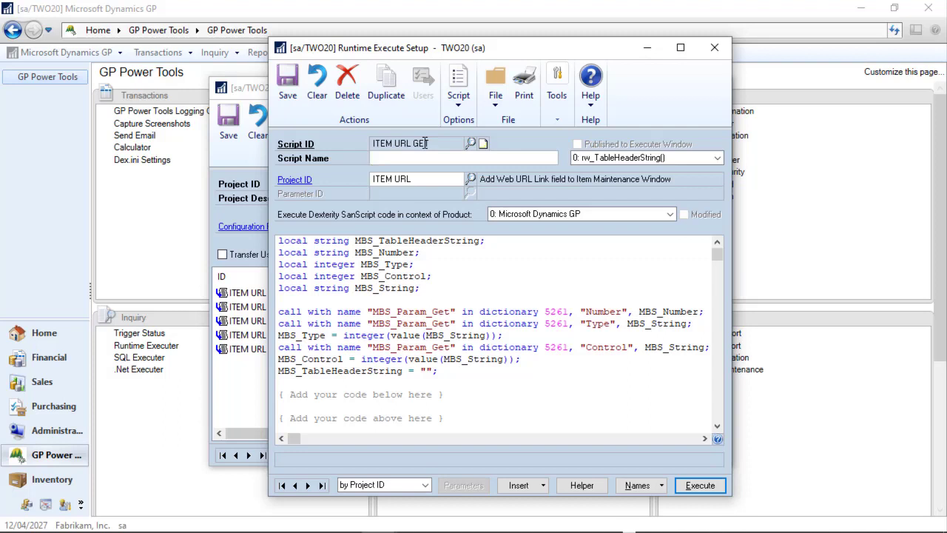
text(Get Web URL)
text(link field for Rep)
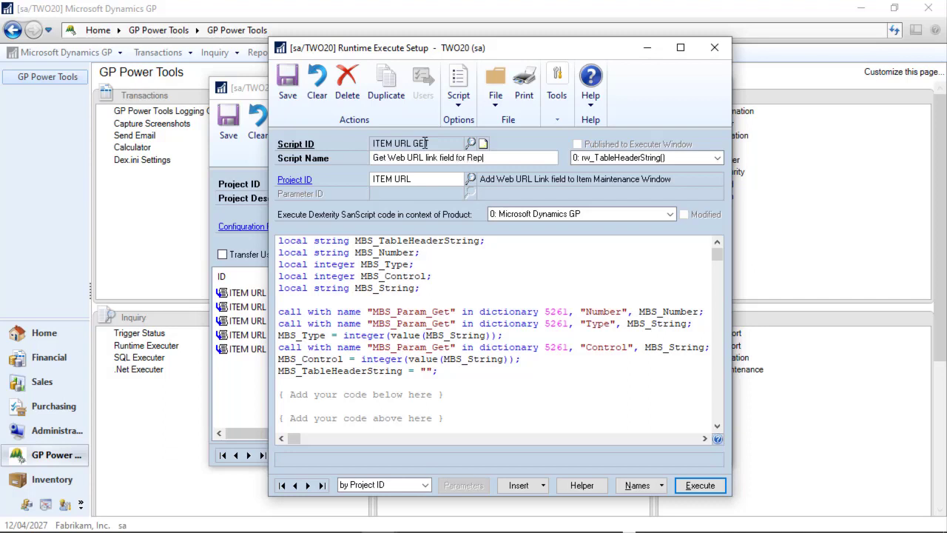
text(ort Writer)
Insert the "Get a DUOS Property" helper function between the "Add your code below here" and "above here" comments
click(471, 404)
scroll(471, 404, down, 1)
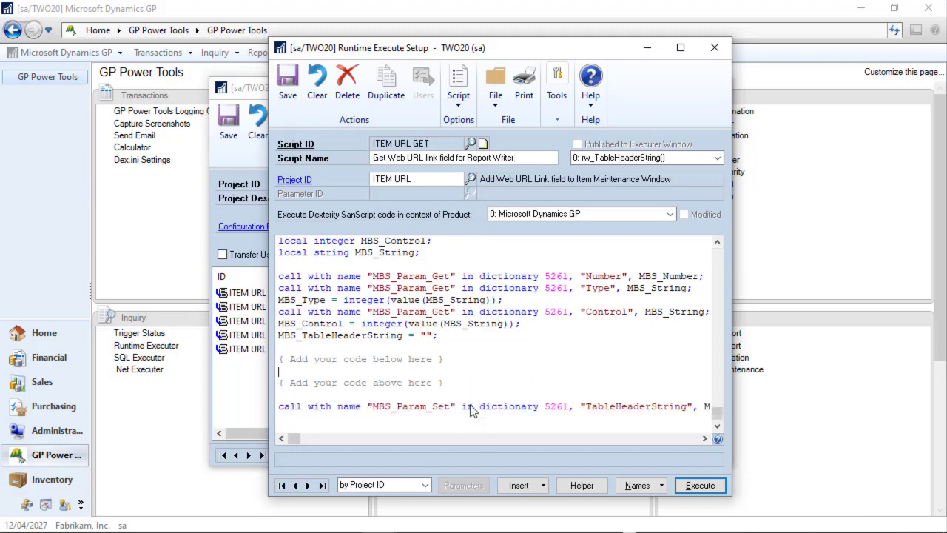
click(568, 485)
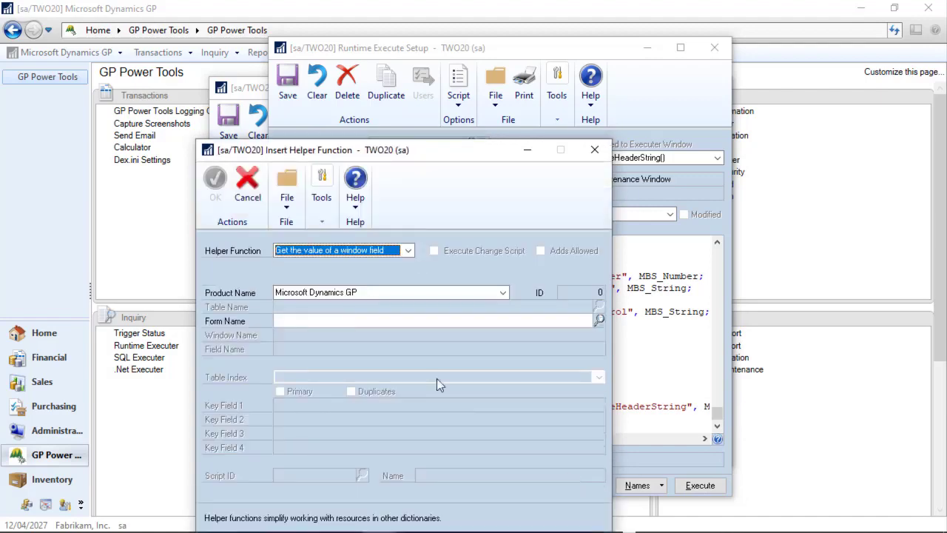
click(312, 254)
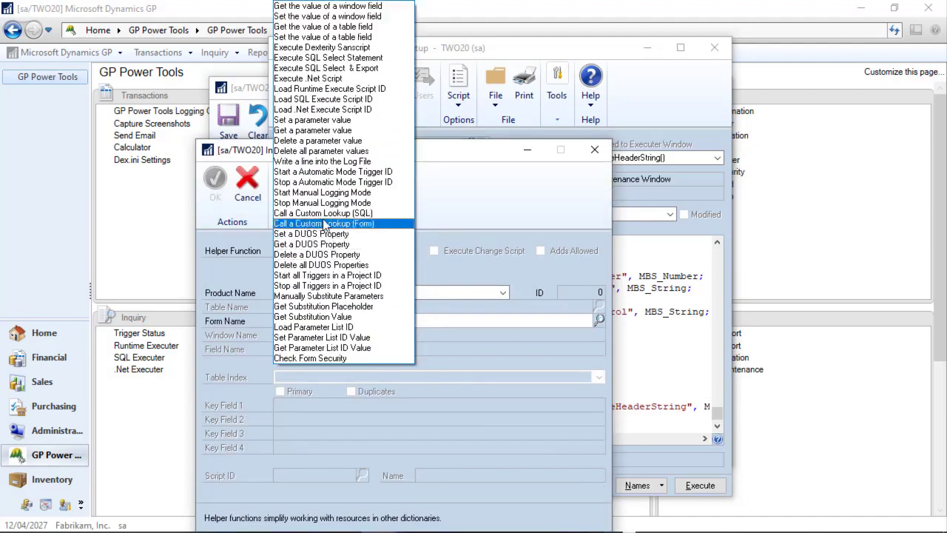
click(318, 244)
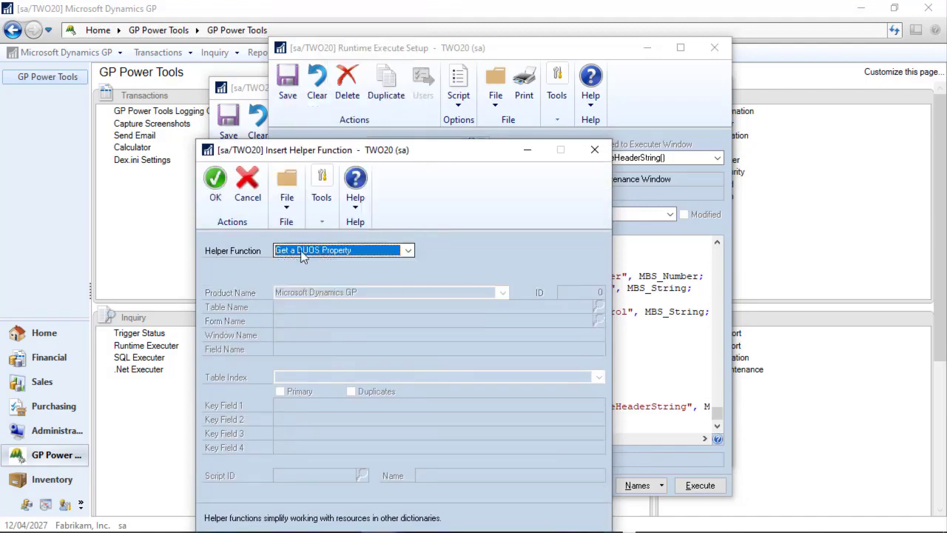
click(216, 189)
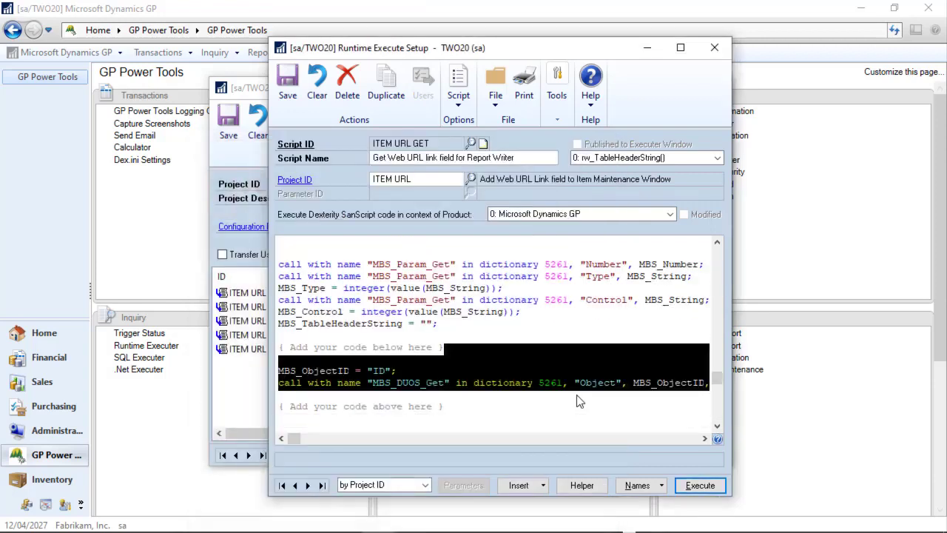
Assign MBS_Number to MBS_ObjectID in place of the "ID" placeholder in the inserted helper code
drag(391, 370, 368, 371)
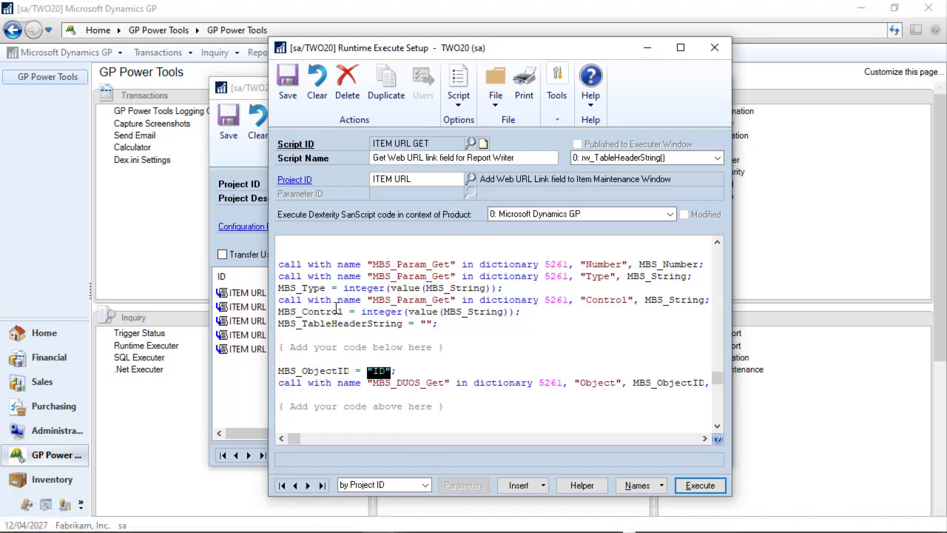
double_click(686, 268)
key(ctrl+c)
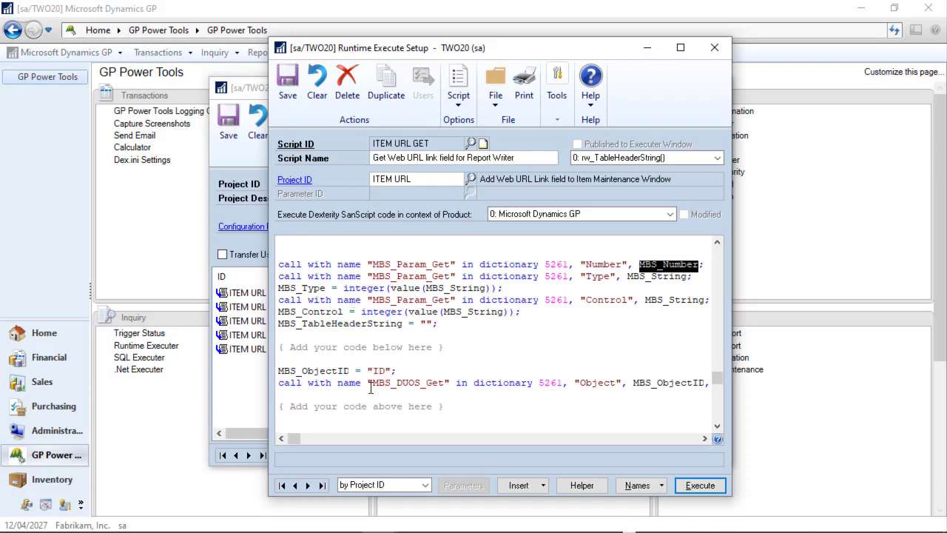
click(390, 374)
drag(390, 374, 368, 374)
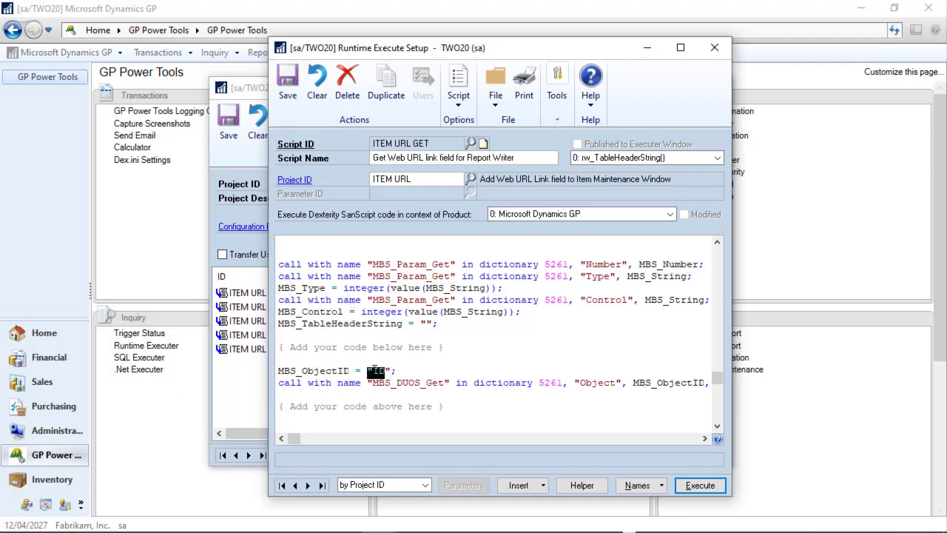
key(ctrl+v)
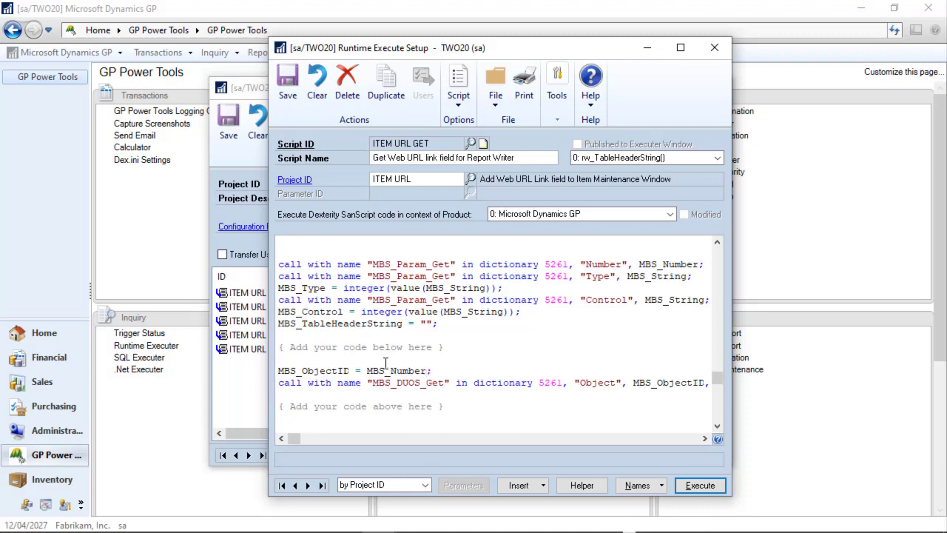
Set the MBS_DUOS_Get call's object type to "Item" and its property name to "URL"
double_click(602, 386)
text(Item)
key(End)
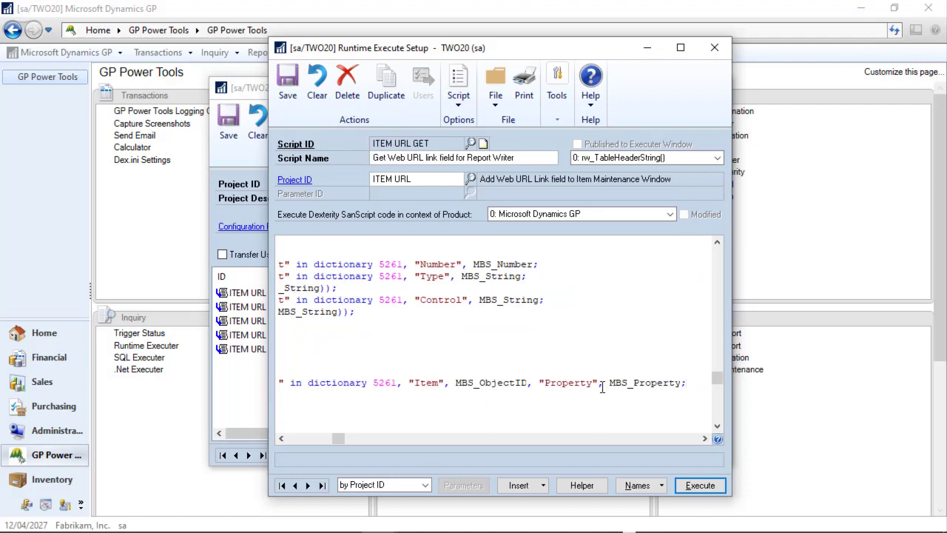
double_click(558, 391)
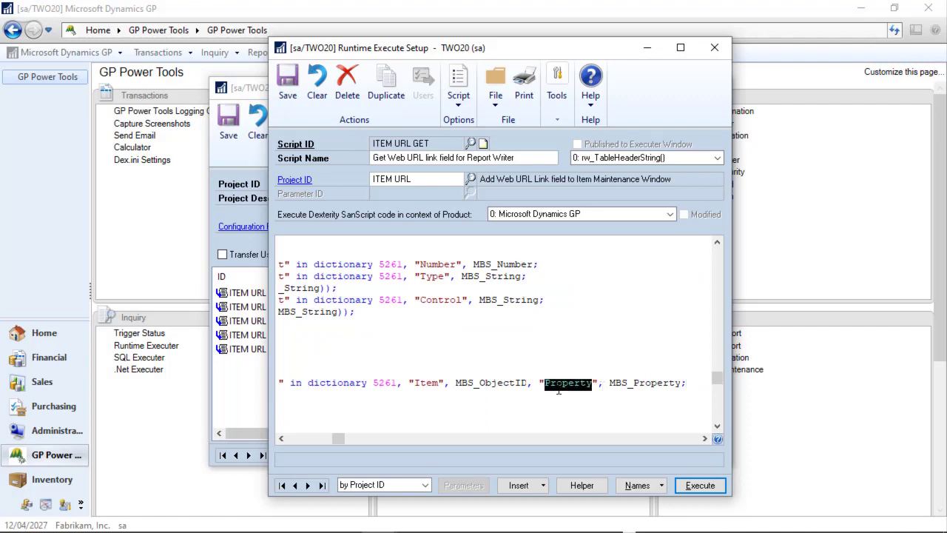
text(URL)
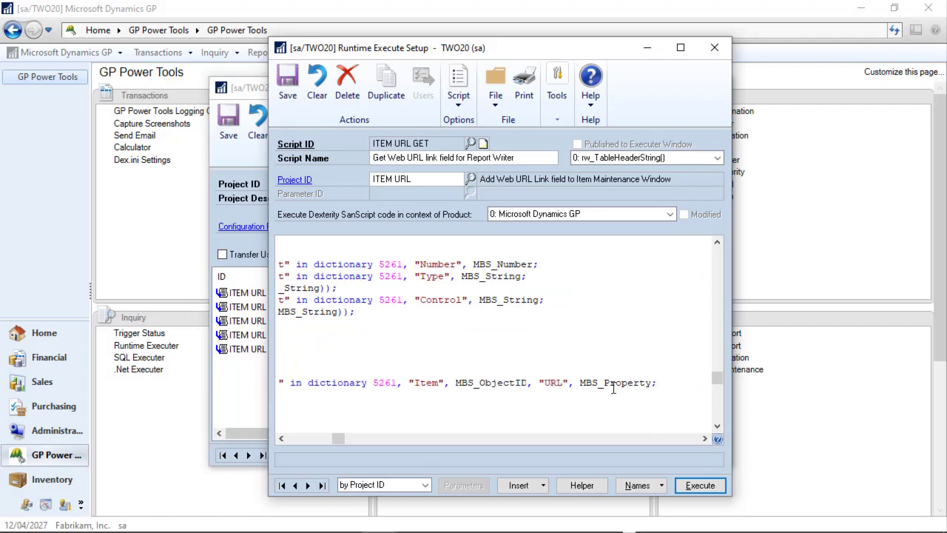
Add the line MBS_TableHeaderString = MBS_Property; below the MBS_DUOS_Get call, and save the script
double_click(612, 385)
key(Home)
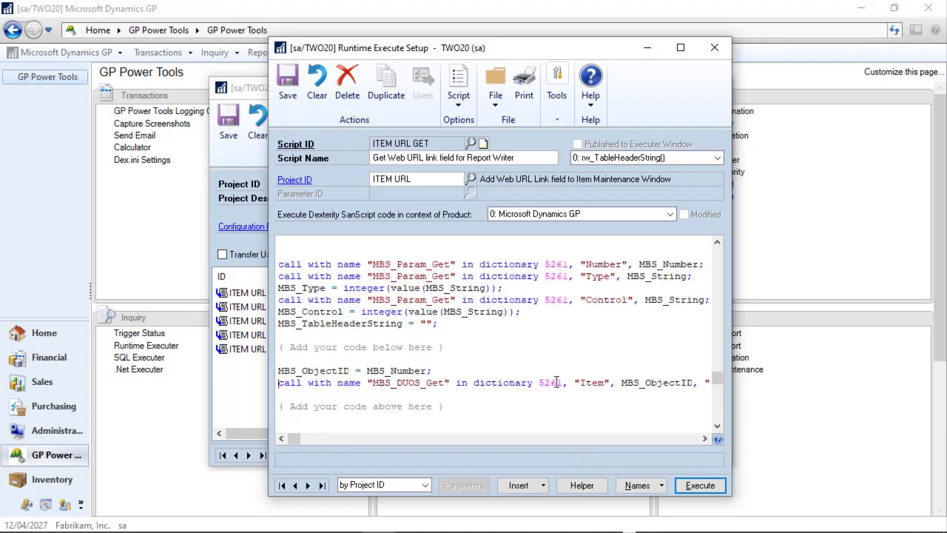
scroll(429, 396, down, 1)
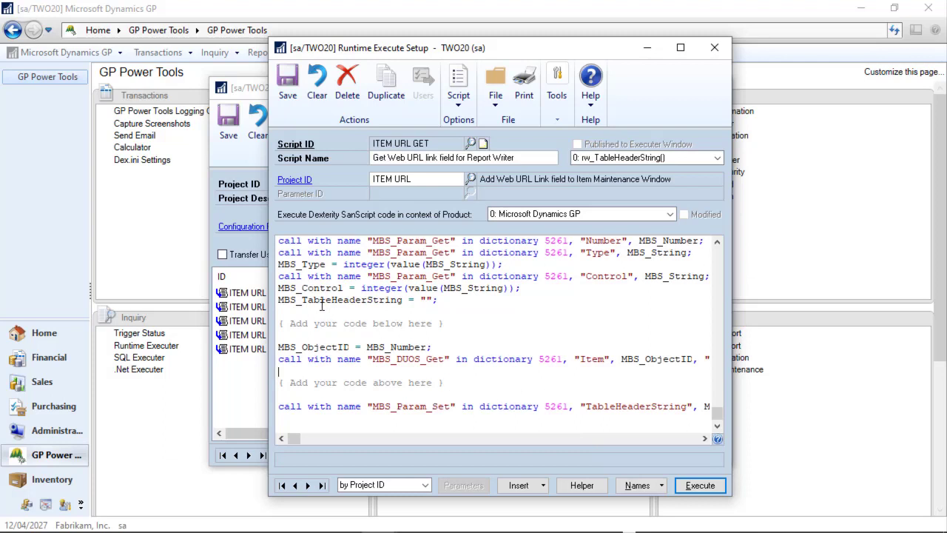
double_click(344, 306)
key(ctrl+c)
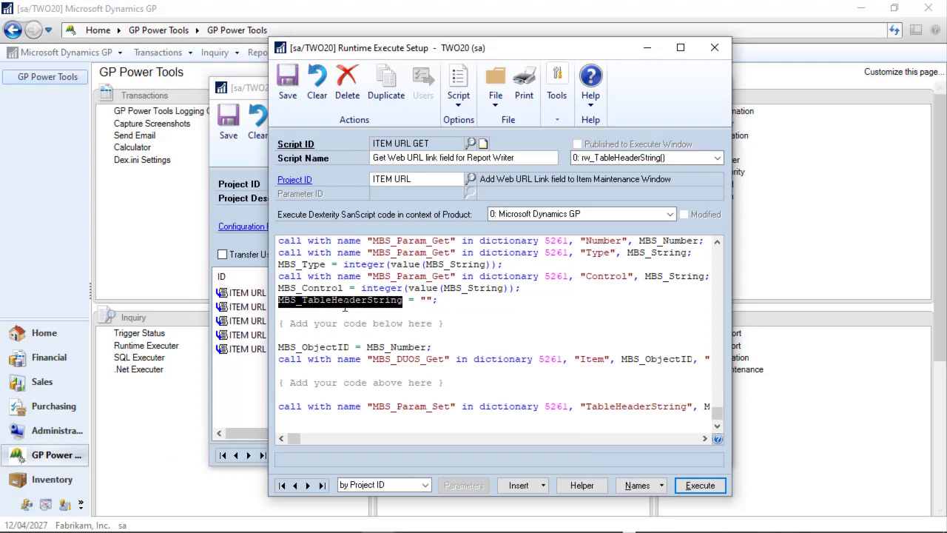
click(352, 374)
key(ctrl+v)
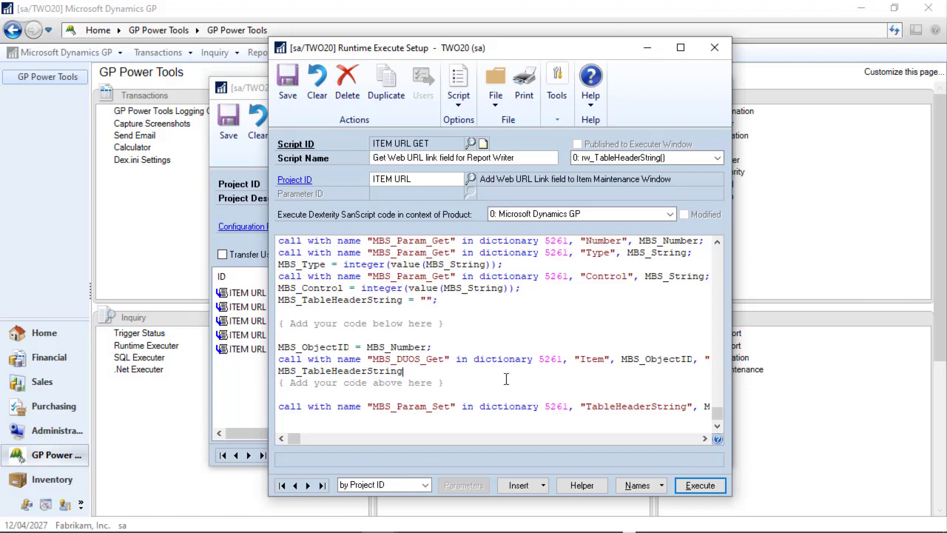
text(=)
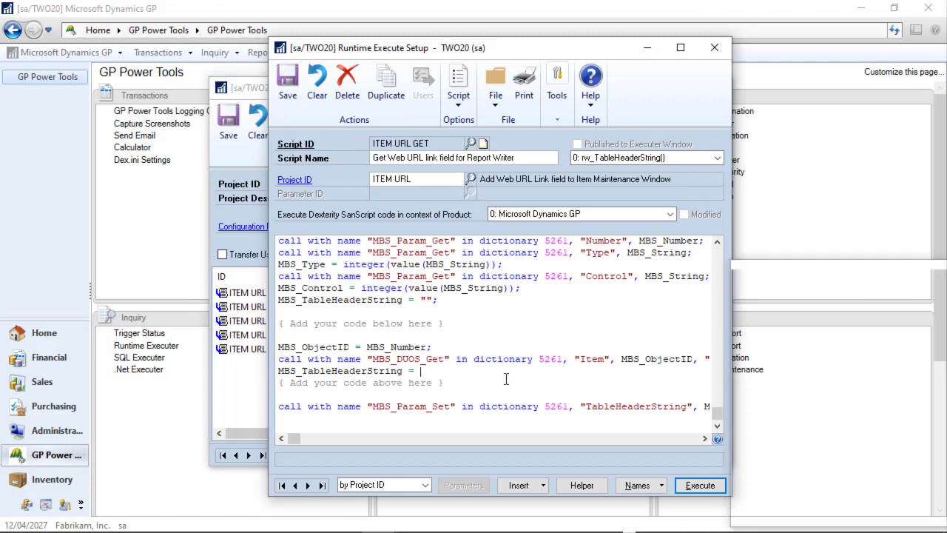
key(super+v)
click(534, 216)
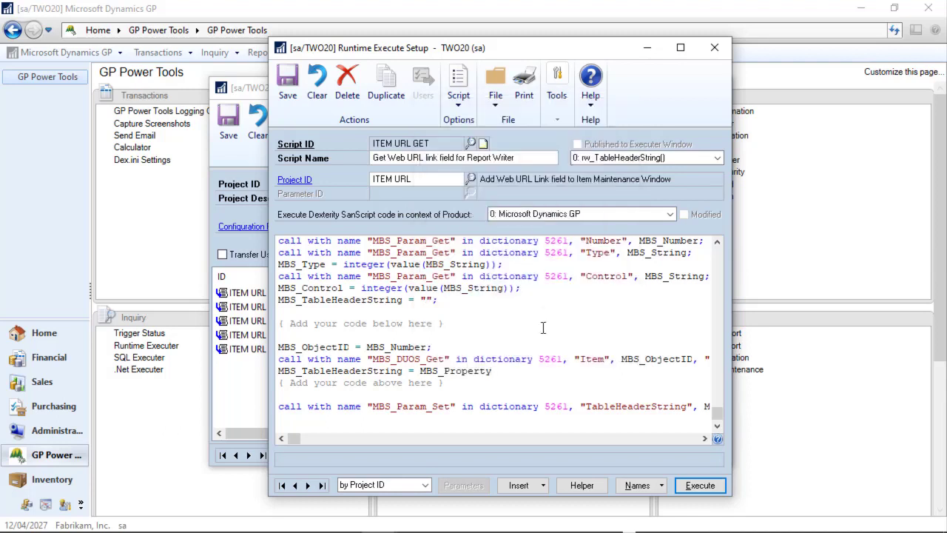
text(;)
key(Return)
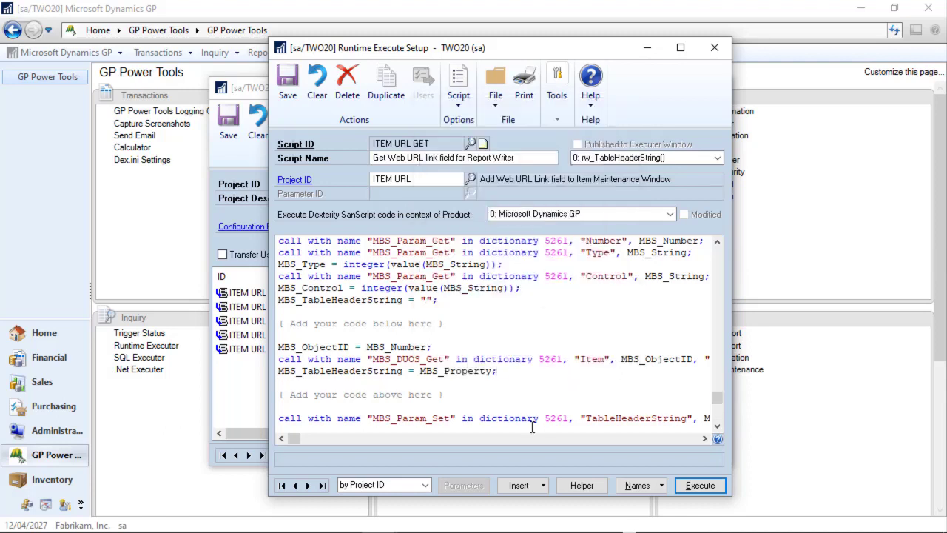
click(288, 95)
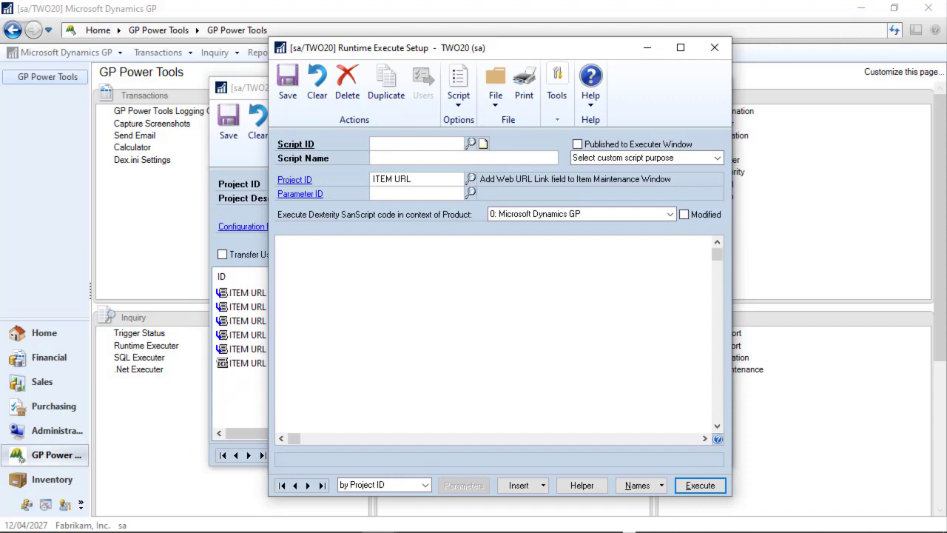
Reopen the ITEM URL GET script and replace all its code with the prepared version handling MBS_Control cases 0, 1 and 2
double_click(247, 363)
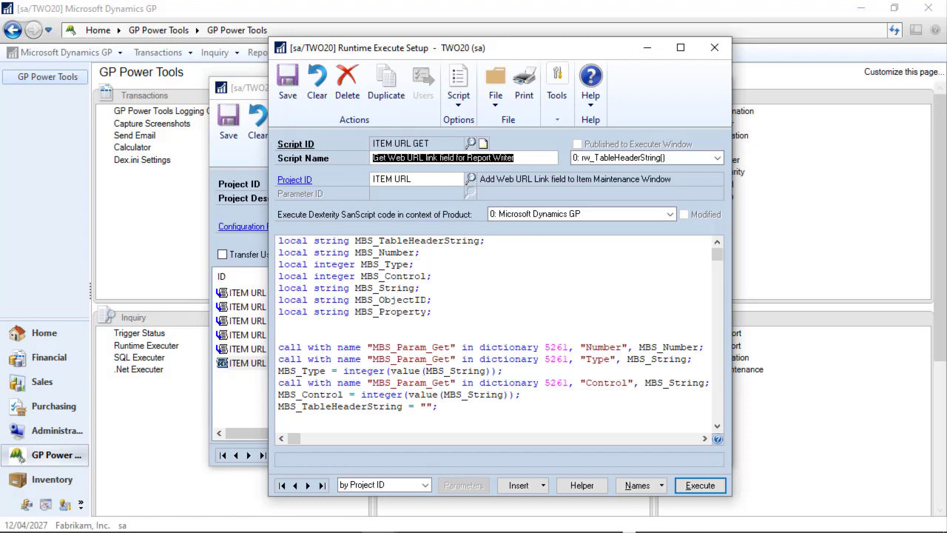
key(alt+Tab)
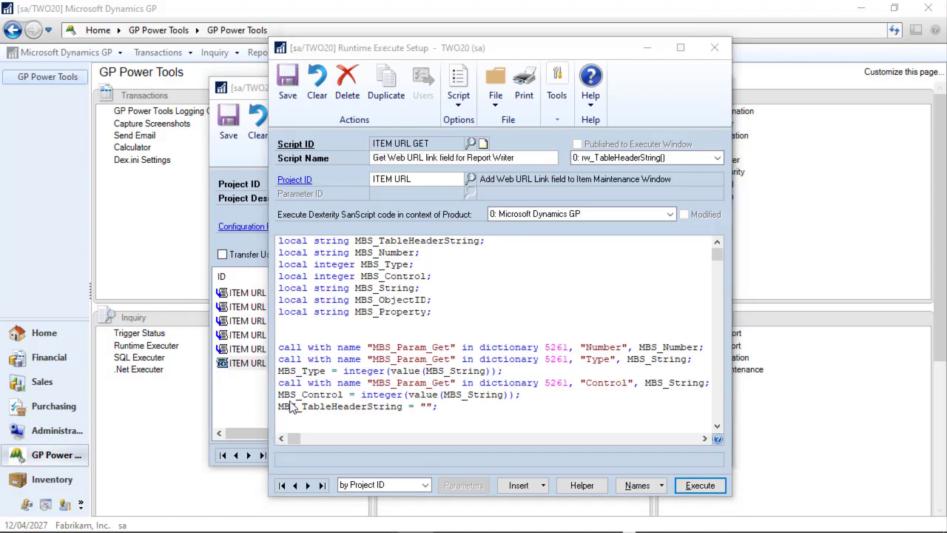
click(500, 315)
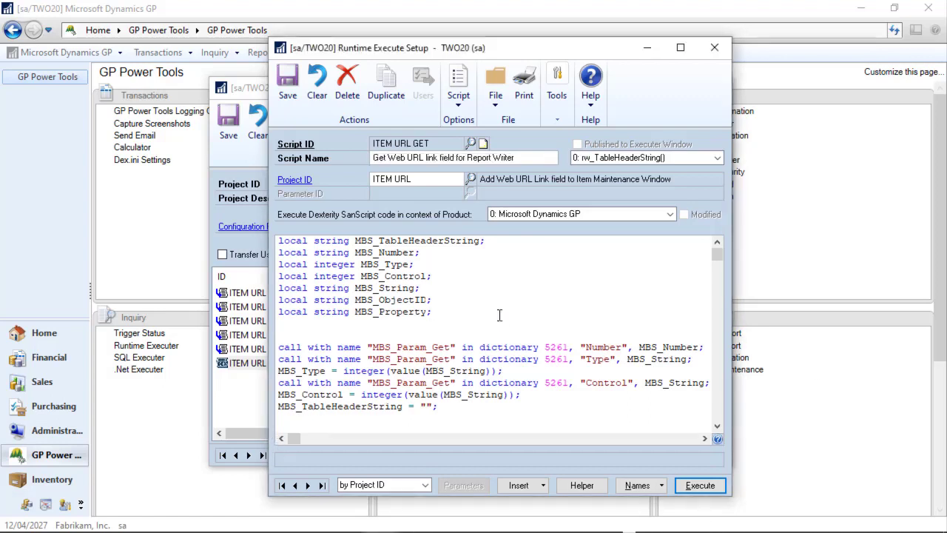
key(ctrl+a)
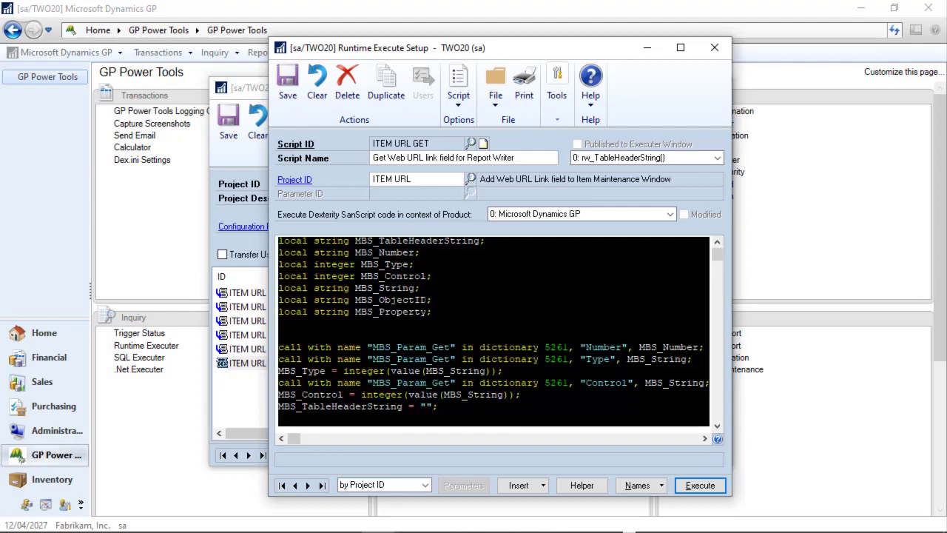
key(ctrl+v)
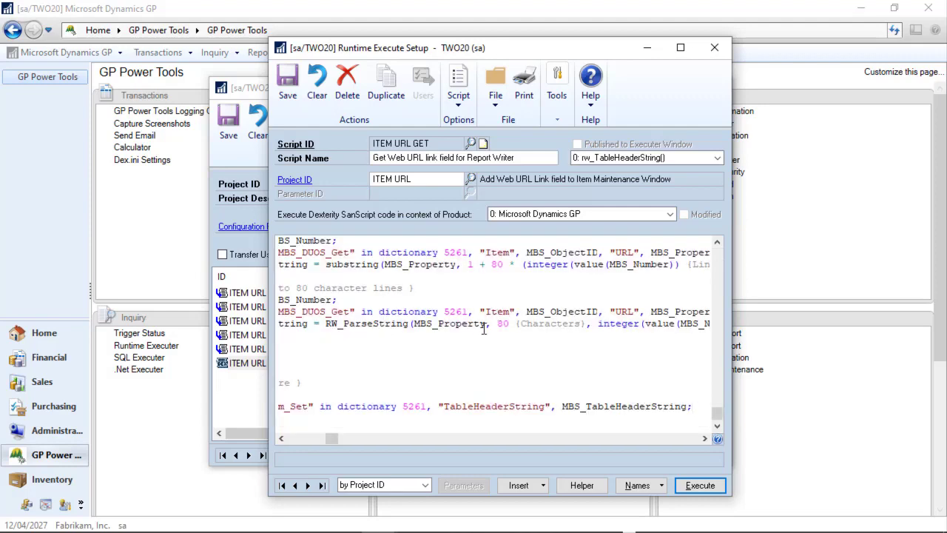
key(Home)
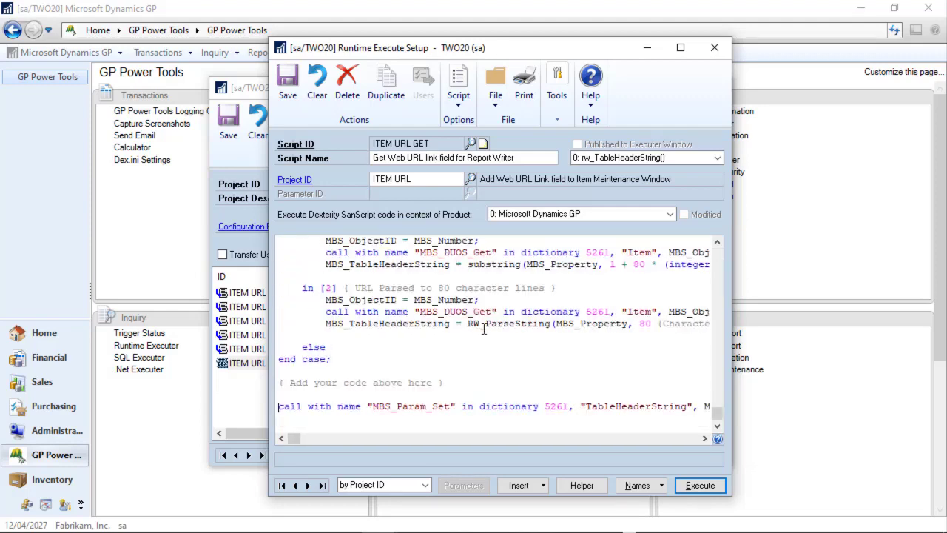
click(399, 434)
key(End)
text(\)
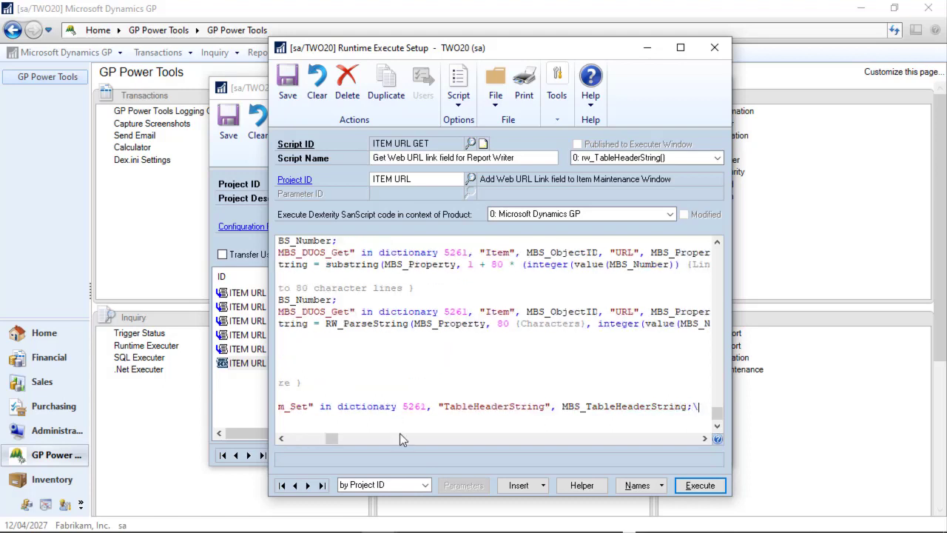
key(BackSpace)
key(Down)
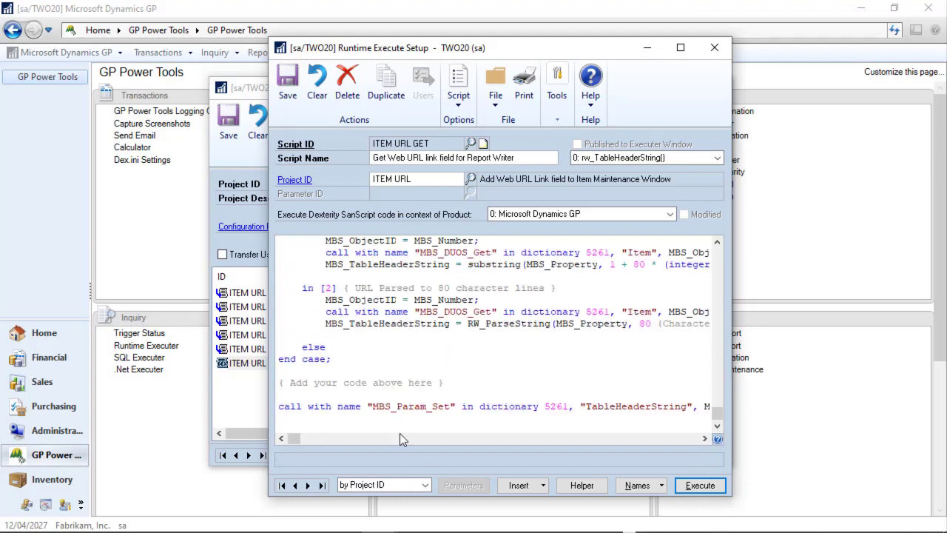
Examine the script's MBS_Control cases for plain, split and parsed URL output, and clear the script from the setup window
key(ctrl+Home)
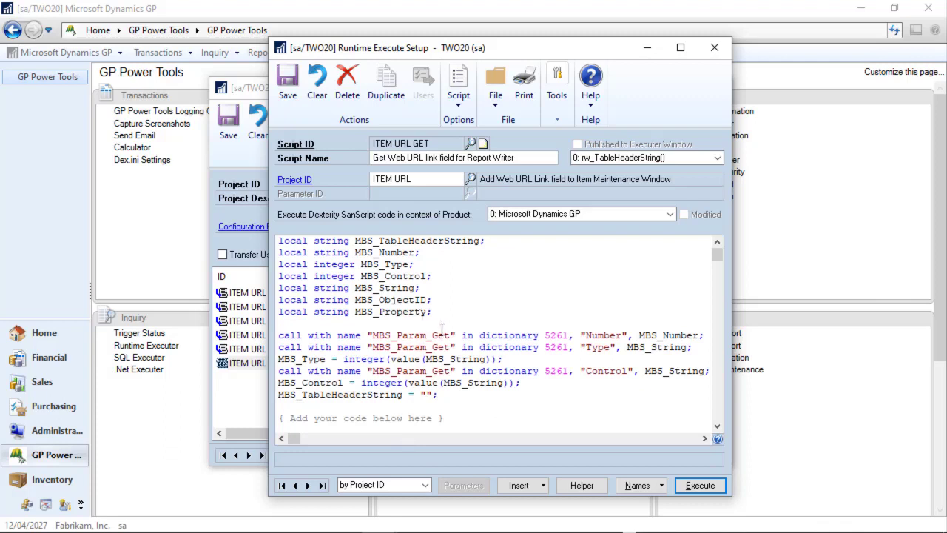
scroll(444, 329, down, 4)
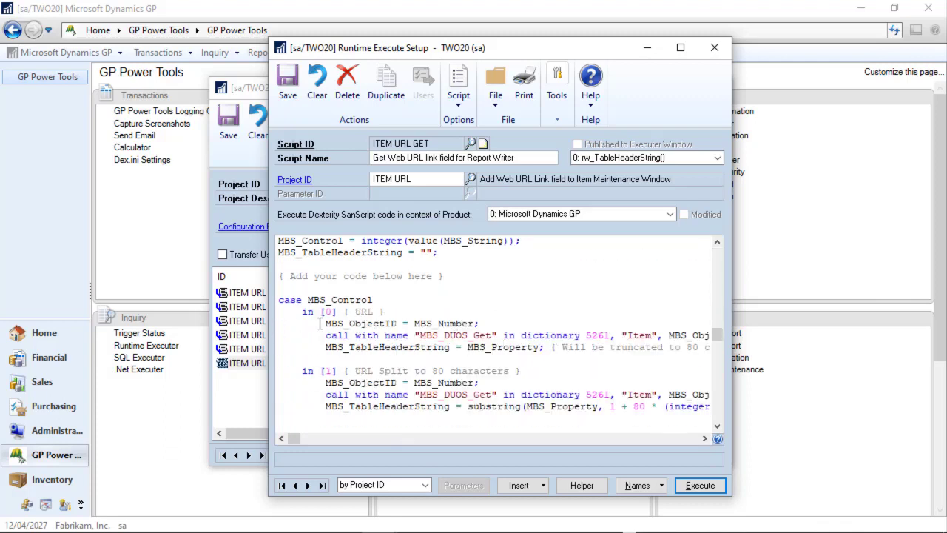
scroll(358, 323, up, 1)
scroll(362, 341, down, 1)
scroll(334, 314, up, 1)
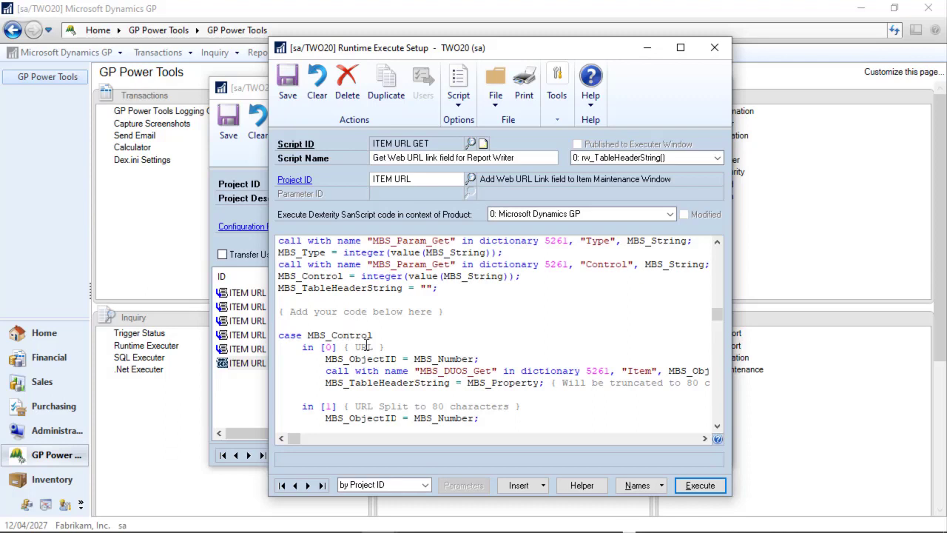
scroll(366, 347, down, 1)
scroll(370, 348, down, 1)
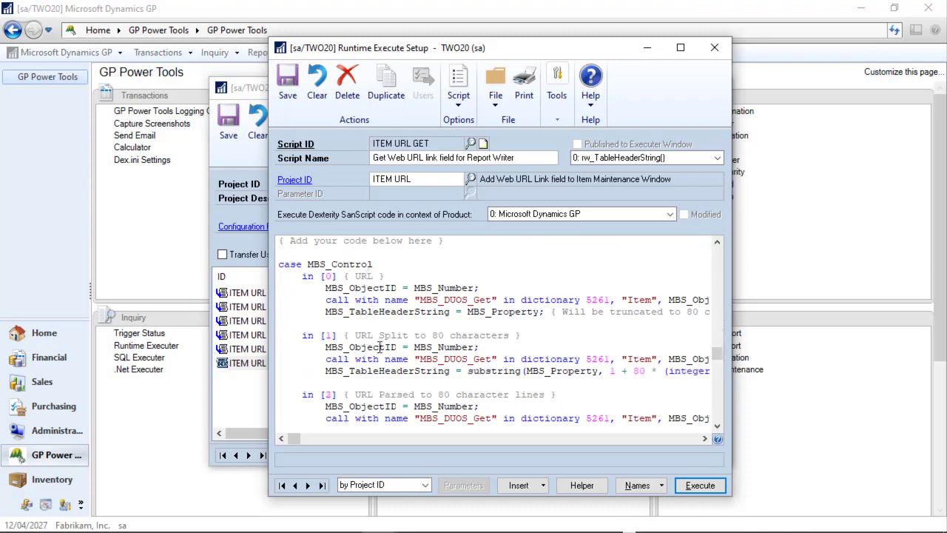
scroll(448, 340, down, 1)
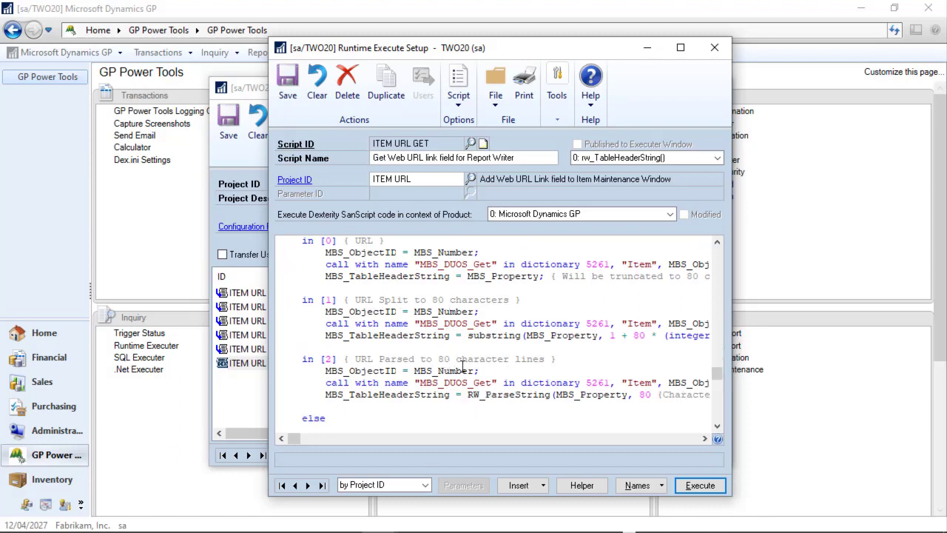
scroll(463, 367, down, 1)
scroll(319, 403, down, 1)
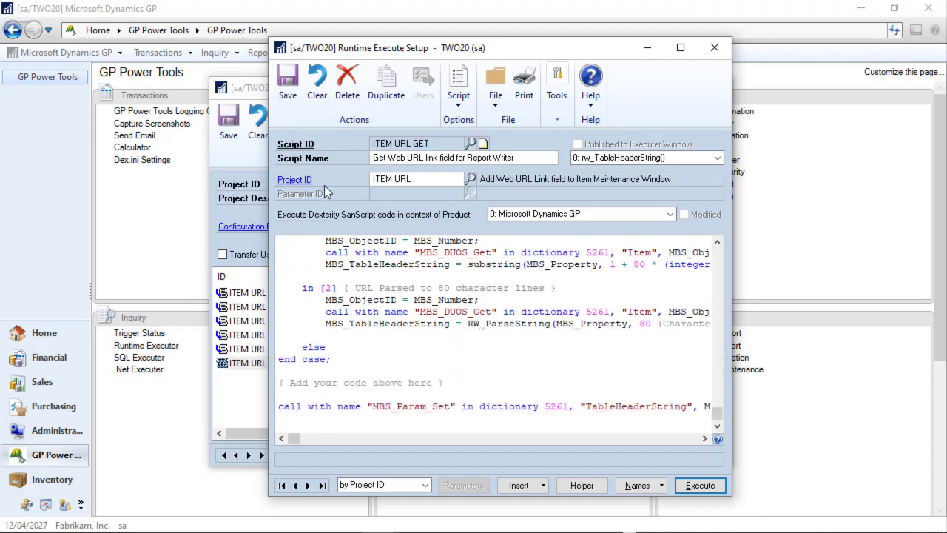
click(317, 87)
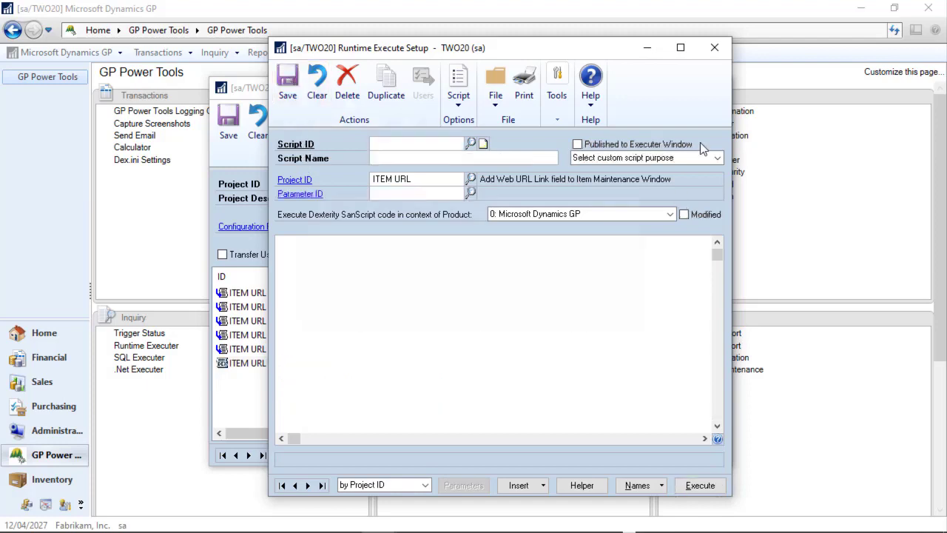
Close the script and project setup windows, and display the first item record in Item Maintenance
click(712, 49)
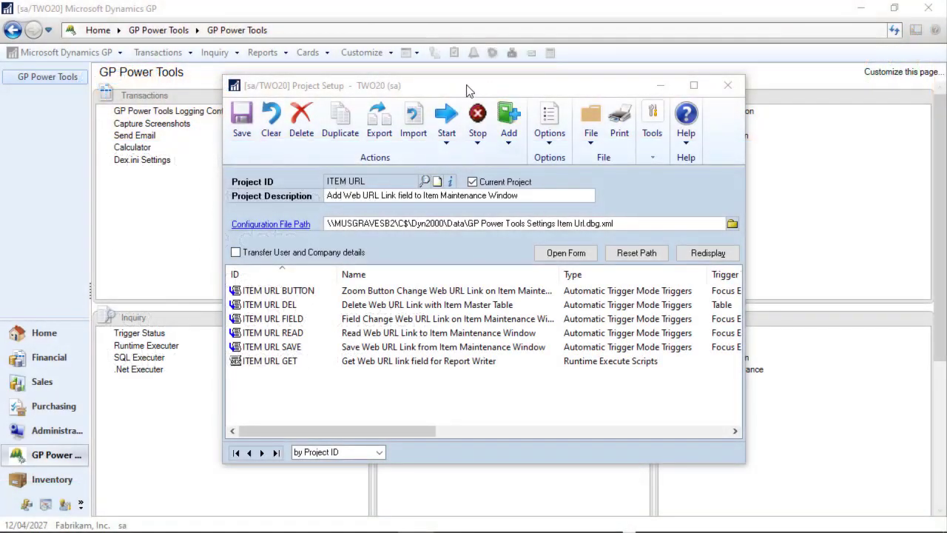
click(466, 89)
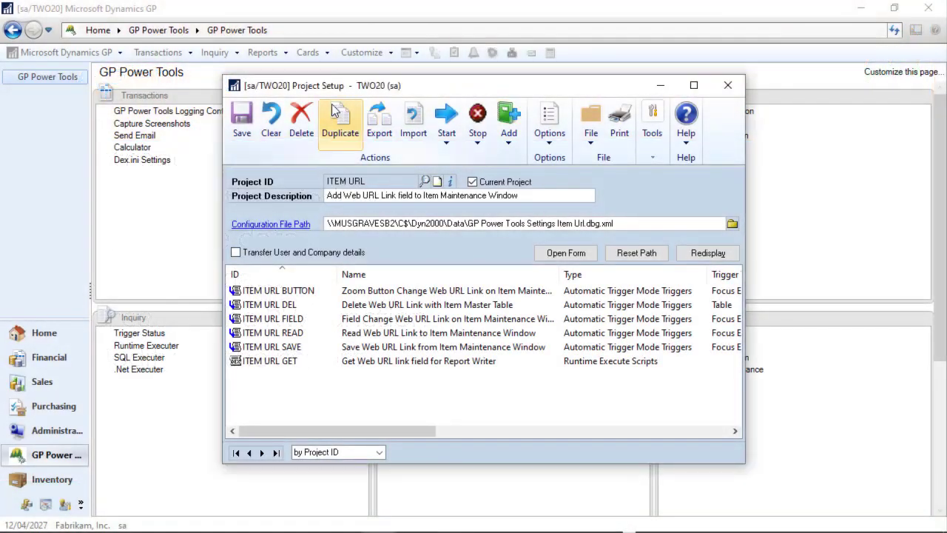
click(365, 58)
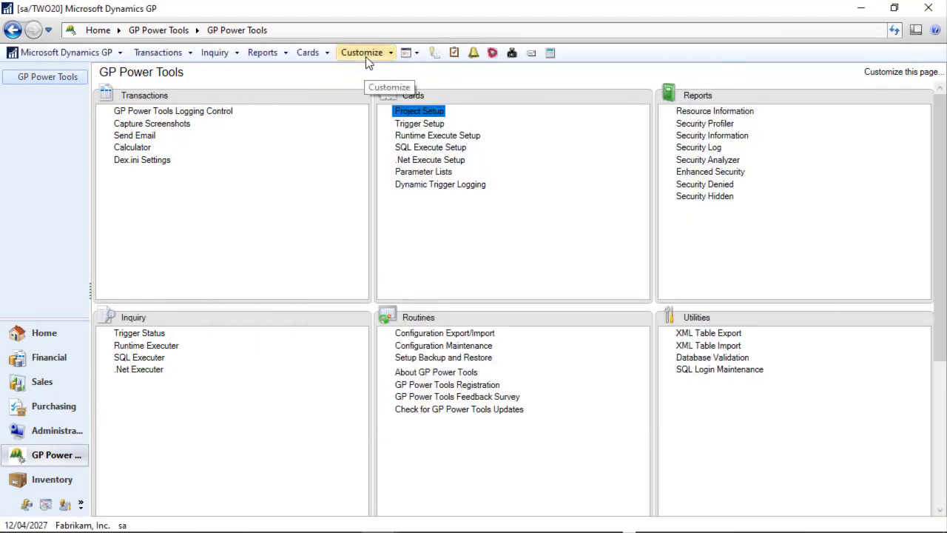
click(310, 55)
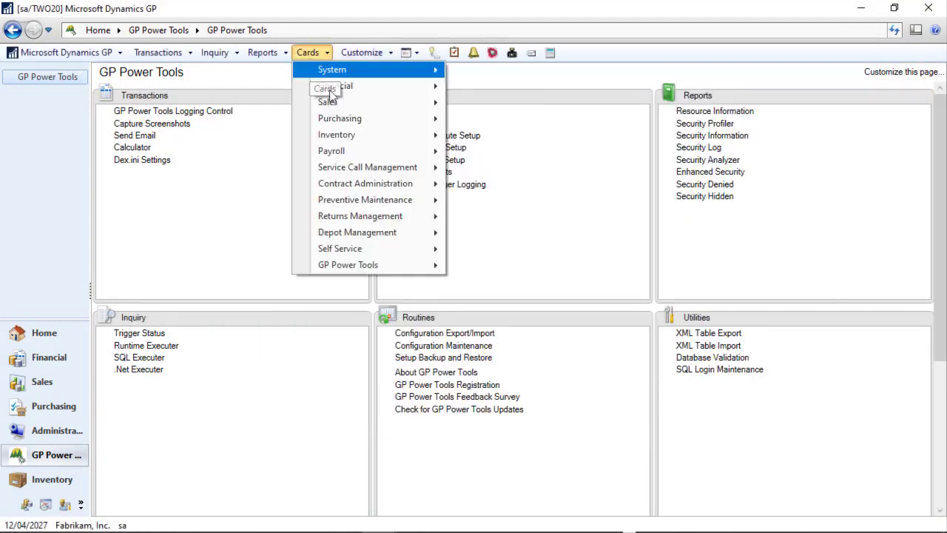
mouse_move(358, 134)
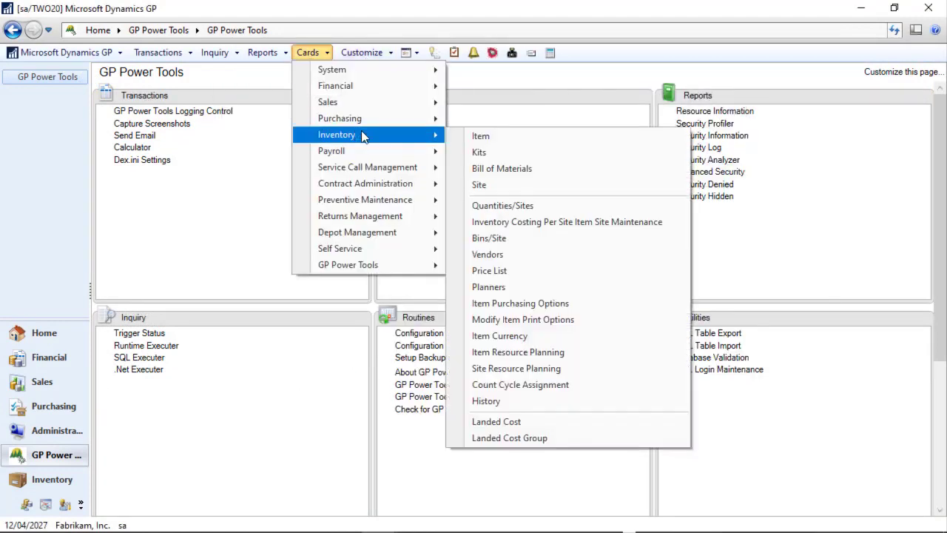
click(517, 137)
click(523, 315)
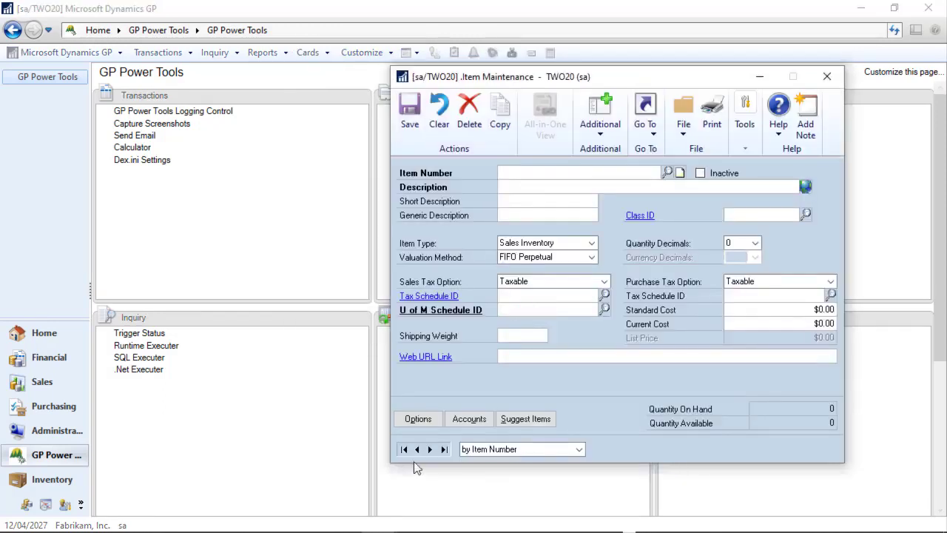
click(404, 450)
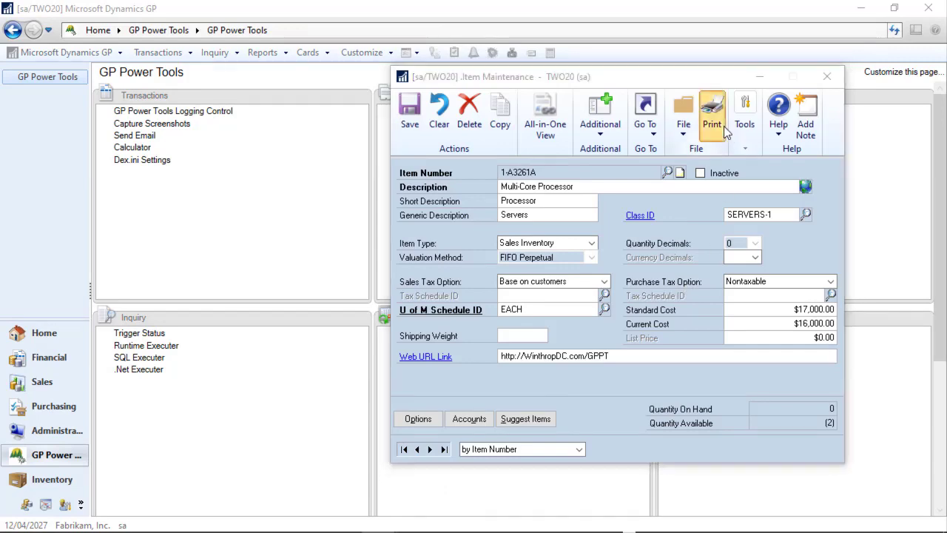
Print the item's Detailed Item List report to the screen and review its item lines
click(711, 112)
click(376, 271)
click(509, 375)
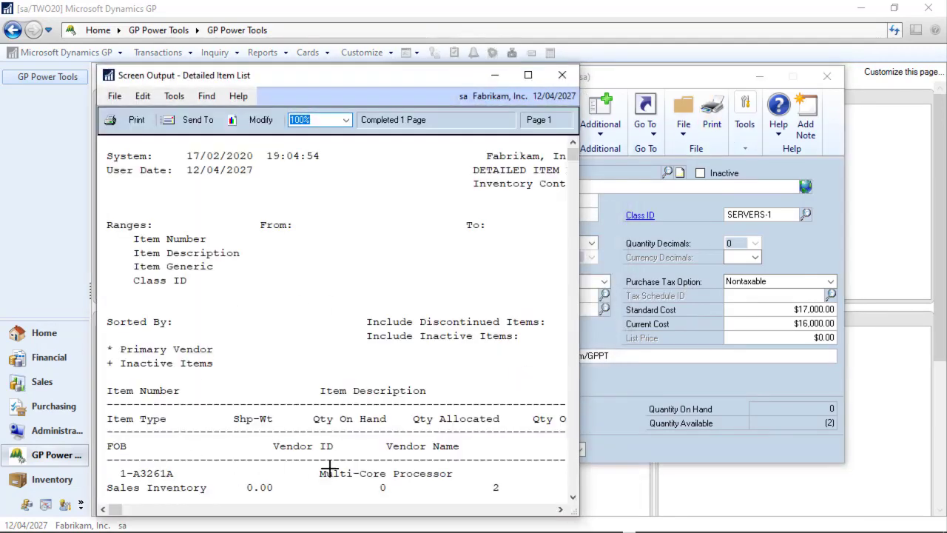
scroll(330, 468, down, 1)
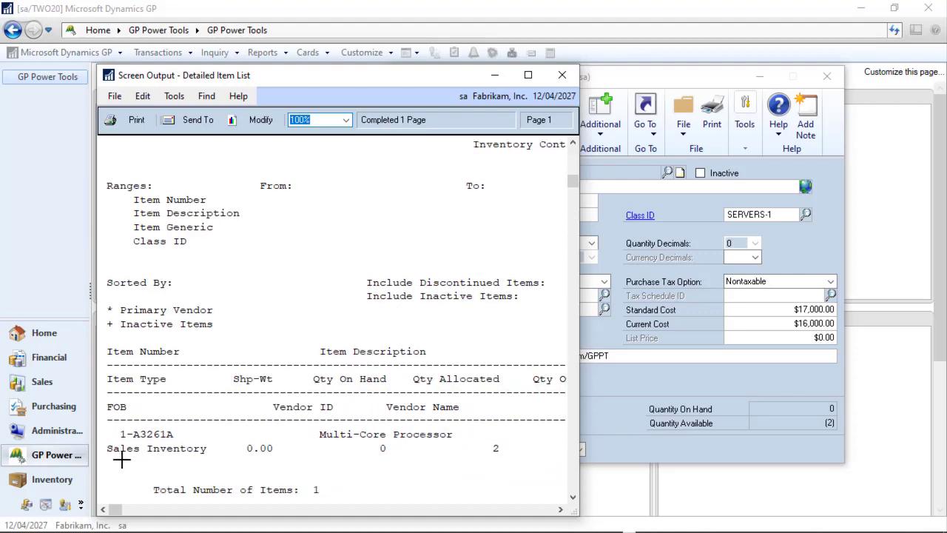
Open the Detailed Item List report for modification in Report Writer and enlarge its layout window
click(248, 121)
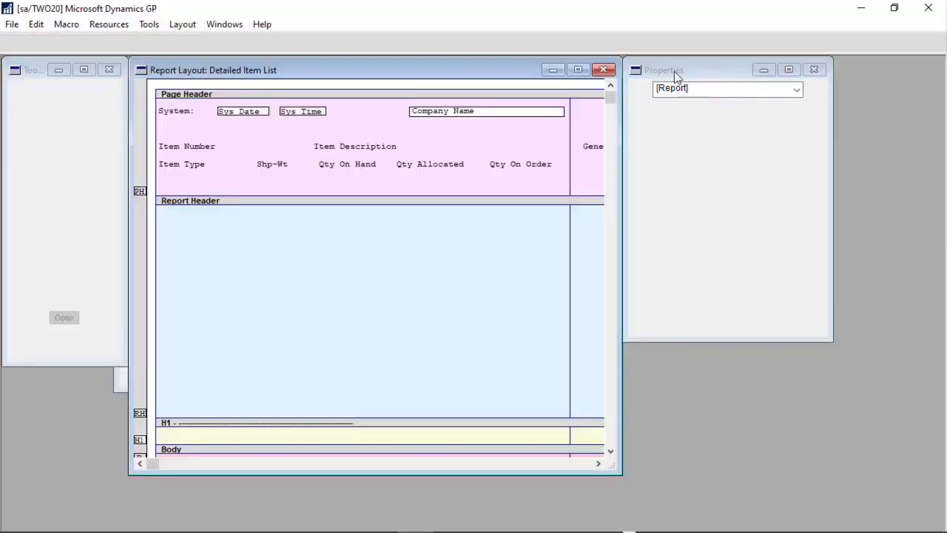
drag(699, 71, 810, 71)
drag(621, 473, 726, 497)
Create a new calculated field named URL with a String result type and a Calculated expression type
click(61, 149)
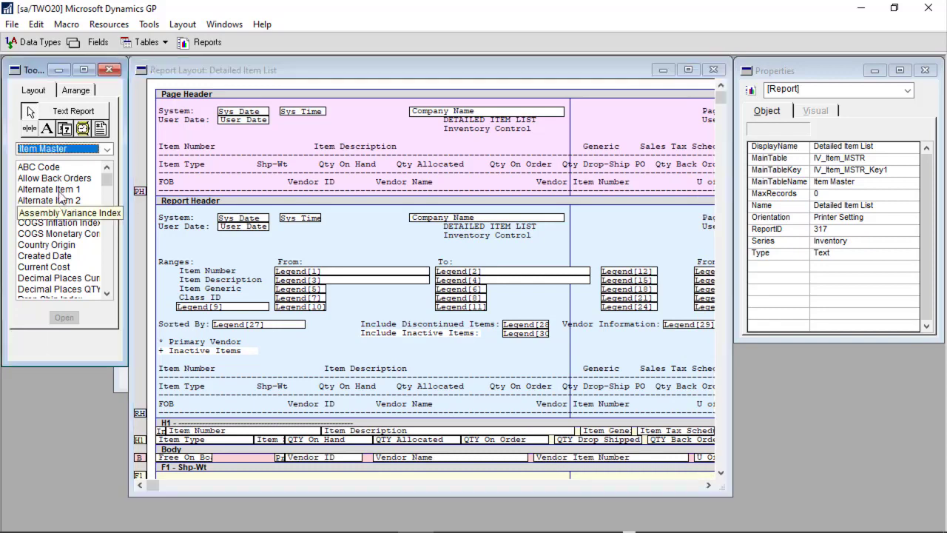
click(56, 169)
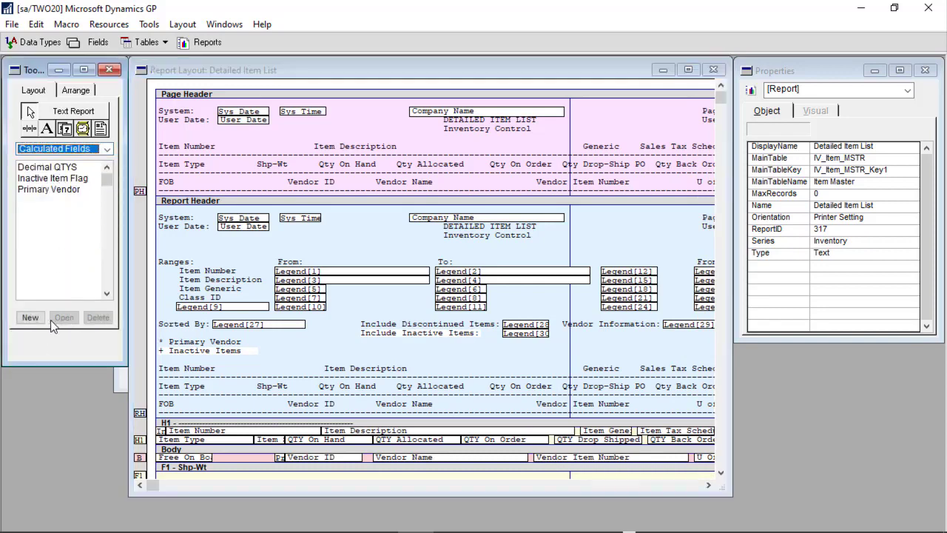
click(30, 317)
text(URL)
key(Tab)
key(s)
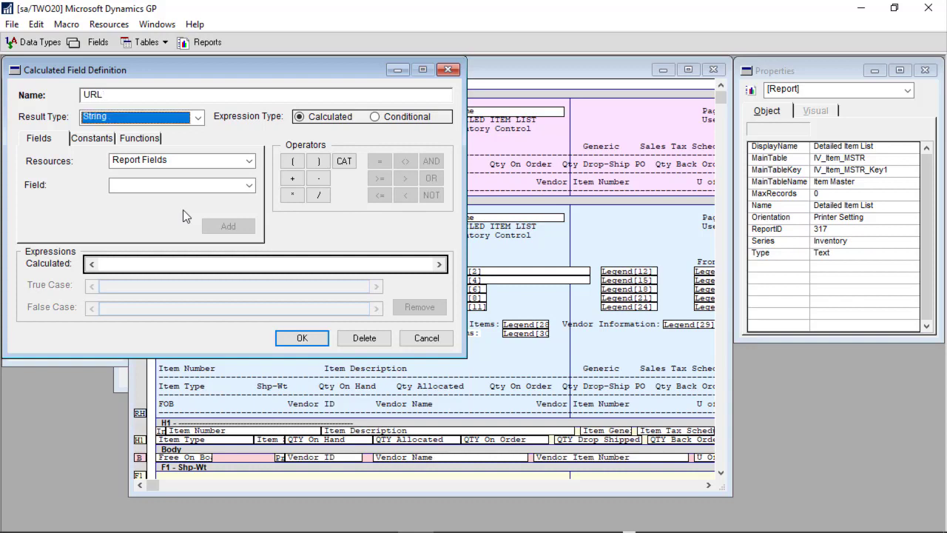
key(Tab)
Add the user-defined System function rw_TableHeaderString to the URL field's calculated expression
click(140, 139)
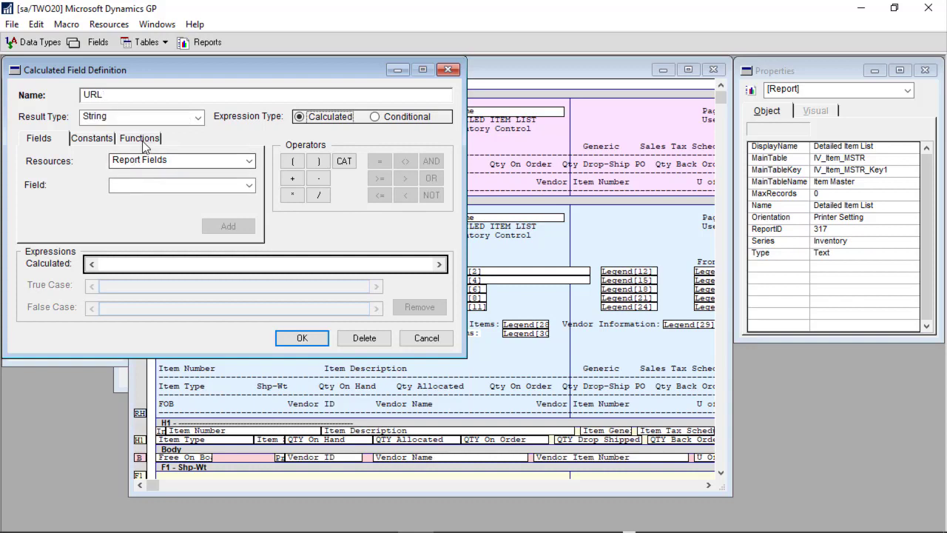
click(145, 164)
click(249, 185)
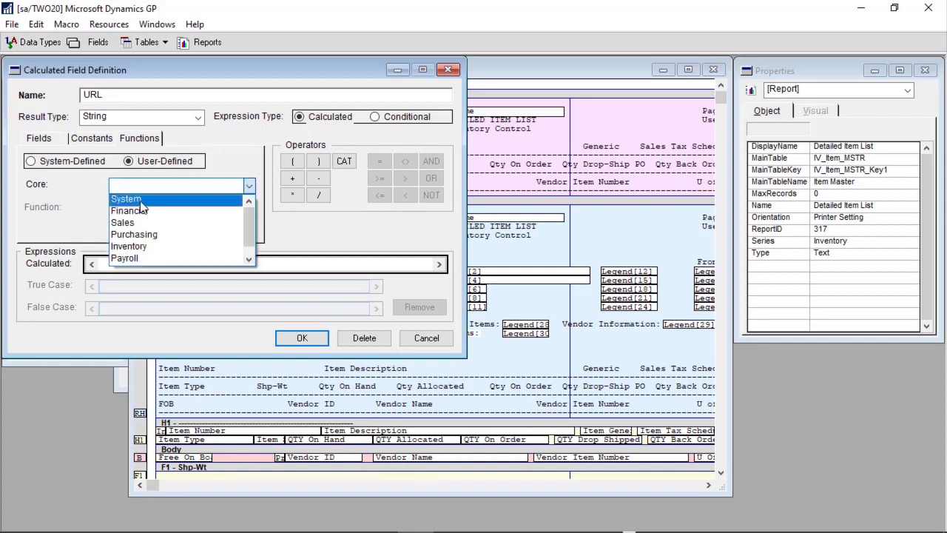
click(213, 194)
click(249, 208)
drag(251, 234, 249, 272)
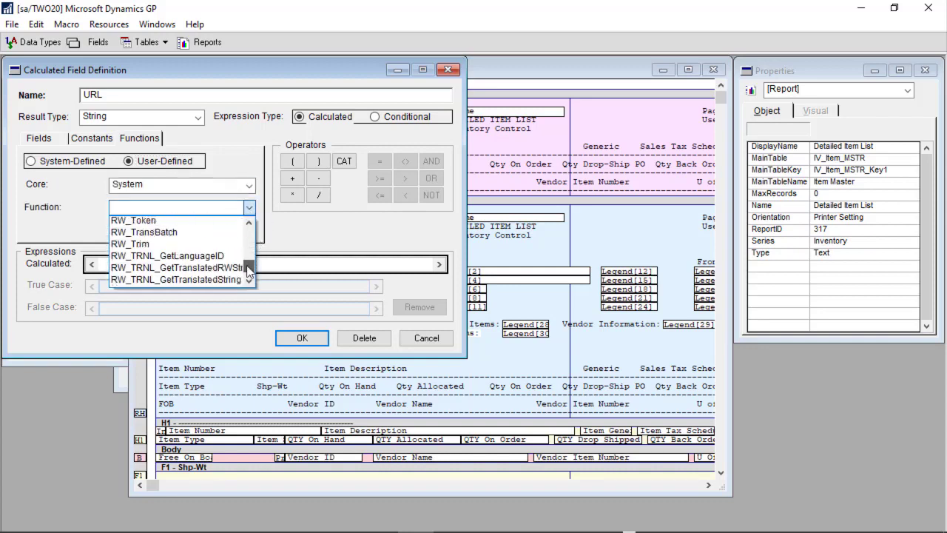
click(249, 225)
click(250, 225)
click(249, 222)
click(218, 236)
click(222, 228)
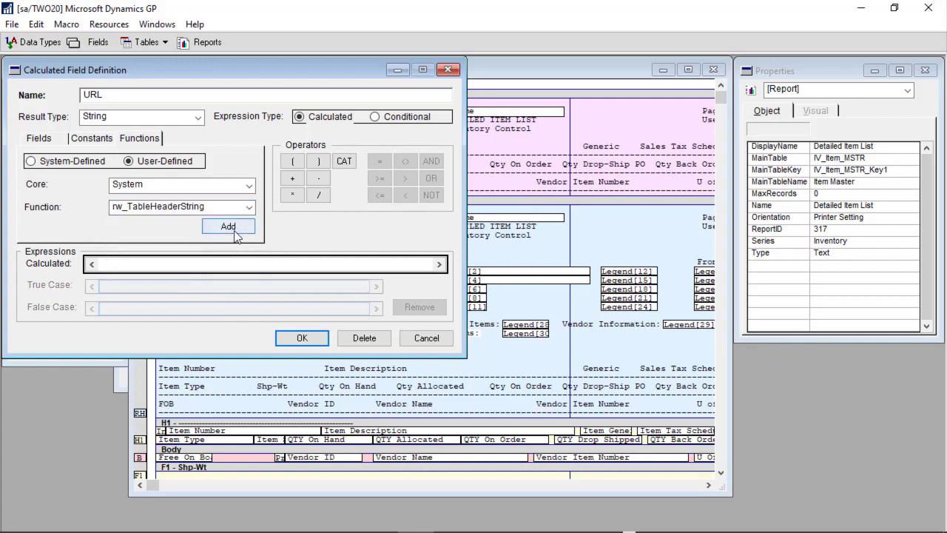
Add the integer constant 5261 and the string constant "ITEM URL GET" as parameters of the function
click(80, 145)
click(165, 185)
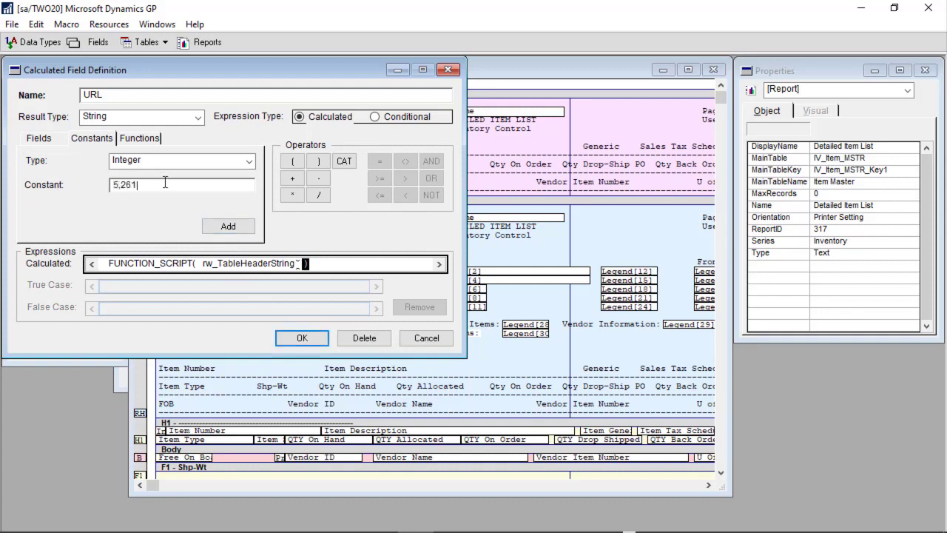
click(238, 228)
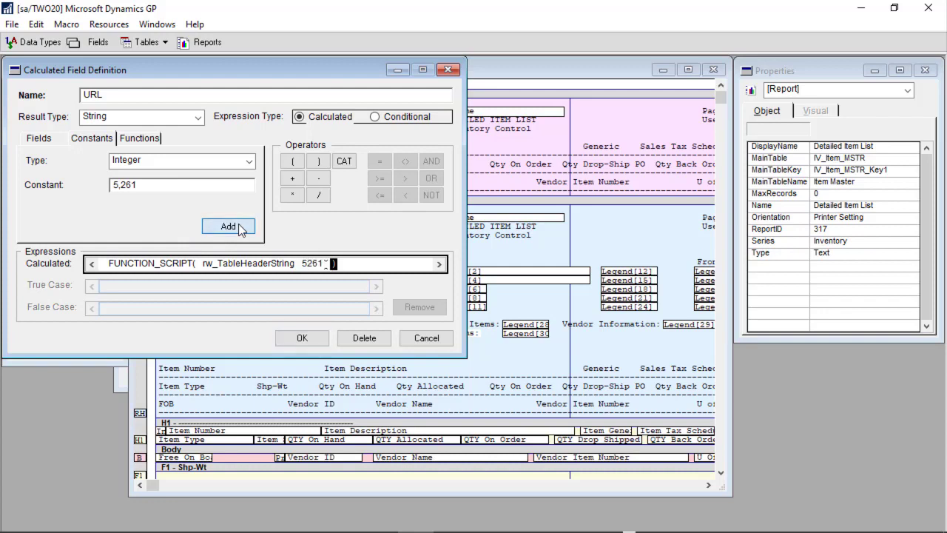
click(135, 159)
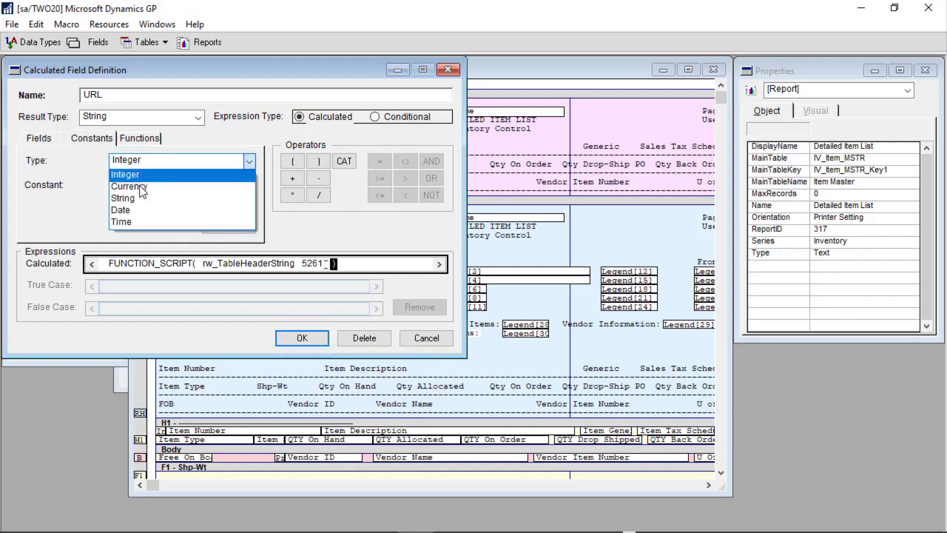
click(139, 198)
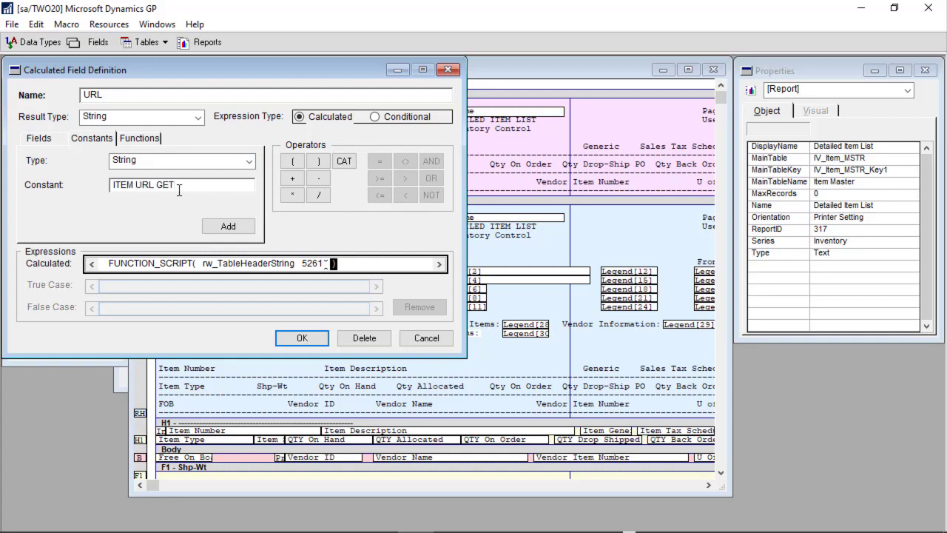
click(234, 233)
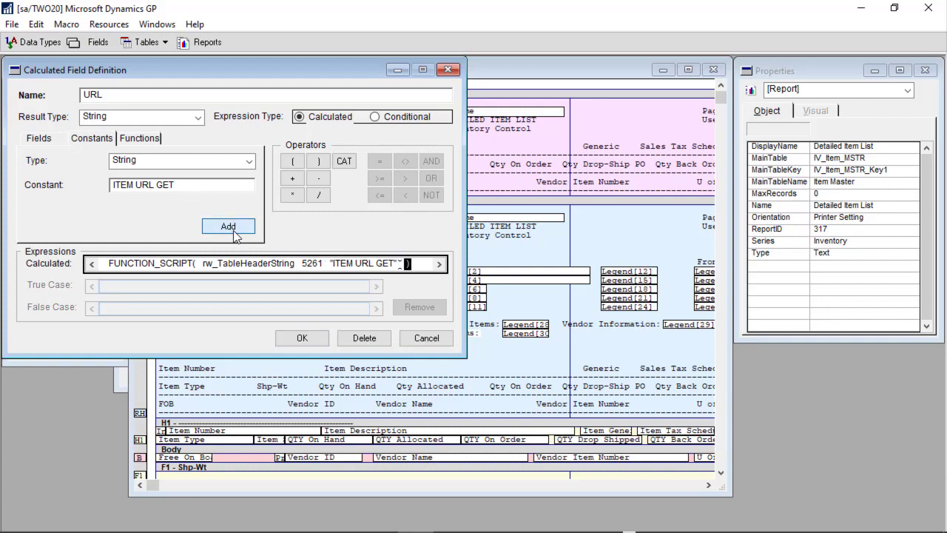
Add the Item Number field from the Item Master table as the function's next parameter
click(44, 140)
click(207, 167)
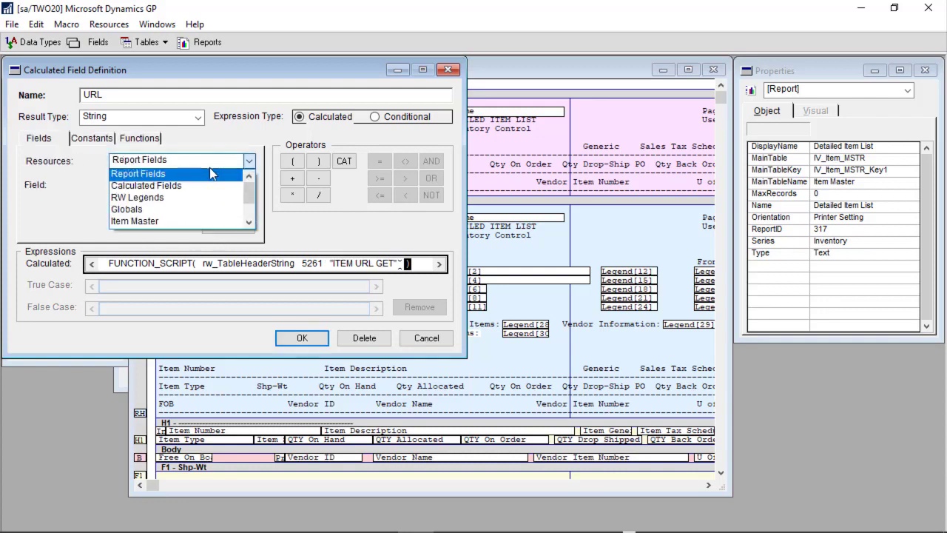
click(168, 222)
click(249, 186)
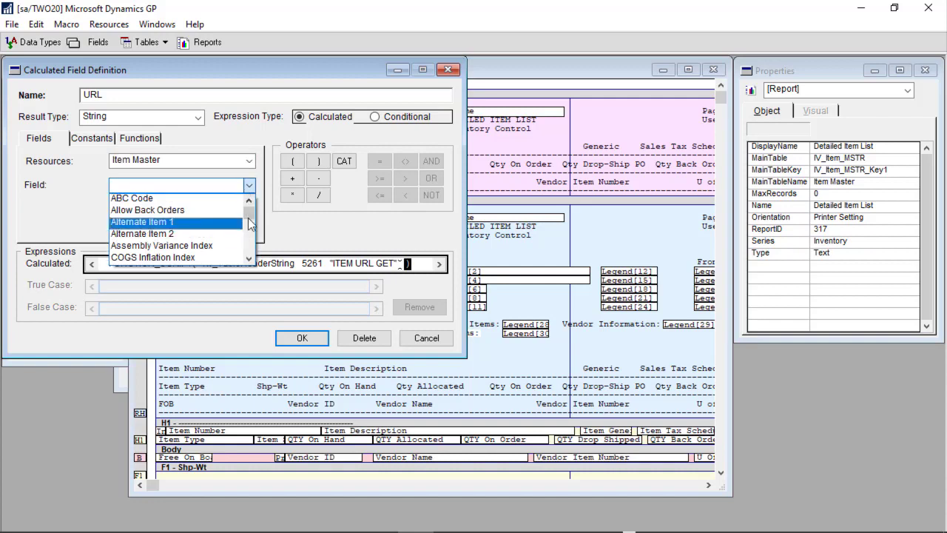
mouse_move(250, 214)
mouse_down()
mouse_move(251, 231)
mouse_move(253, 214)
mouse_up()
click(214, 209)
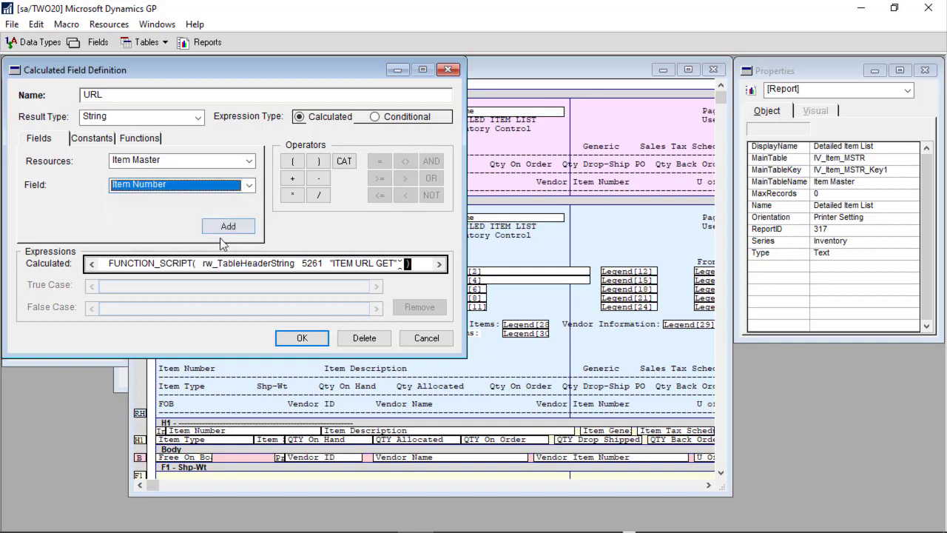
click(226, 226)
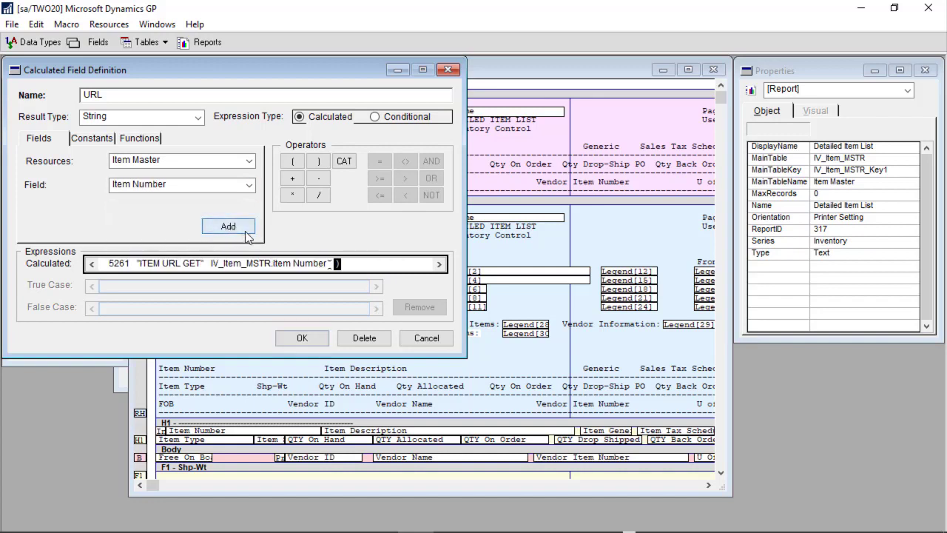
Add the integer constant 0 twice as the function's last parameters and save the URL calculated field
click(93, 137)
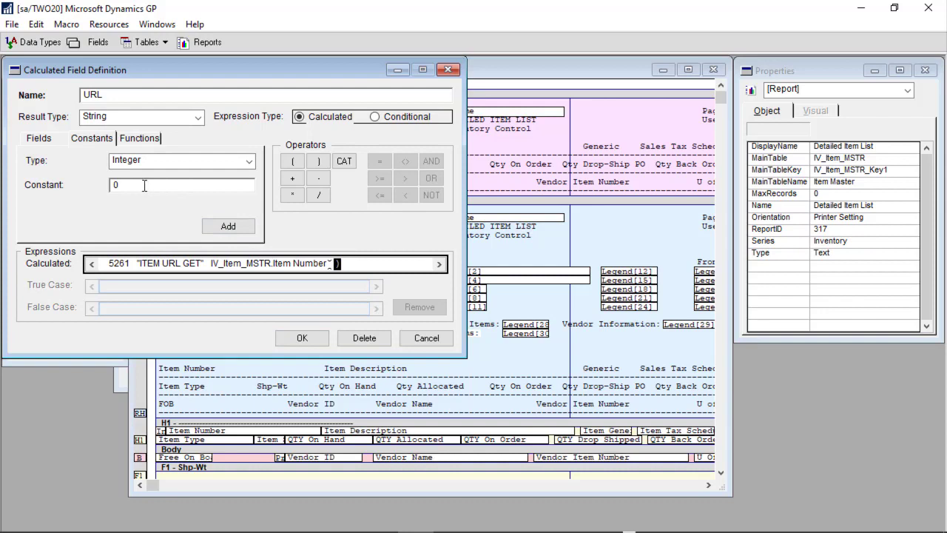
click(230, 226)
click(235, 229)
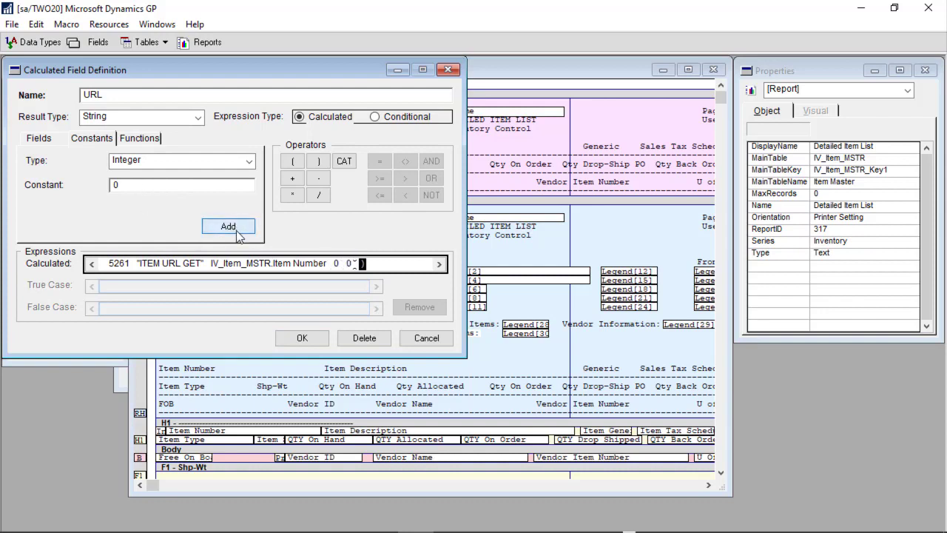
click(301, 339)
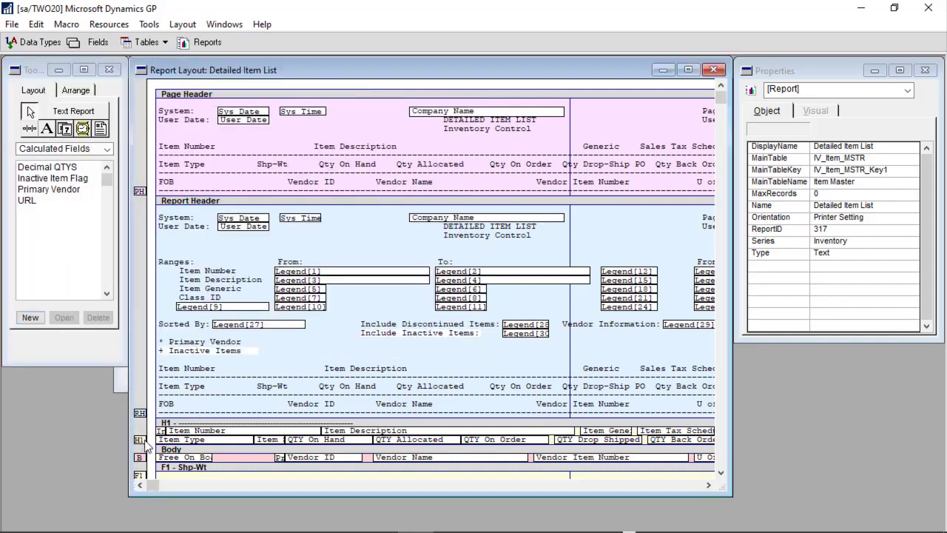
Extend the H1 section by one line and place the URL calculated field there, widened to 560 by 12
drag(140, 443, 141, 451)
click(86, 282)
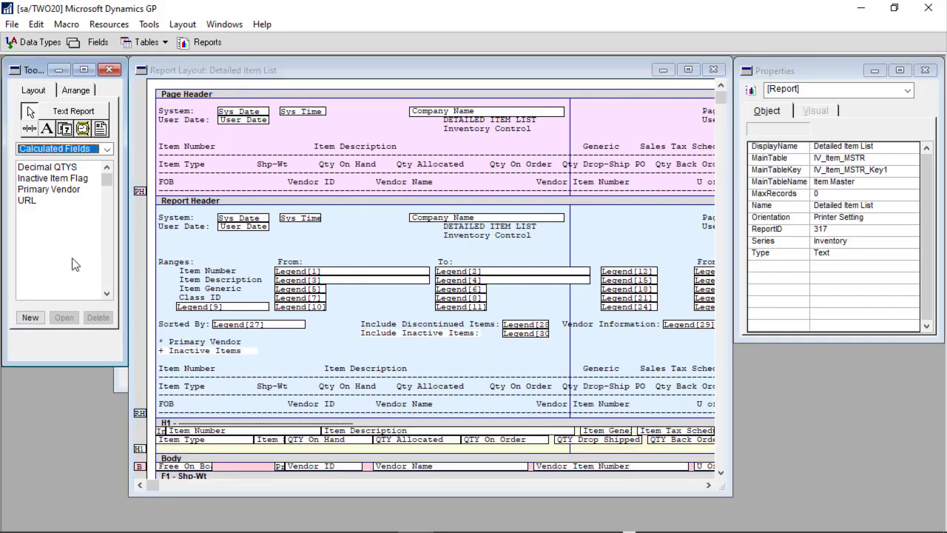
drag(26, 202, 160, 448)
drag(260, 449, 569, 459)
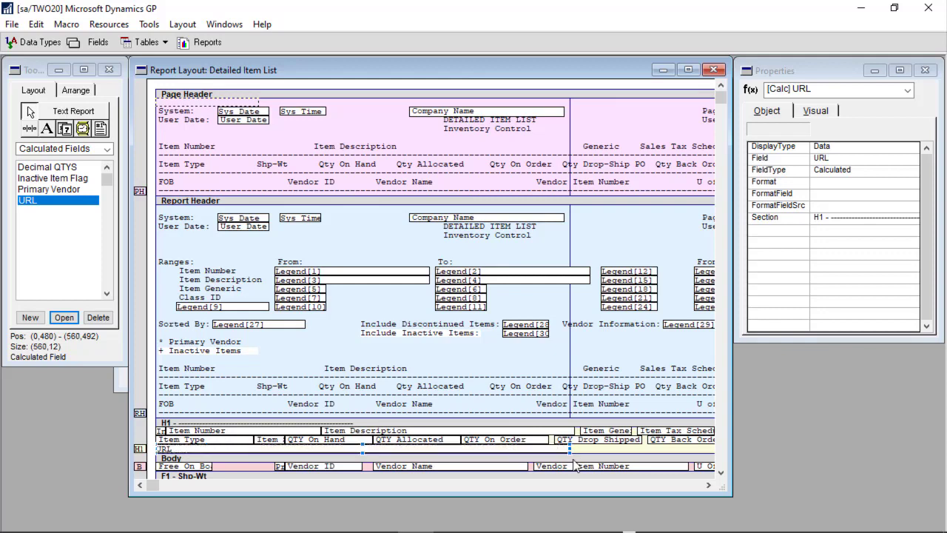
Delete both segments of the dashed line below the Item Number heading row in the page header
click(184, 157)
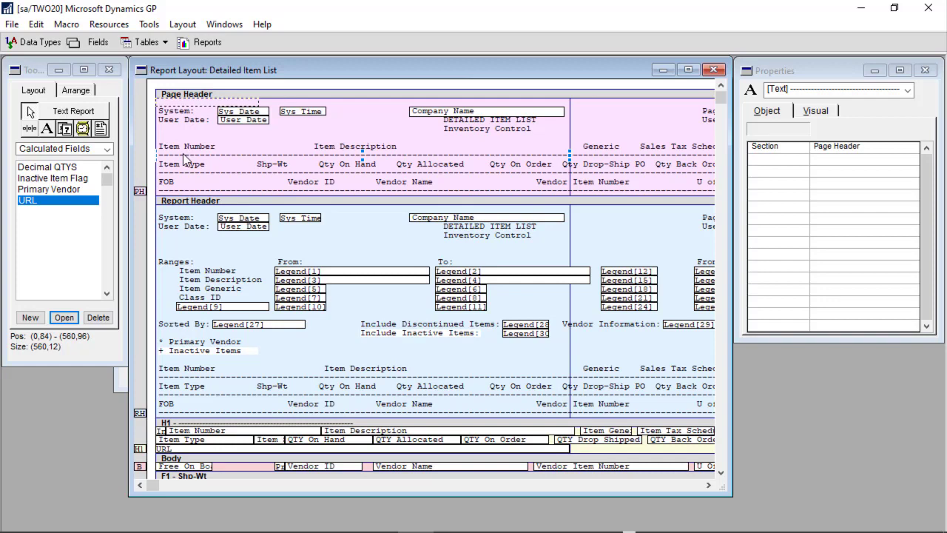
key(Delete)
click(633, 156)
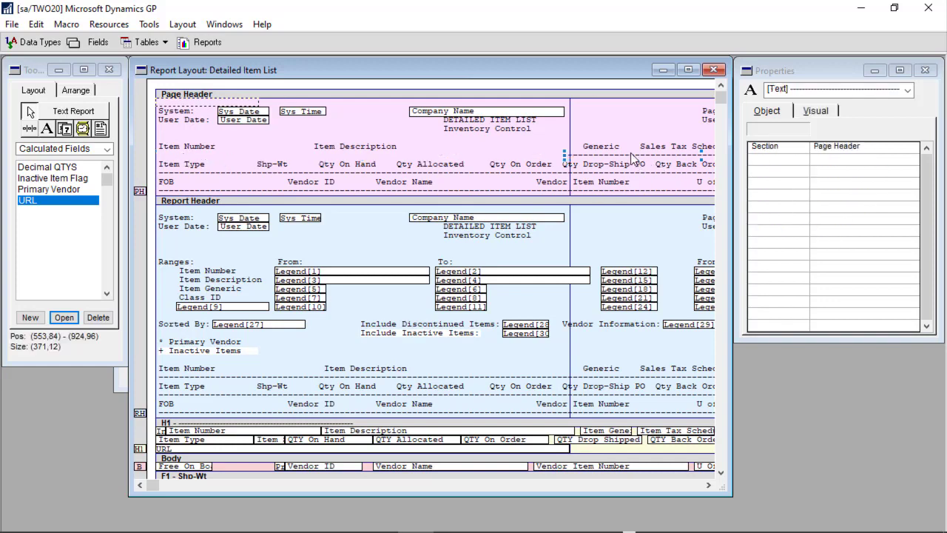
key(Delete)
Move the whole Item Type heading row in the page header up one line, directly below the Item Number headings
click(184, 164)
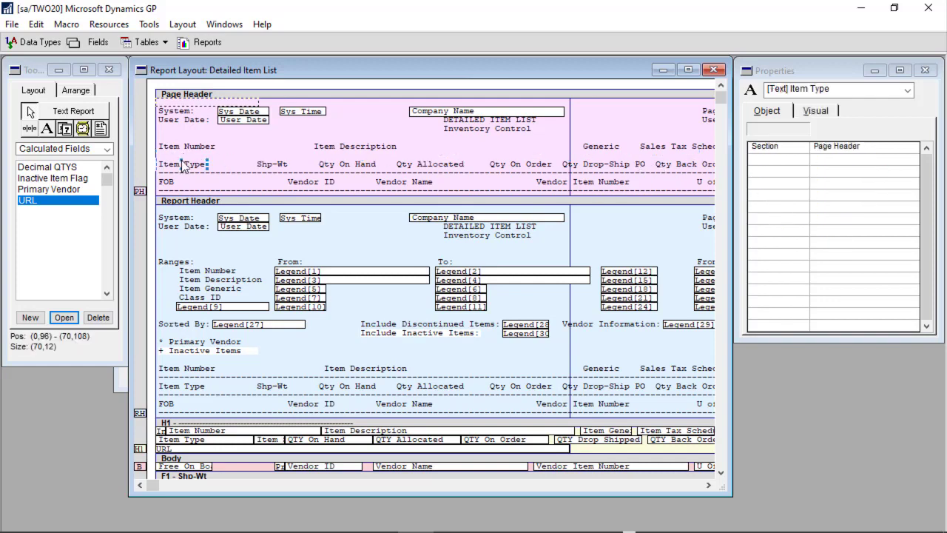
shift+click(262, 166)
shift+click(330, 168)
shift+click(409, 170)
shift+click(503, 169)
shift+click(608, 164)
shift+click(669, 167)
click(708, 486)
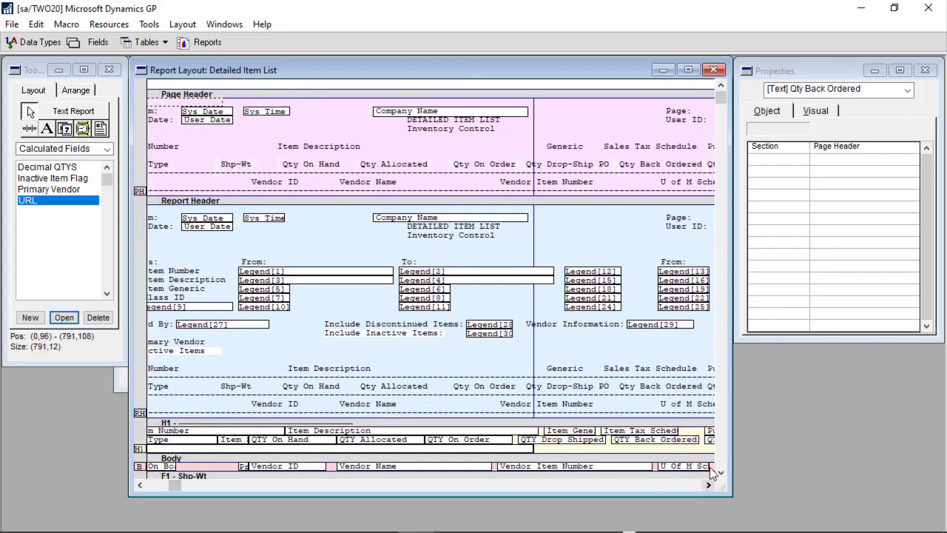
click(708, 486)
click(709, 485)
click(708, 485)
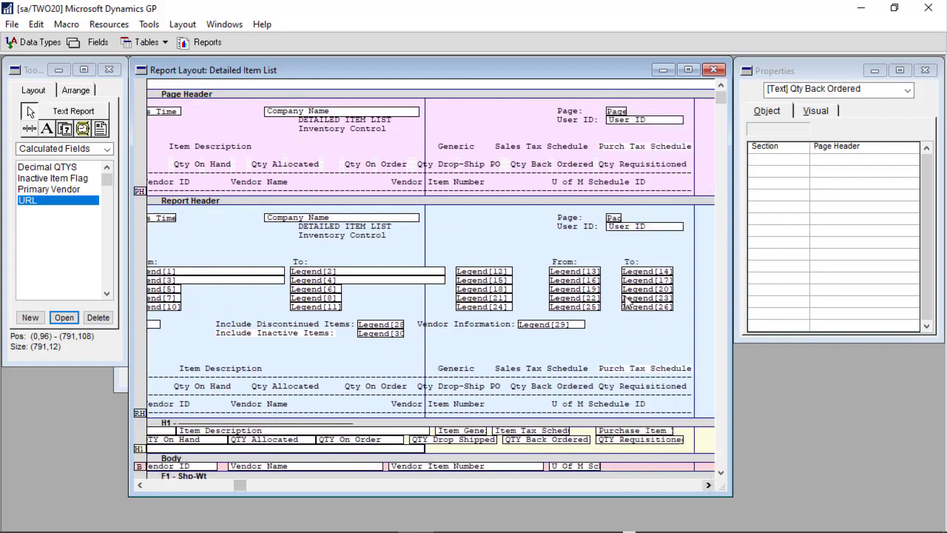
shift+click(631, 167)
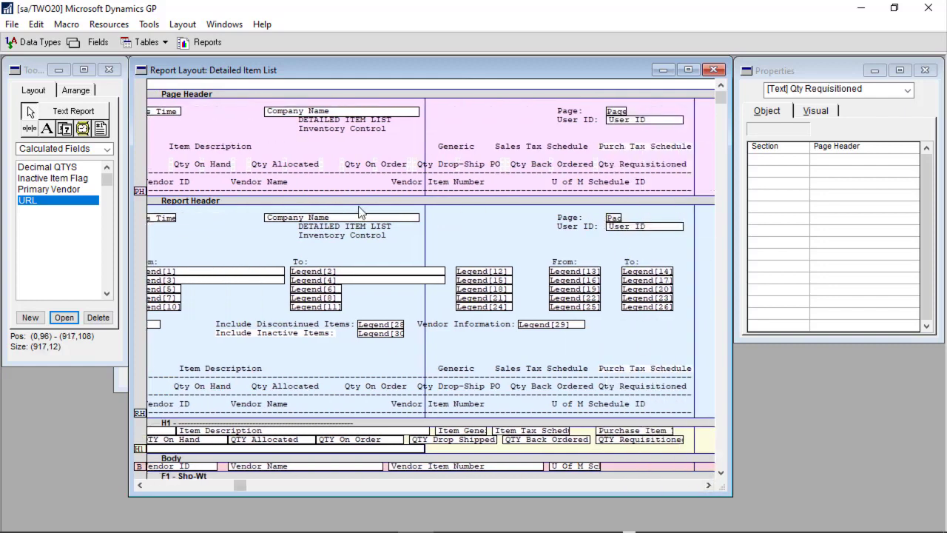
click(182, 486)
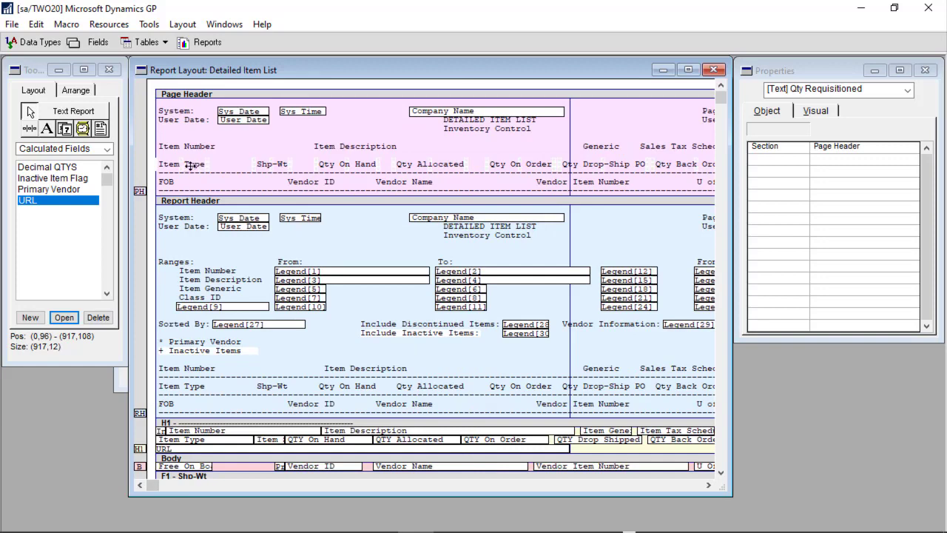
drag(190, 163, 190, 154)
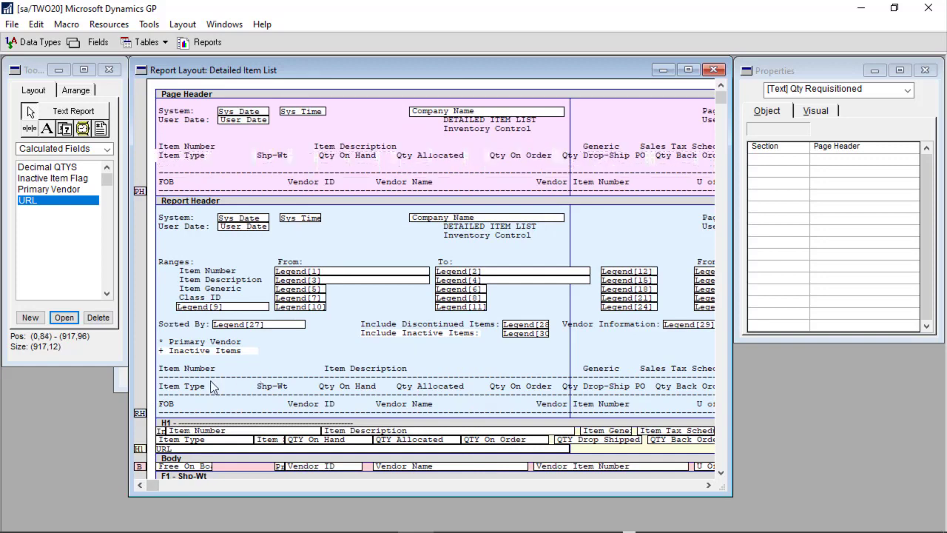
Delete both segments of the dashed line below the Item Number heading row in the report header
click(180, 377)
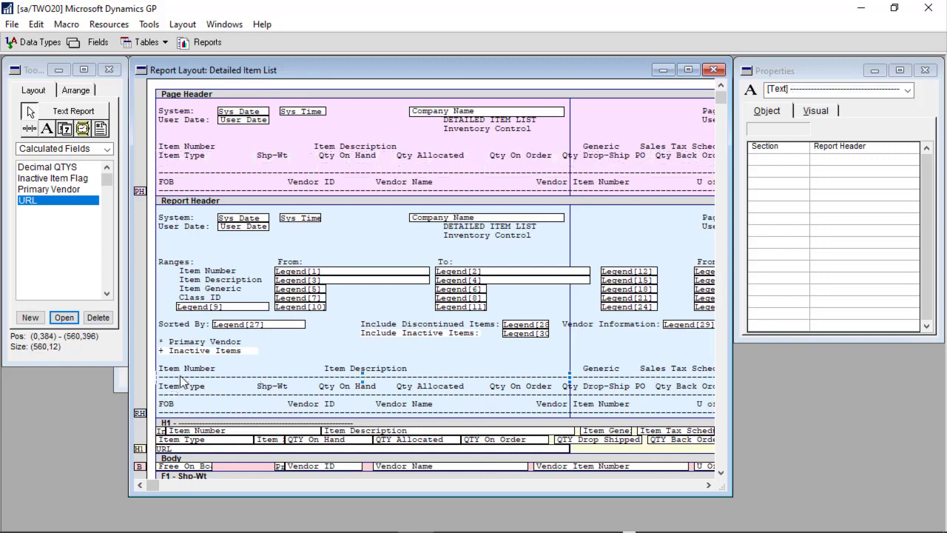
key(Delete)
click(612, 377)
key(Delete)
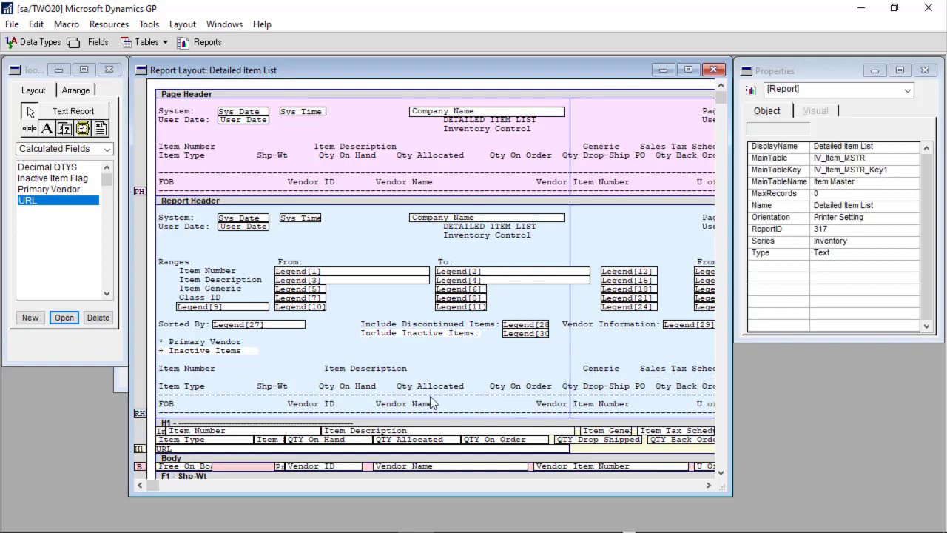
Move the whole Item Type heading row in the report header up one line, from Item Type through Qty Requisitioned
click(176, 386)
shift+click(275, 386)
shift+click(342, 386)
shift+click(420, 387)
shift+click(507, 387)
shift+click(581, 388)
shift+click(672, 388)
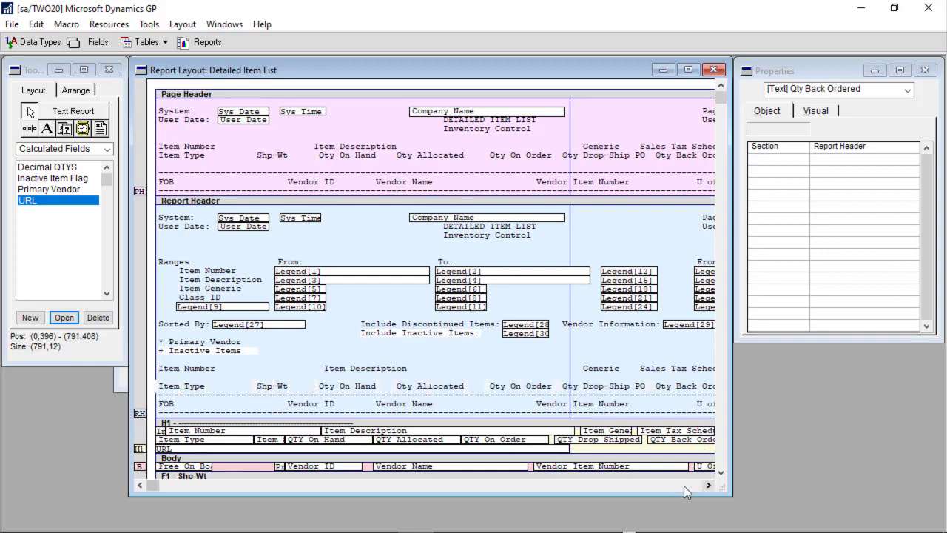
click(707, 486)
shift+click(672, 388)
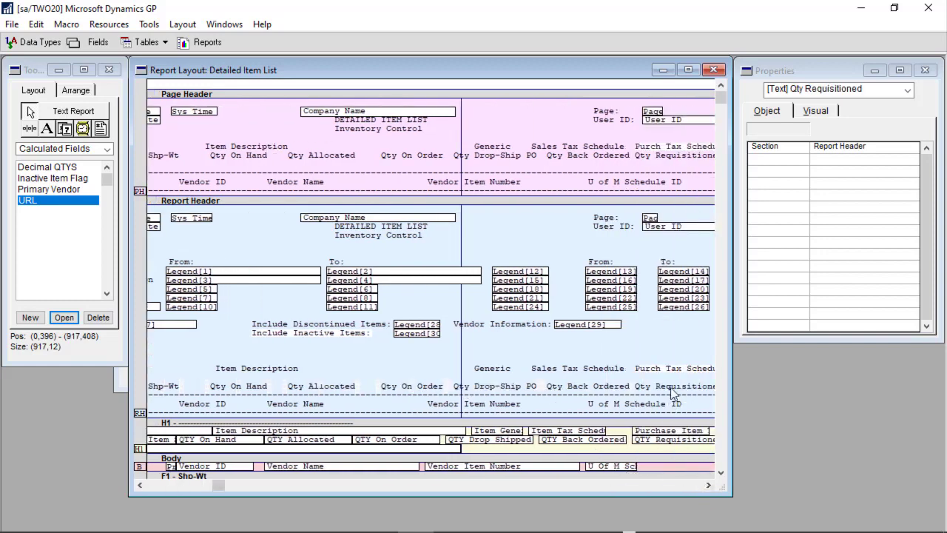
click(141, 485)
click(142, 485)
click(142, 485)
drag(195, 386, 195, 377)
Add a "Web URL Link" text label below the Item Type heading in the page header
click(45, 128)
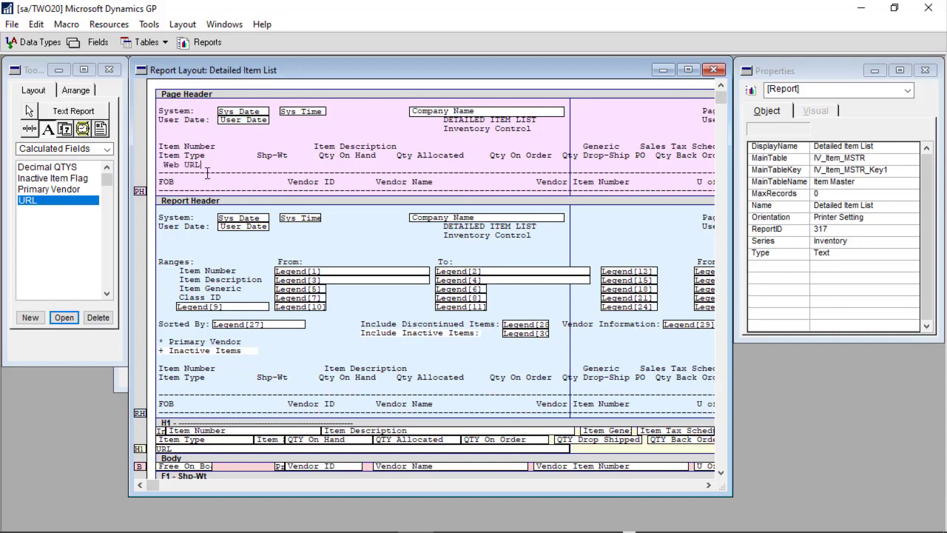
text(ink)
click(30, 112)
click(203, 167)
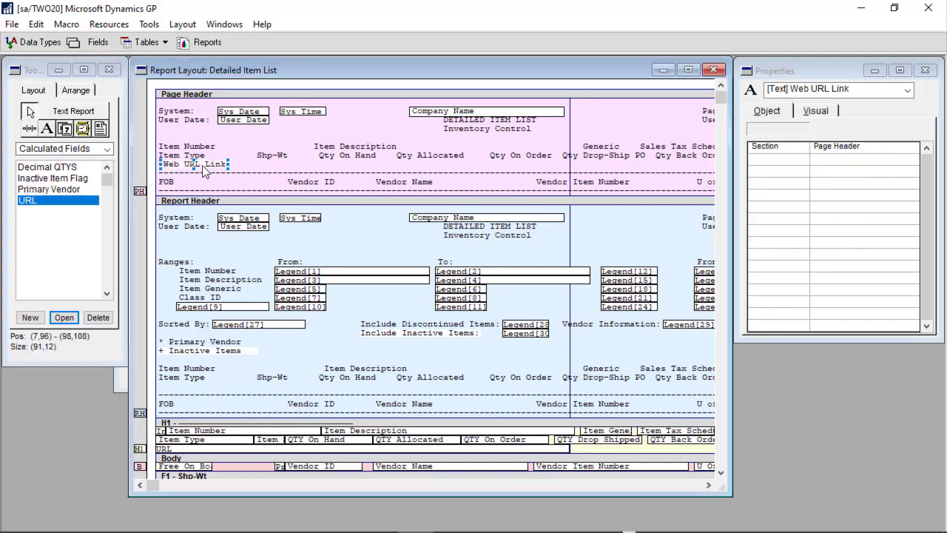
Add a "Web URL Link" text label below the Item Type heading in the report header
click(49, 130)
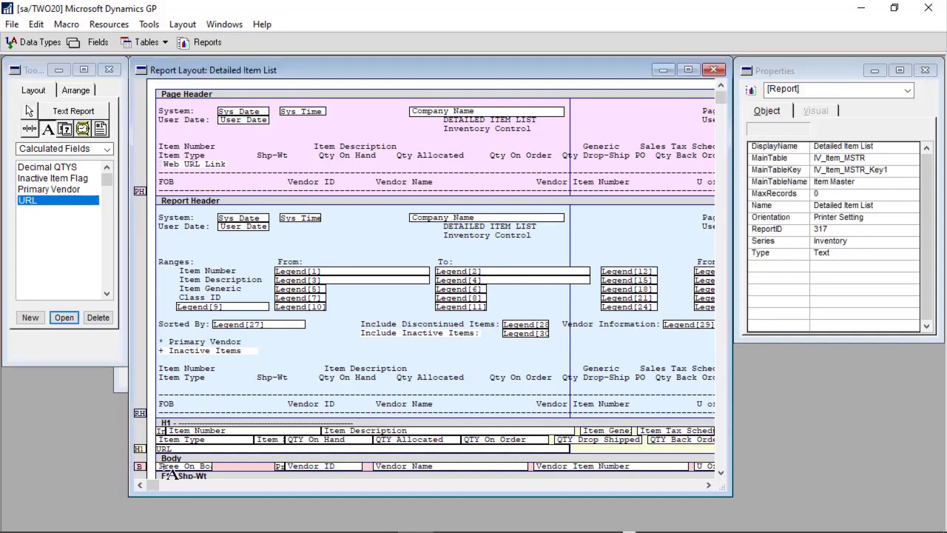
text(Web URL Link)
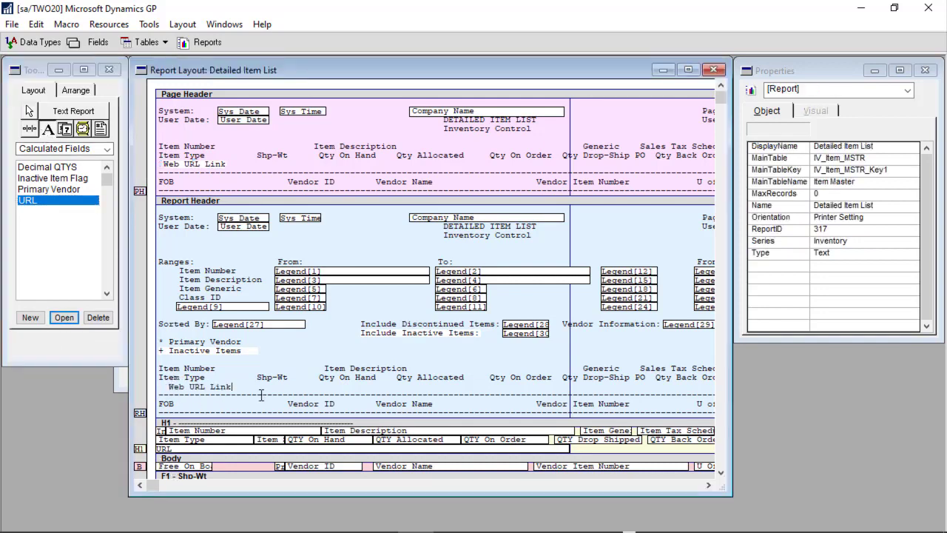
click(261, 394)
Left-align both Web URL Link labels with the URL field in H1 and widen them to match its width
click(202, 387)
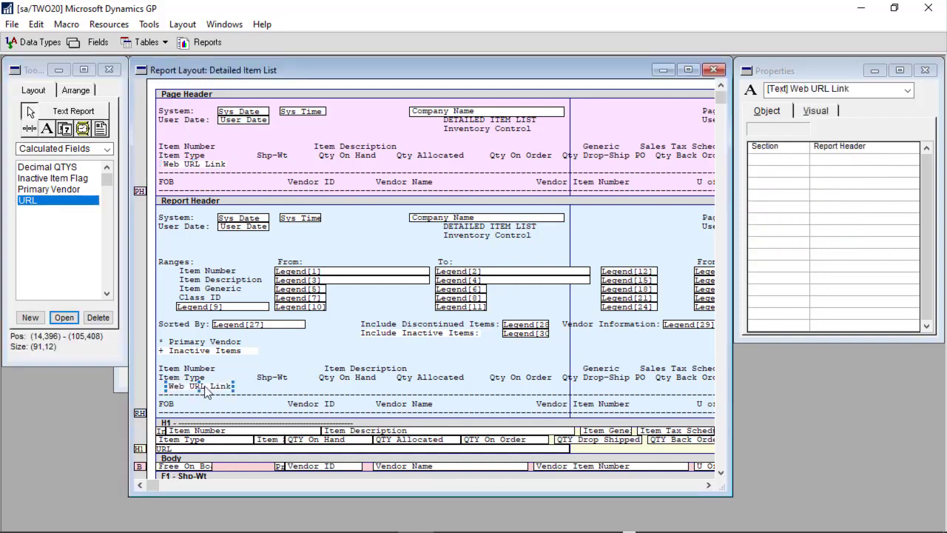
shift+click(195, 164)
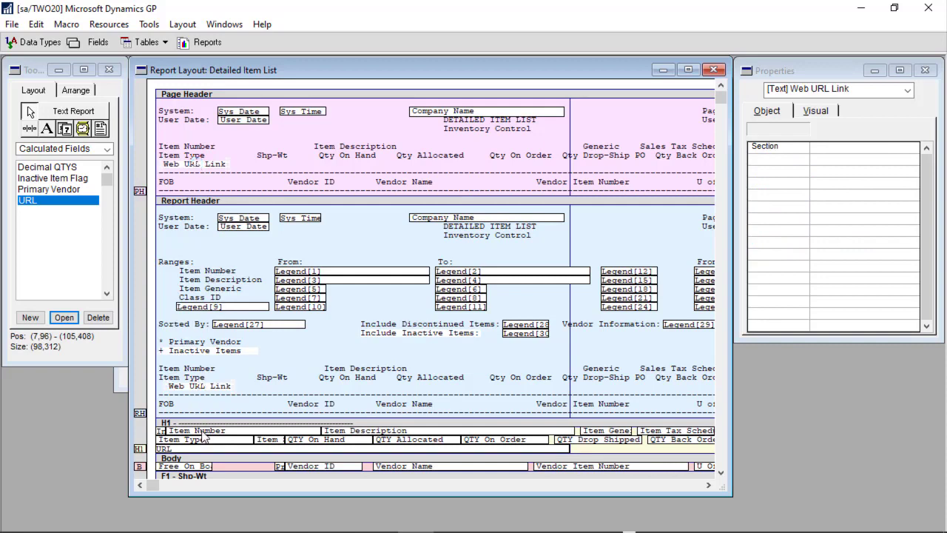
click(200, 449)
click(75, 89)
click(37, 139)
click(90, 224)
click(333, 225)
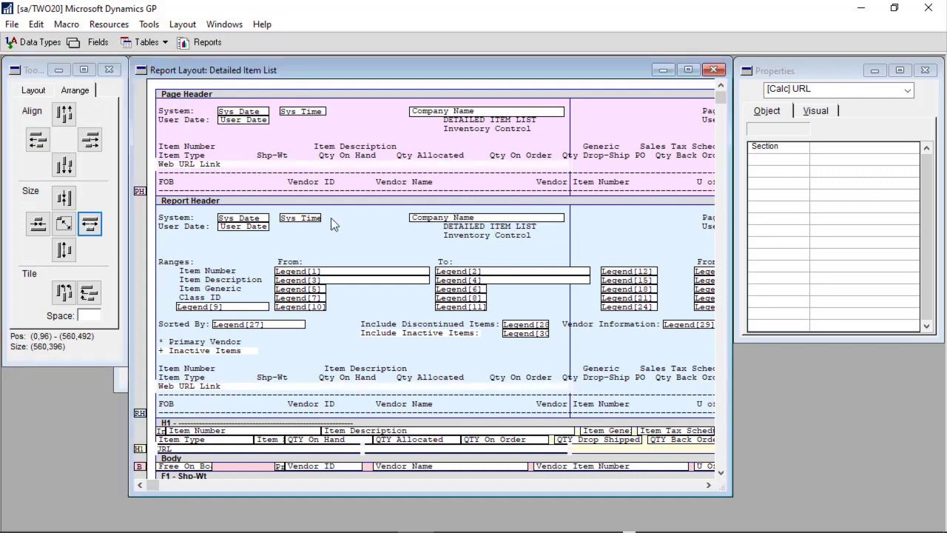
Save the Detailed Item List layout and report definition, and return from Report Writer to Microsoft Dynamics GP
click(715, 70)
key(Return)
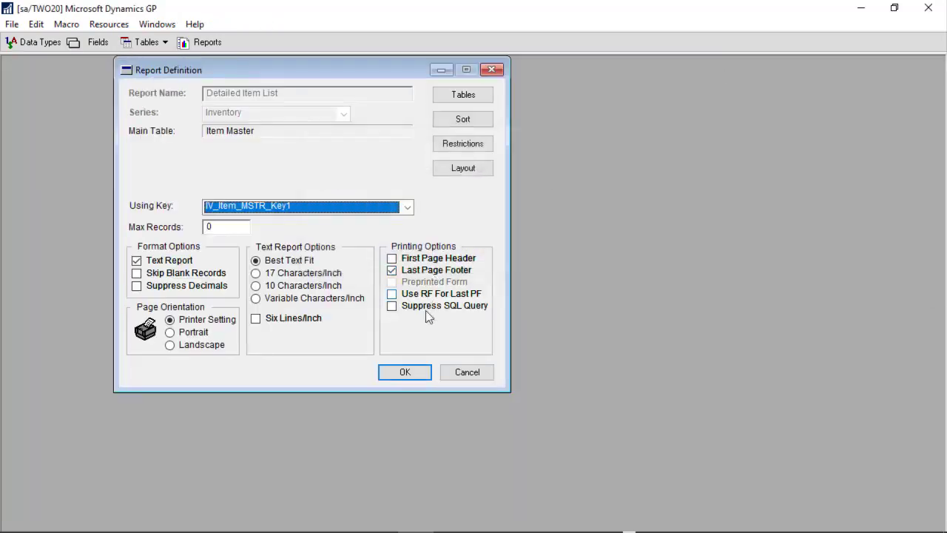
click(405, 373)
click(12, 24)
click(59, 96)
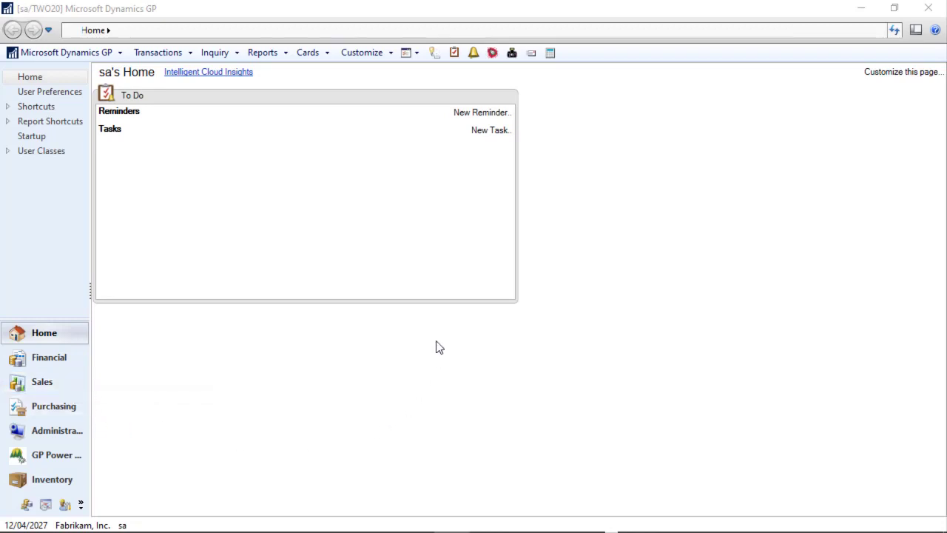
Open Dynamic Product Selection from the GP Power Tools setup area and enter the administrator password
click(56, 457)
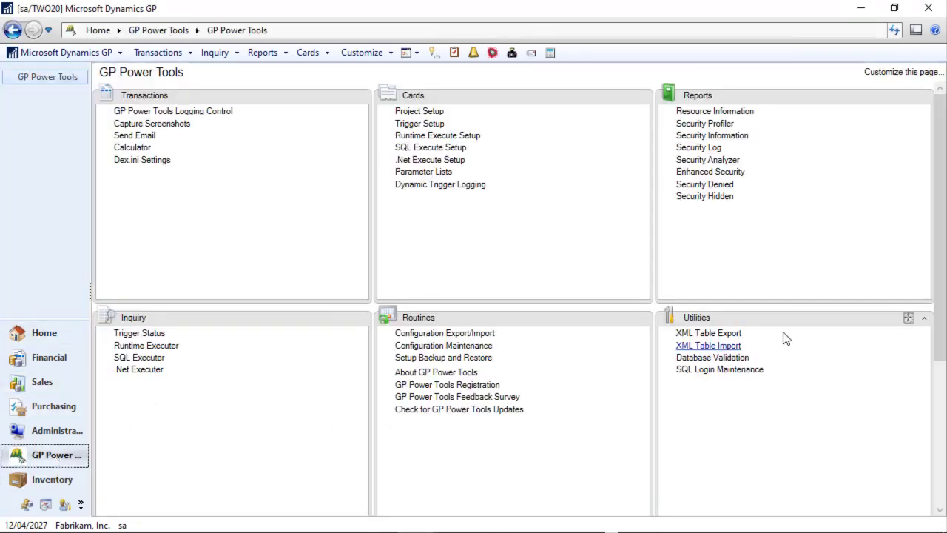
click(944, 393)
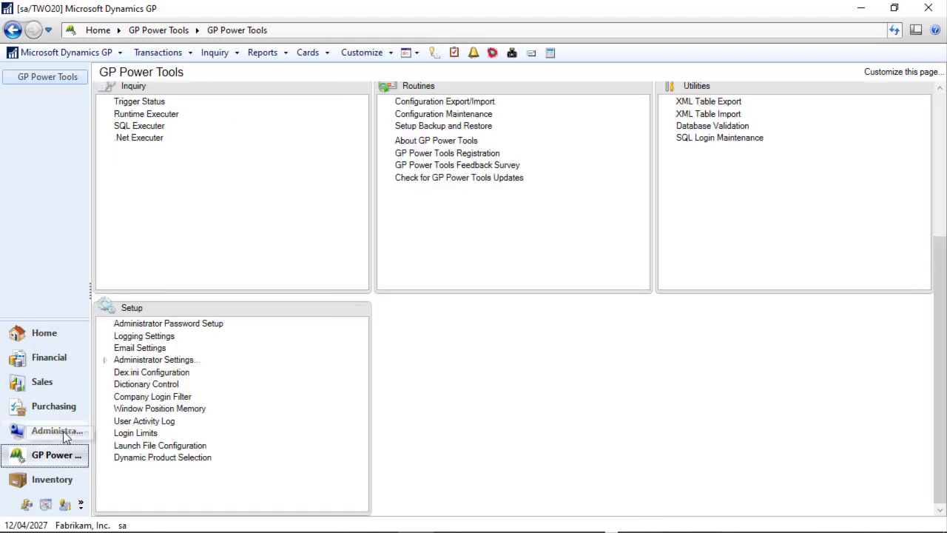
click(184, 459)
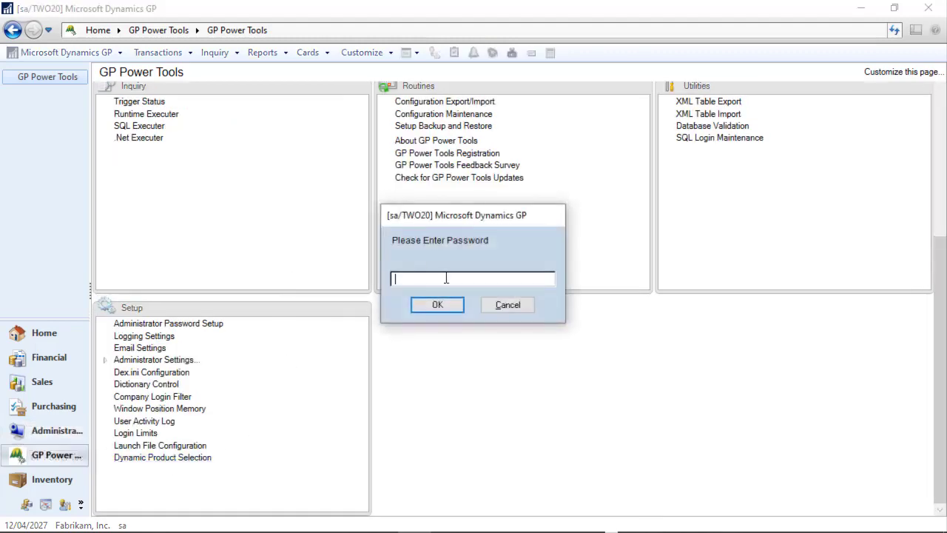
text(••••••)
key(Return)
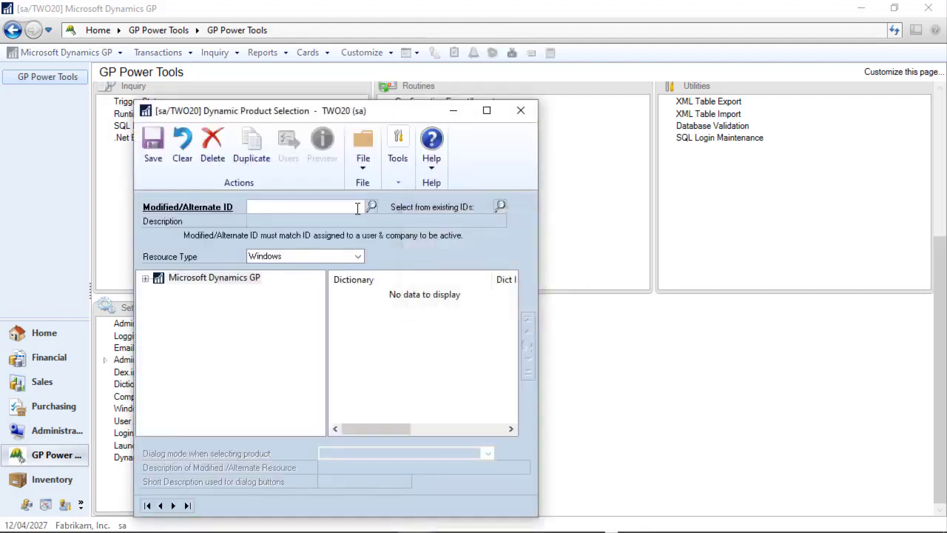
For the DEFAULTUSER Modified/Alternate ID, show the Reports resources and enable Detailed Item List under Microsoft Dynamics GP Inventory
click(147, 506)
click(298, 257)
click(295, 282)
click(145, 279)
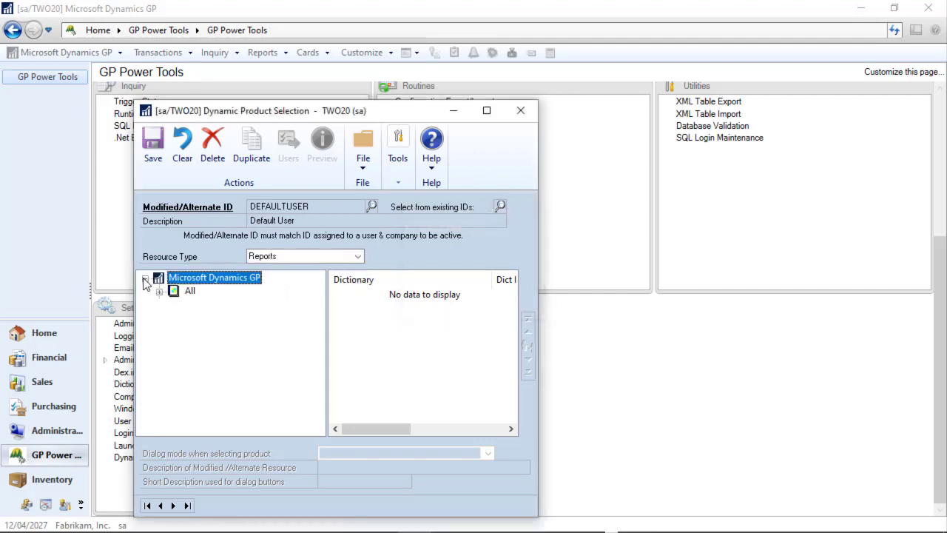
click(159, 304)
click(174, 345)
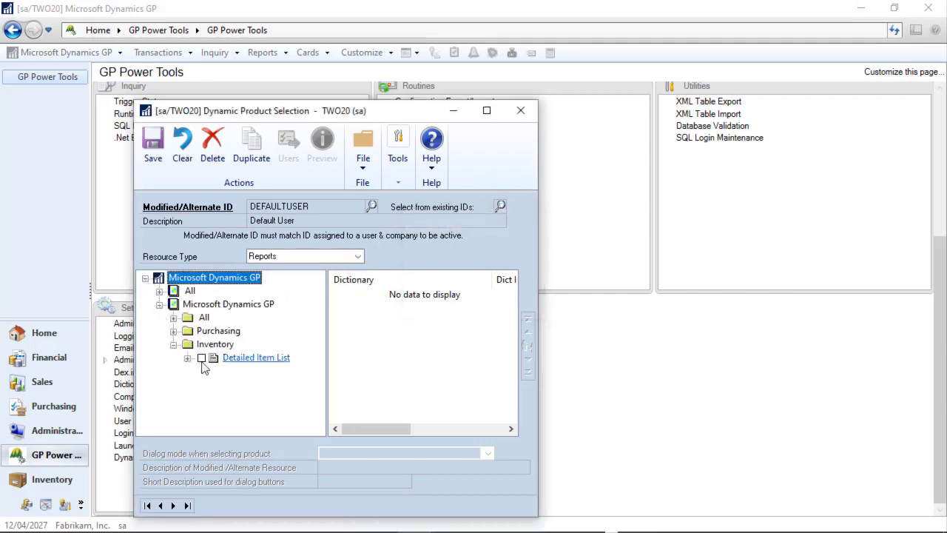
click(202, 358)
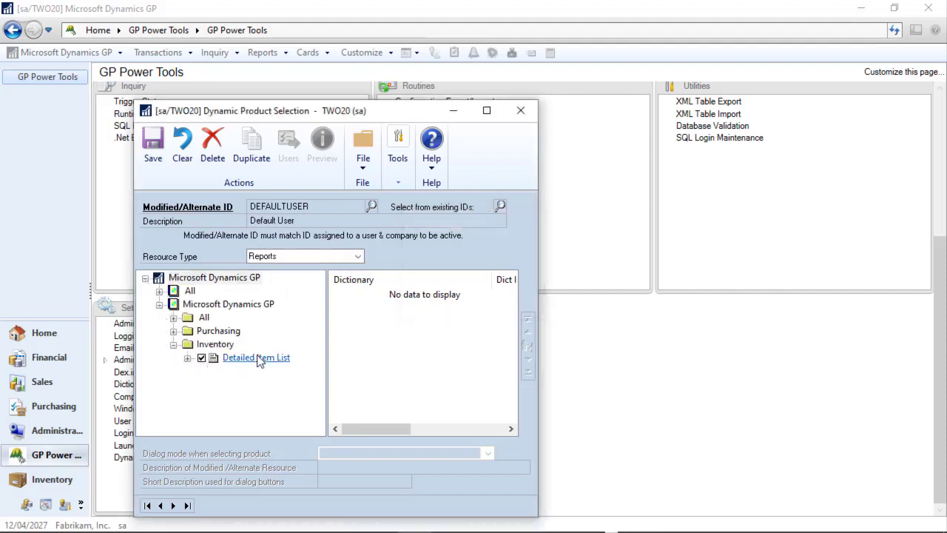
Include both the Microsoft Dynamics GP and the Modified dictionary versions for Detailed Item List
click(187, 359)
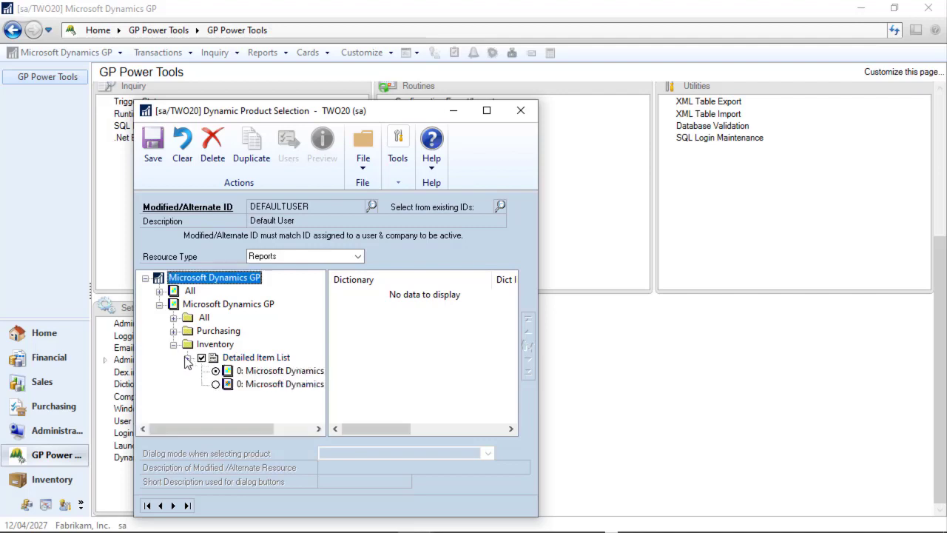
click(255, 358)
click(339, 297)
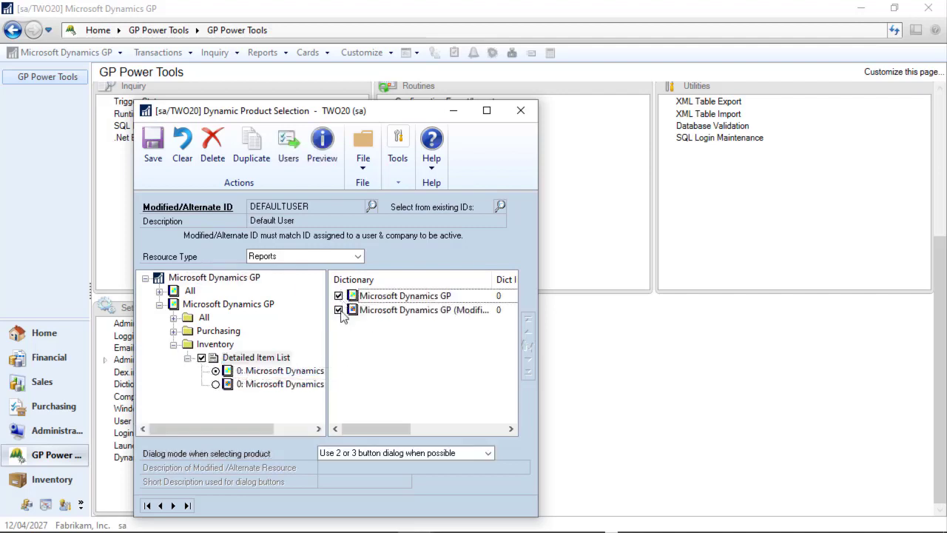
Enable the Detailed Item List selection dialog only for user sa, then save and close Dynamic Product Selection
click(288, 147)
click(340, 250)
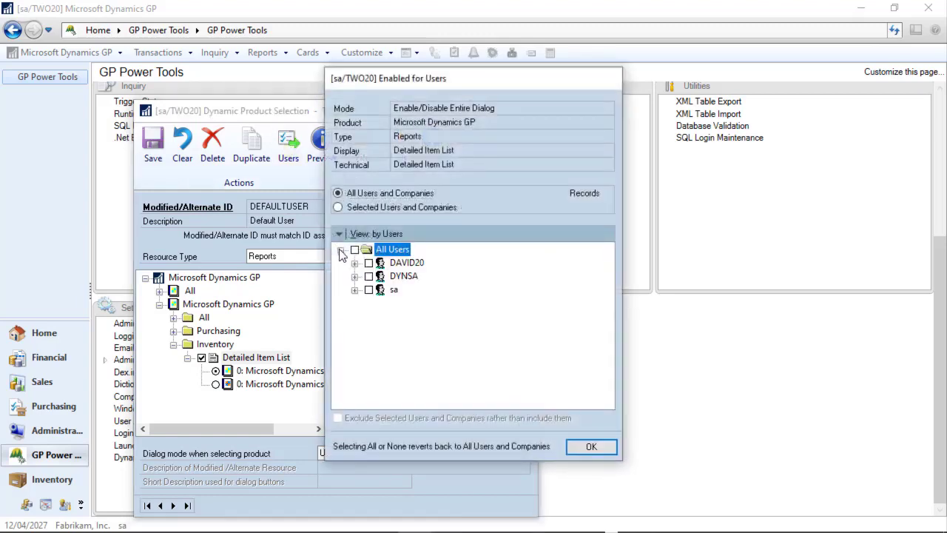
click(369, 290)
click(583, 451)
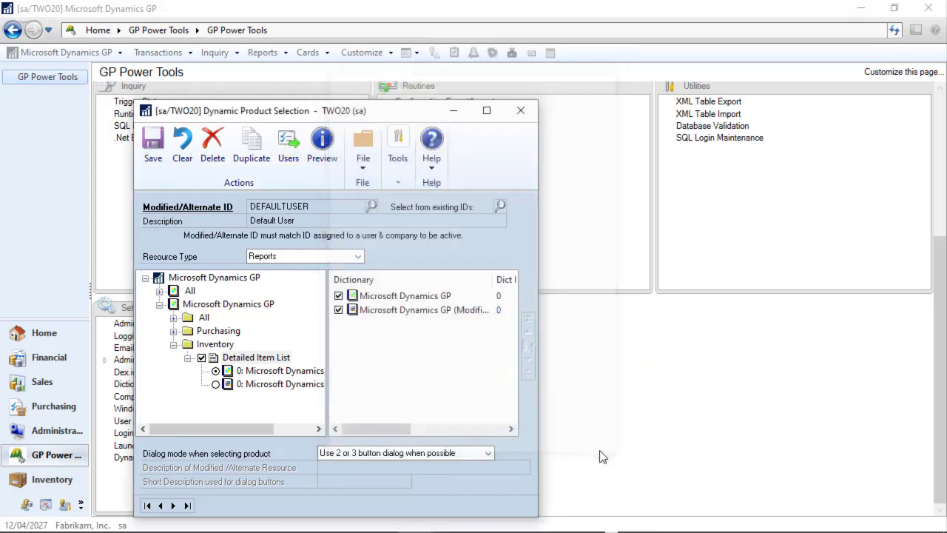
click(153, 143)
click(521, 111)
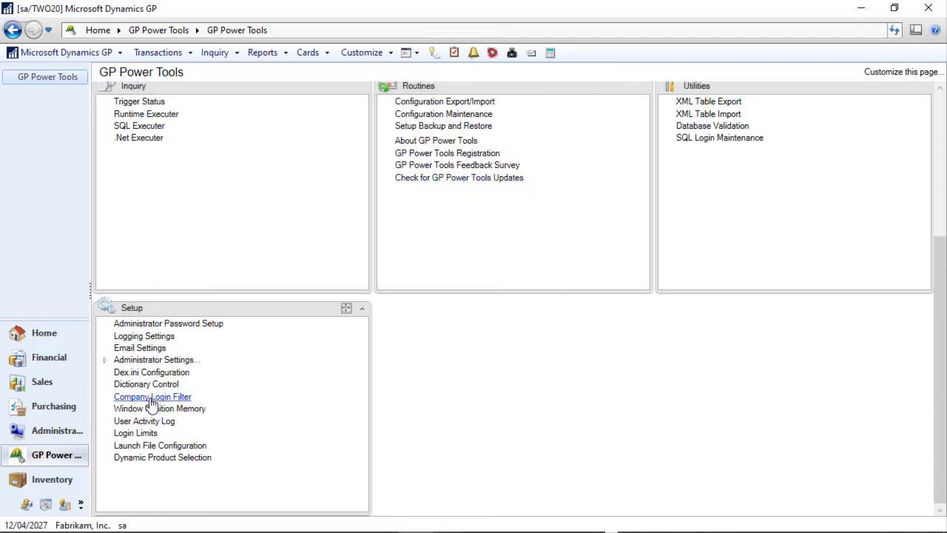
Open the modified version of the Item Maintenance window from the Inventory cards
click(59, 481)
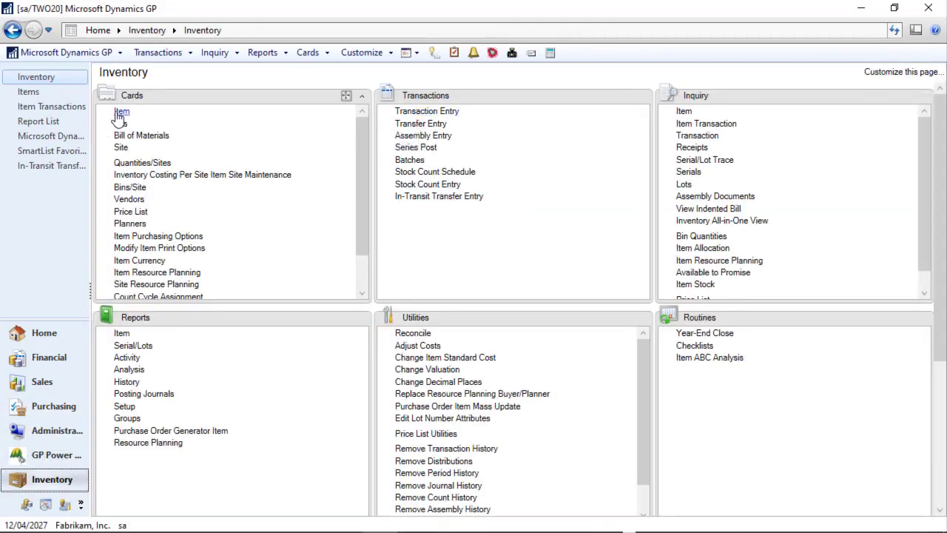
click(121, 112)
click(529, 317)
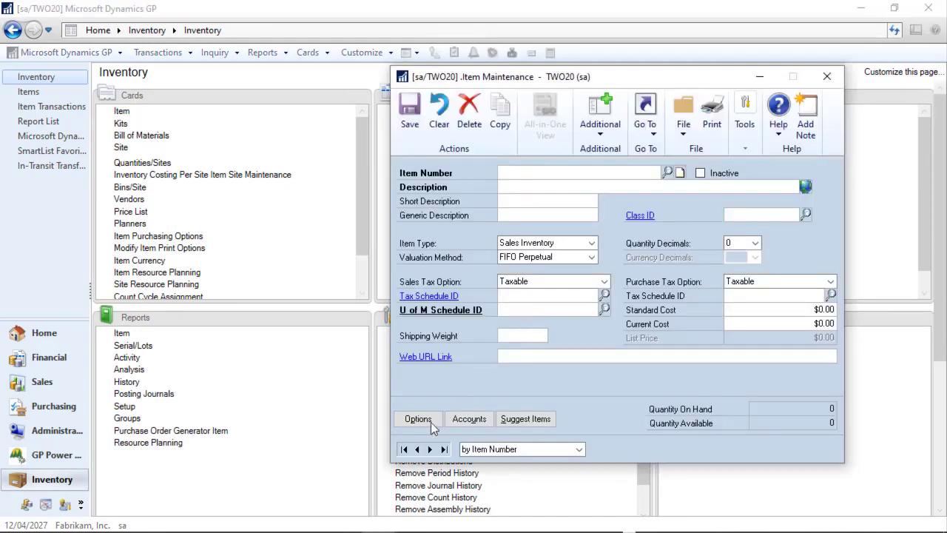
Display the first item record, 1-A3261A, and print its Detailed Item List using the modified Microsoft Dynamics GP version
click(404, 449)
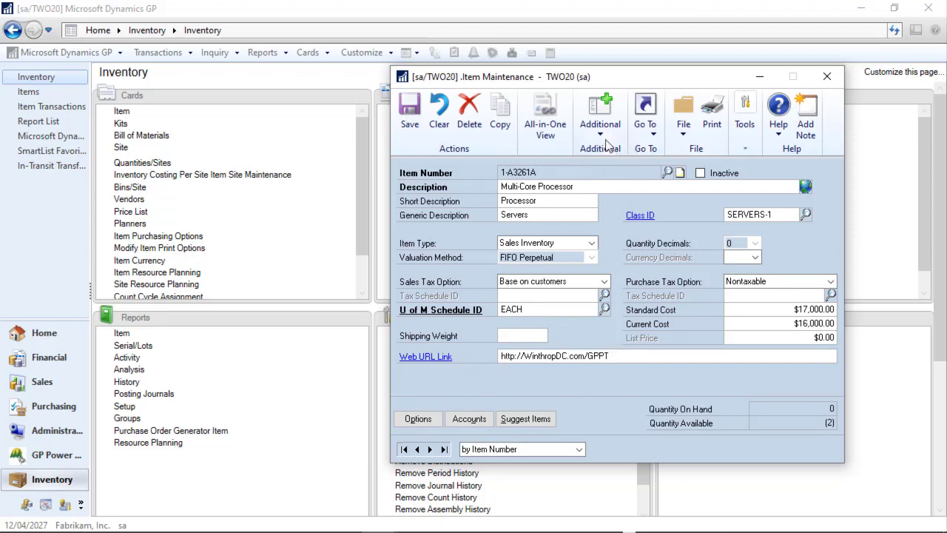
click(712, 126)
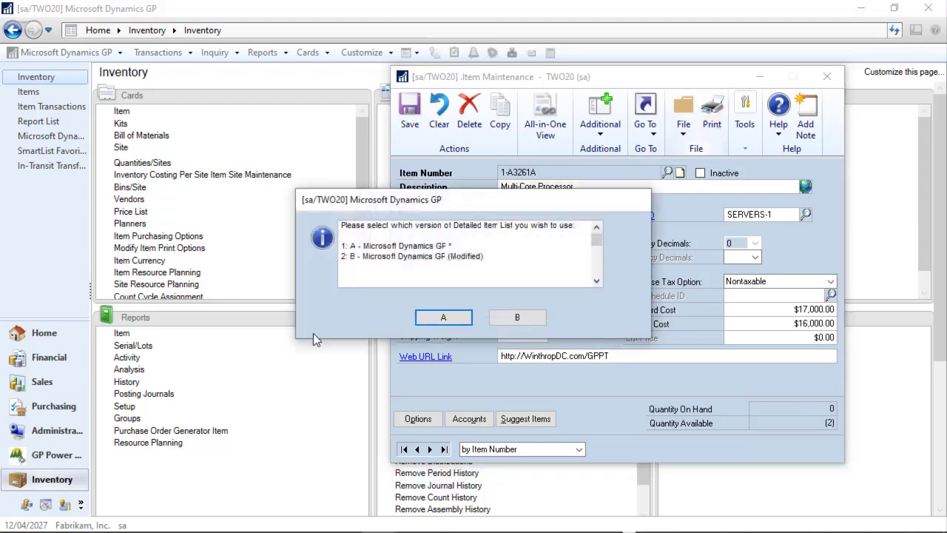
click(514, 316)
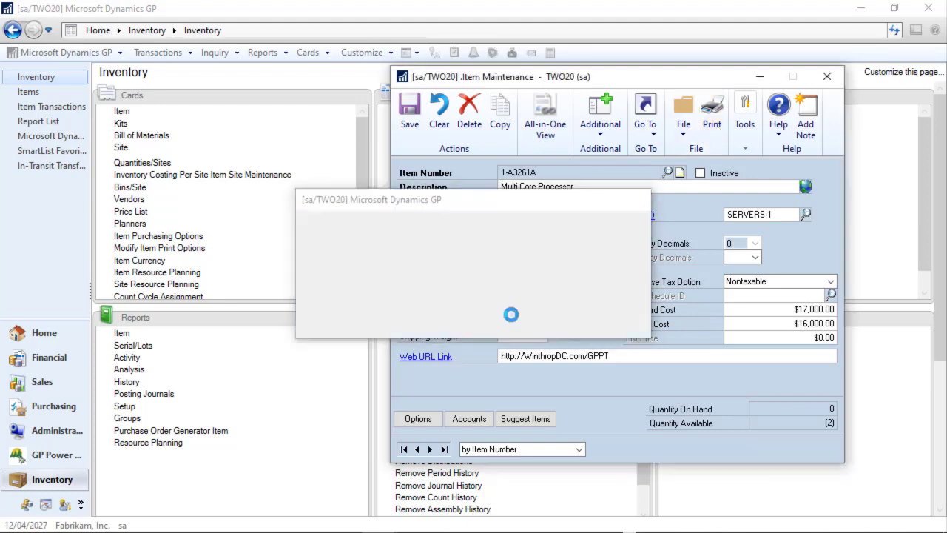
Output the Detailed Item List to the screen using the Standard report type
click(343, 297)
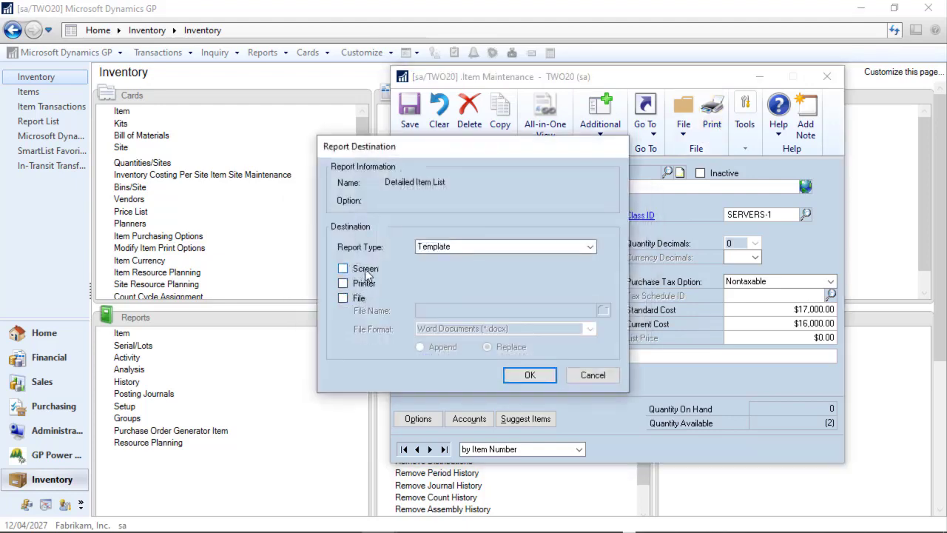
click(464, 247)
click(470, 257)
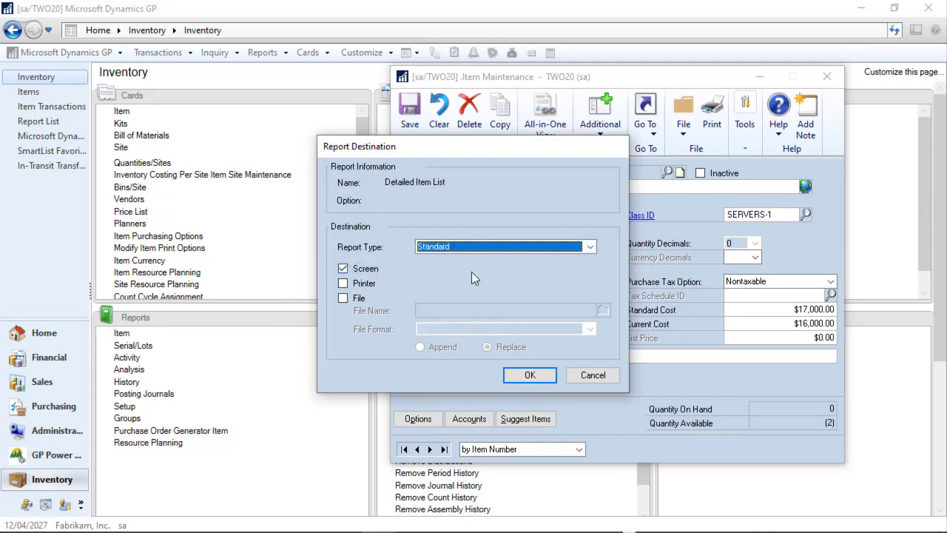
click(536, 375)
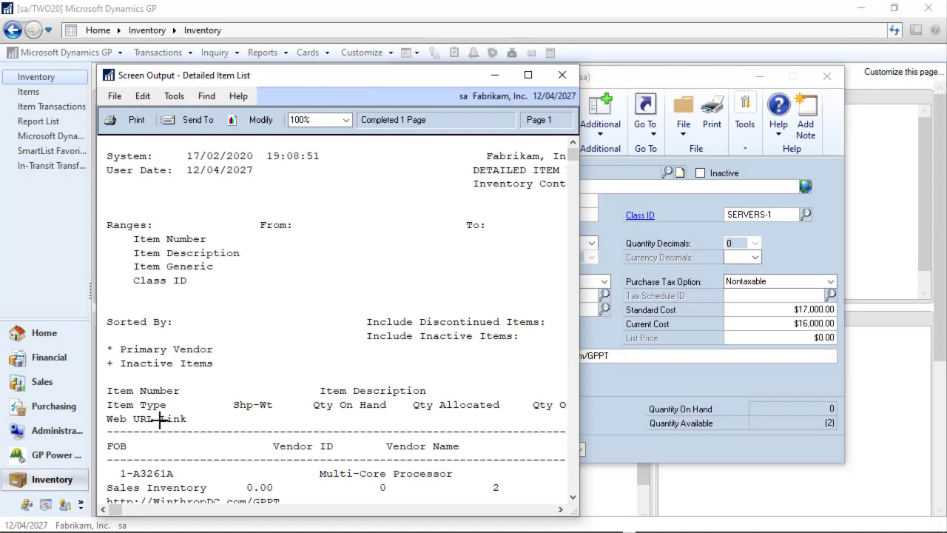
Examine the Web URL Link heading and value on the printed report, then close the report and Item Maintenance
scroll(286, 428, down, 1)
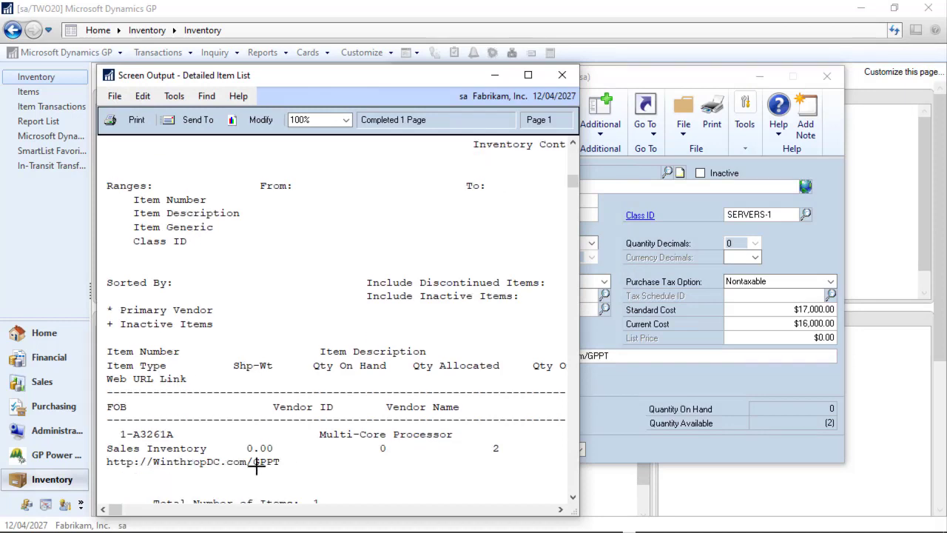
click(562, 75)
click(829, 77)
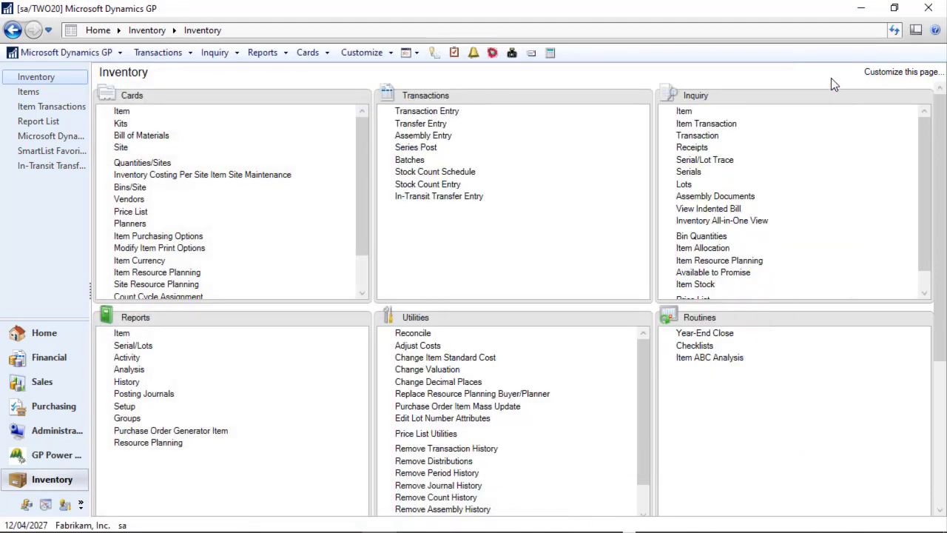
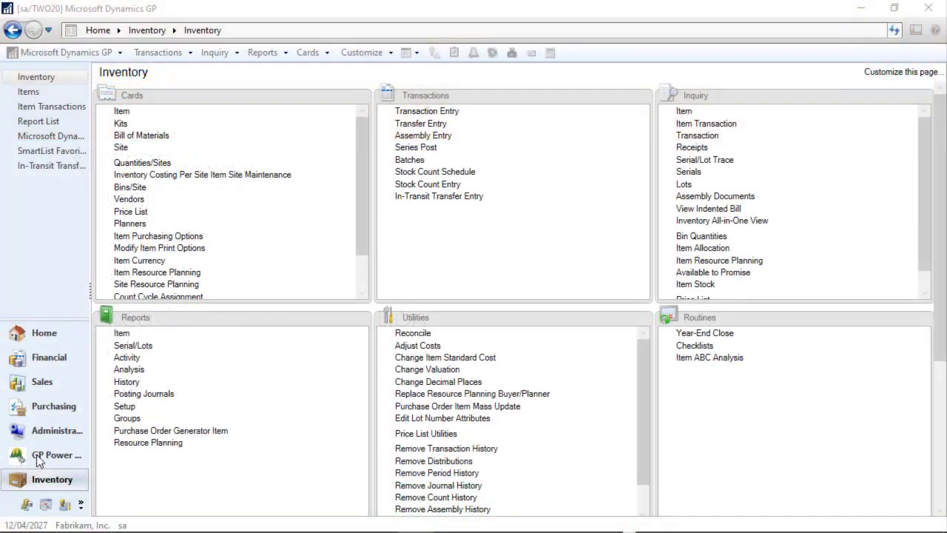
Open the ITEM URL project in GP Power Tools Project Setup
click(42, 457)
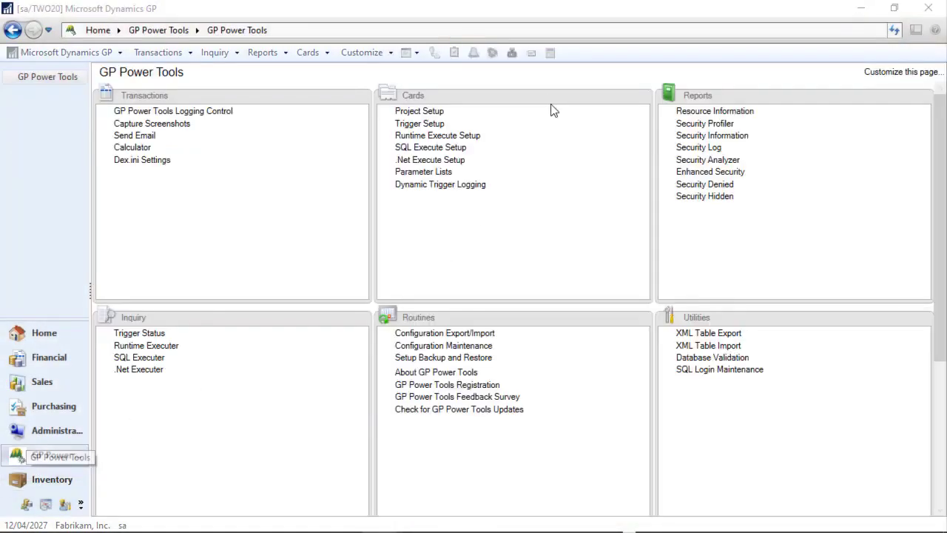
click(434, 115)
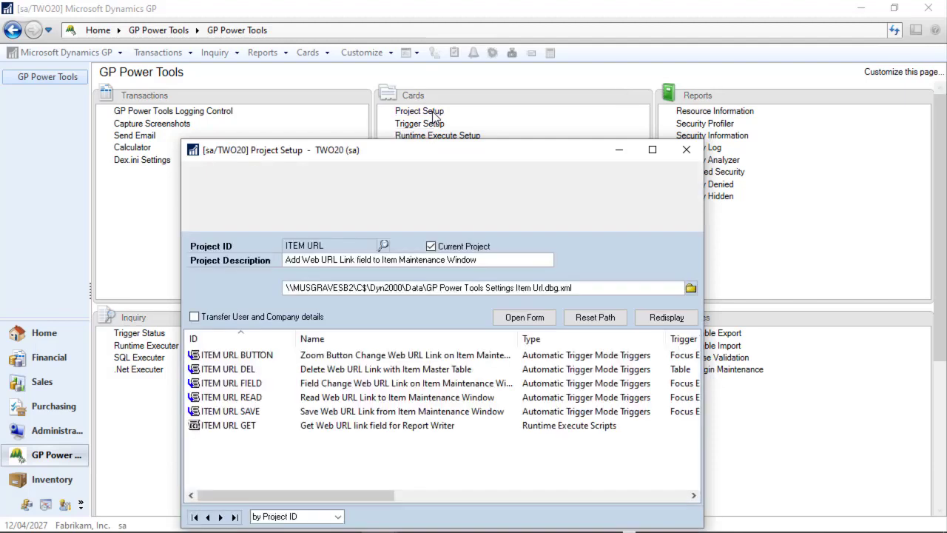
drag(409, 153, 427, 75)
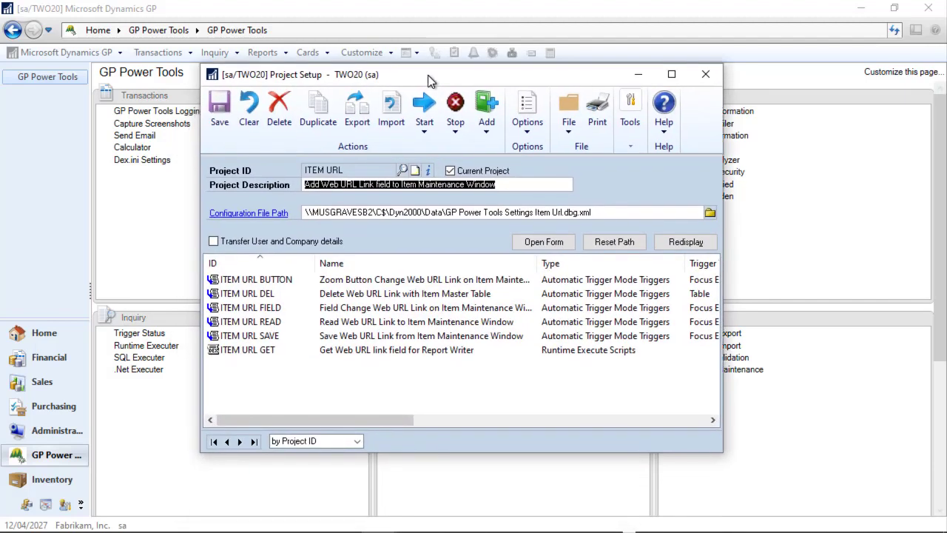
Set the ITEM URL BUTTON trigger to start automatically on login for all users and companies, and save it
click(275, 285)
double_click(275, 285)
click(400, 317)
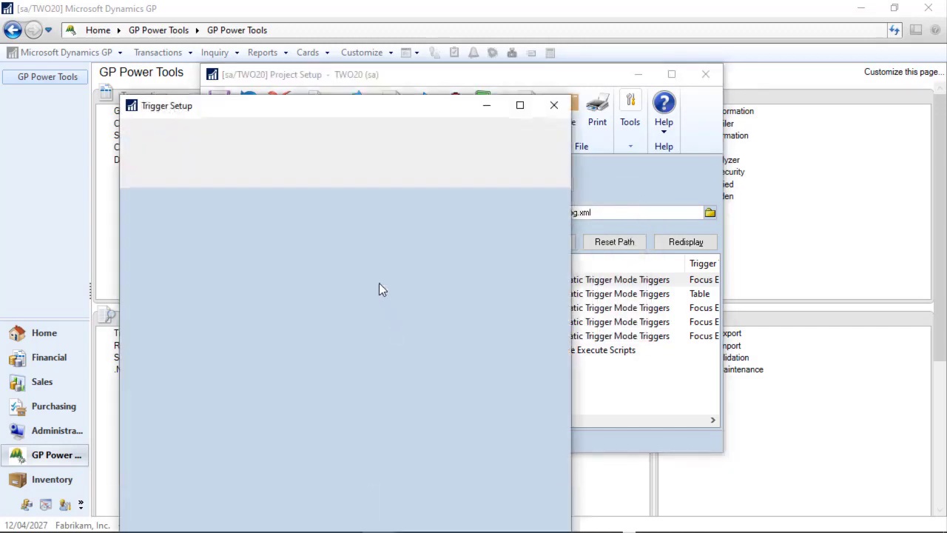
click(274, 145)
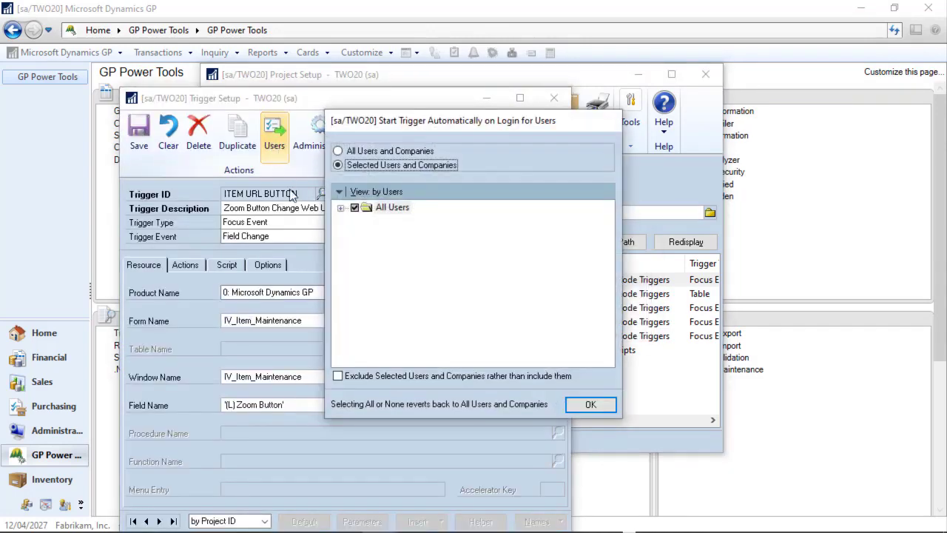
click(356, 209)
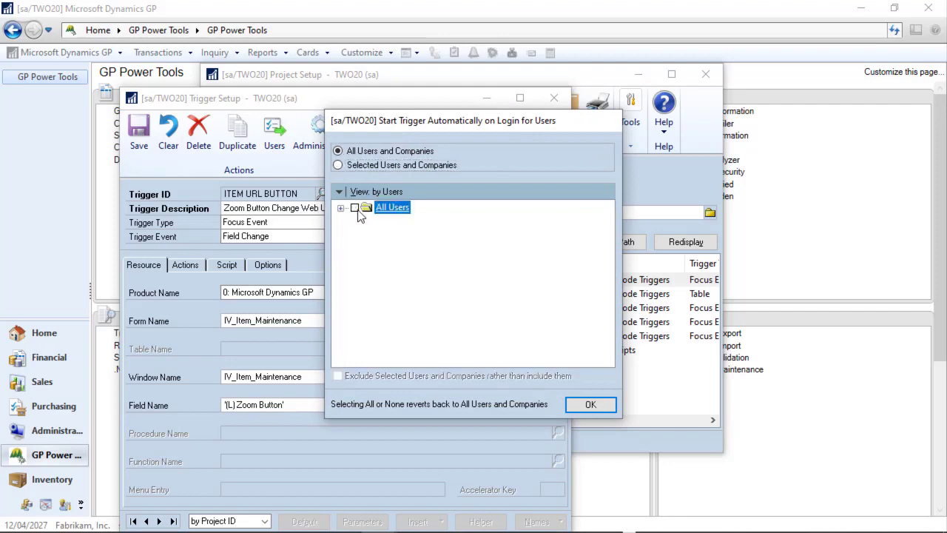
click(591, 405)
click(142, 135)
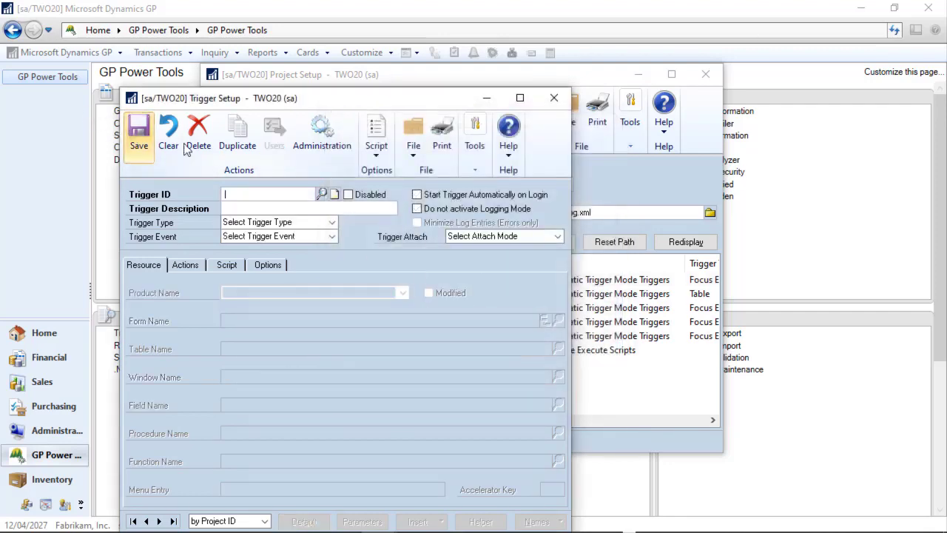
Set the ITEM URL DEL trigger to start for all users and companies, saving it while switching to ITEM URL FIELD
click(661, 167)
click(369, 286)
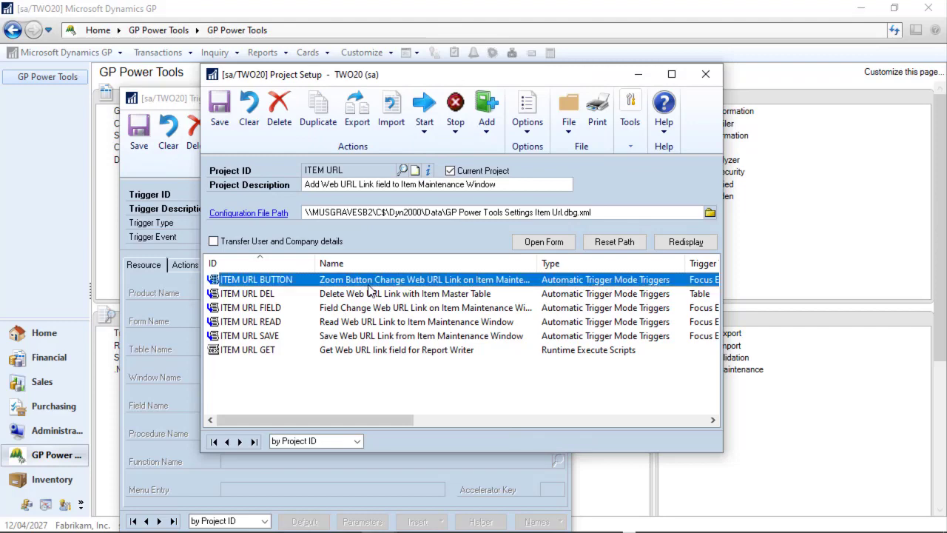
double_click(370, 293)
click(274, 132)
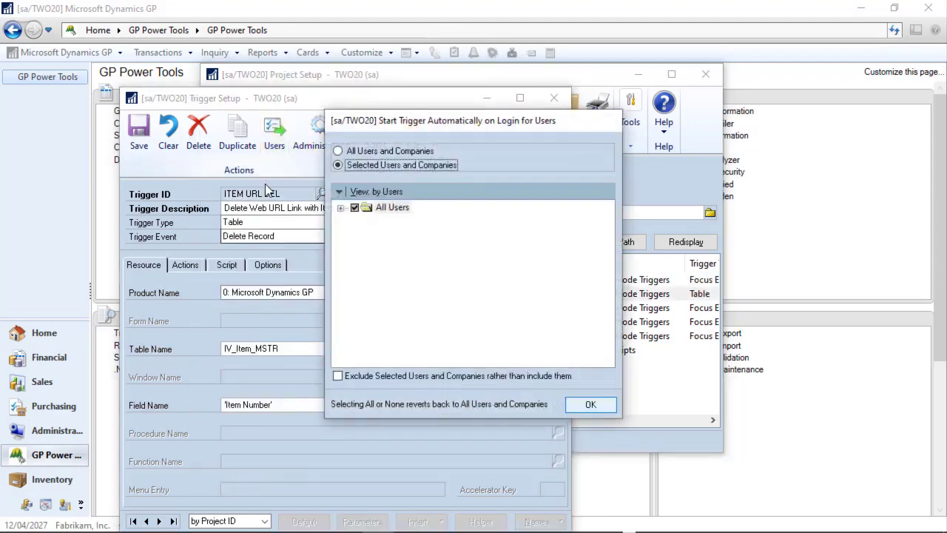
click(361, 152)
click(585, 405)
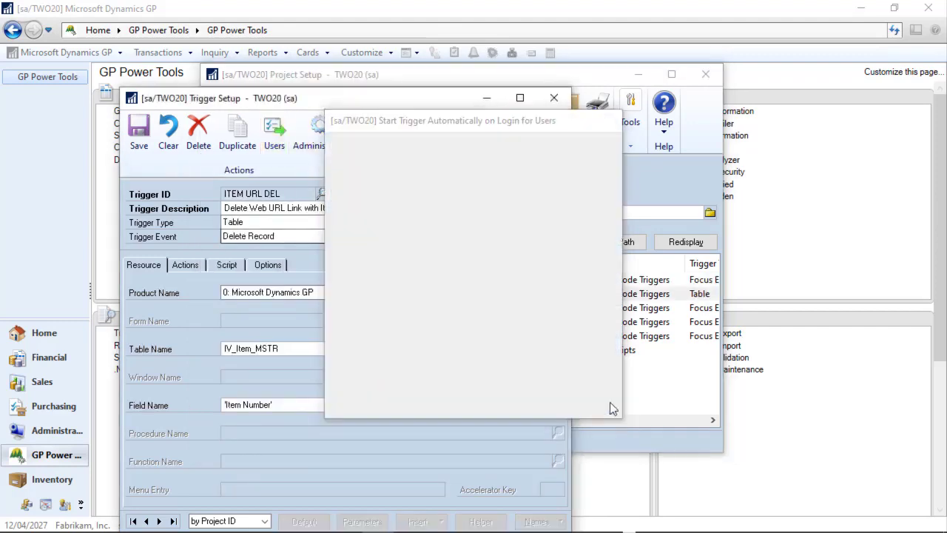
double_click(619, 308)
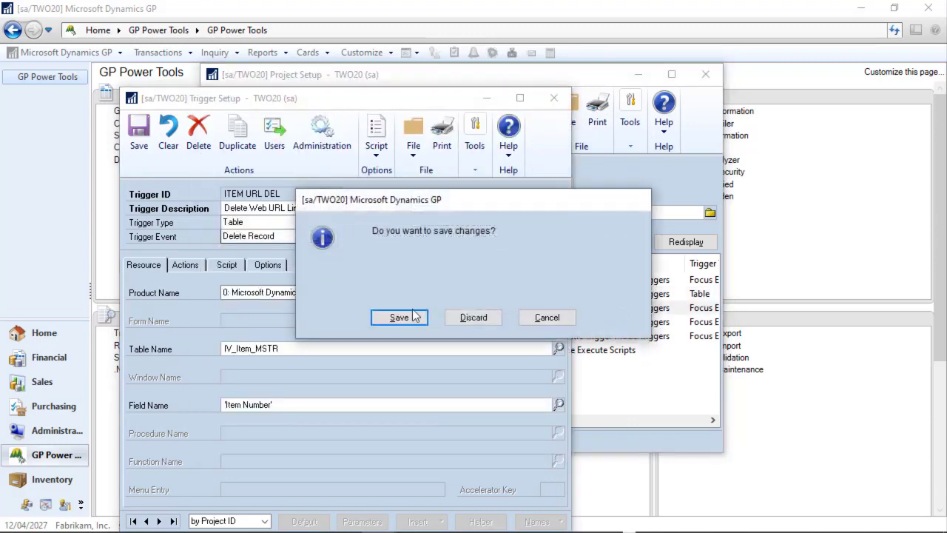
click(402, 319)
Set the ITEM URL FIELD trigger to start for all users and companies, saving it while switching to ITEM URL READ
click(274, 141)
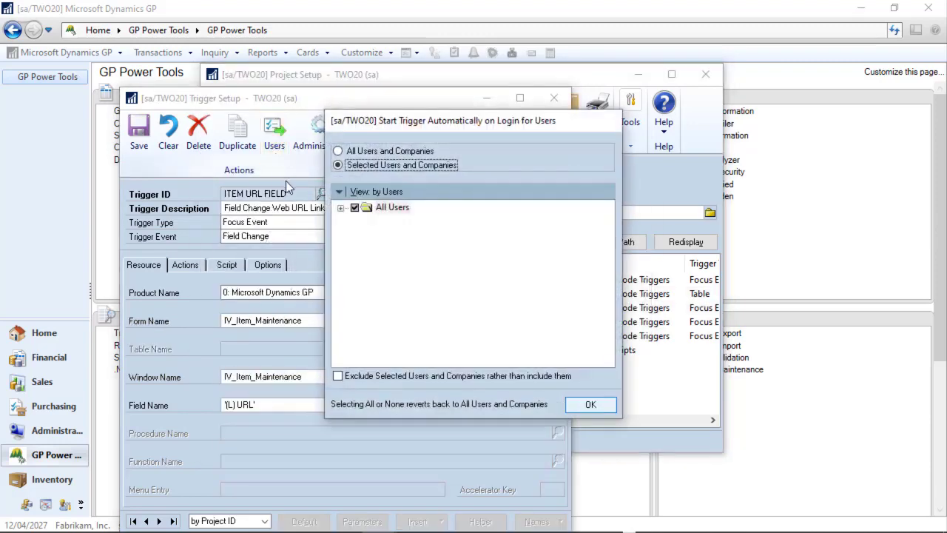
click(342, 152)
click(595, 407)
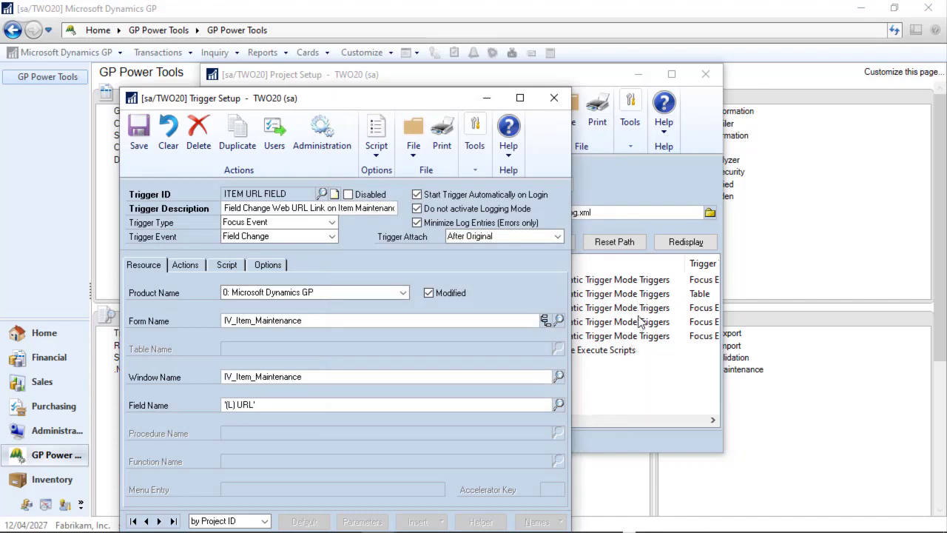
double_click(641, 326)
click(403, 316)
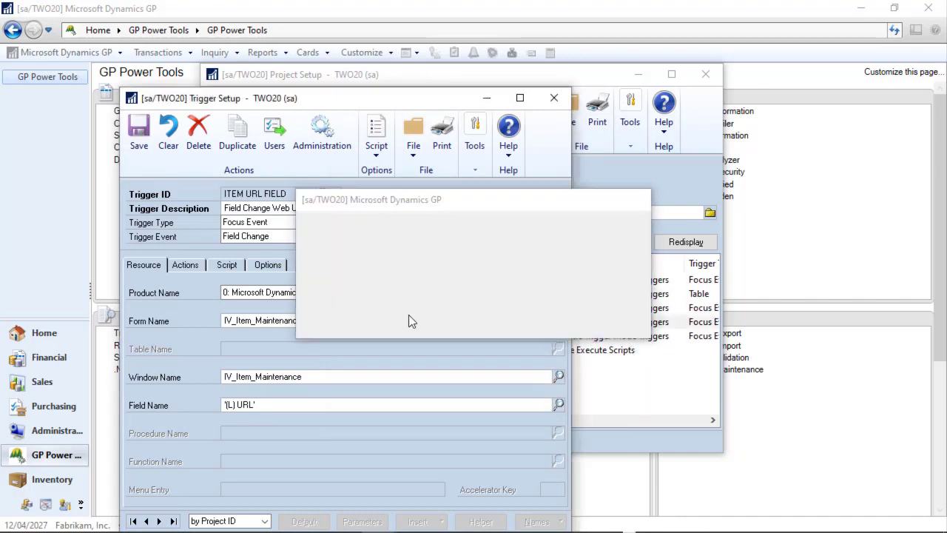
Set the ITEM URL READ trigger to start for all users and companies, saving it while switching to ITEM URL SAVE
click(274, 132)
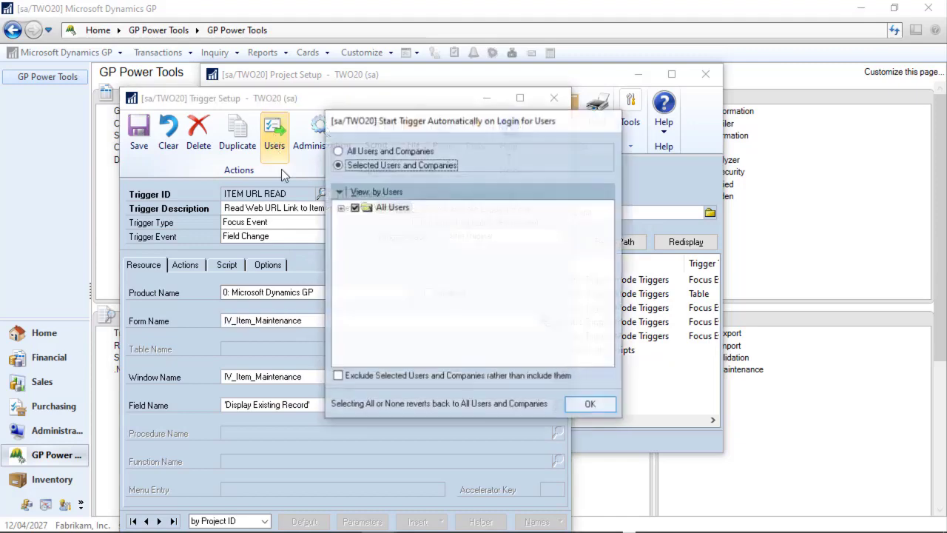
click(346, 151)
click(592, 404)
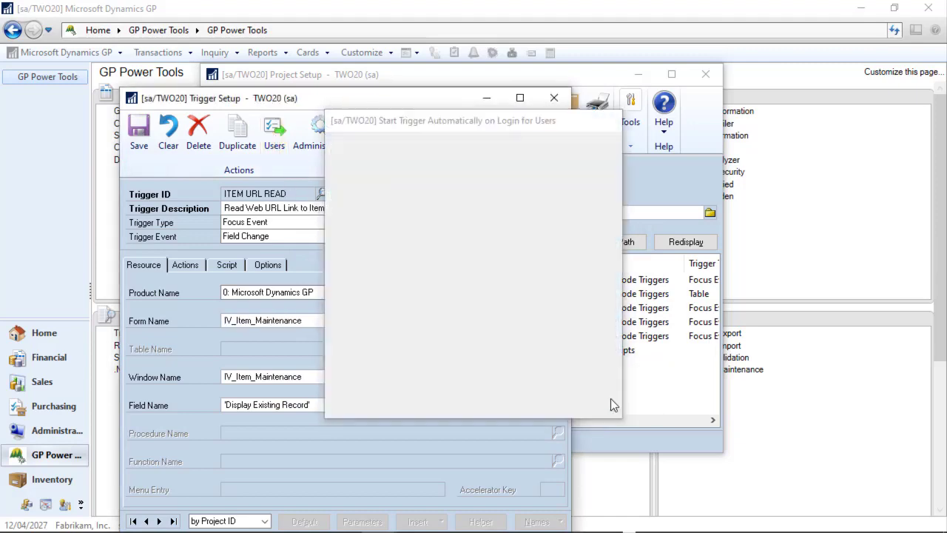
double_click(646, 337)
click(399, 317)
Set the ITEM URL SAVE trigger to start for all users and companies, then save and close both the trigger and the project
click(274, 130)
click(354, 208)
click(610, 406)
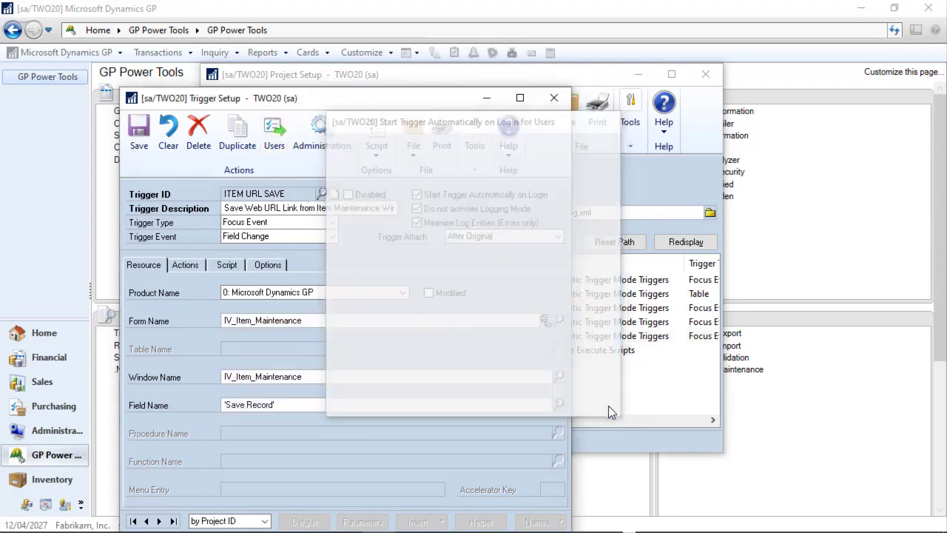
click(138, 130)
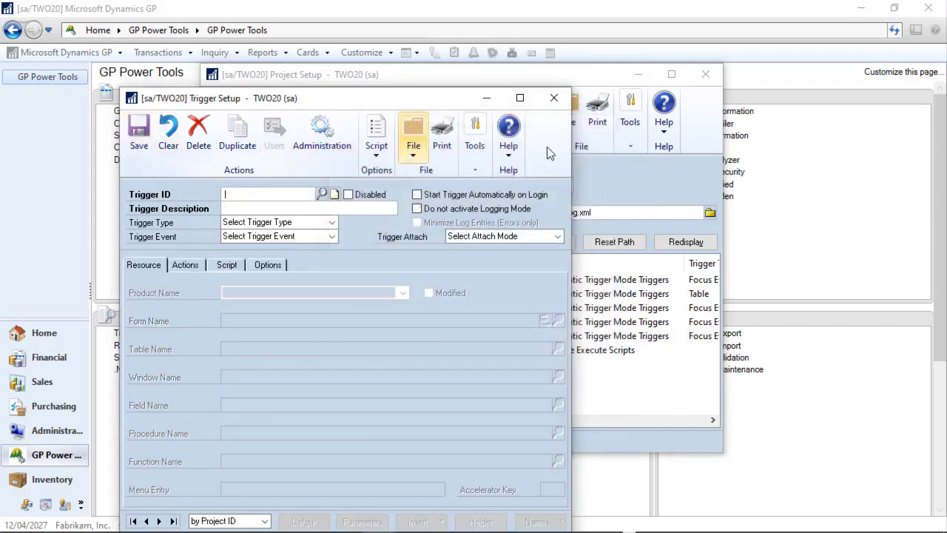
click(555, 99)
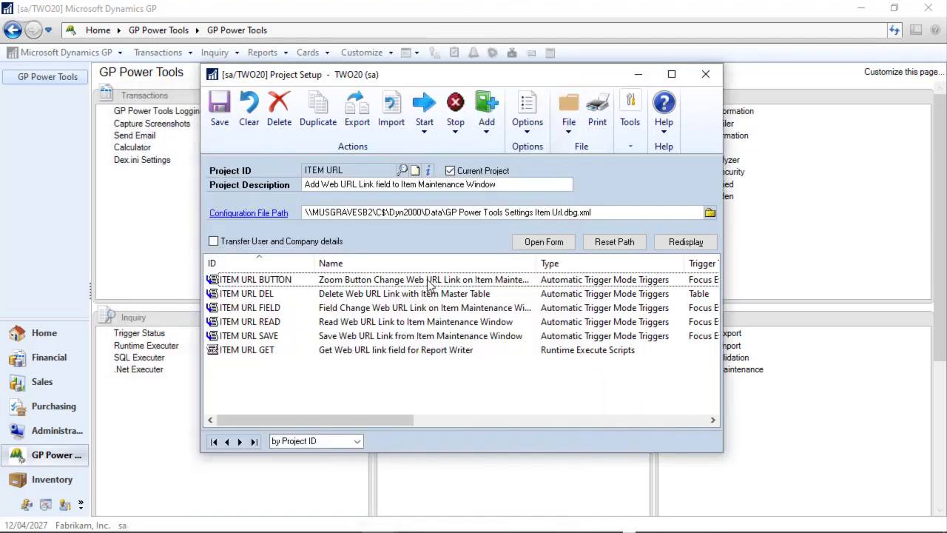
click(220, 112)
click(706, 74)
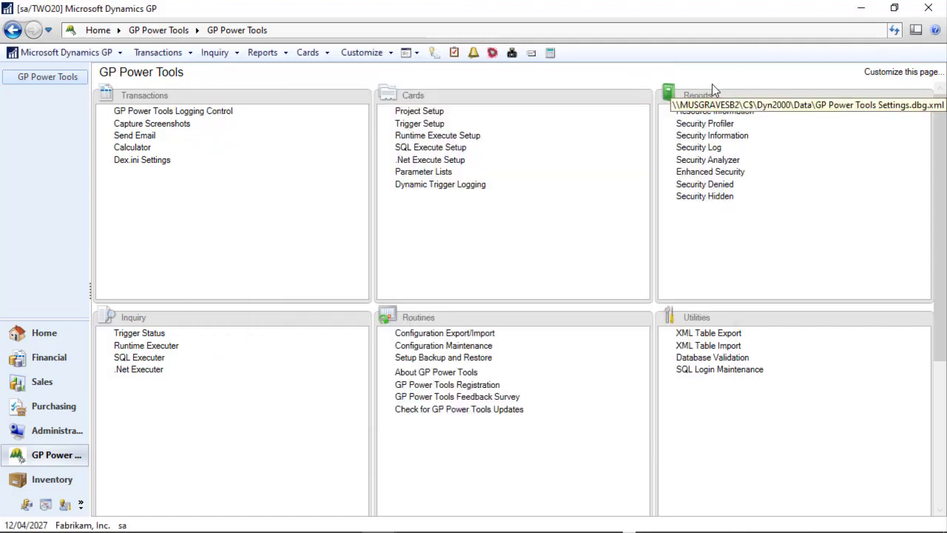
Open the system Alternate/Modified Forms and Reports setup and load the DEFAULTUSER ID
click(46, 433)
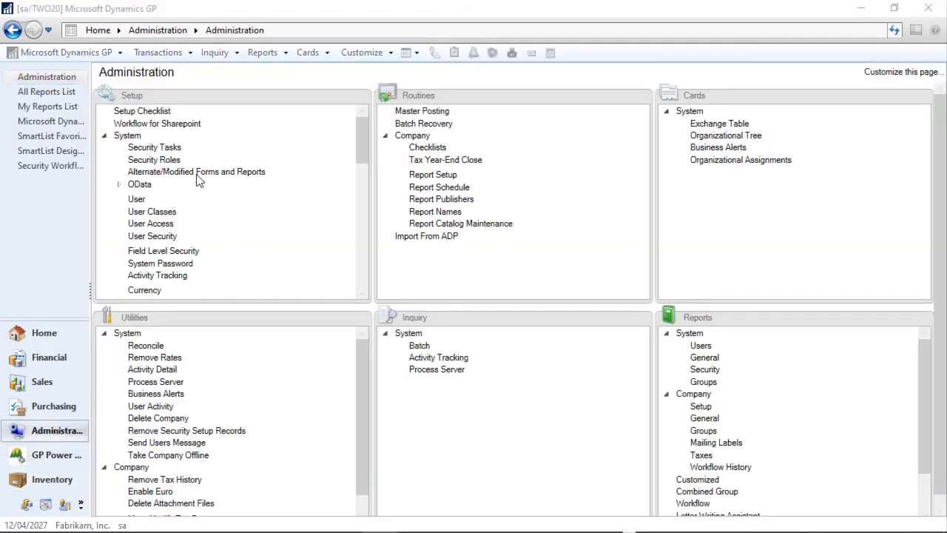
click(198, 176)
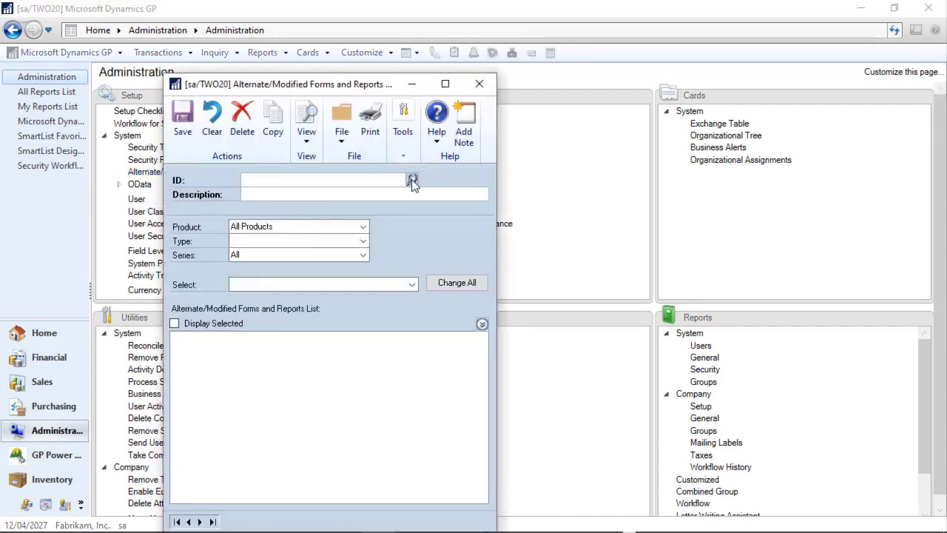
click(413, 181)
double_click(146, 223)
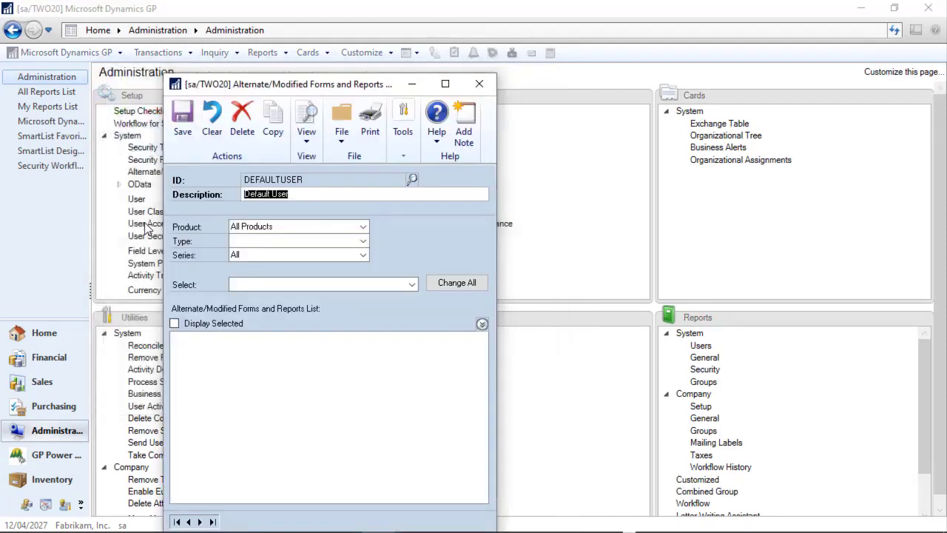
Filter the DEFAULTUSER forms and reports to Inventory series windows and expand the Inventory folder
click(258, 256)
click(292, 309)
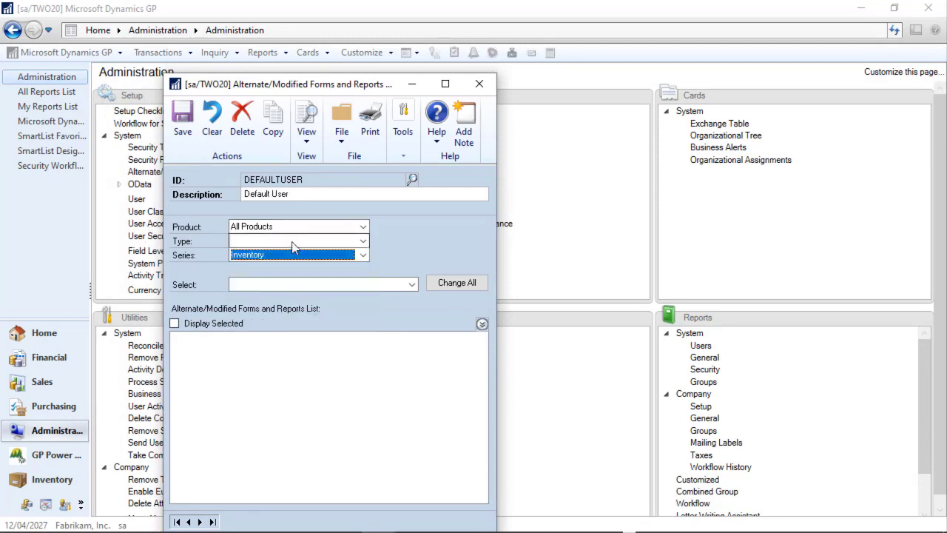
click(294, 242)
click(271, 256)
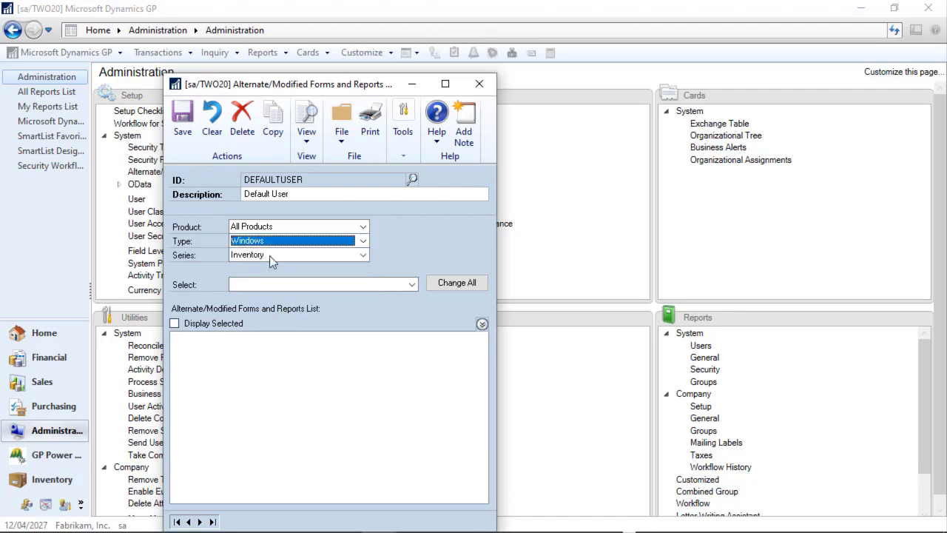
click(179, 341)
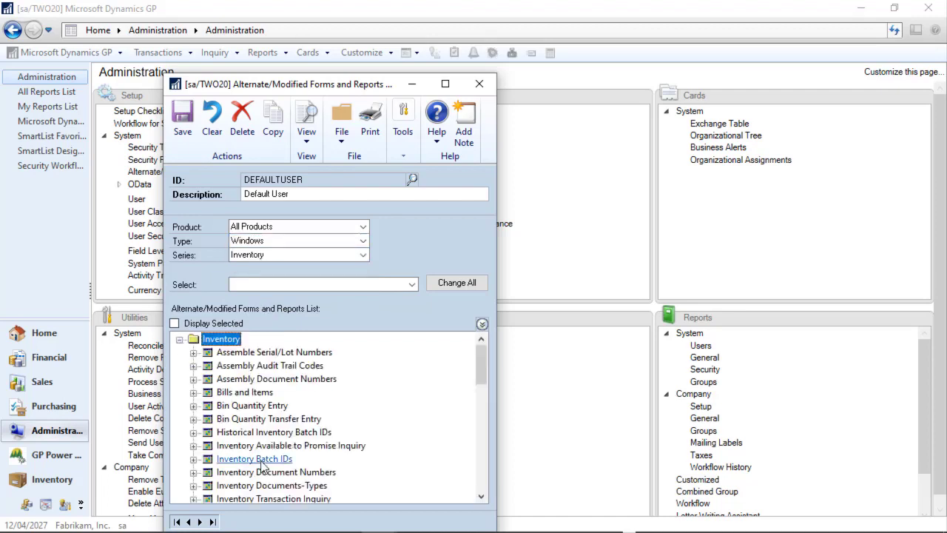
Locate the Item Maintenance window in the Inventory list and expand its original and modified versions
scroll(224, 467, down, 4)
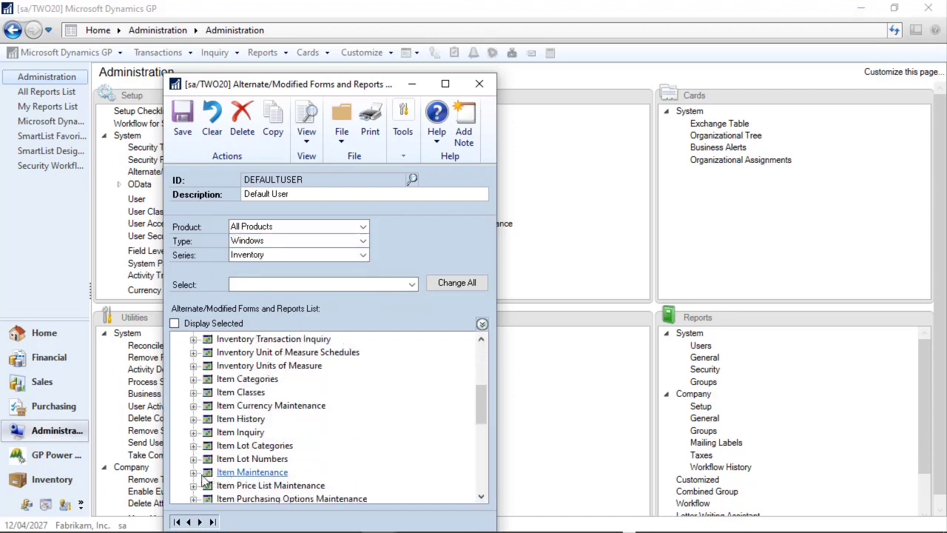
double_click(232, 458)
scroll(230, 456, down, 1)
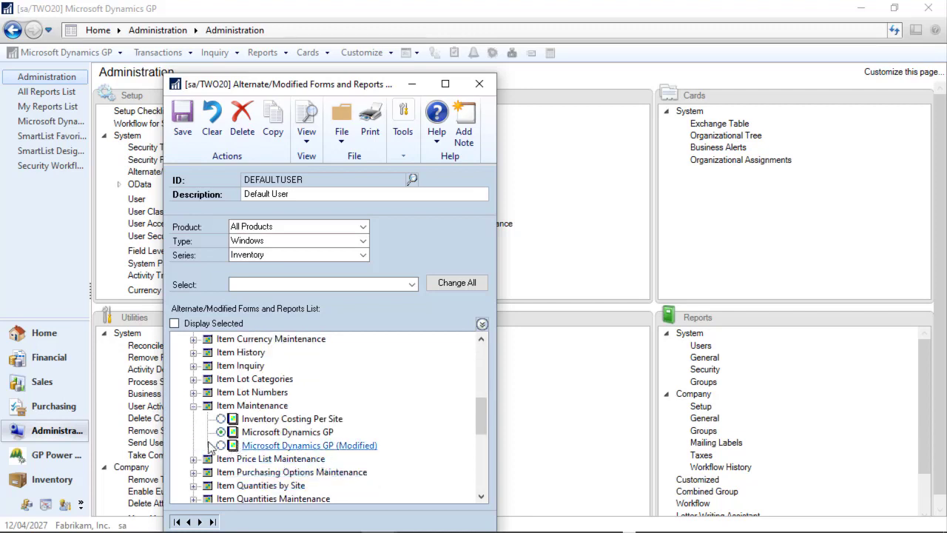
Switch to Inventory reports, choose the Microsoft Dynamics GP (Modified) version of Detailed Item List, then save and close the DEFAULTUSER setup
click(282, 240)
click(265, 268)
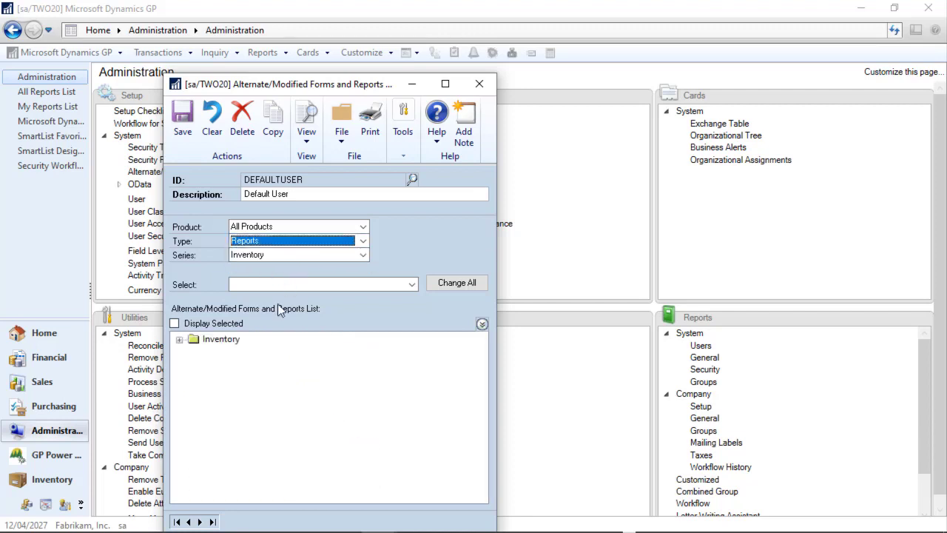
click(180, 341)
click(194, 353)
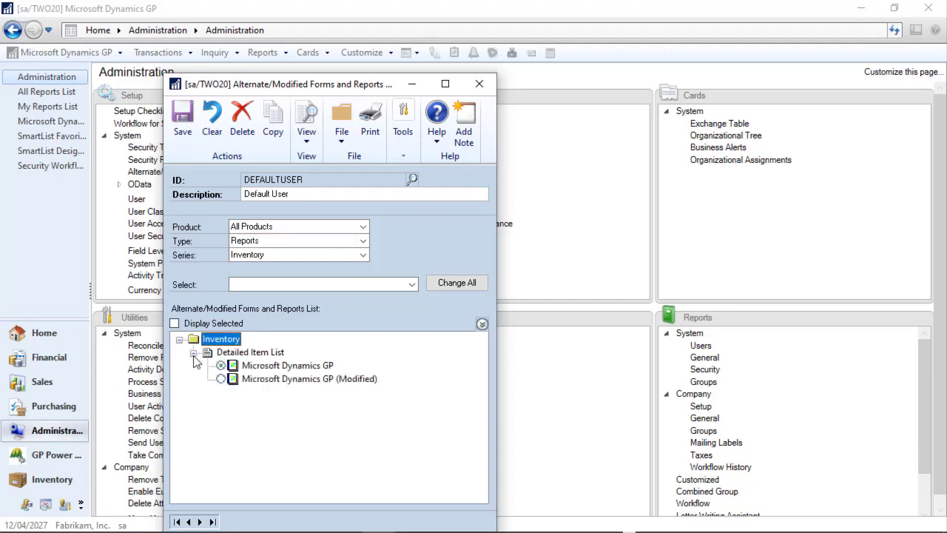
click(221, 379)
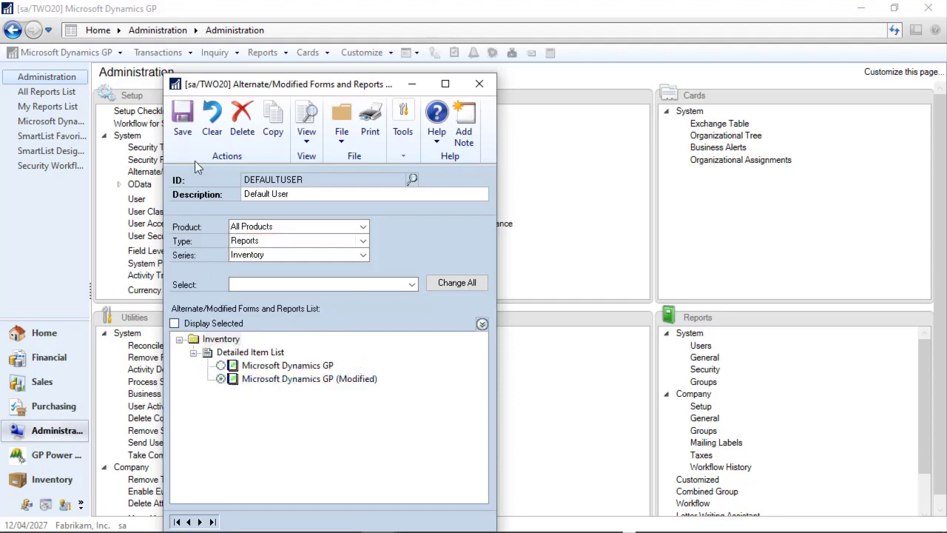
click(183, 119)
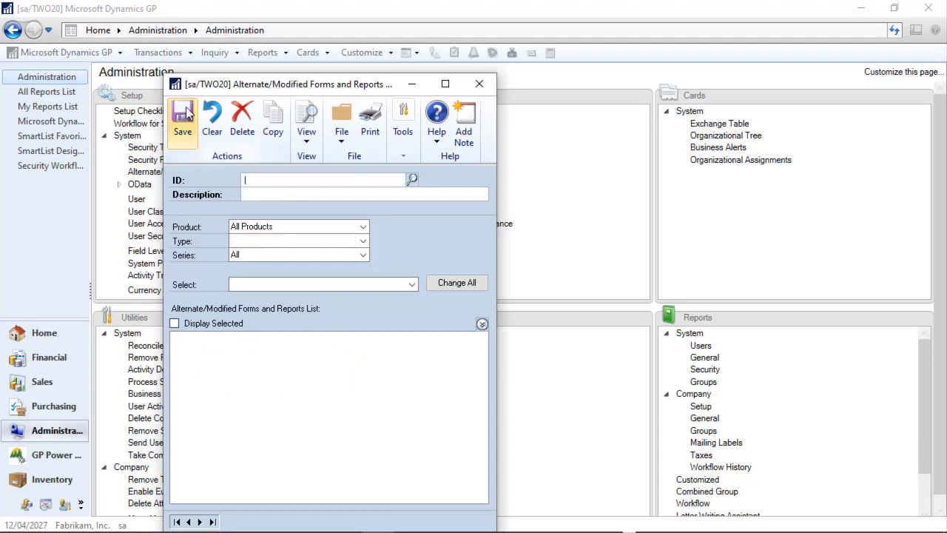
click(487, 87)
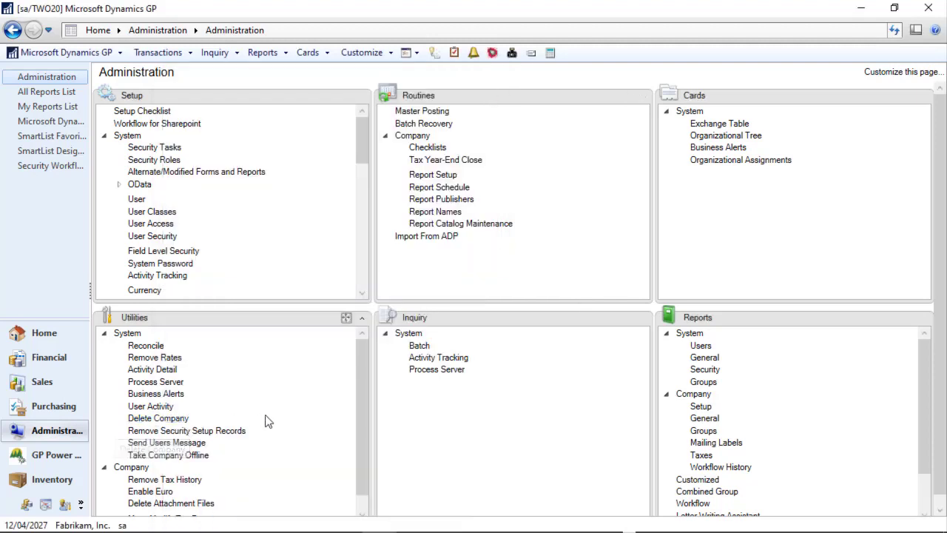
Open Dynamic Product Selection in the GP Power Tools setup and load the DEFAULTUSER ID
click(58, 463)
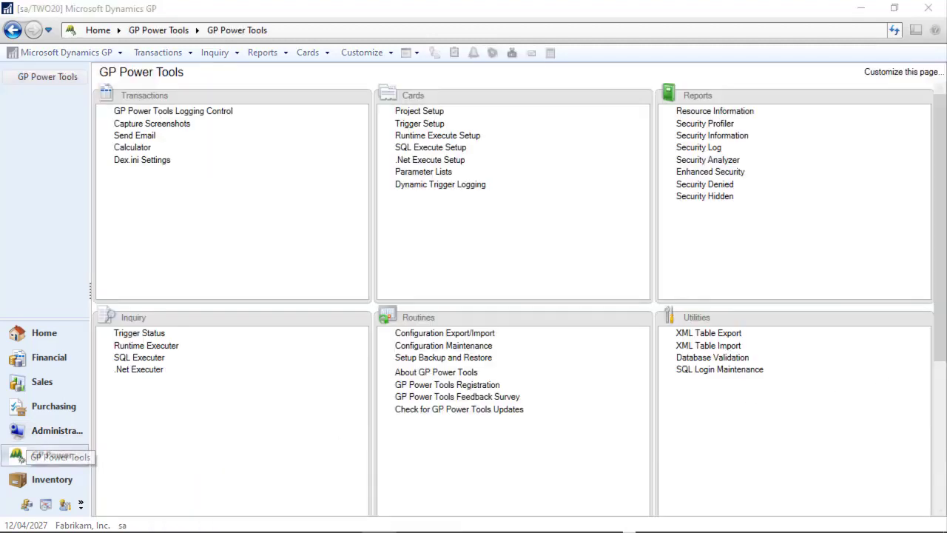
click(941, 408)
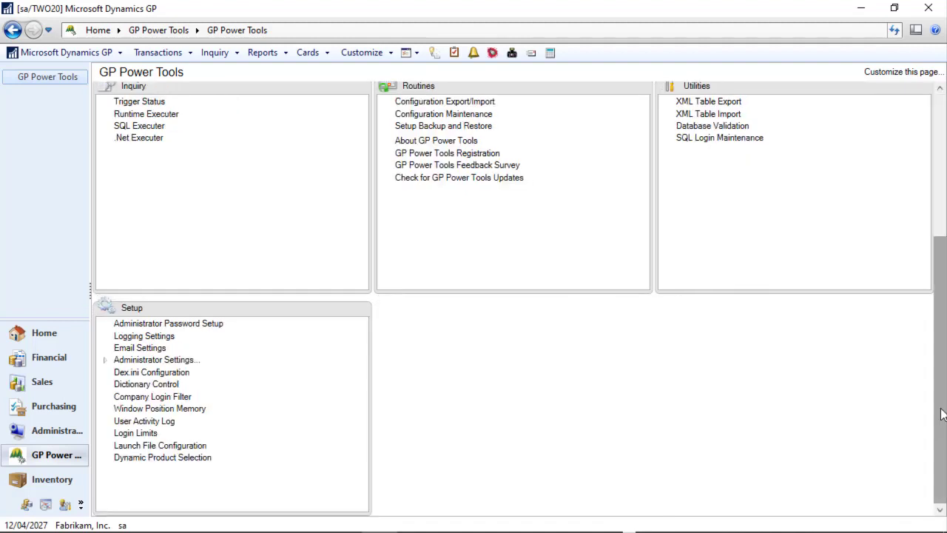
click(186, 458)
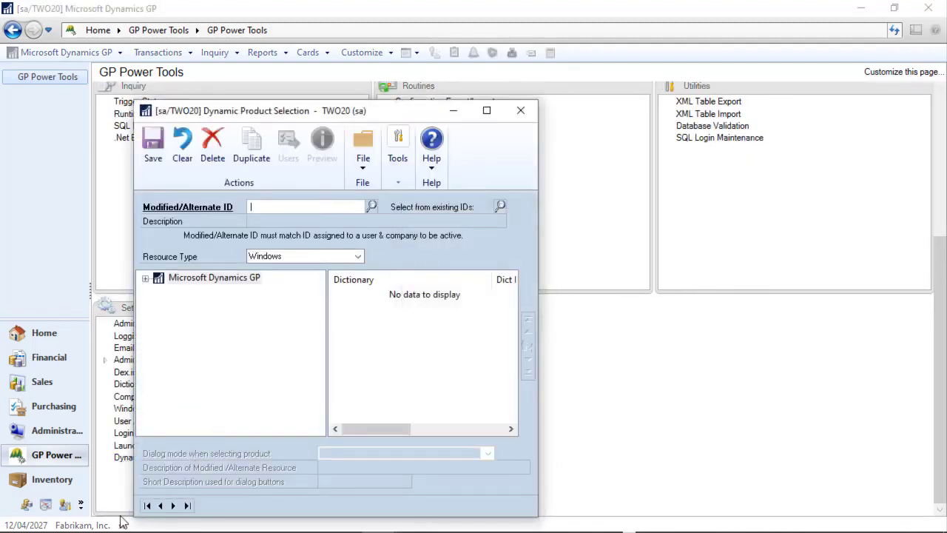
click(147, 506)
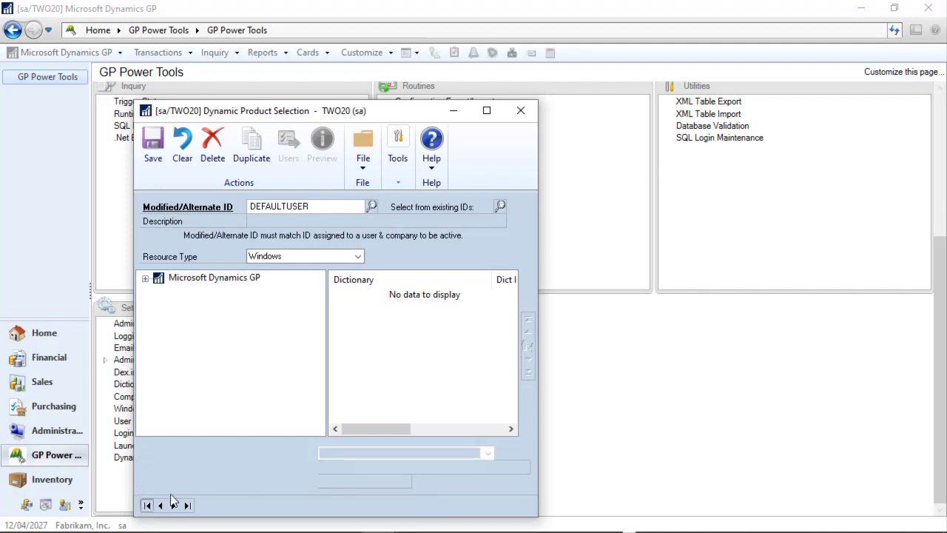
Expand the Microsoft Dynamics GP Inventory windows and mark the Item Maintenance window for dynamic product selection
click(147, 279)
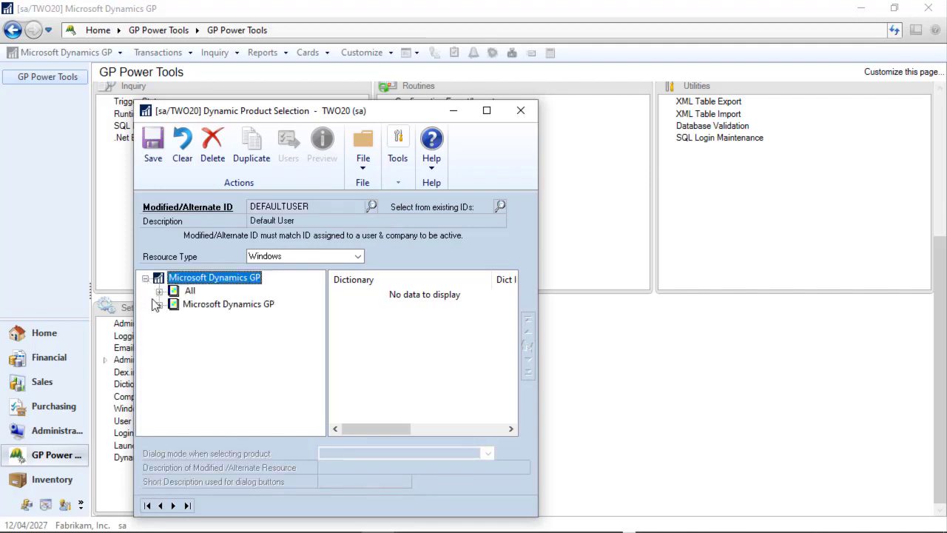
click(159, 304)
click(174, 371)
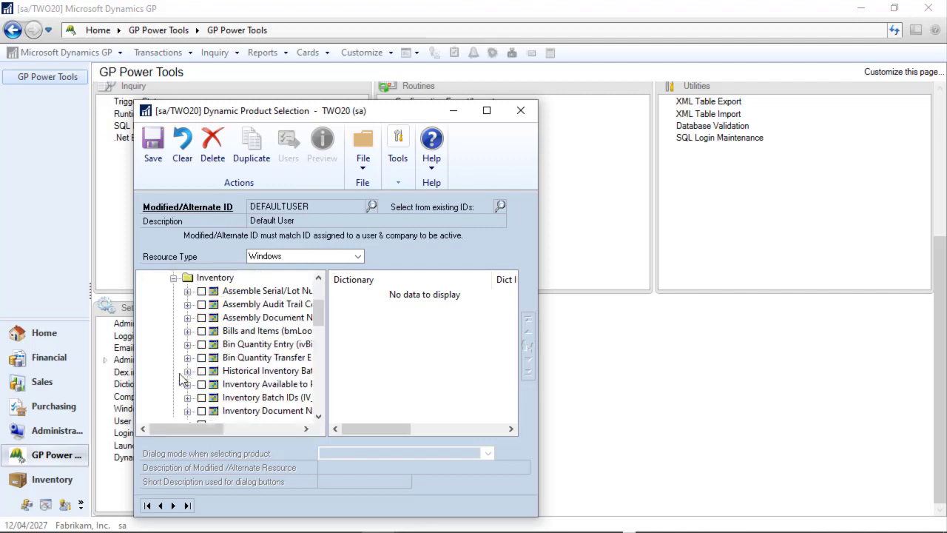
scroll(222, 370, down, 6)
click(201, 331)
click(201, 330)
Switch the resource type to Reports, mark Detailed Item List under Microsoft Dynamics GP Inventory, then save and close the product selection
click(287, 258)
click(279, 282)
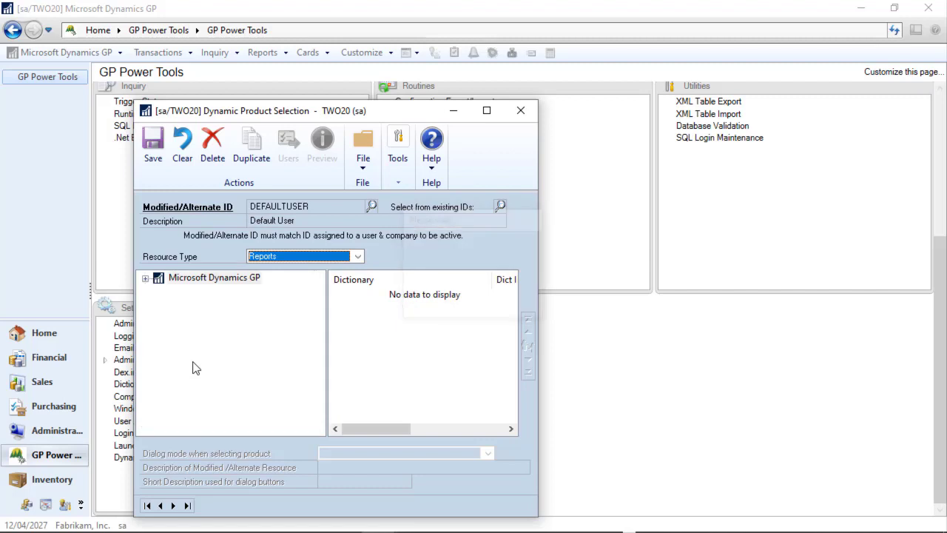
click(145, 279)
click(159, 304)
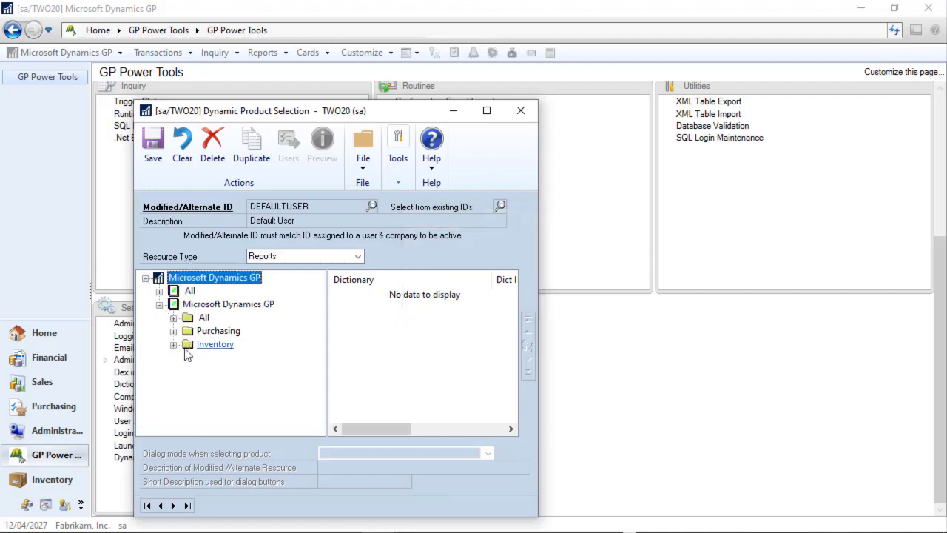
click(173, 345)
click(201, 357)
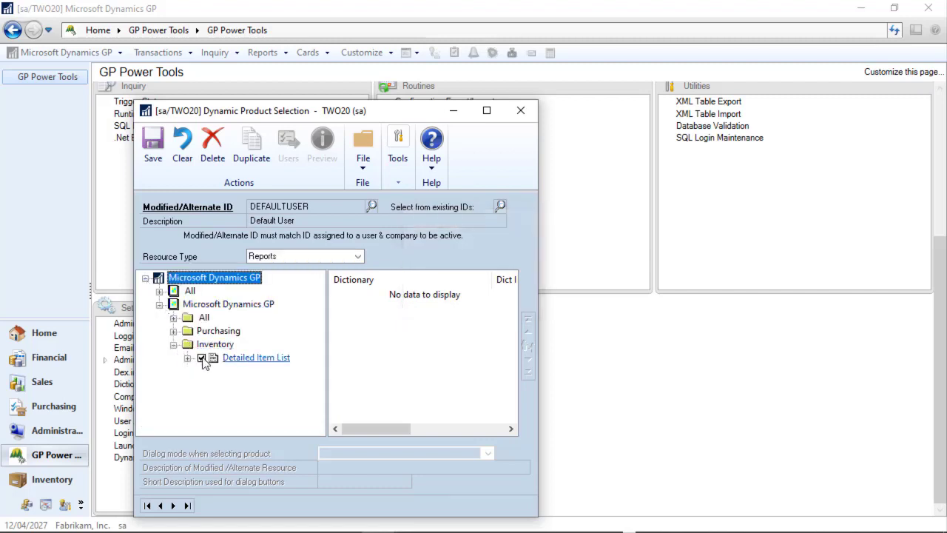
click(152, 144)
click(521, 111)
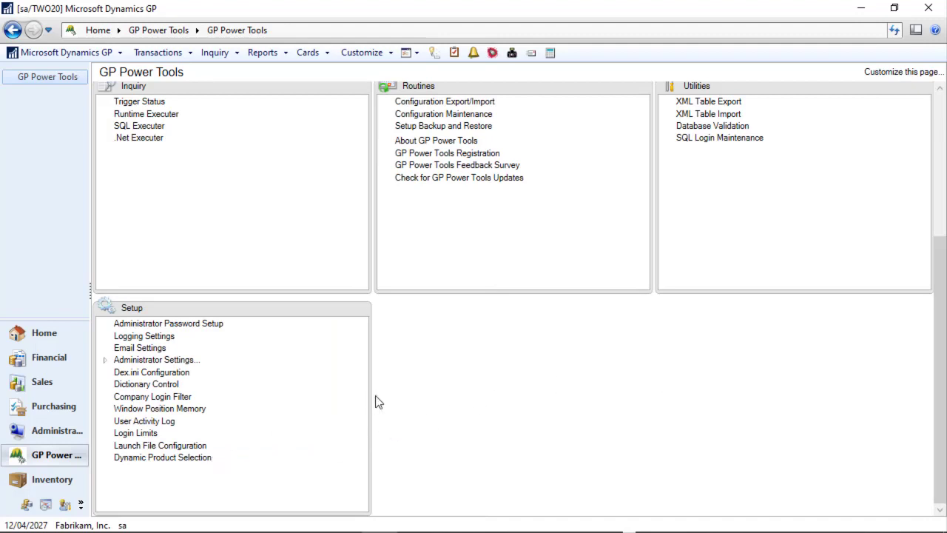
Export the Detailed Item List modified report from Customization Maintenance to Item Detail List Report.Package, replacing the existing file
click(363, 57)
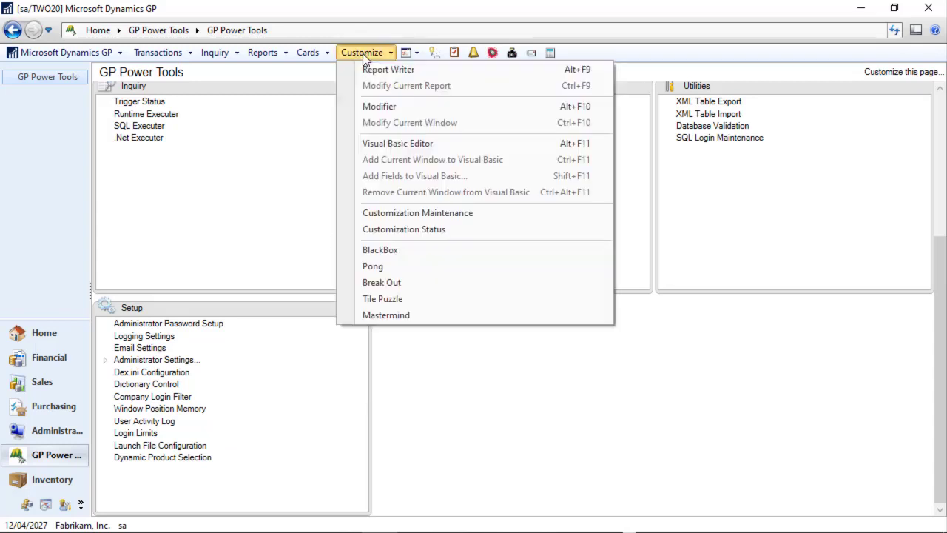
click(474, 218)
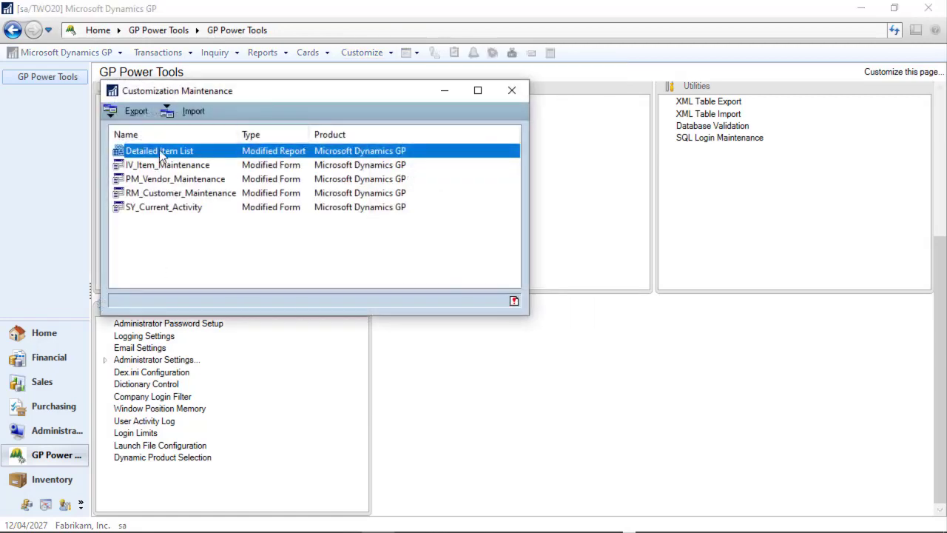
click(134, 111)
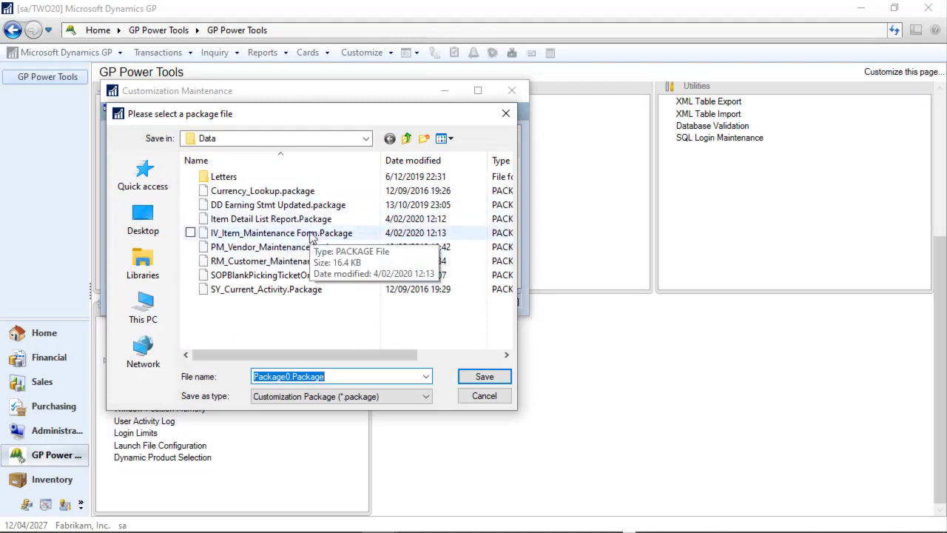
drag(279, 111, 536, 111)
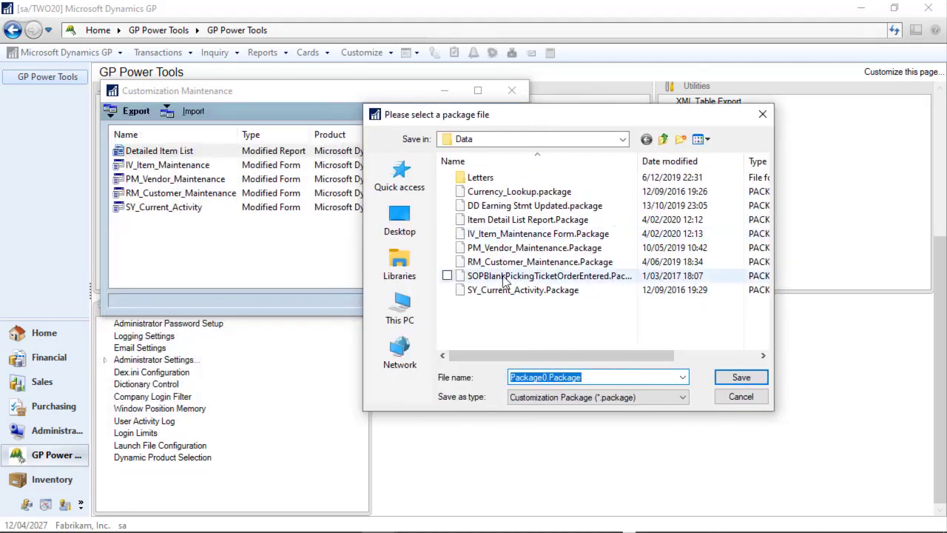
click(516, 224)
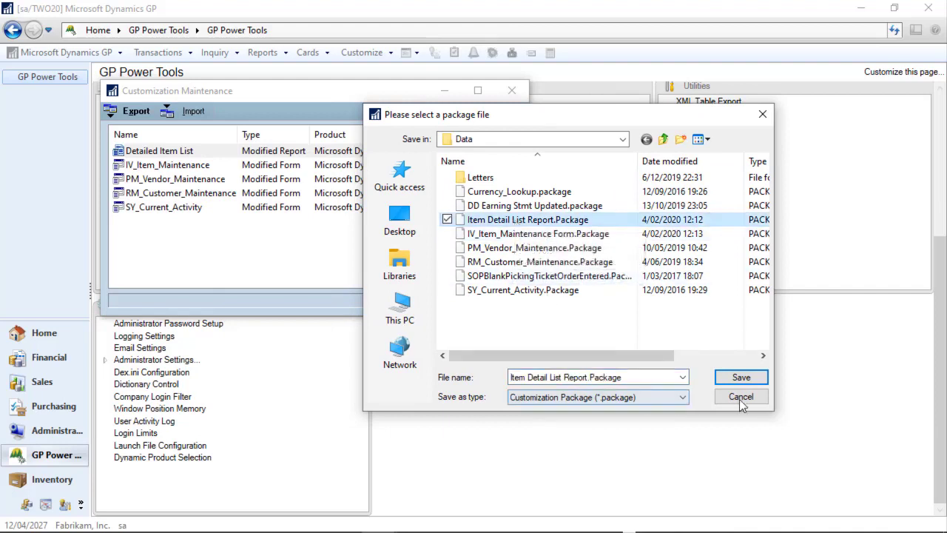
click(745, 379)
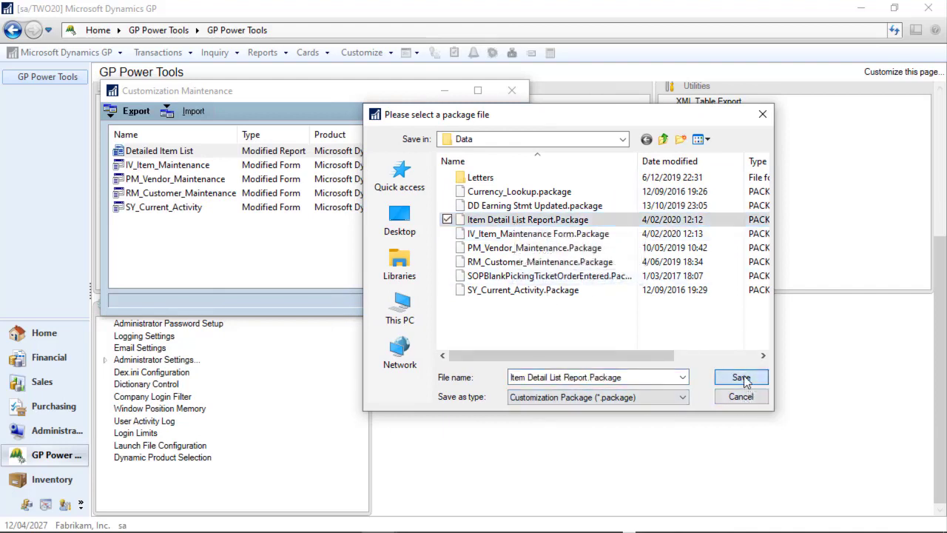
click(496, 274)
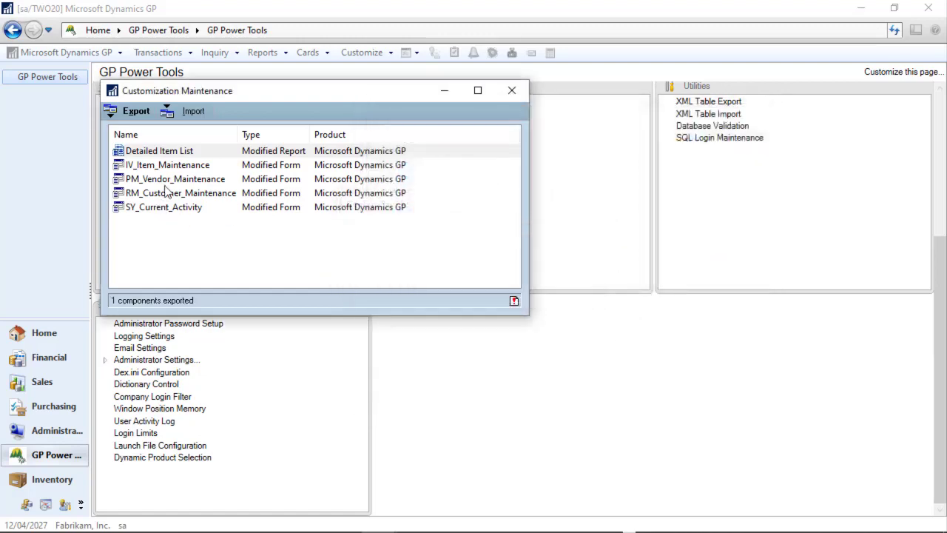
Export the IV_Item_Maintenance modified form to IV_Item_Maintenance Form.Package, replacing the existing file, and close Customization Maintenance
click(182, 165)
click(136, 111)
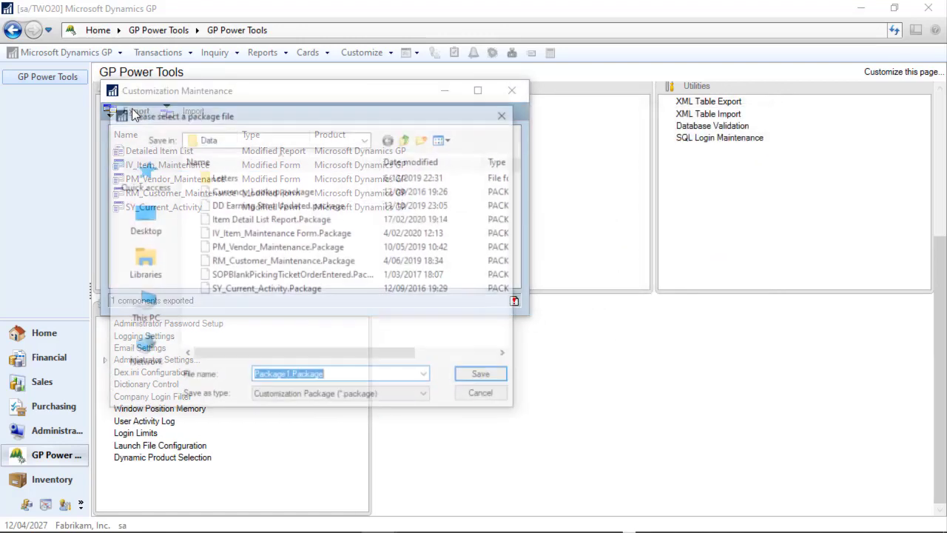
click(303, 235)
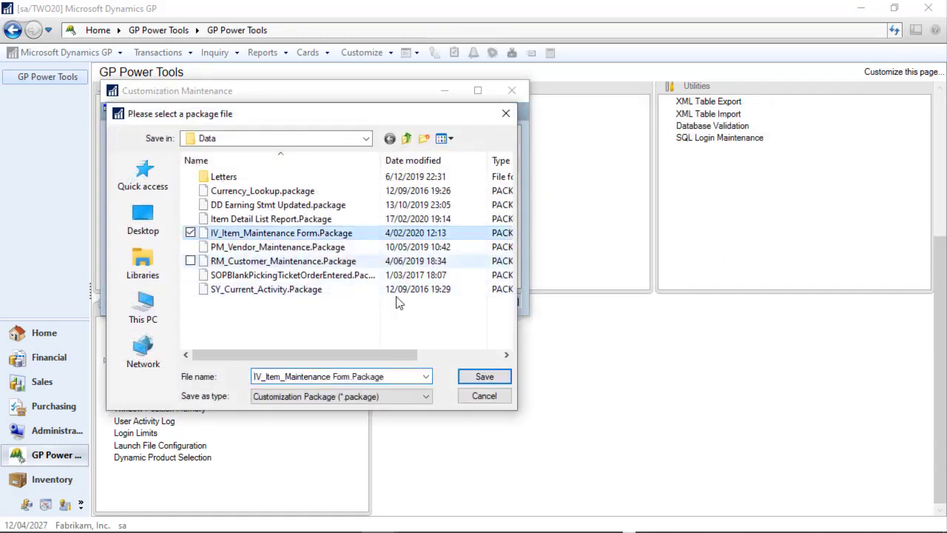
click(482, 376)
click(509, 275)
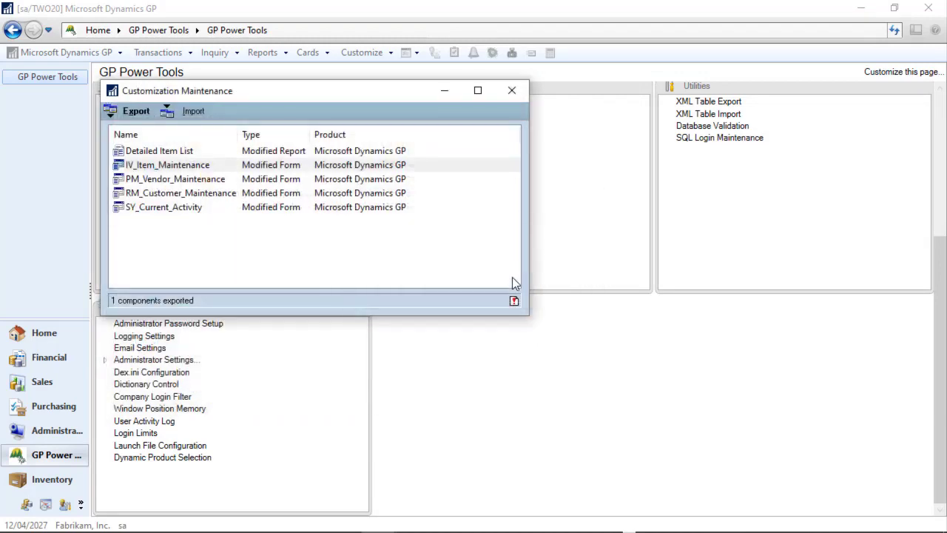
click(511, 90)
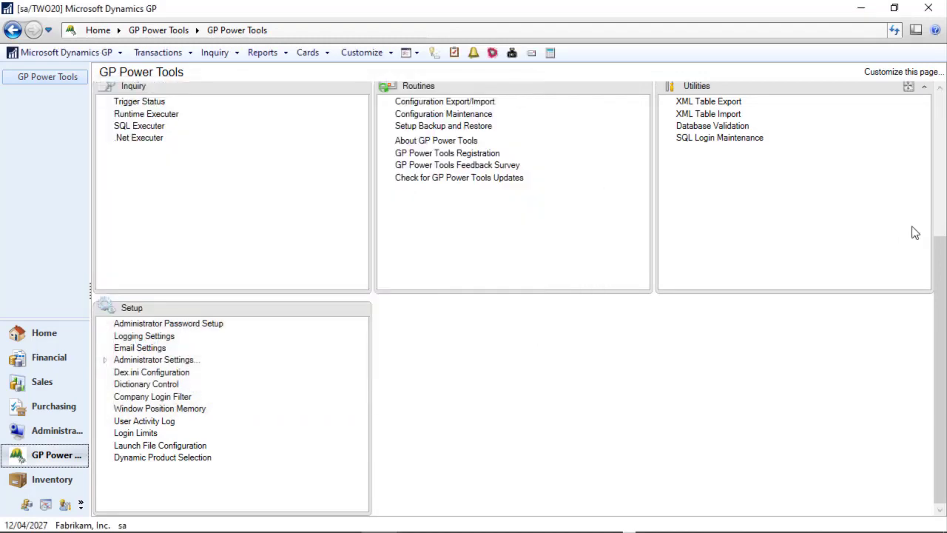
Open the ITEM URL project, export it over the existing GP Power Tools Settings Item Url.dbg.xml file, then save and close it
click(434, 112)
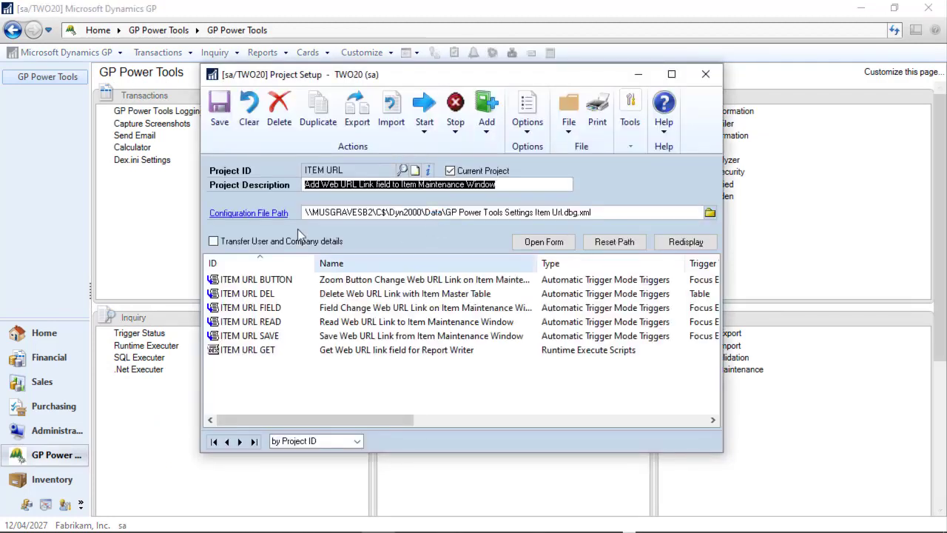
click(356, 122)
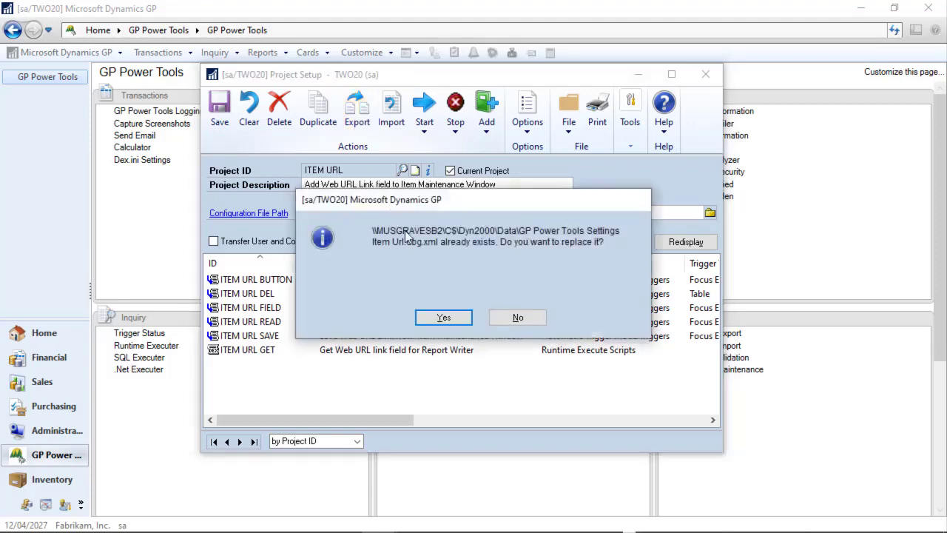
click(445, 317)
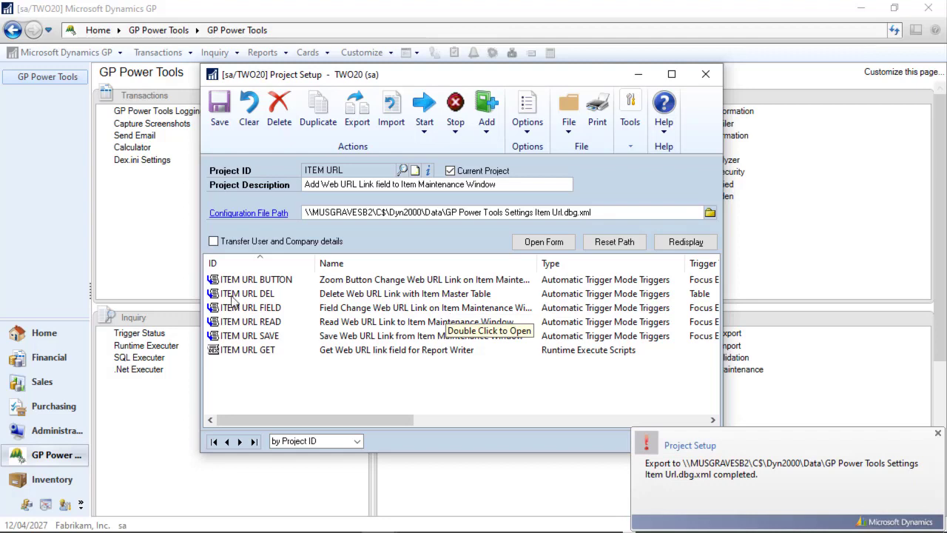
click(221, 119)
click(706, 74)
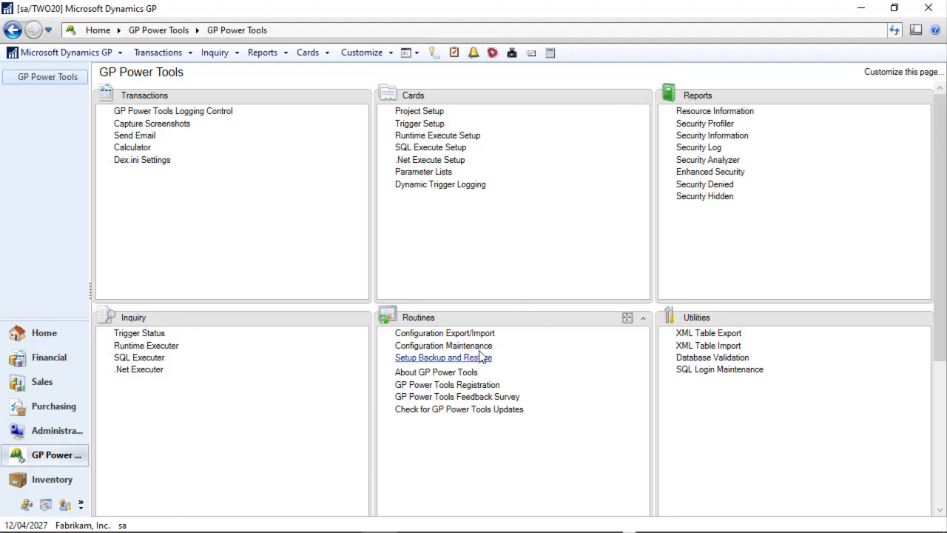
Inspect the package import window of Customization Maintenance and the Configuration Export/Import window, closing both without importing anything
click(356, 52)
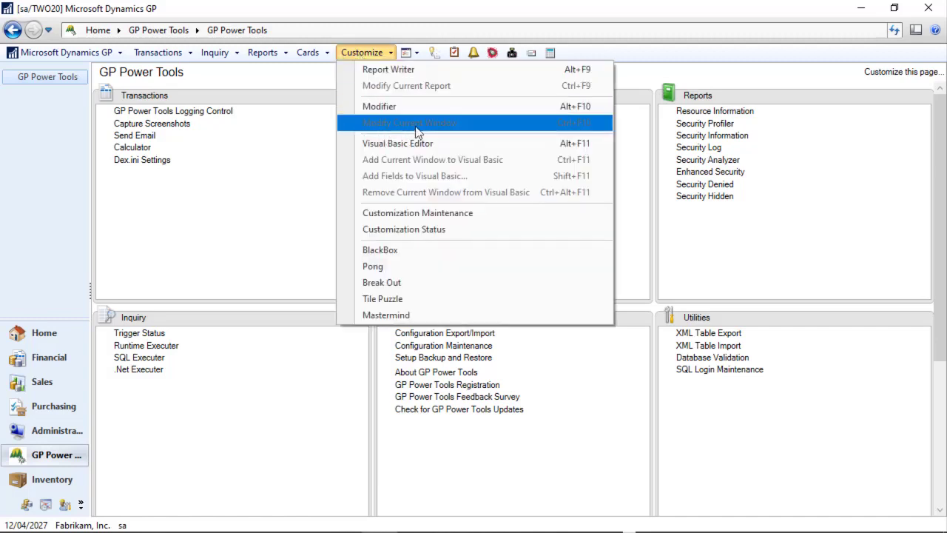
click(414, 214)
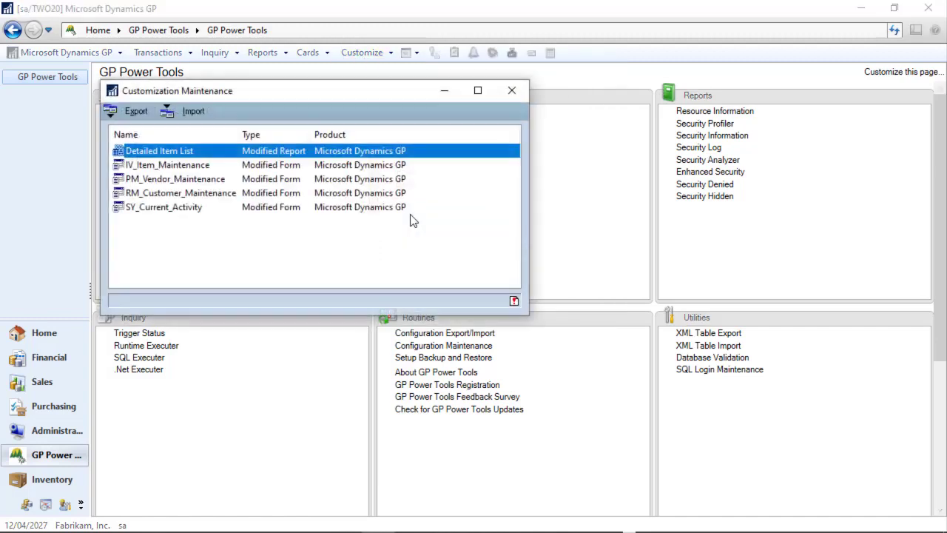
click(180, 111)
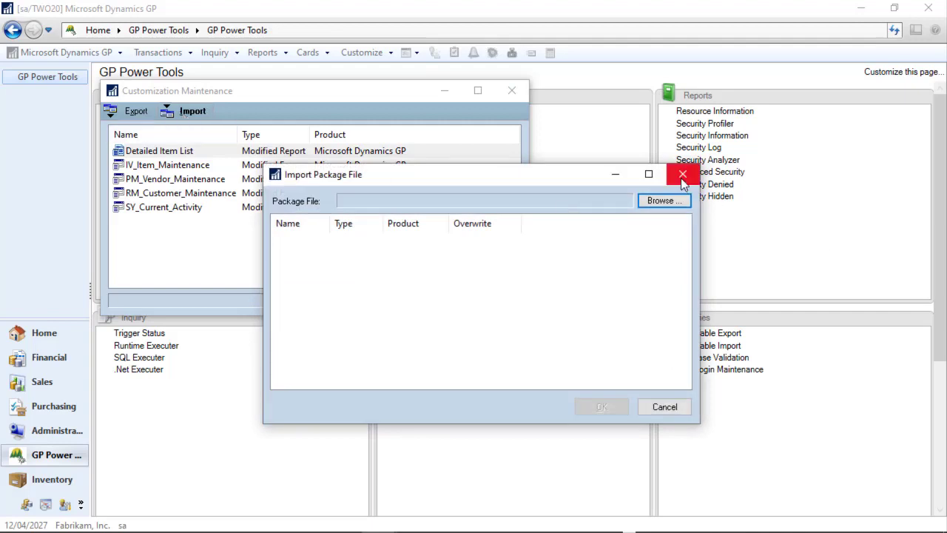
click(682, 176)
click(510, 94)
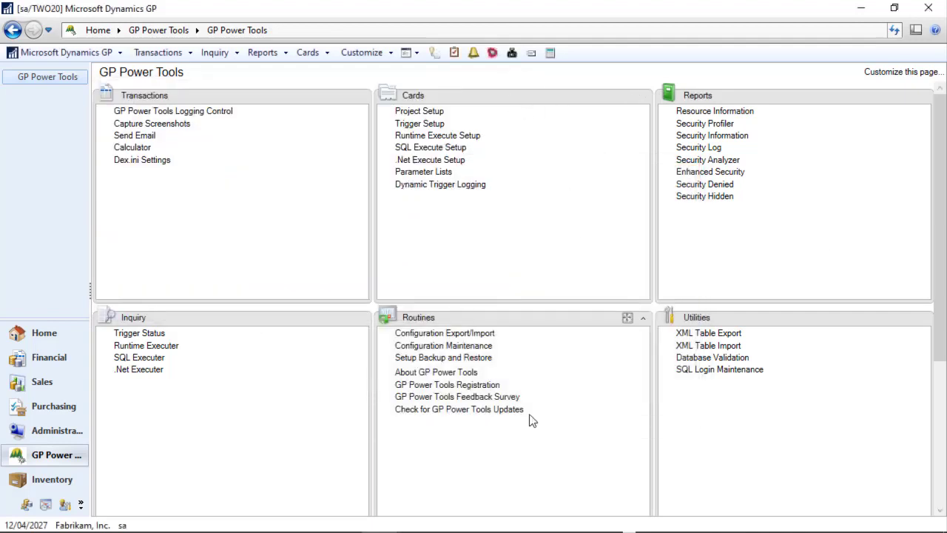
click(482, 334)
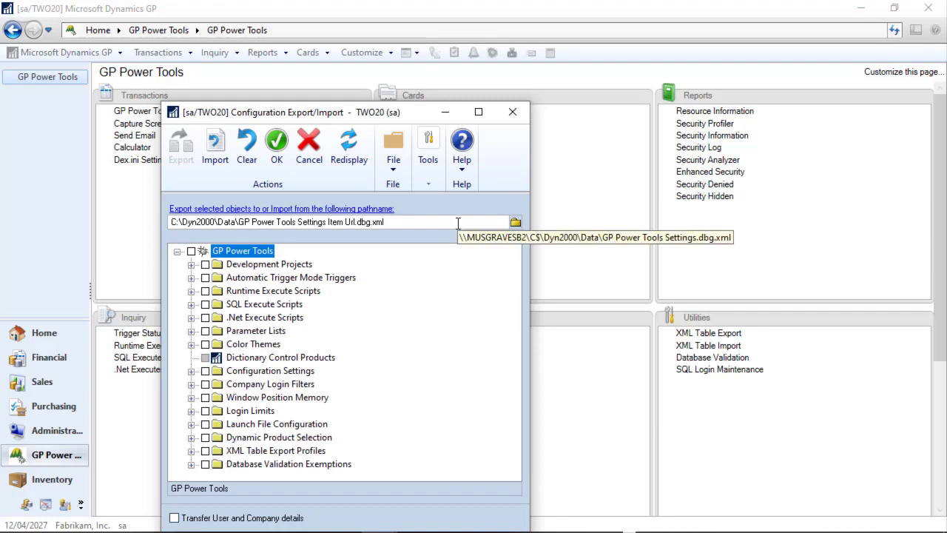
click(513, 113)
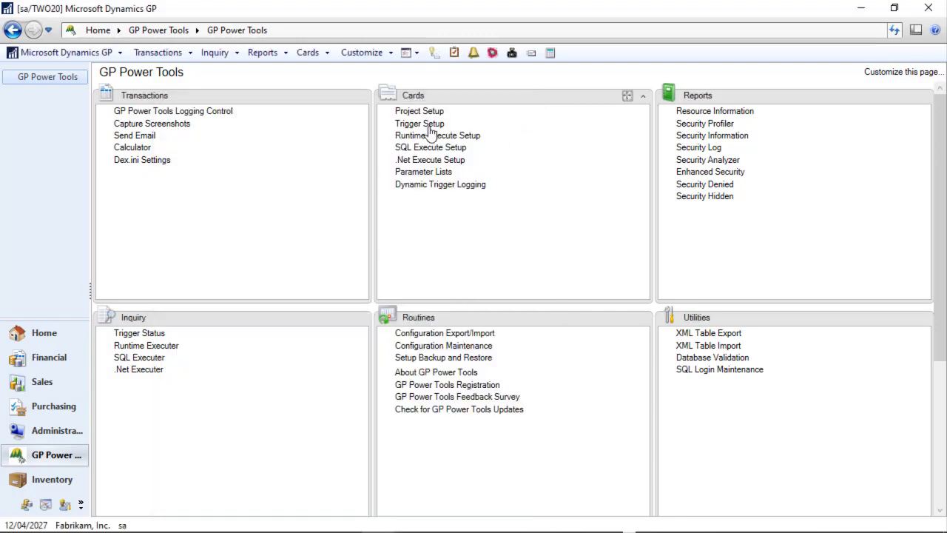
Import all ITEM URL project objects from GP Power Tools Settings Item Url.dbg.xml, removing project objects not being imported, and save the project
drag(433, 113, 455, 148)
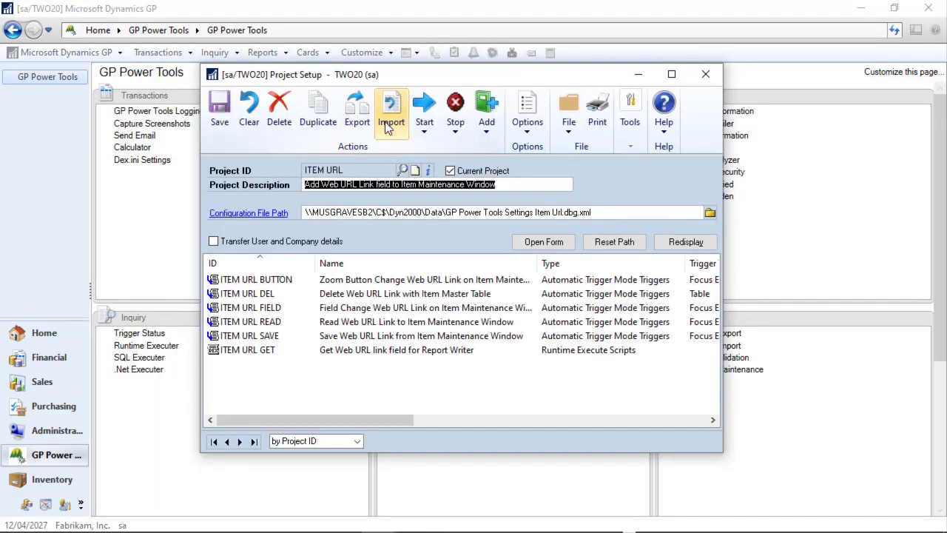
click(389, 125)
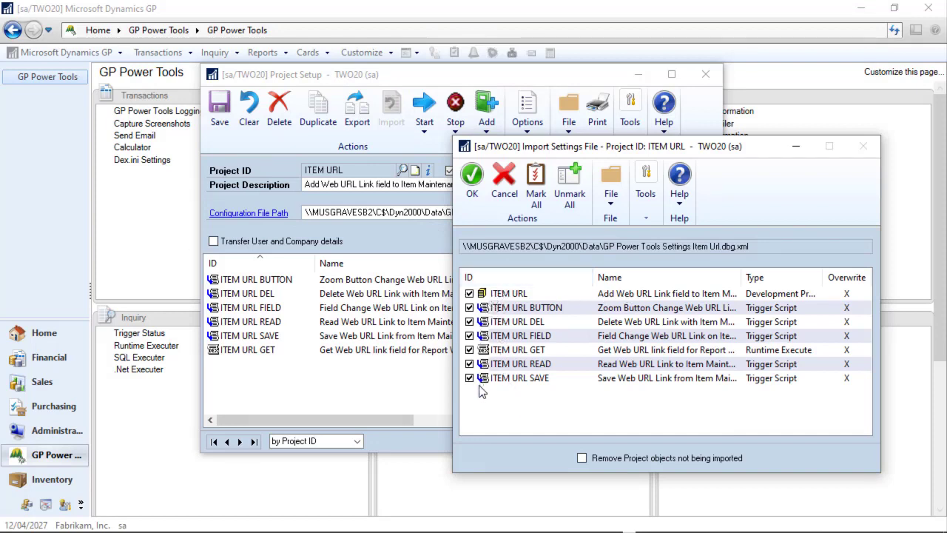
click(592, 459)
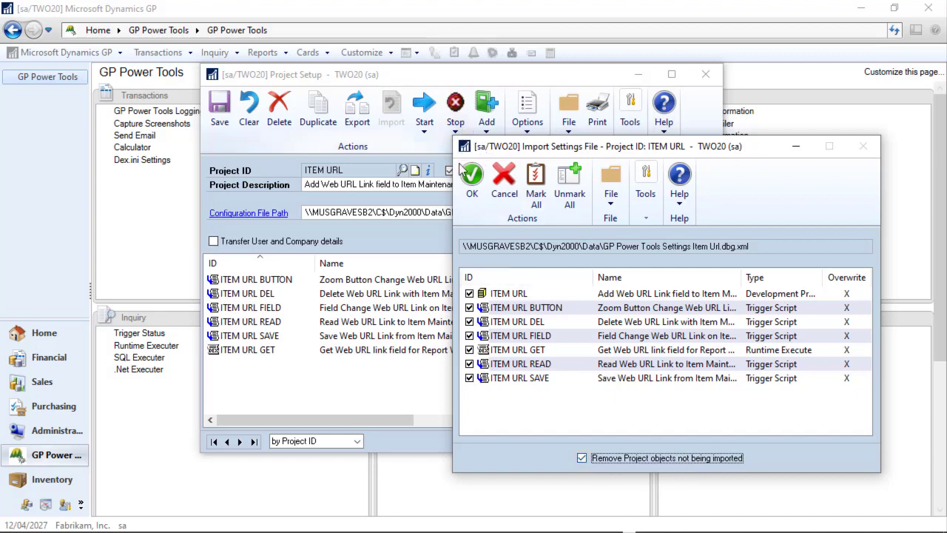
click(465, 191)
click(436, 318)
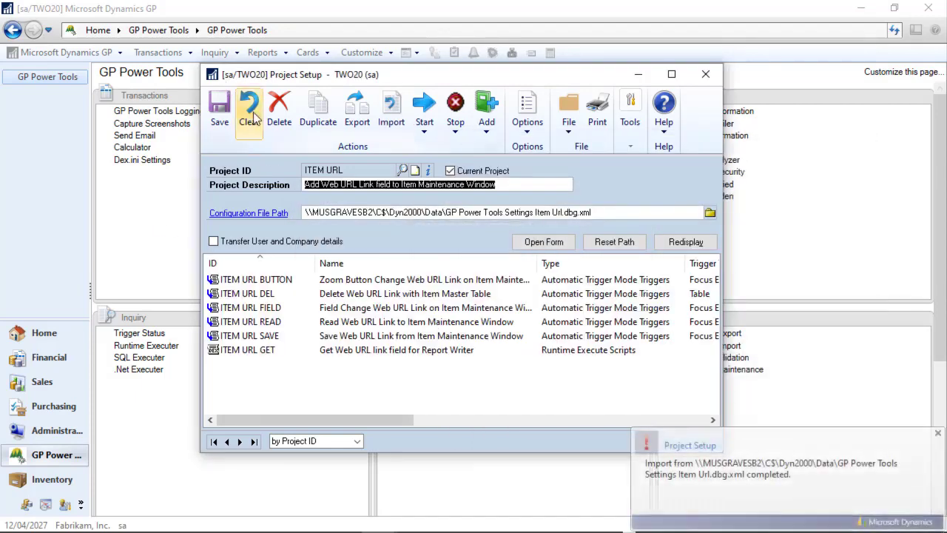
click(219, 127)
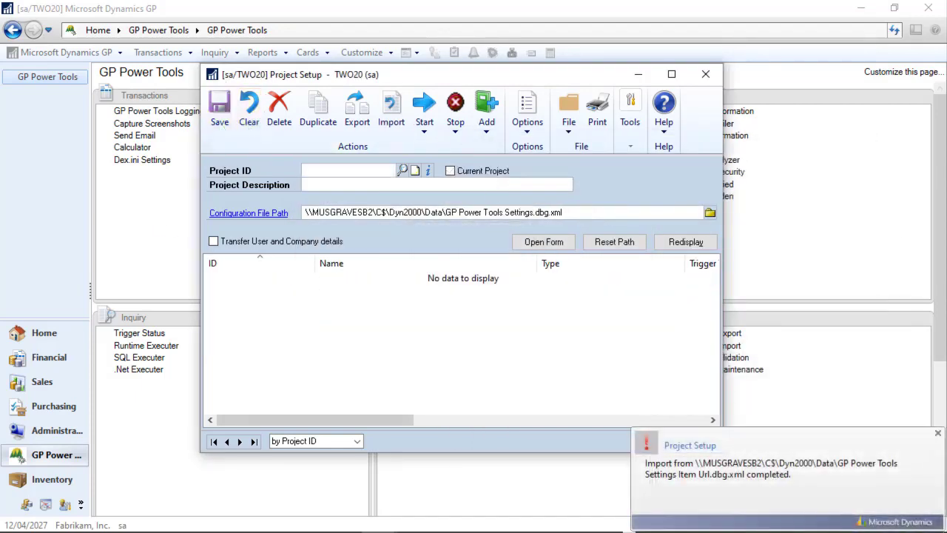